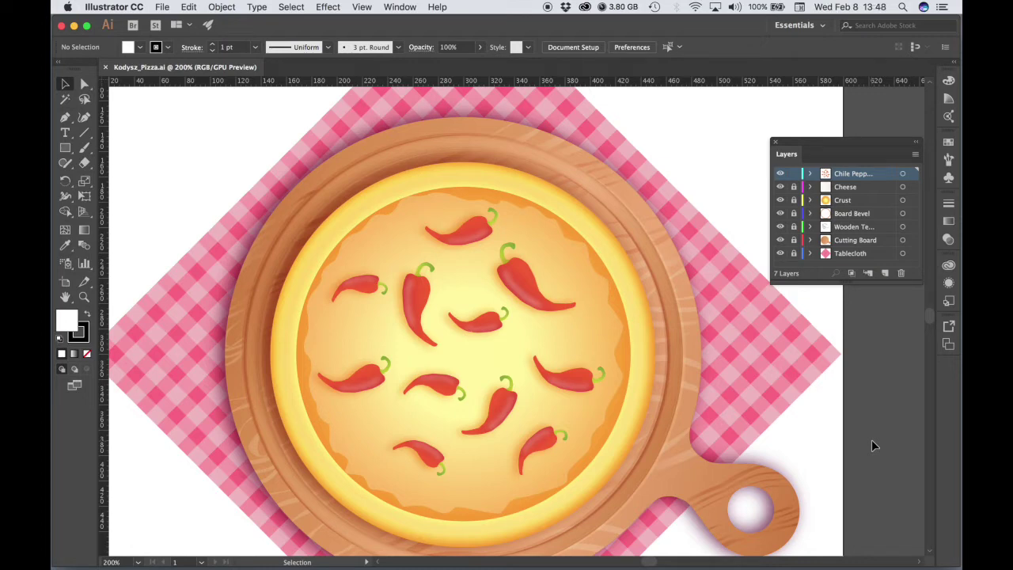
Rename the Crust layer as "Pizza Crust".
double_click(846, 202)
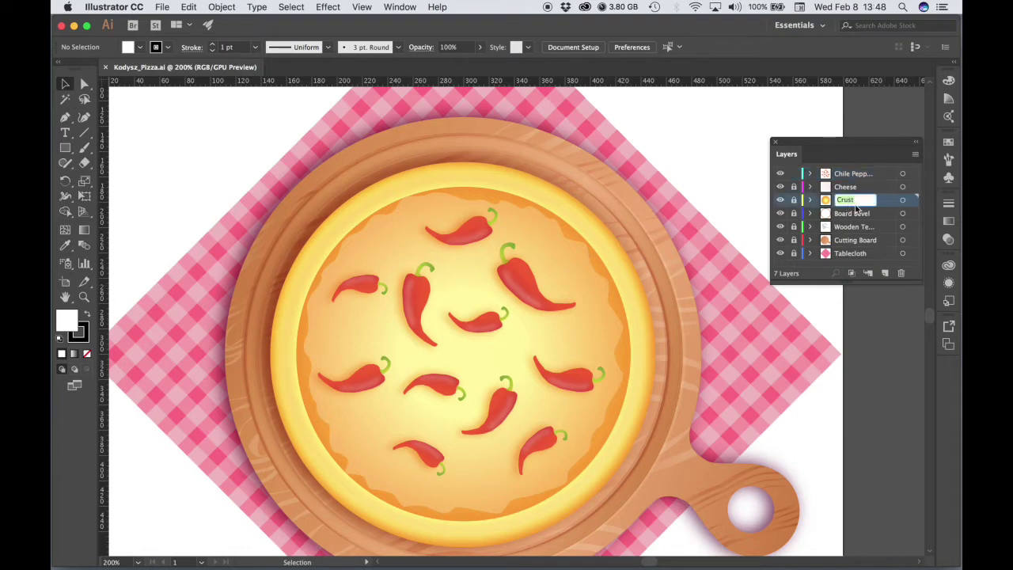
type("Pizza Crust")
key("Return")
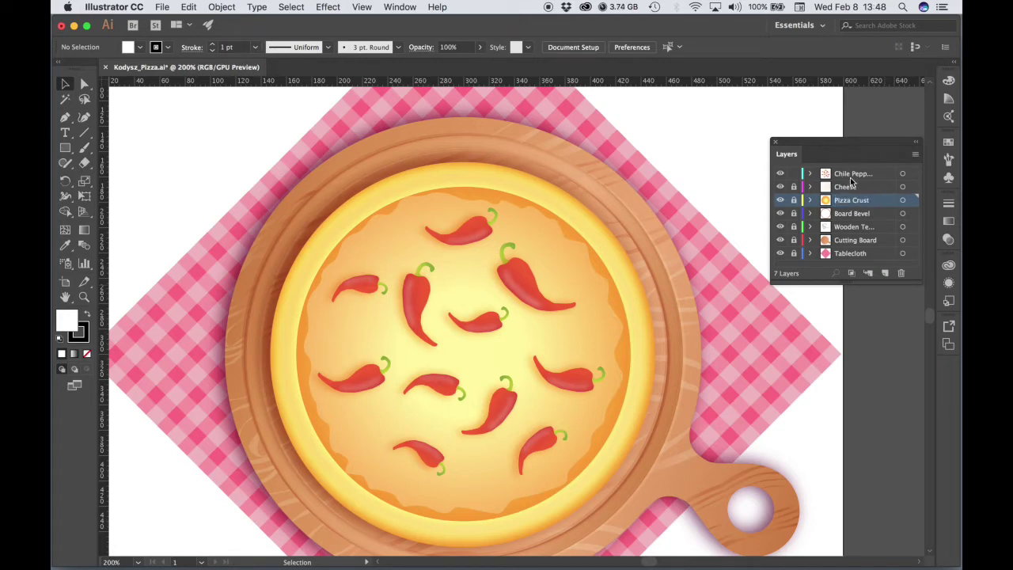
Rename the topmost "Chile Pepper copy" layer as "Chili Pepper".
left_click(851, 175)
left_click_drag(768, 206, 738, 206)
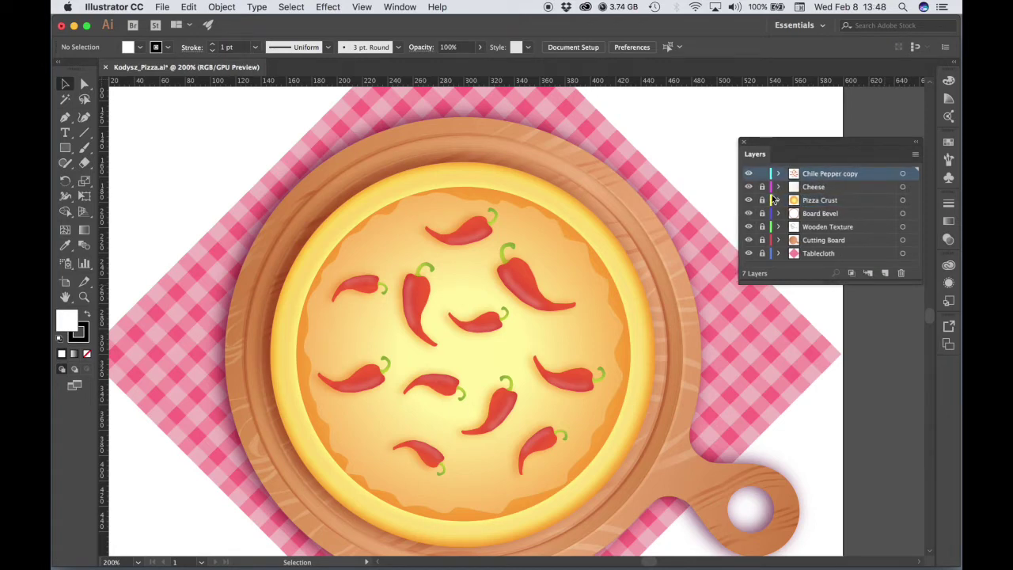
double_click(817, 179)
left_click(819, 175)
double_click(852, 174)
key("End")
key("BackSpace")
key("BackSpace")
key("BackSpace")
key("BackSpace")
key("BackSpace")
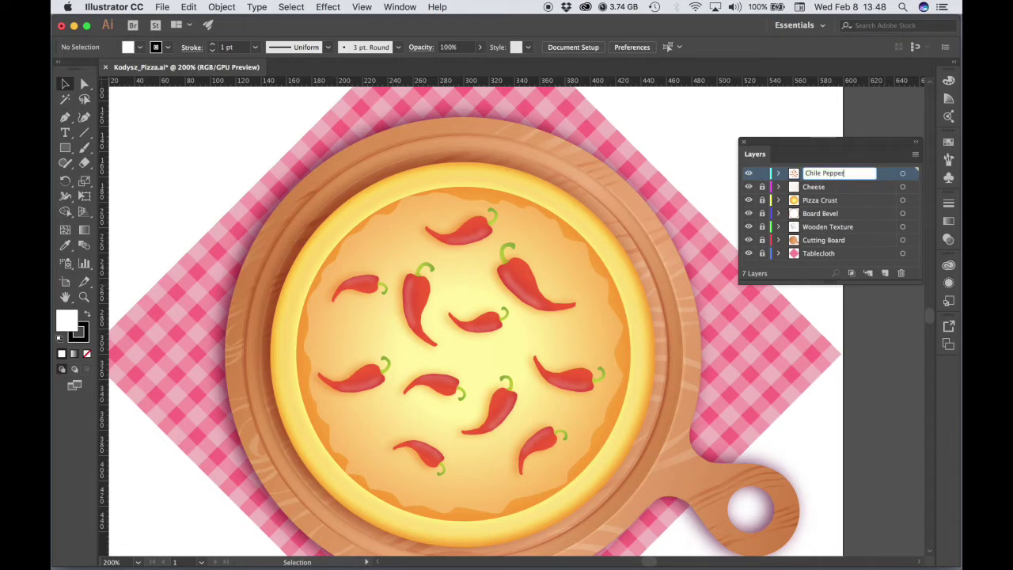
left_click(819, 172)
key("Delete")
type("i")
key("Return")
Lock the Chili Pepper layer and add a new layer named "Onions" above it.
left_click_drag(919, 282, 902, 305)
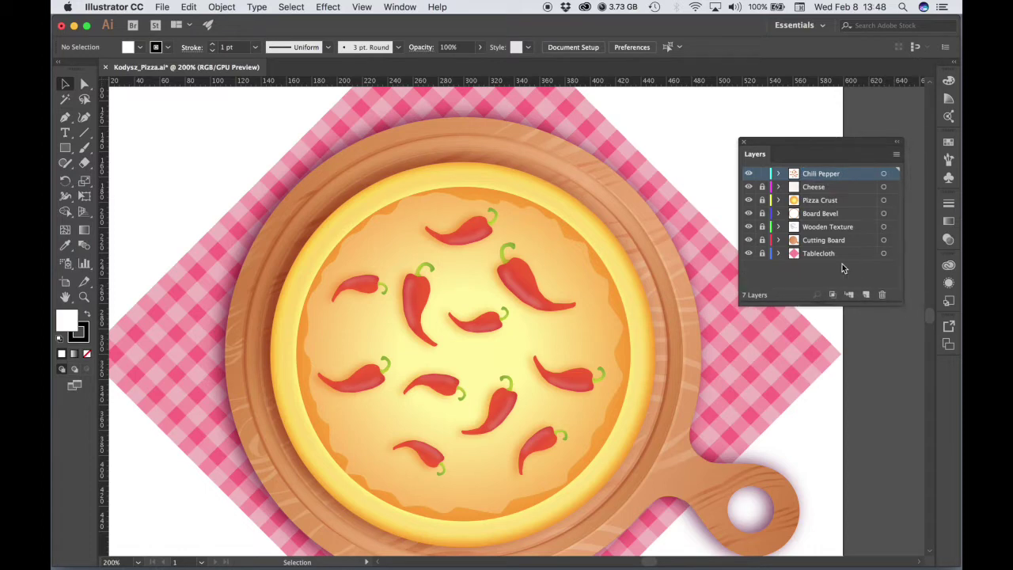
left_click_drag(811, 145, 834, 144)
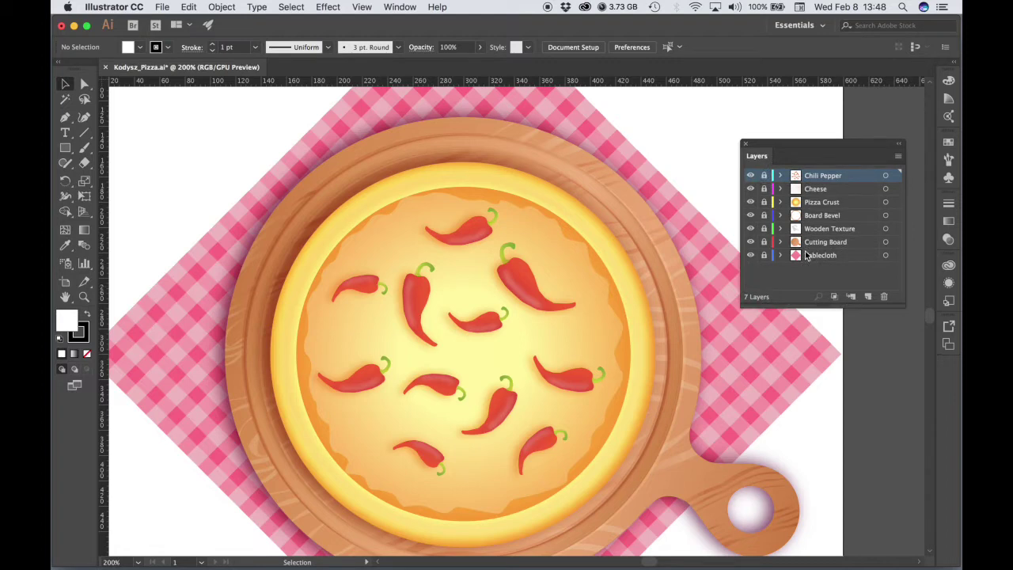
left_click(868, 298)
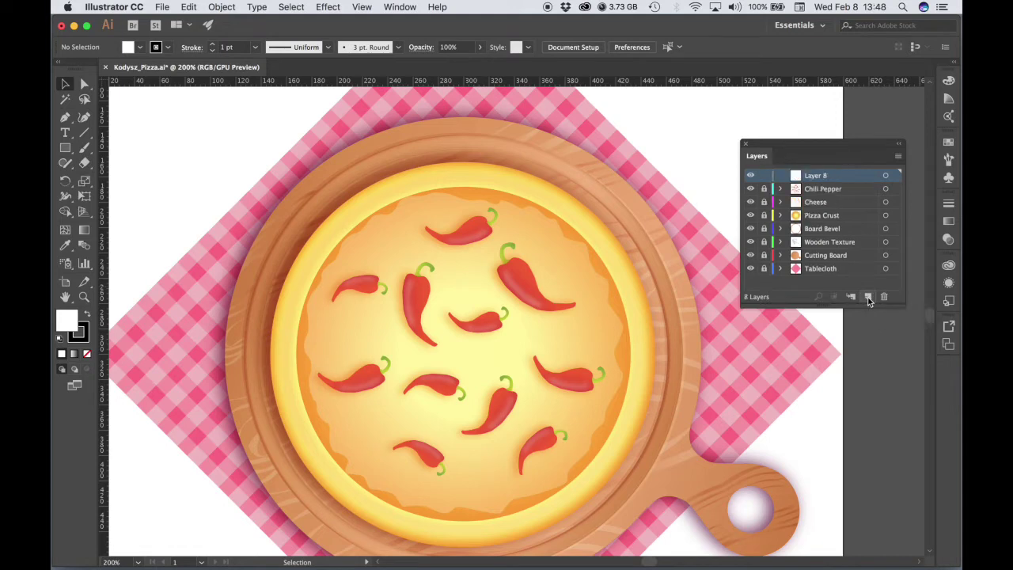
double_click(824, 178)
type("Onions")
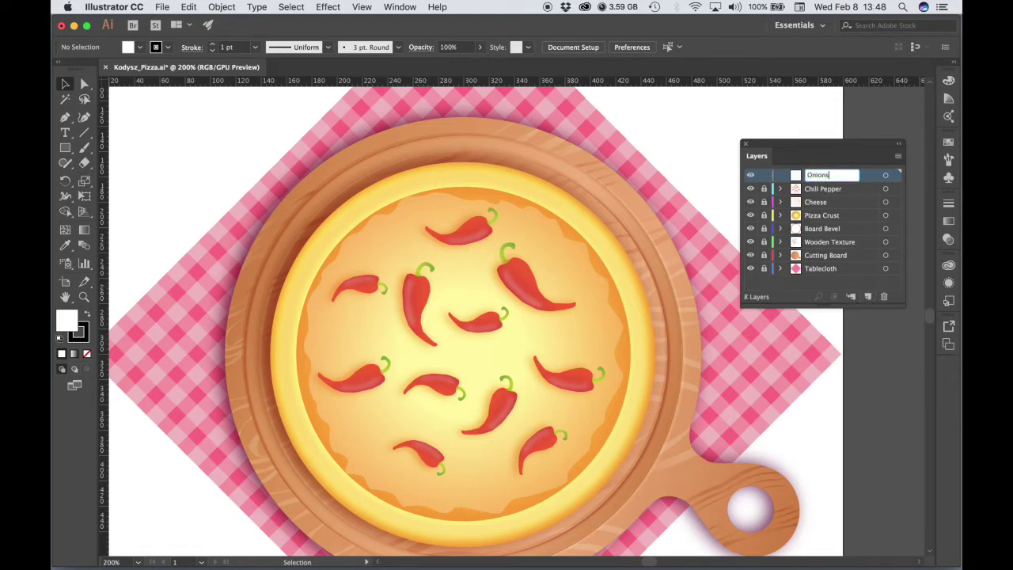
key("Return")
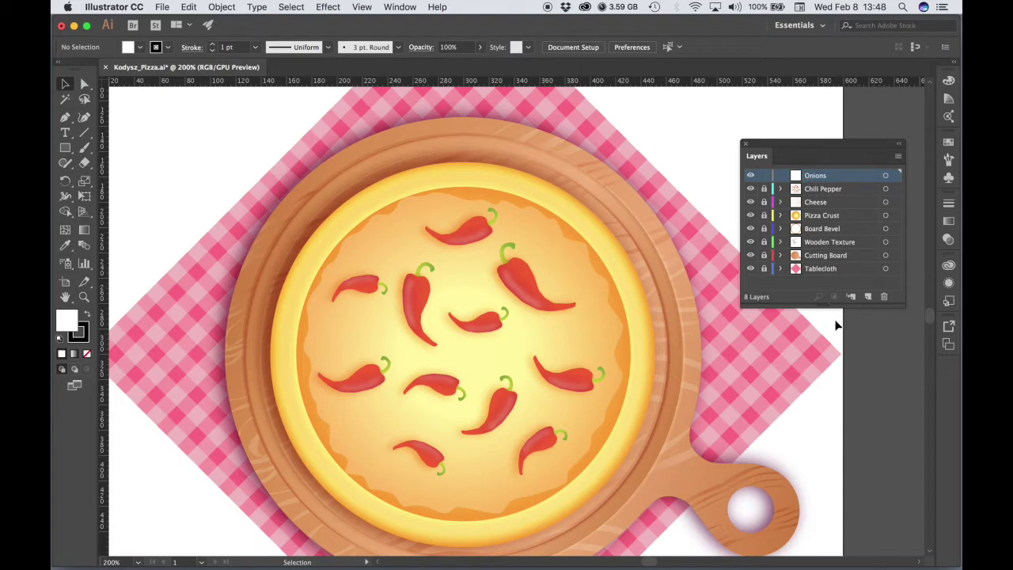
Draw a closed, rounded onion outline about 68 px wide on the white area beside the tablecloth with the Pen tool.
left_click_drag(802, 147, 847, 304)
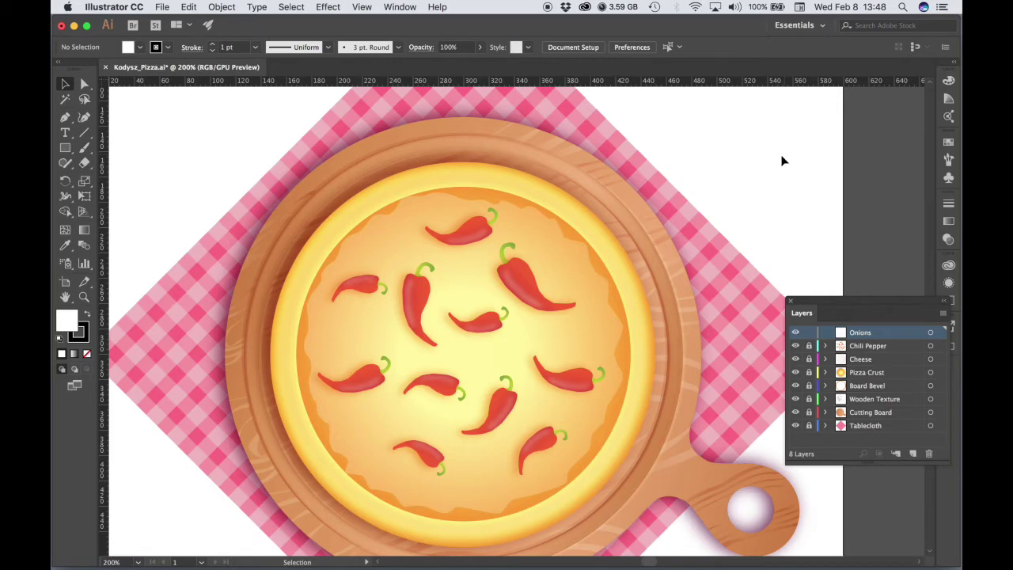
left_click_drag(776, 153, 737, 272)
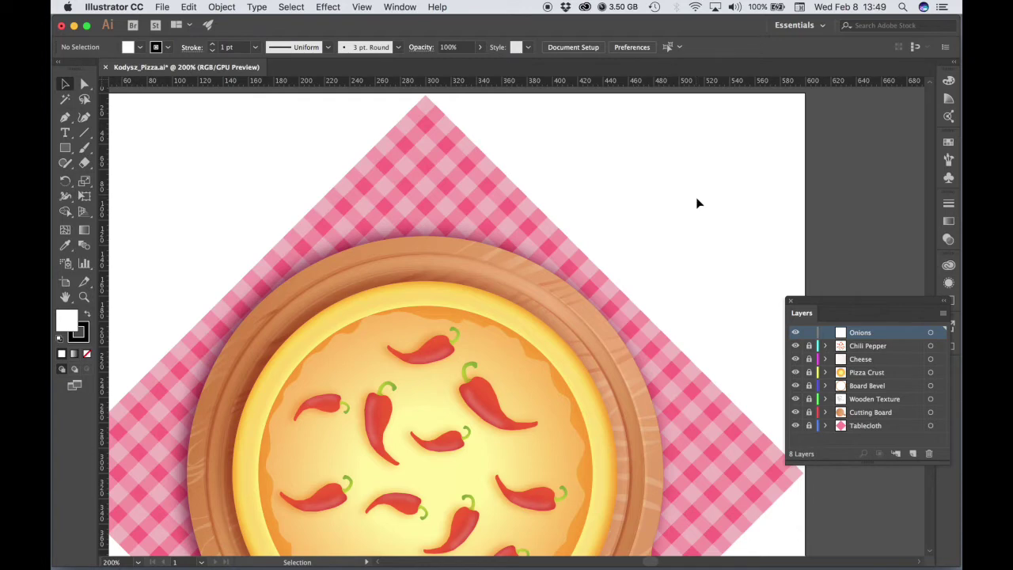
left_click_drag(701, 199, 670, 211)
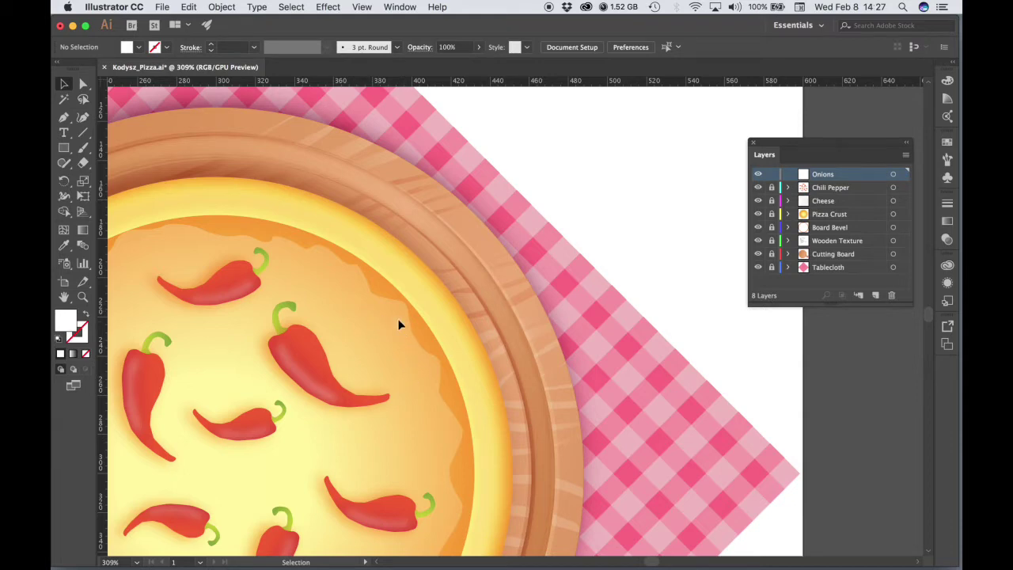
key("super+equal")
key("super+equal")
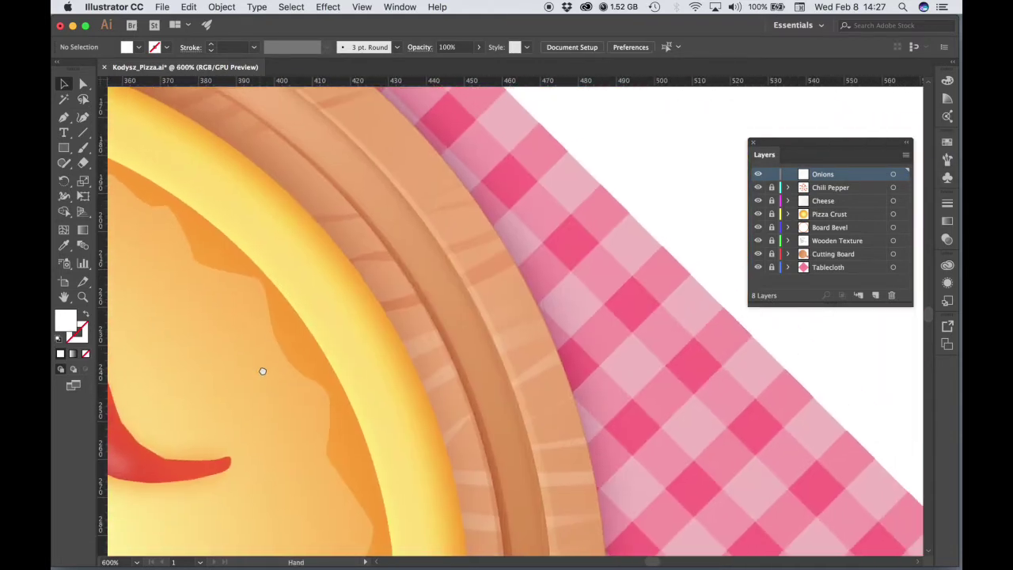
left_click_drag(263, 370, 419, 345)
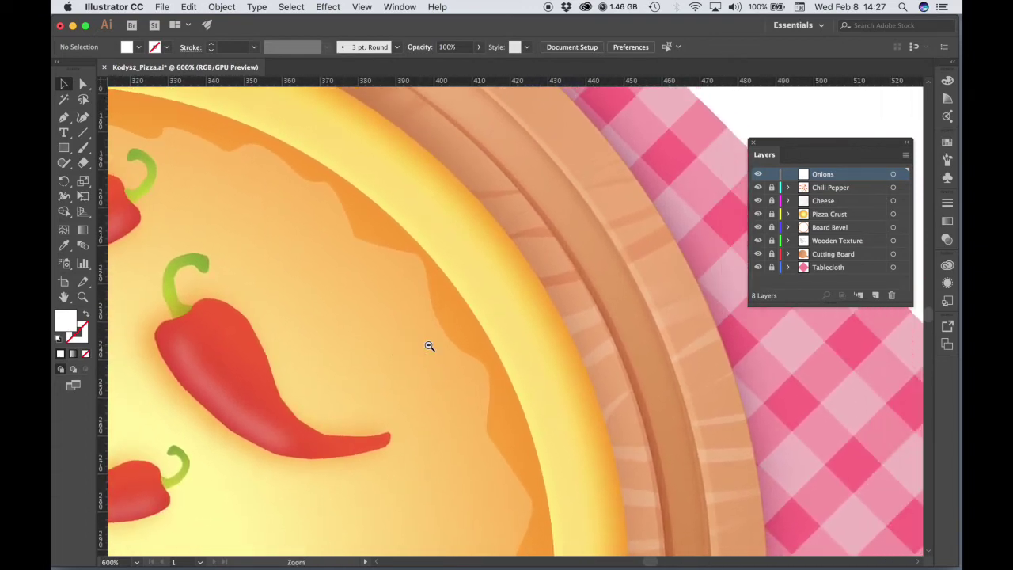
key("super+minus")
left_click_drag(334, 359, 425, 438)
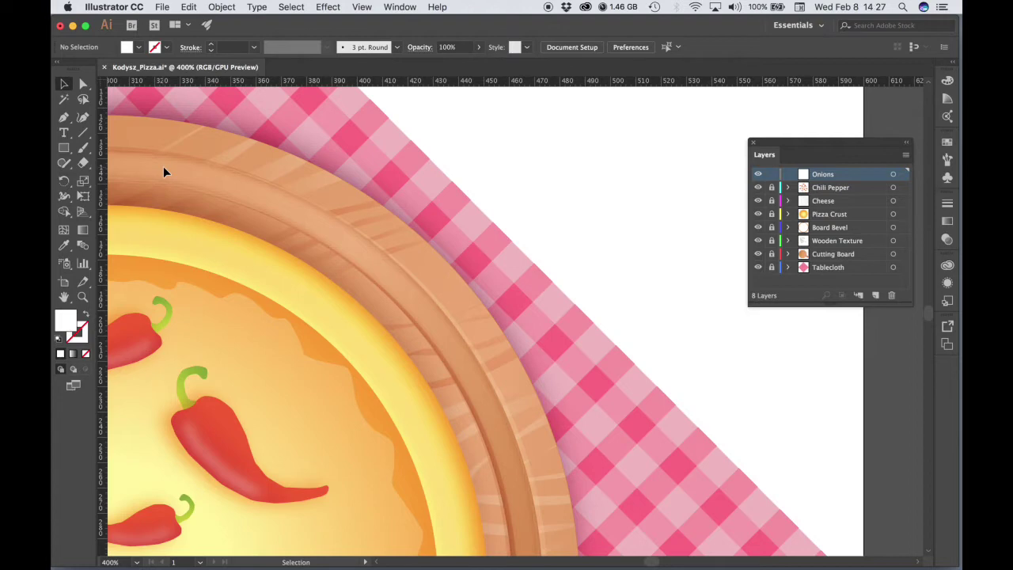
key("p")
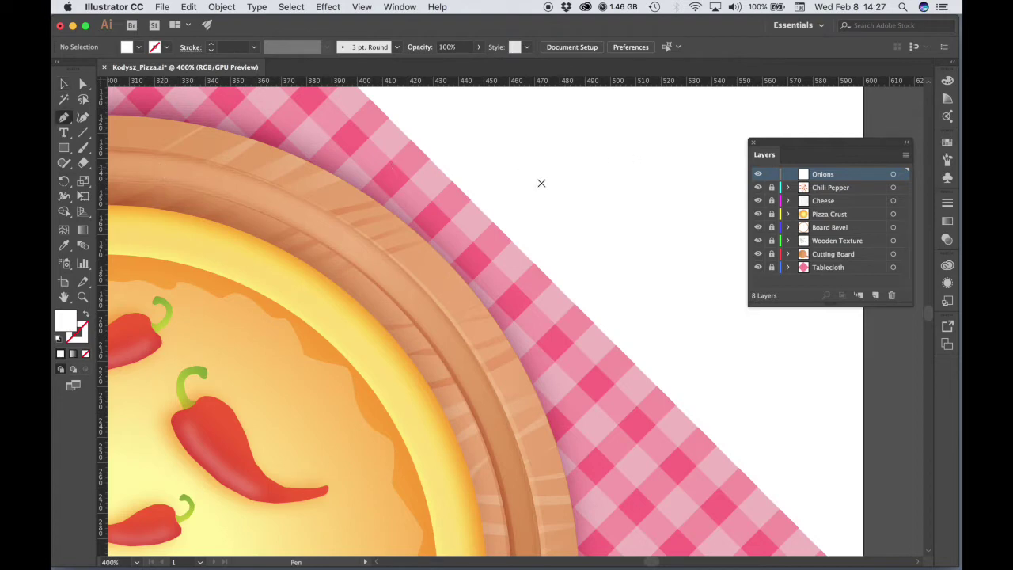
left_click(558, 149)
left_click(573, 147)
left_click_drag(602, 147, 665, 173)
left_click_drag(672, 208, 506, 224)
left_click_drag(502, 188, 586, 147)
left_click(586, 146)
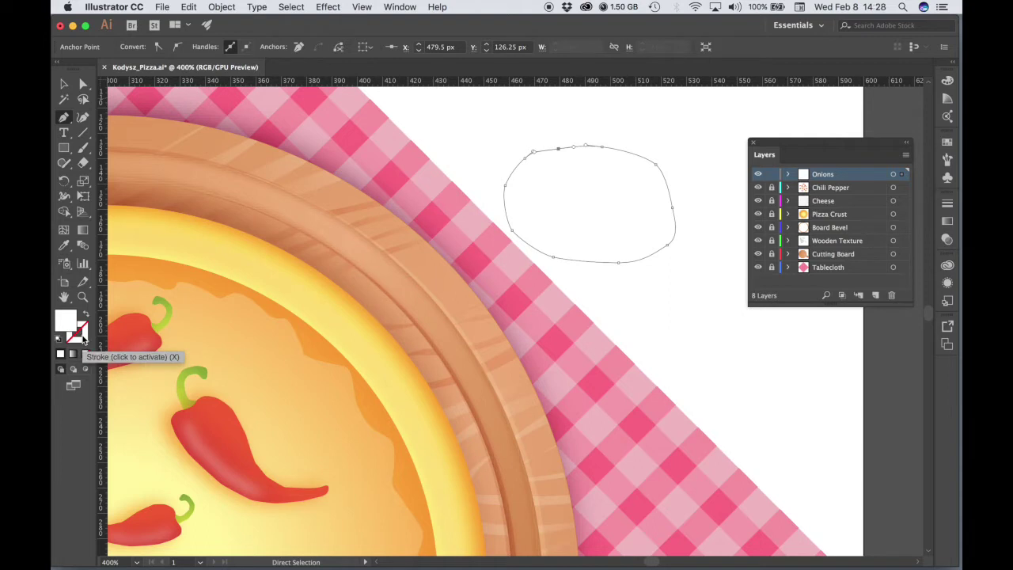
Give the onion outline a black stroke.
left_click(80, 336)
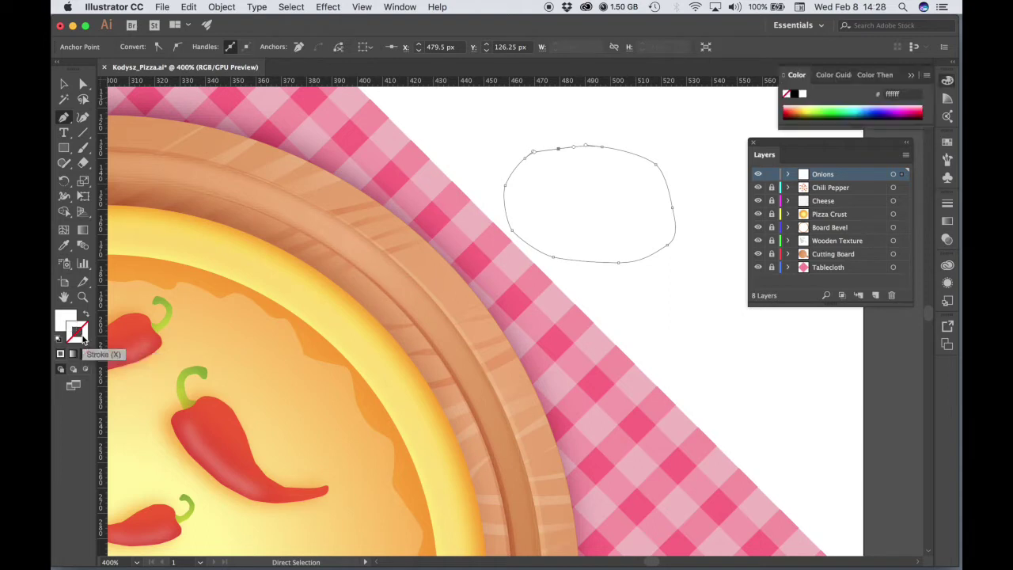
left_click(795, 93)
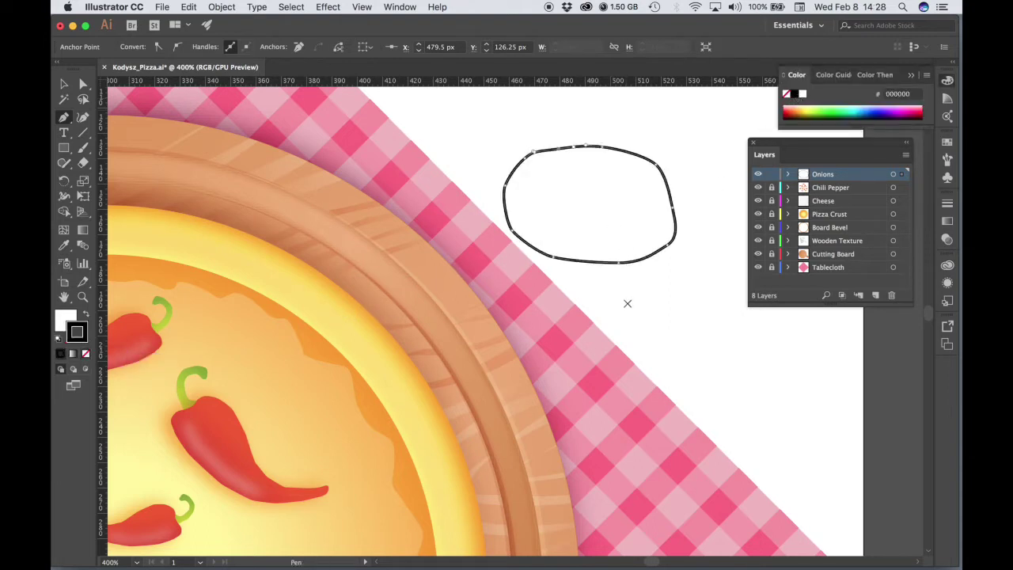
left_click(64, 84)
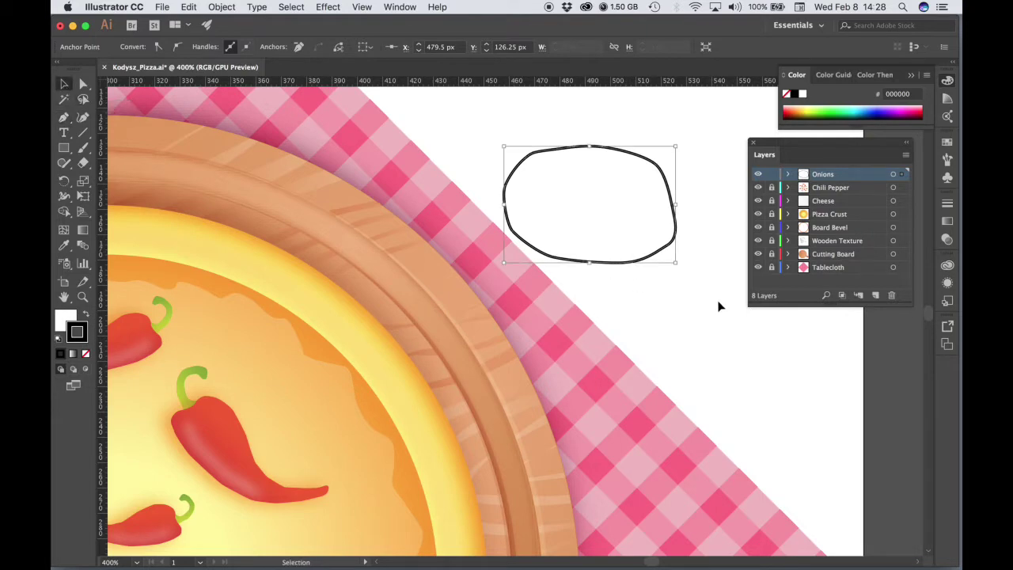
Move the onion outline slightly up and to the right, away from the tablecloth.
key("z")
left_click(685, 296)
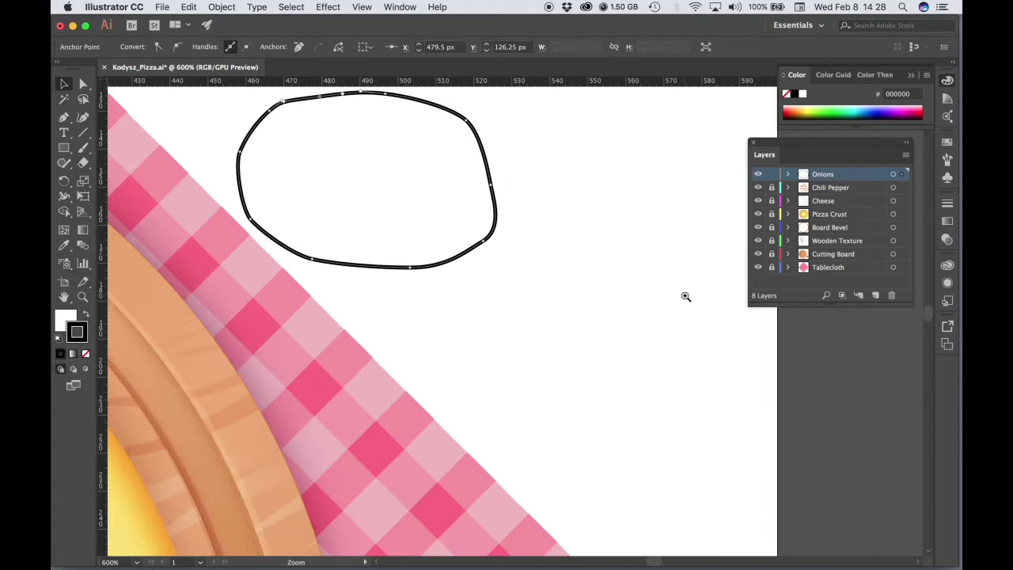
left_click_drag(498, 181, 656, 287)
key("v")
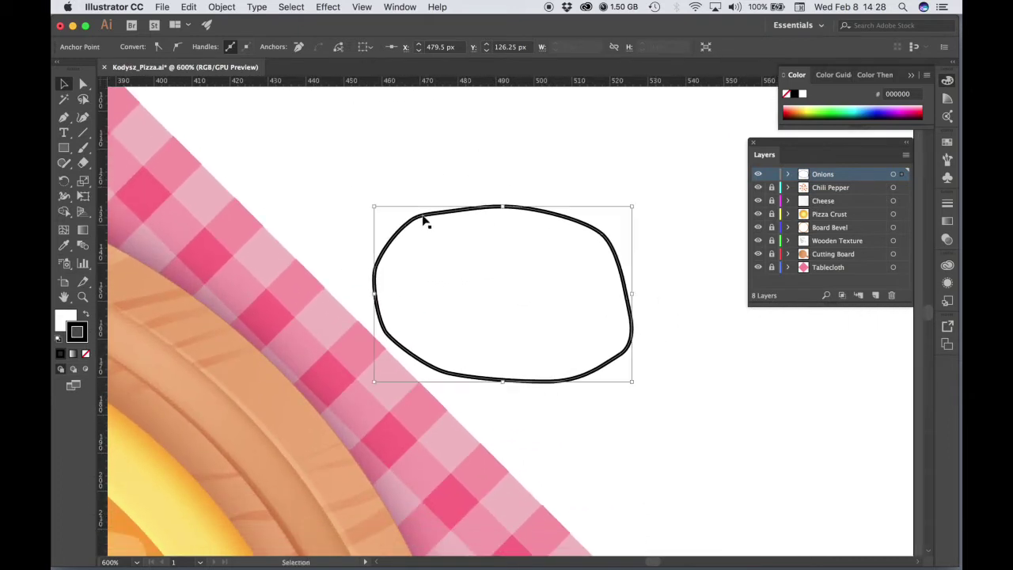
left_click_drag(457, 216, 485, 184)
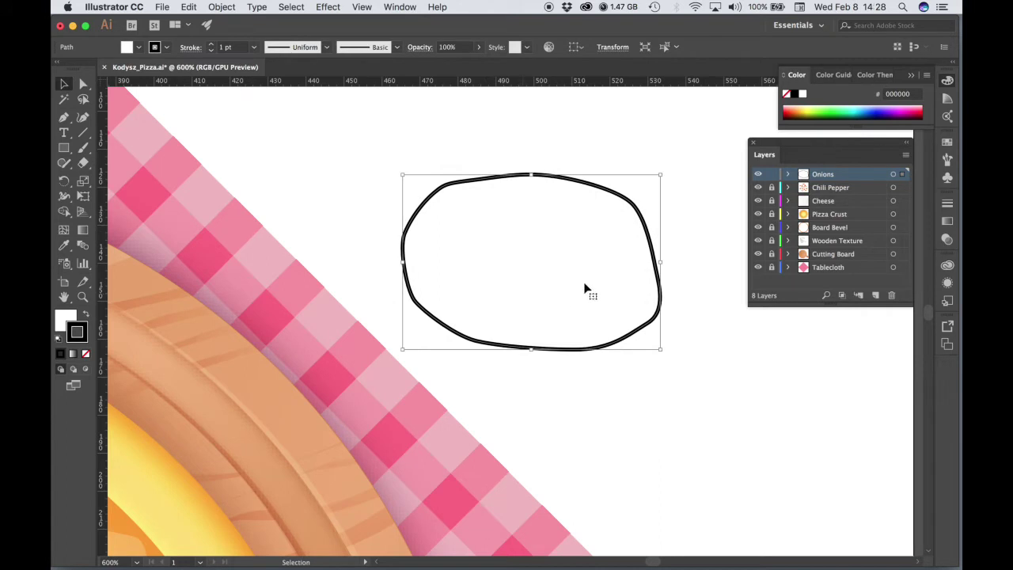
Shift the anchor point on the upper-left edge of the onion outline slightly to smooth the top curve.
left_click(83, 85)
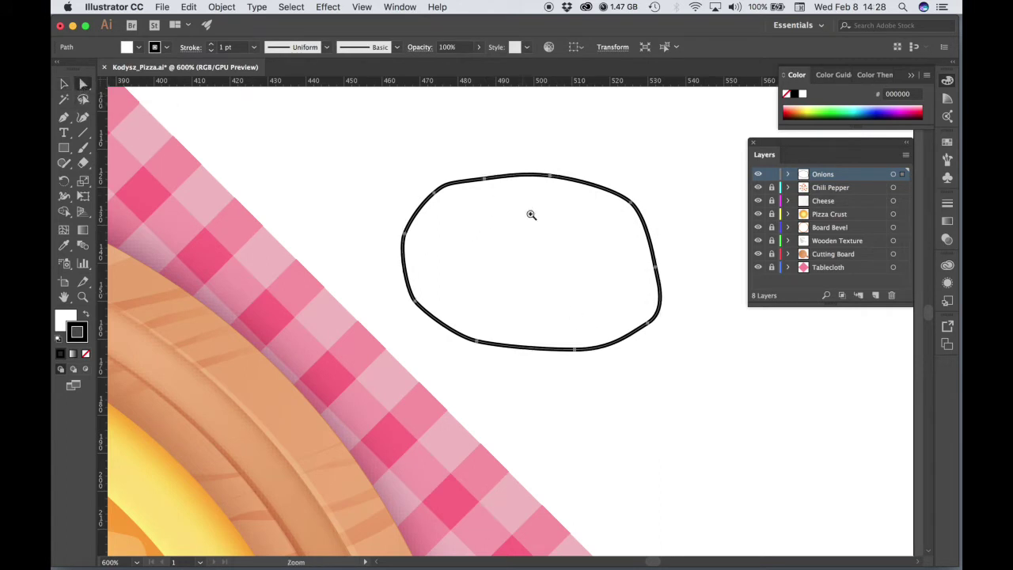
left_click(531, 214, "super")
left_click_drag(512, 354, 514, 254)
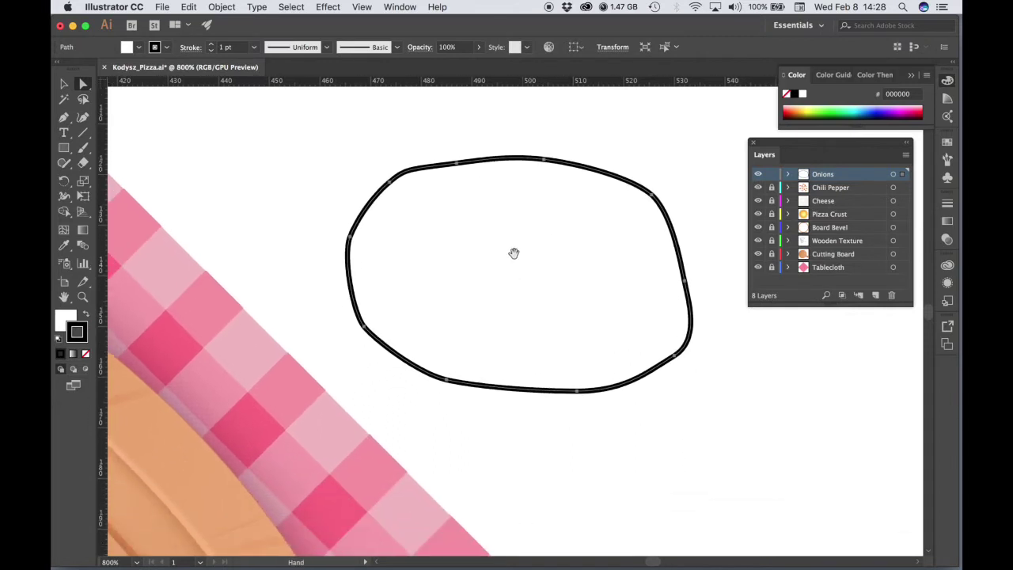
left_click(456, 165)
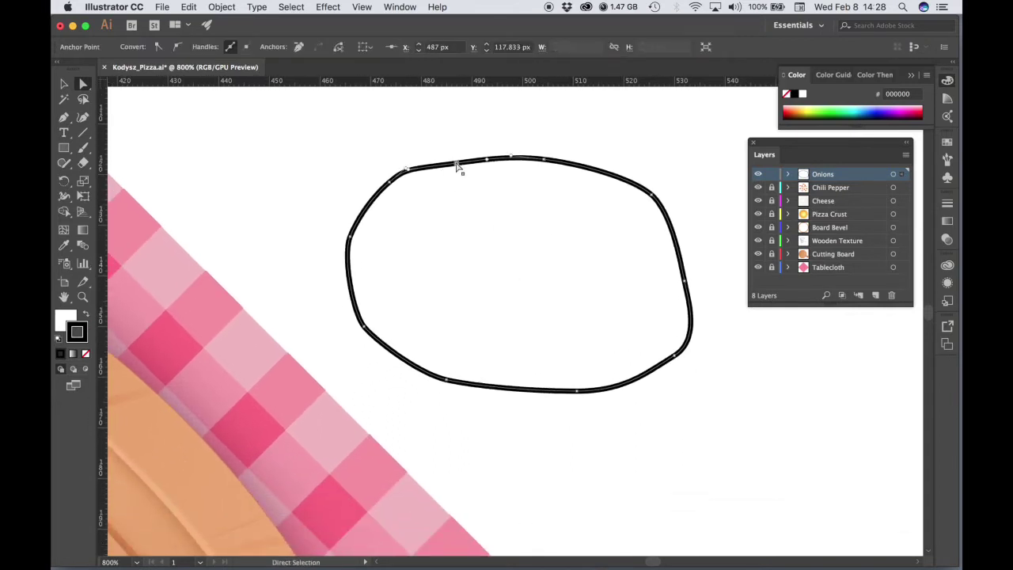
mouse_move(457, 165)
left_mouse_down()
mouse_move(464, 151)
mouse_move(464, 195)
mouse_move(470, 158)
left_mouse_up()
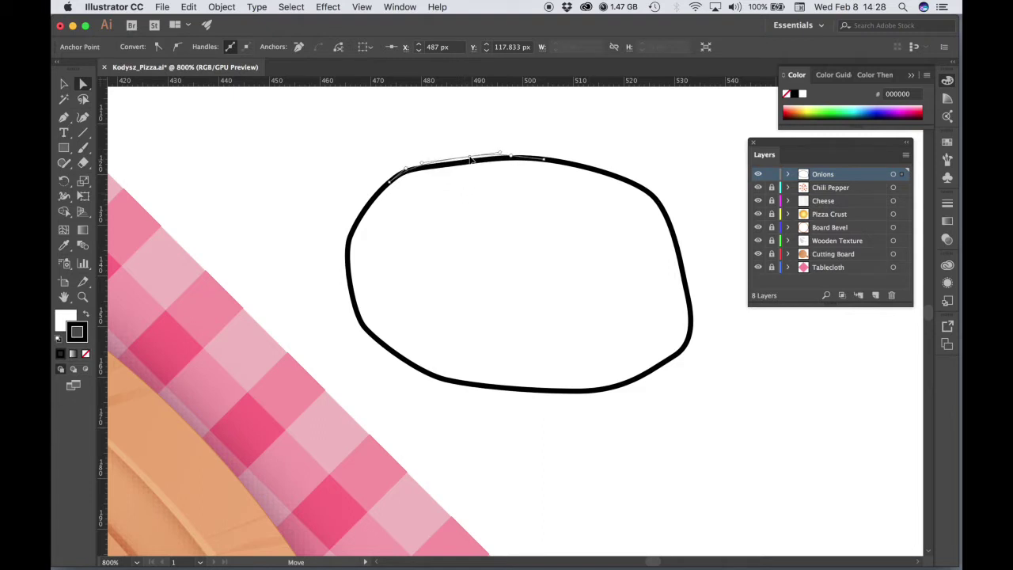
left_click_drag(470, 160, 467, 163)
Refine the left side of the onion outline and move its lower-left anchor point slightly inward.
key("v")
key("a")
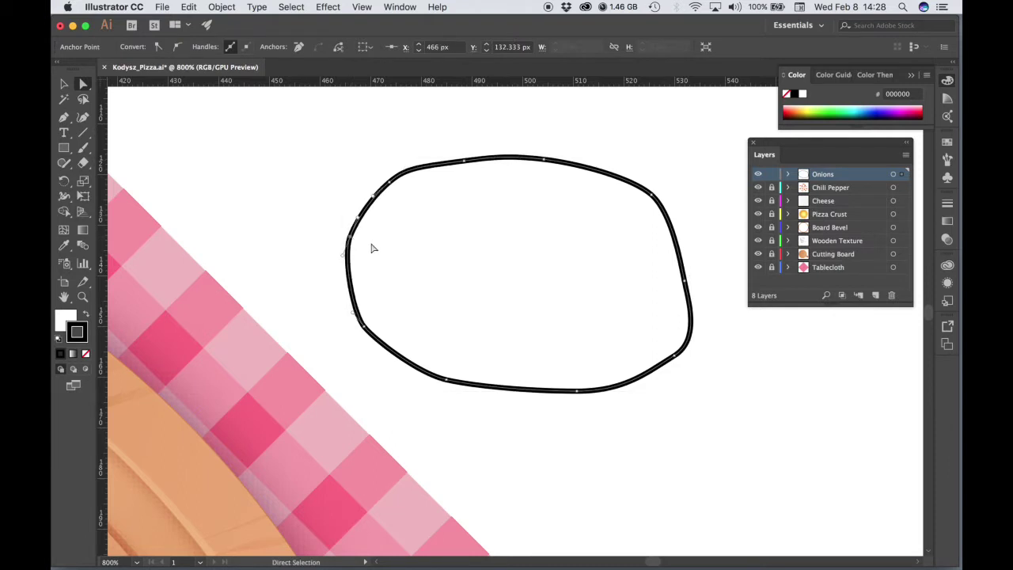
mouse_move(359, 222)
left_mouse_down()
mouse_move(339, 217)
mouse_move(351, 217)
left_mouse_up()
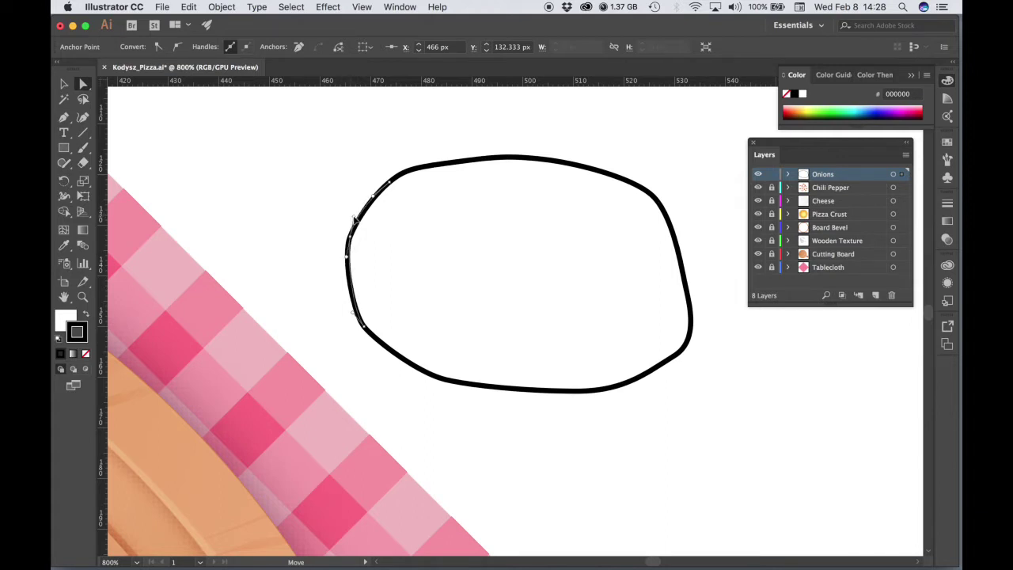
left_click(366, 332)
left_click_drag(366, 331, 369, 335)
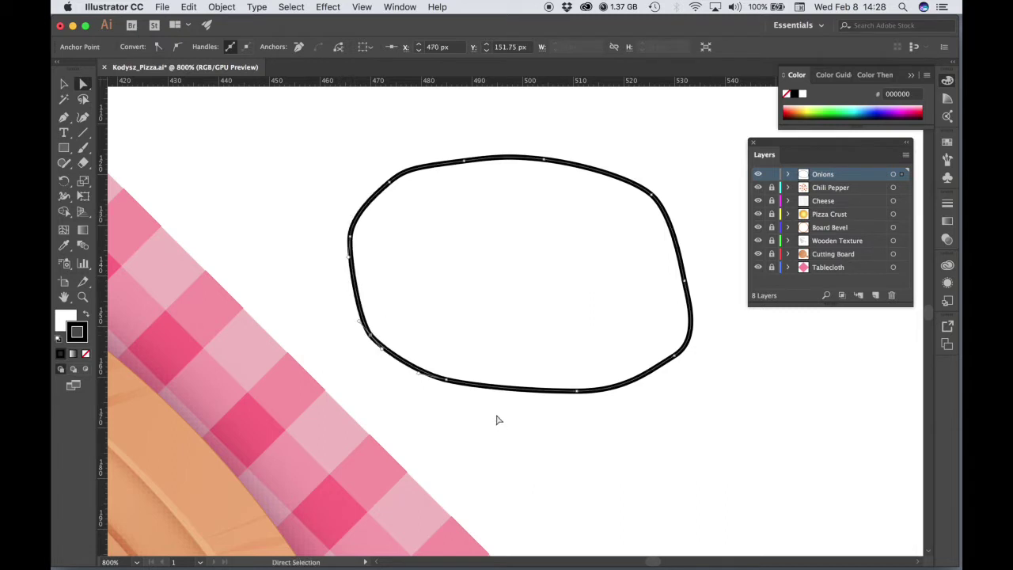
Round the right side of the onion outline by pulling the lower-right anchor inward and raising the right-edge anchor.
left_click(672, 366)
left_click_drag(651, 373, 664, 362)
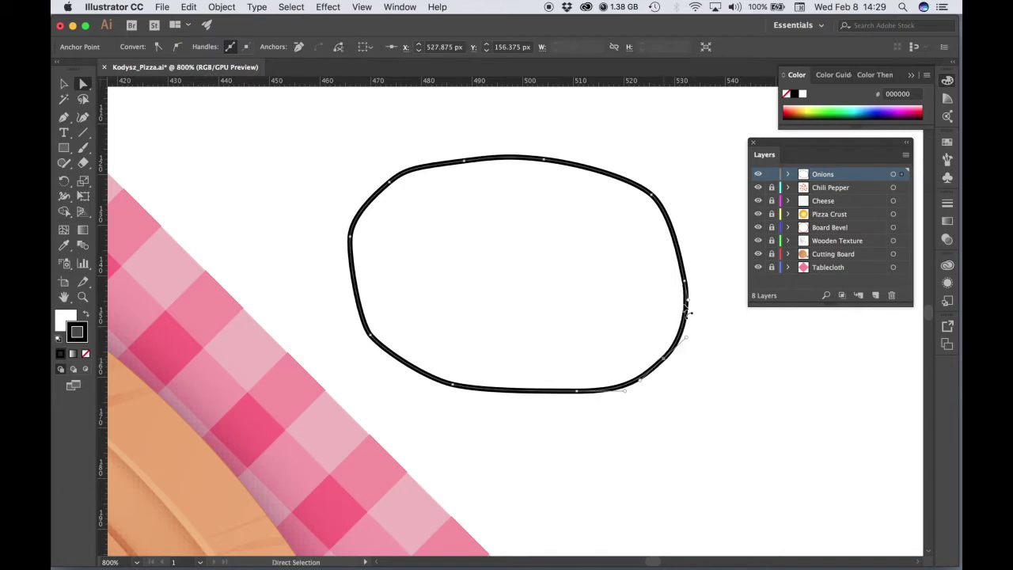
left_click(682, 272)
left_click_drag(687, 290, 690, 274)
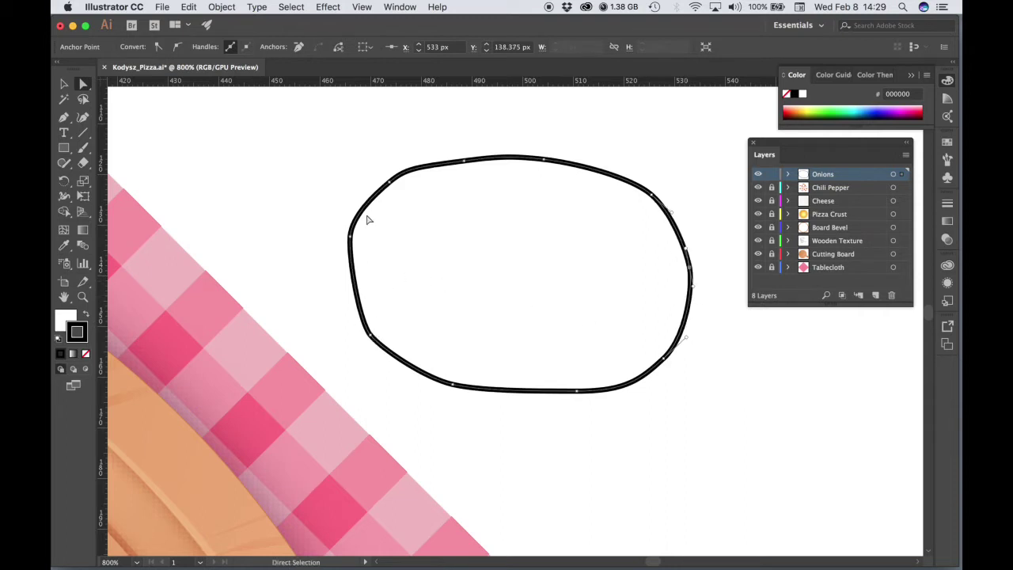
Smooth the top edge of the onion outline by adjusting its two upper anchor points, and deselect the path.
left_click_drag(464, 162, 468, 160)
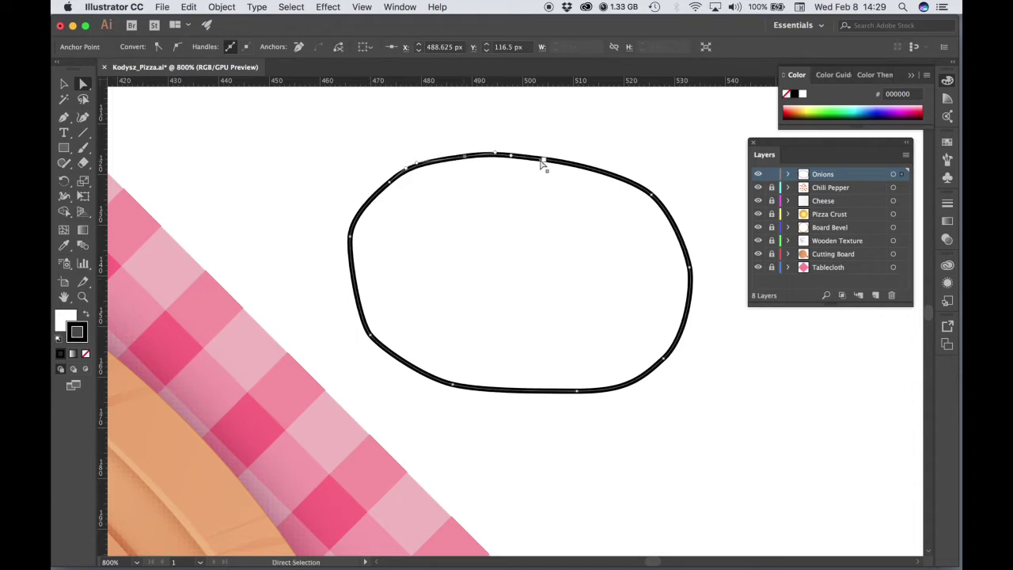
mouse_move(547, 161)
left_mouse_down()
mouse_move(564, 167)
mouse_move(534, 163)
left_mouse_up()
left_click(719, 367)
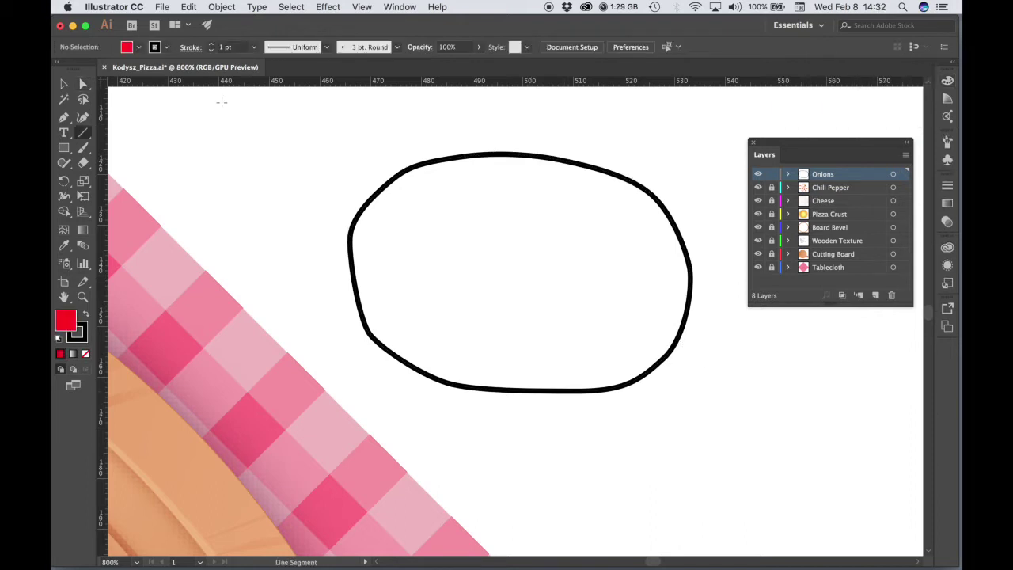
left_click(64, 83)
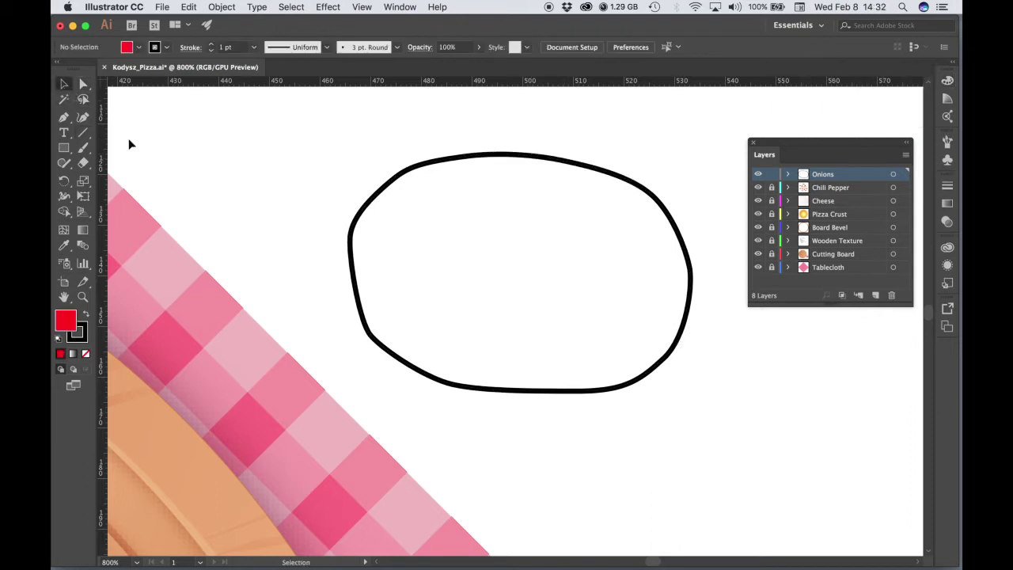
Duplicate the onion outline in place and scale the copy down around its center to form an inner ring outline.
left_click(629, 387)
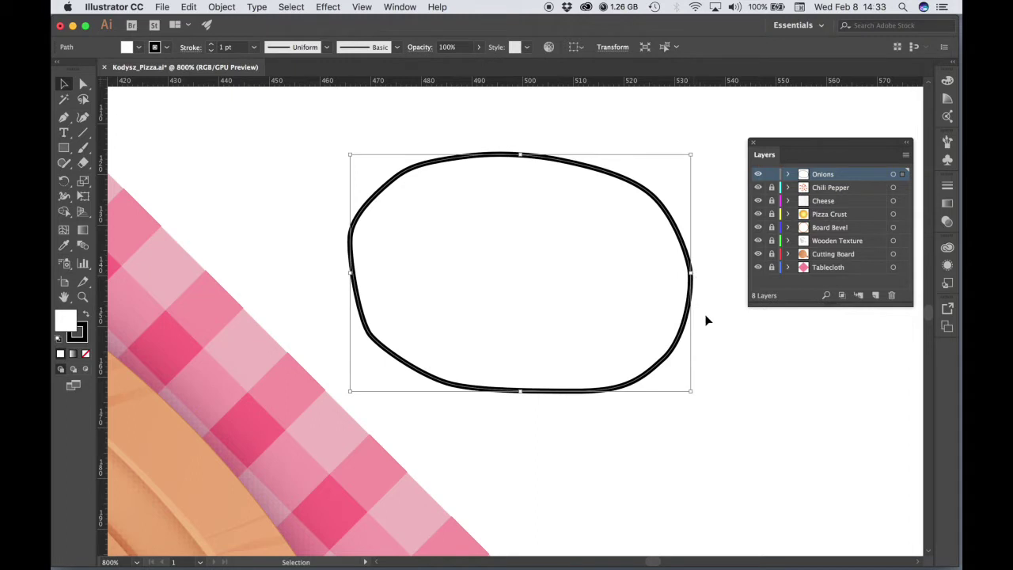
key("super")
key("super")
key("super")
left_click_drag(692, 392, 664, 369)
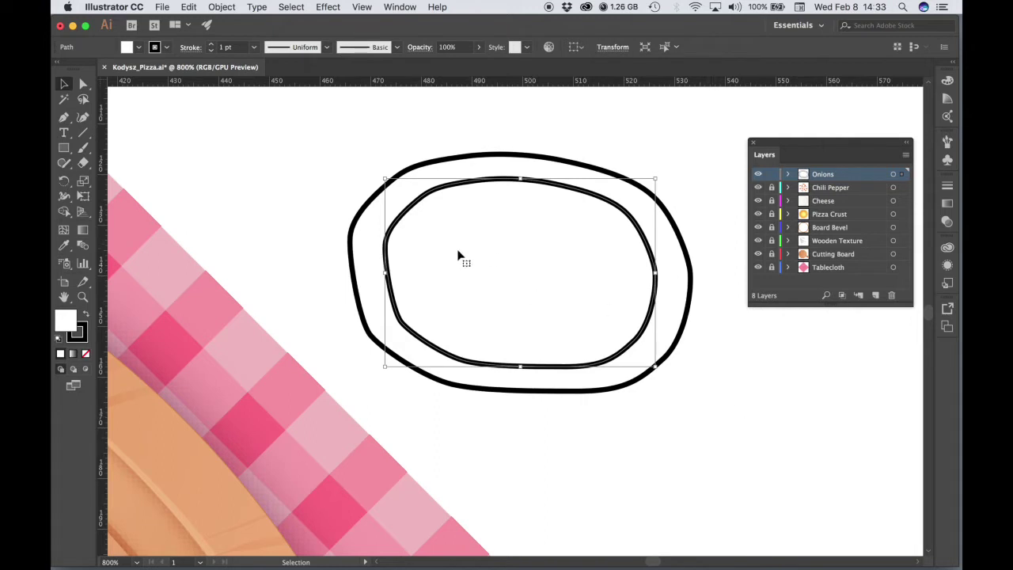
Fill the inner onion shape with green and the outer shape with red to tell them apart.
left_click(138, 46)
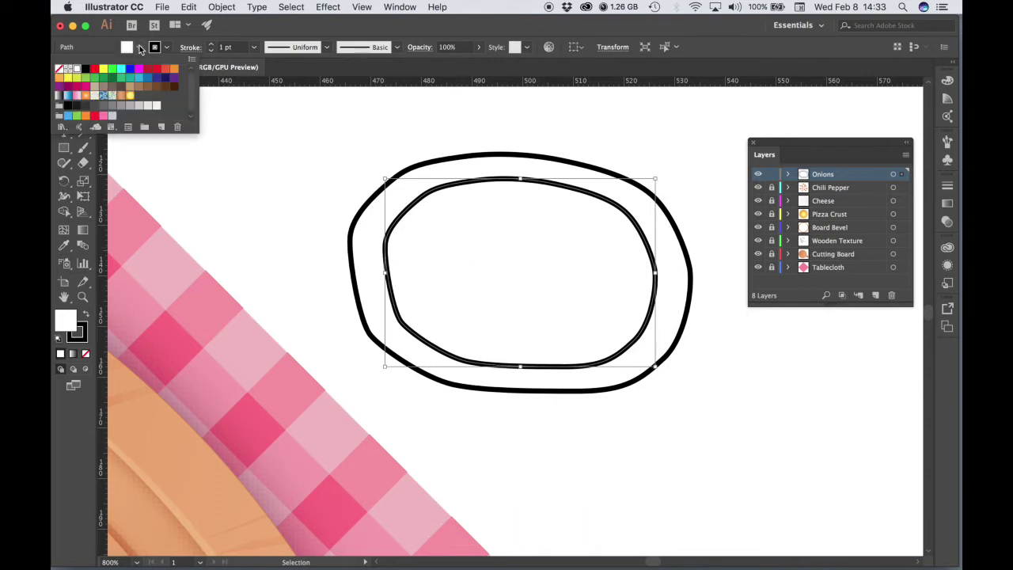
left_click(105, 82)
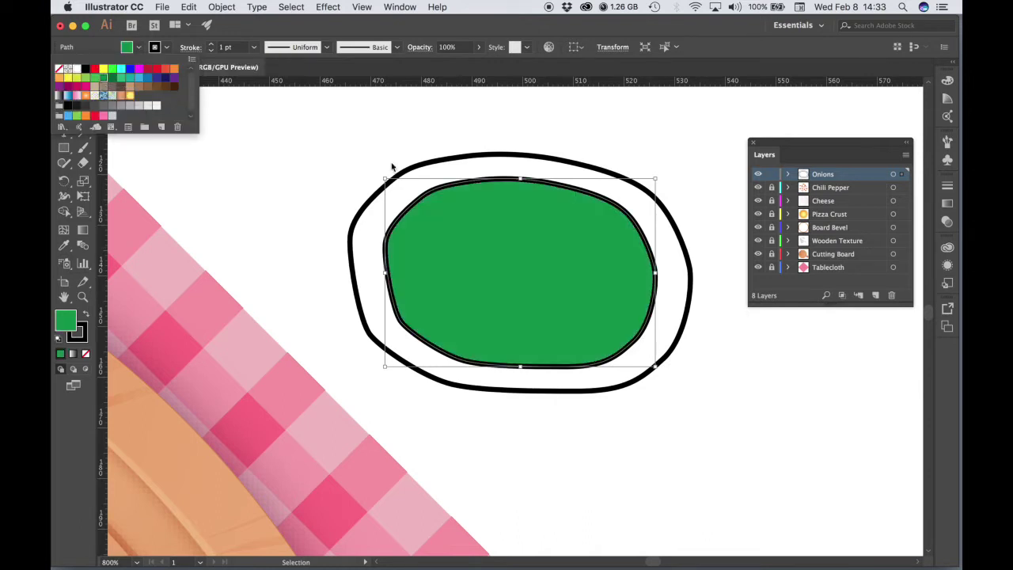
left_click(478, 159)
left_click(138, 46)
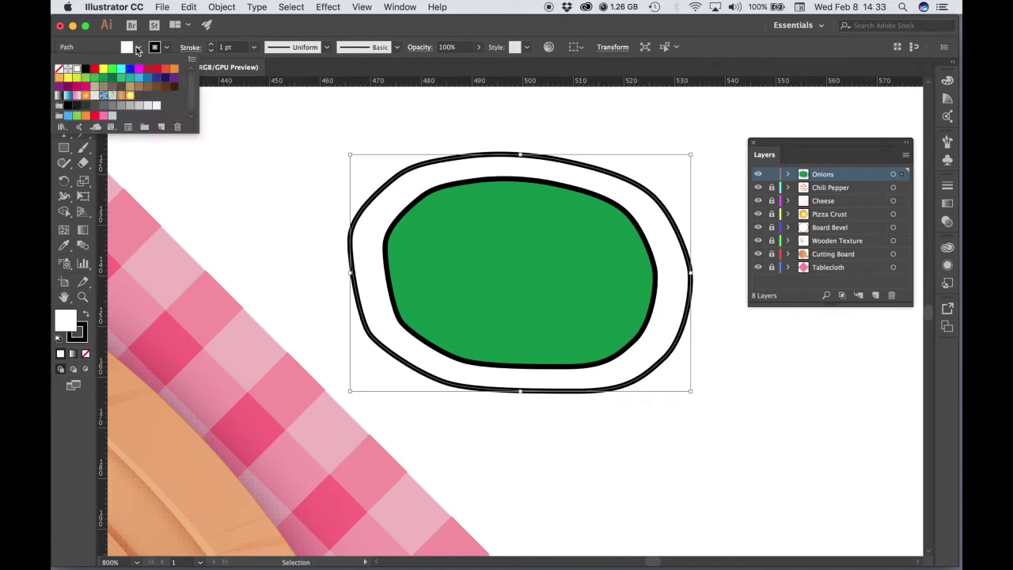
left_click(95, 69)
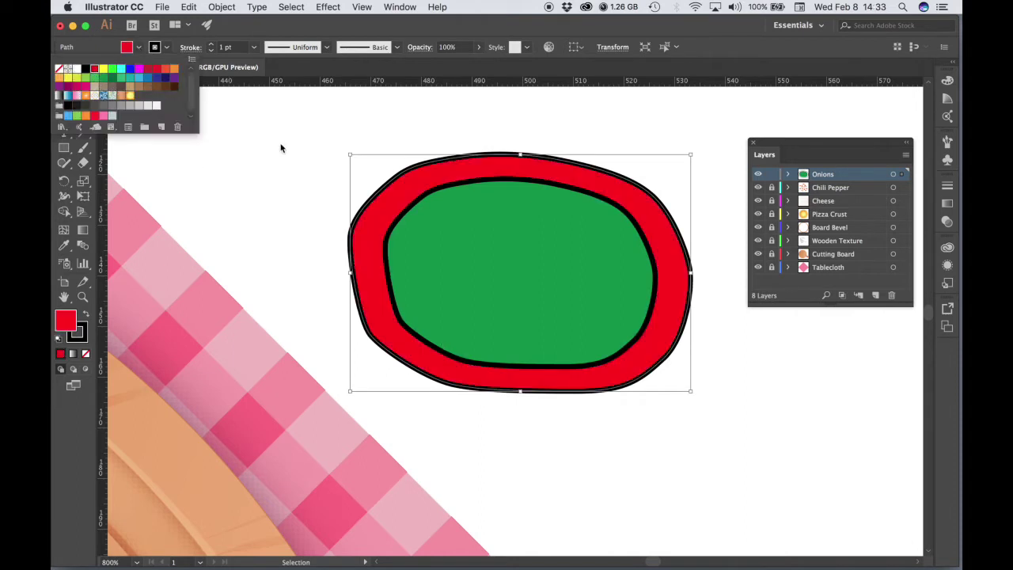
left_click(278, 147)
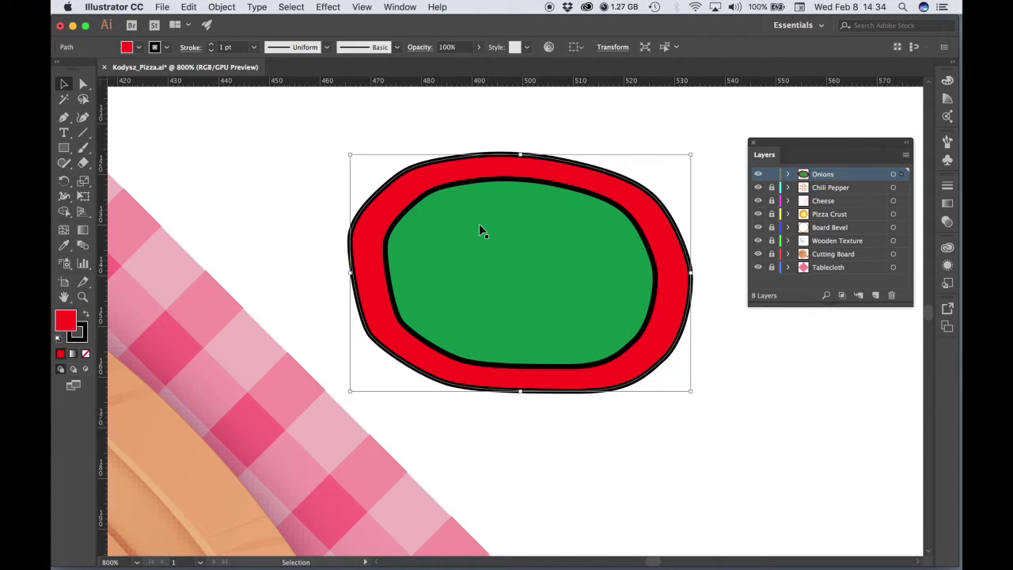
Move the green inner shape off the red shape and return it to its centered position.
left_click(332, 185)
left_click(455, 235)
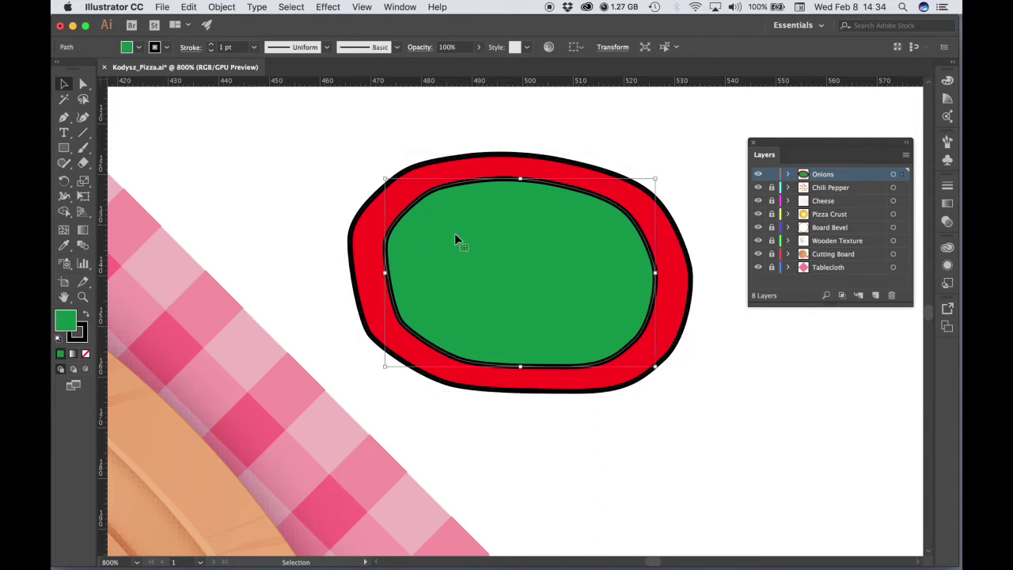
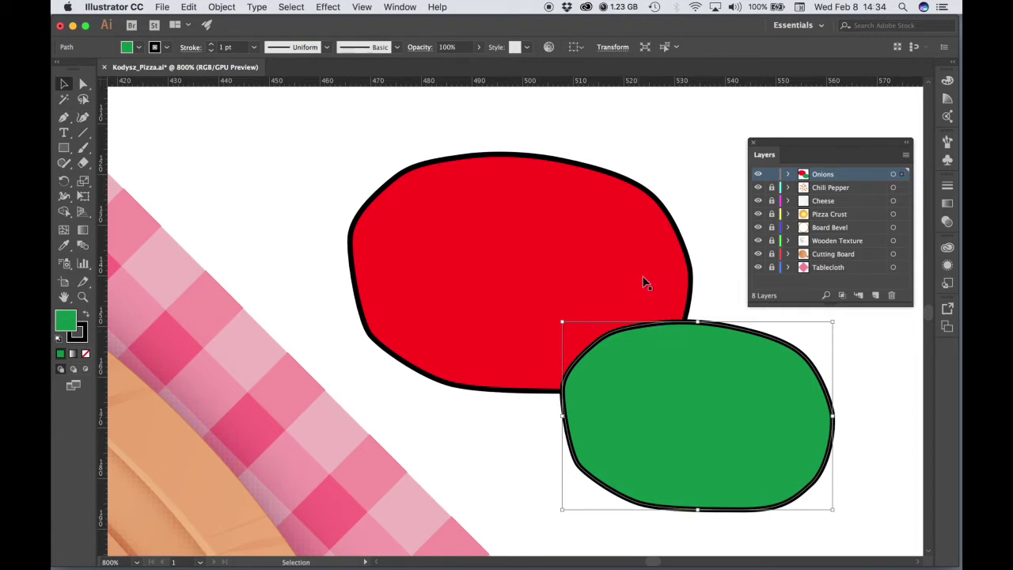
left_click_drag(718, 426, 577, 272)
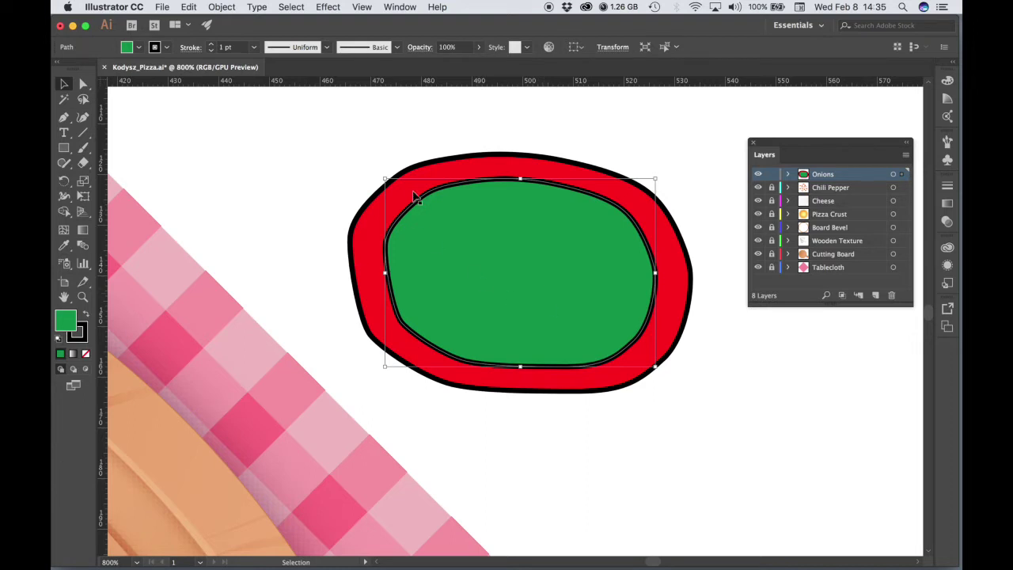
Select both onion shapes and subtract the green one from the red one with the Pathfinder Minus Front shape mode.
left_click(400, 7)
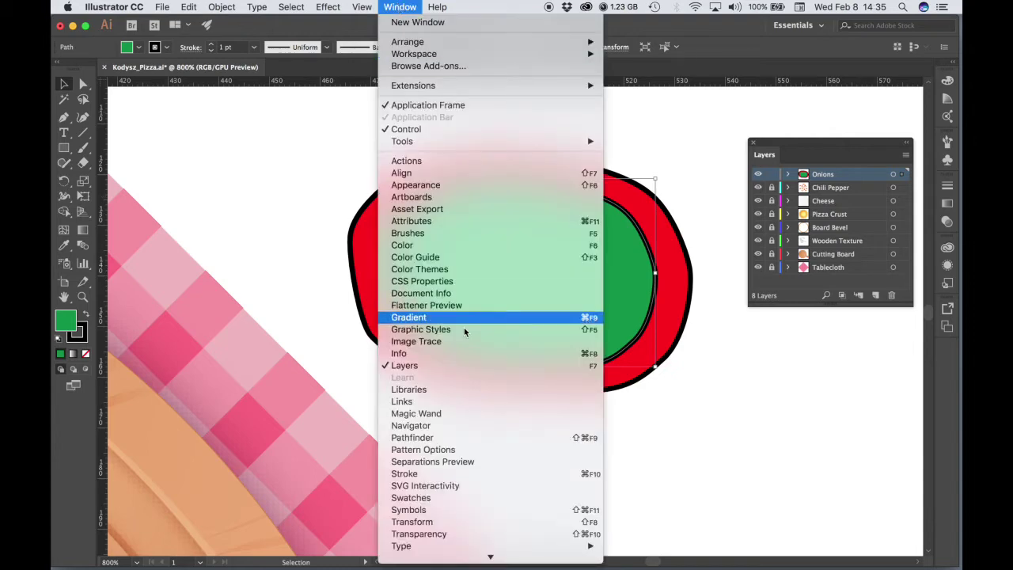
left_click(425, 439)
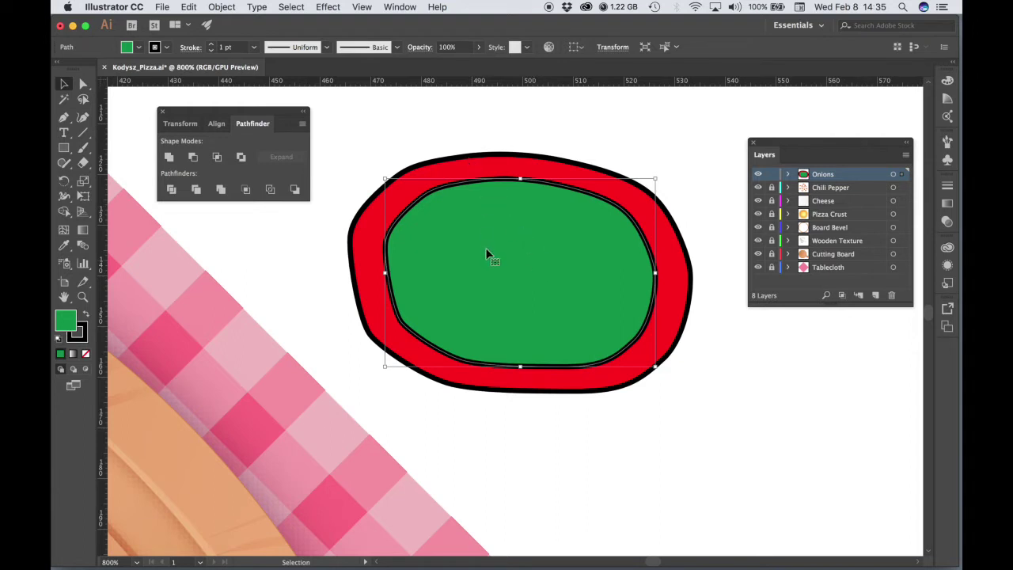
left_click(468, 163, "shift")
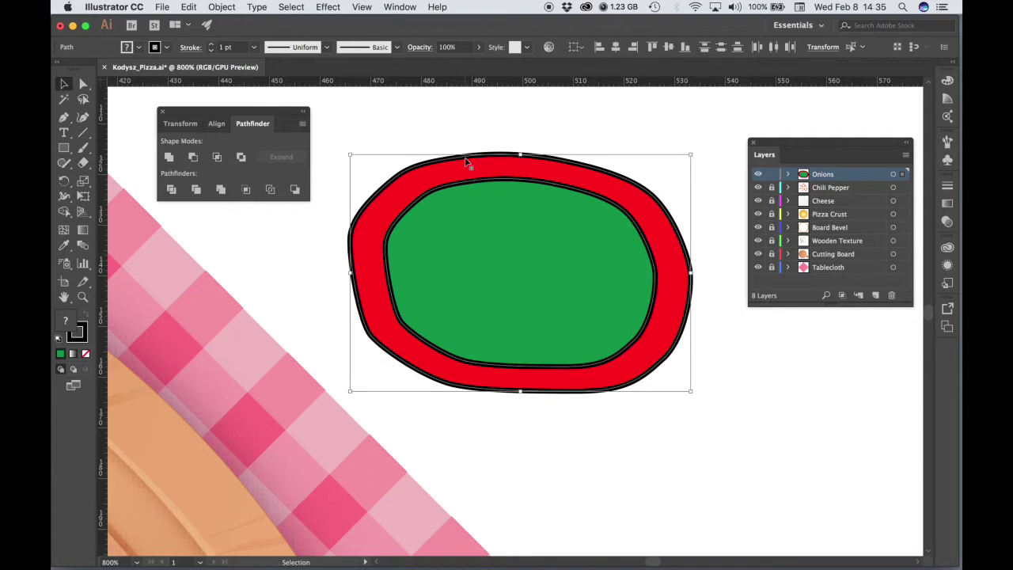
left_click(193, 157)
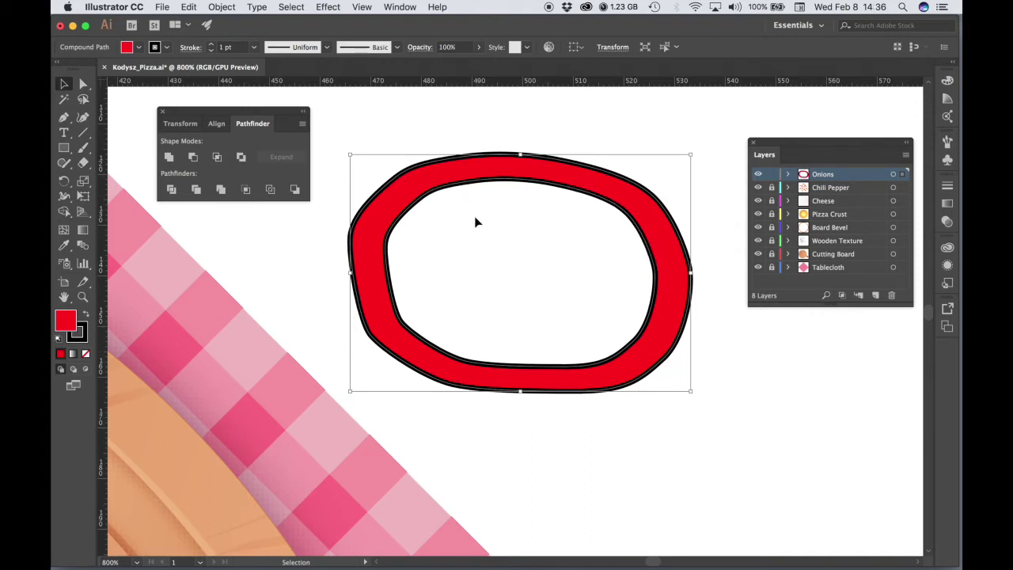
Move the red ring over the tablecloth to check its hole, return it to its place, and deselect it.
left_click_drag(573, 171, 449, 308)
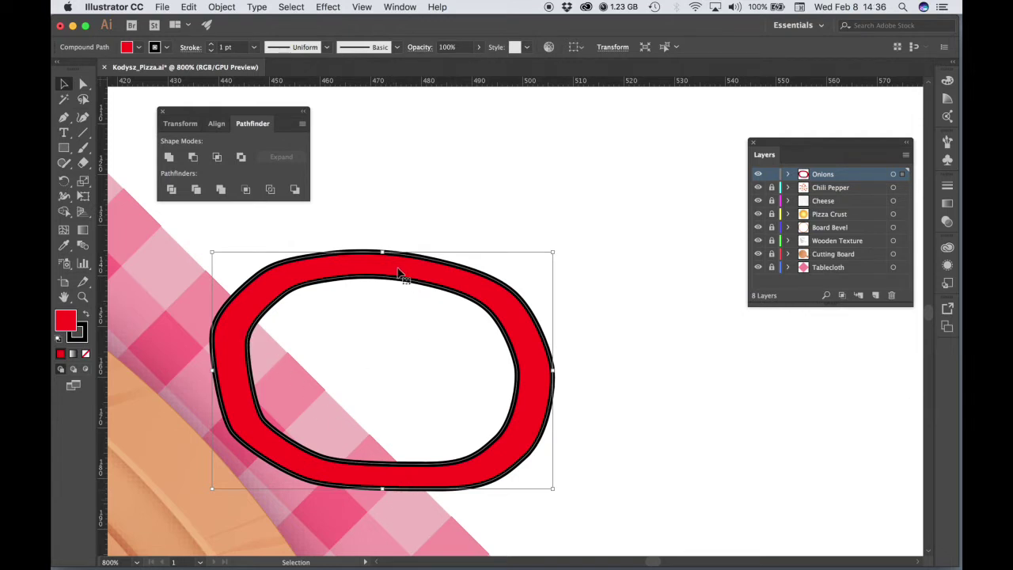
left_click_drag(399, 273, 537, 175)
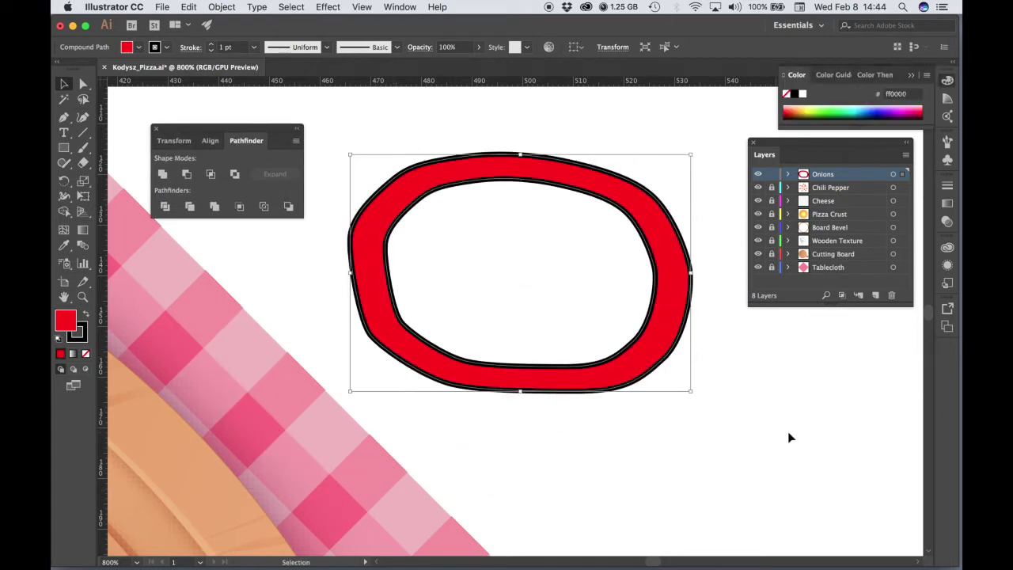
left_click(788, 431)
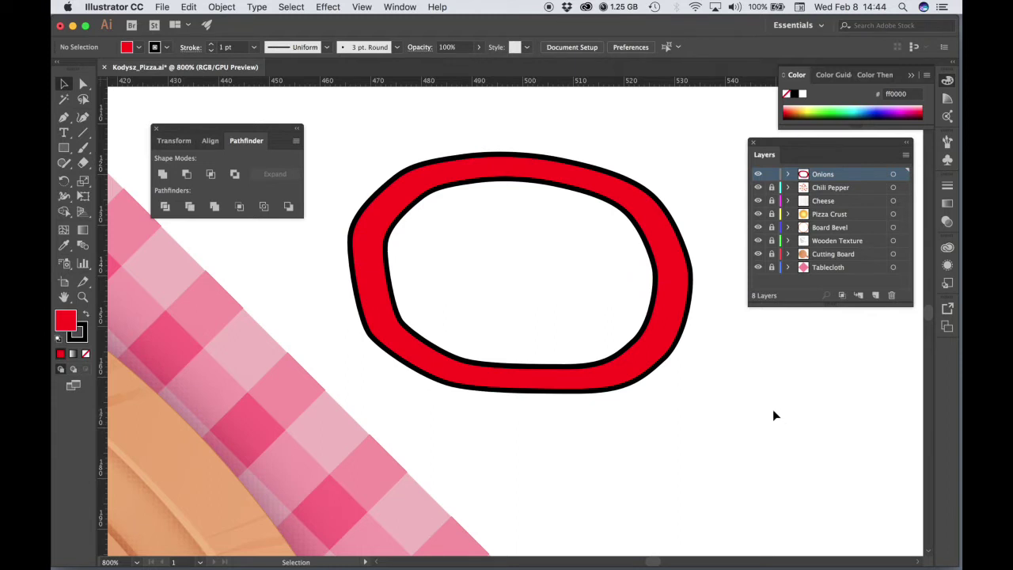
Expand the red onion ring with both Fill and Stroke included.
left_click(665, 353)
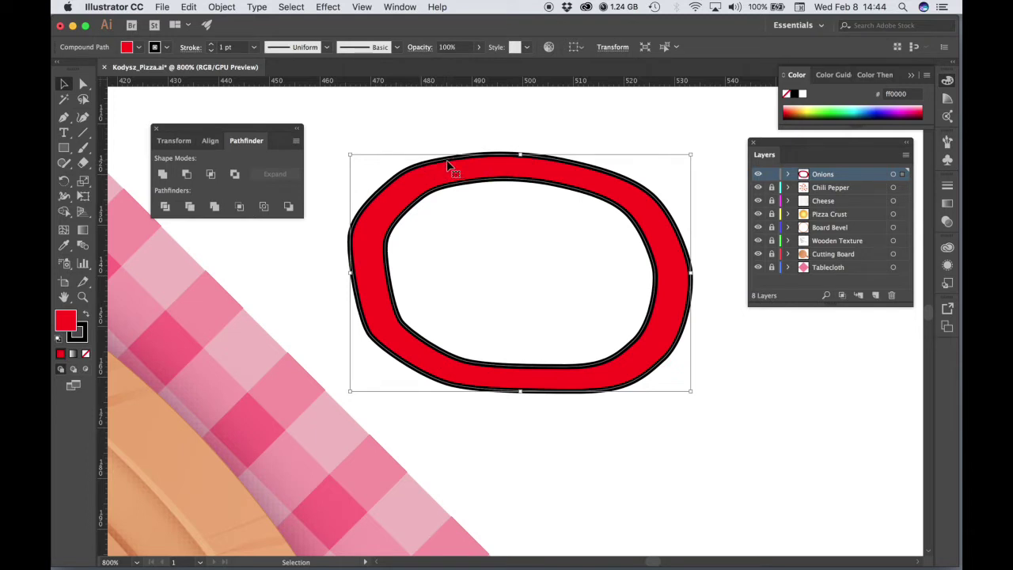
left_click(220, 7)
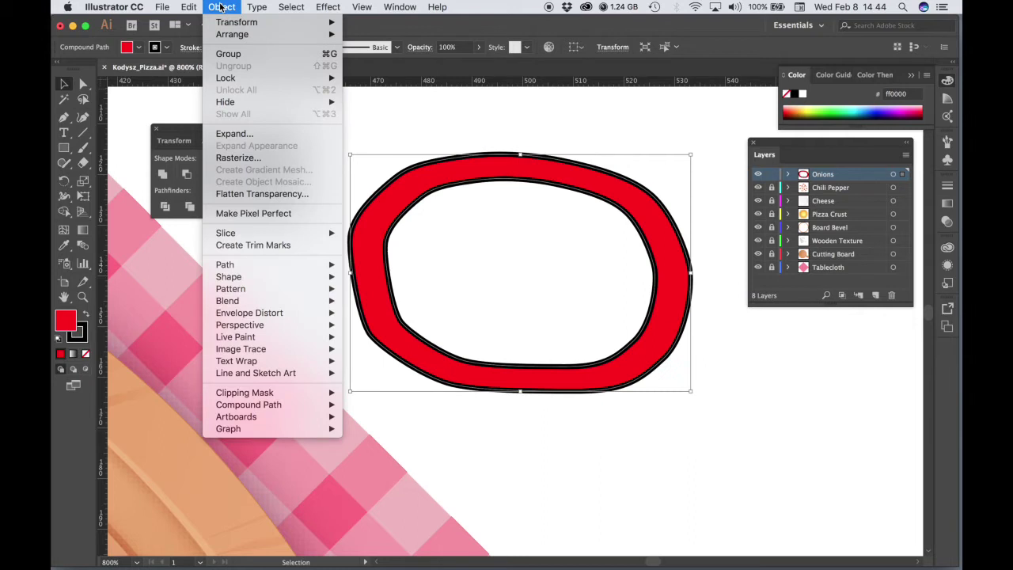
left_click(230, 133)
left_click(199, 259)
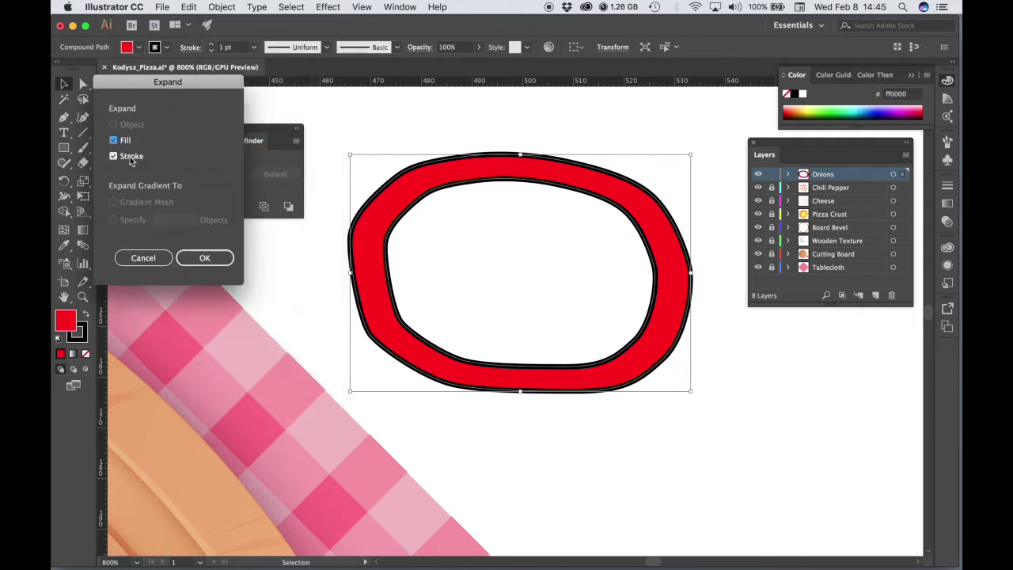
left_click(201, 261)
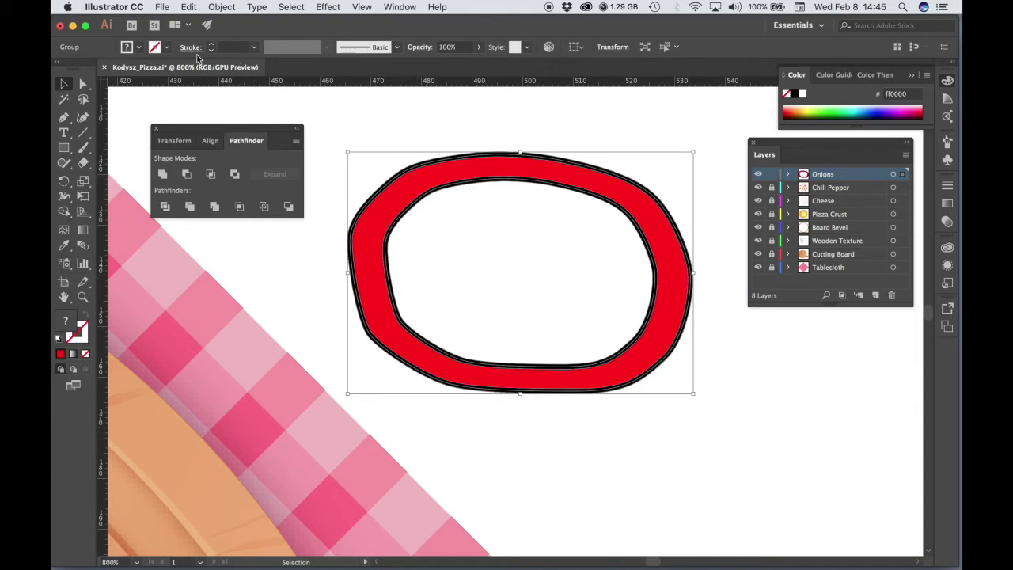
Clear the fill of the expanded onion ring group and set its fill color to #bb76b1.
left_click(138, 47)
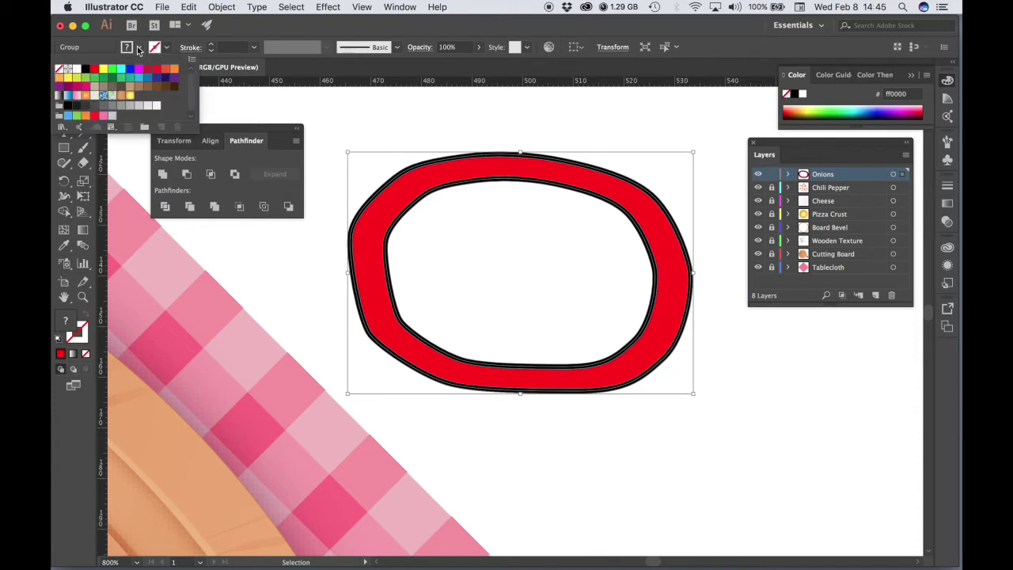
left_click(61, 69)
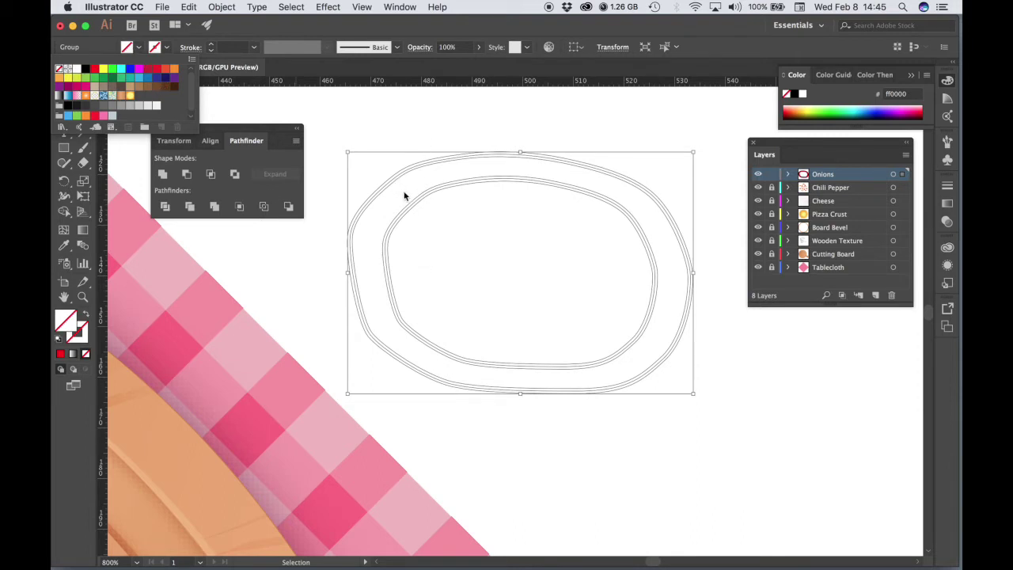
left_click(361, 128)
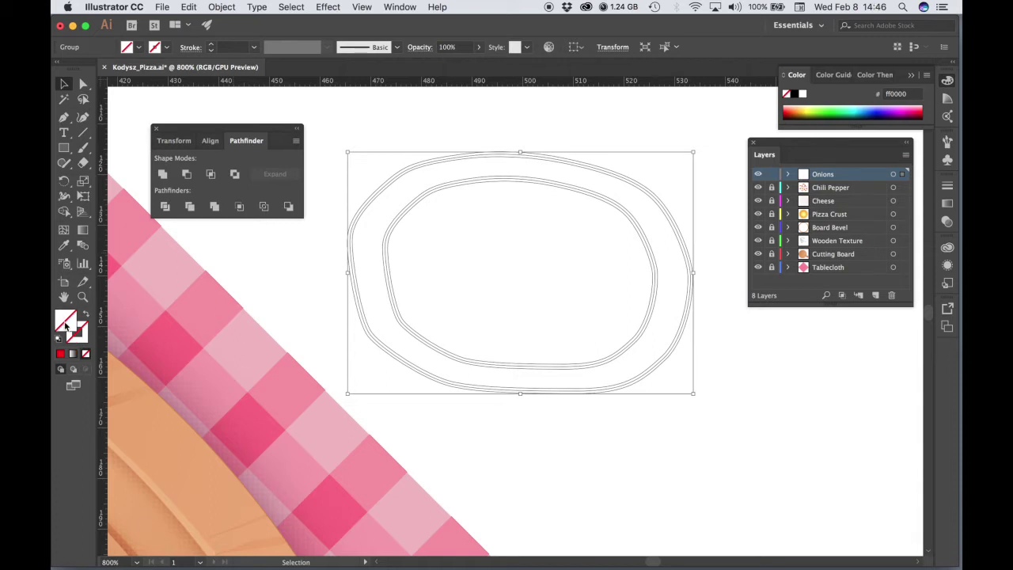
key("x")
double_click(66, 325)
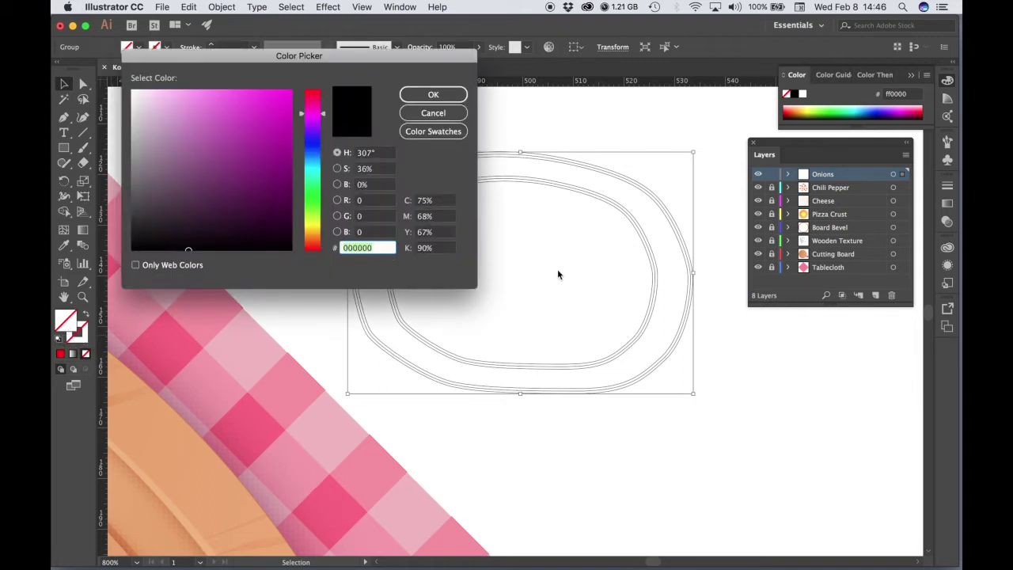
type("bb7")
type("b")
type("1")
key("Return")
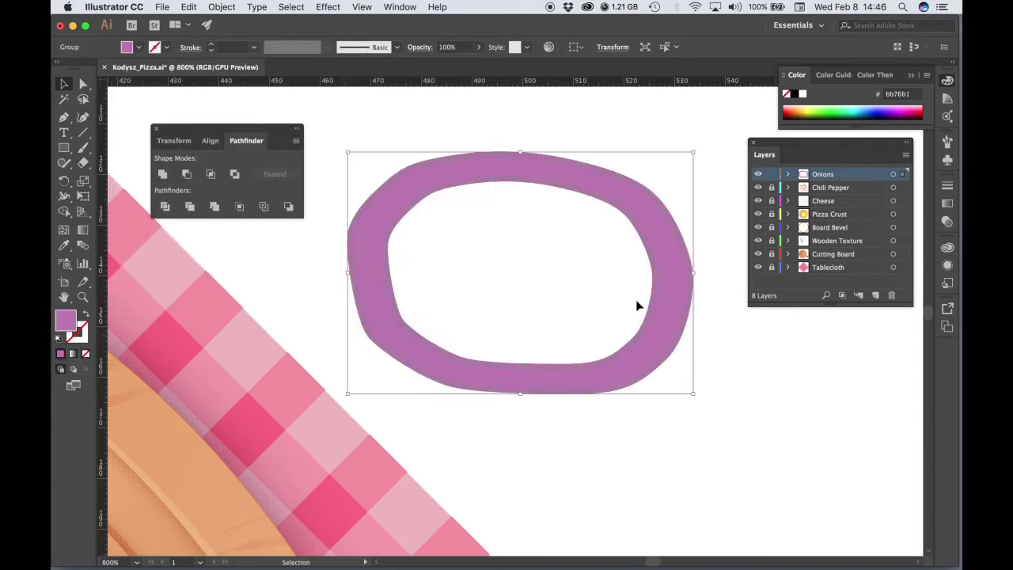
Start an Inner Glow effect on the onion ring with Multiply mode, 50% opacity, Edge, 0 px blur and preview on.
left_click(328, 6)
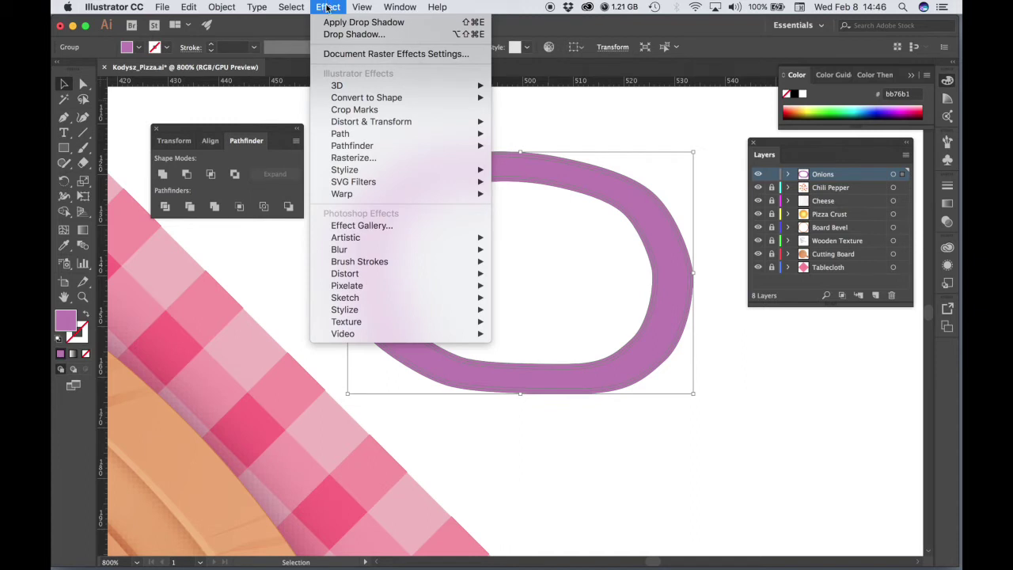
mouse_move(479, 171)
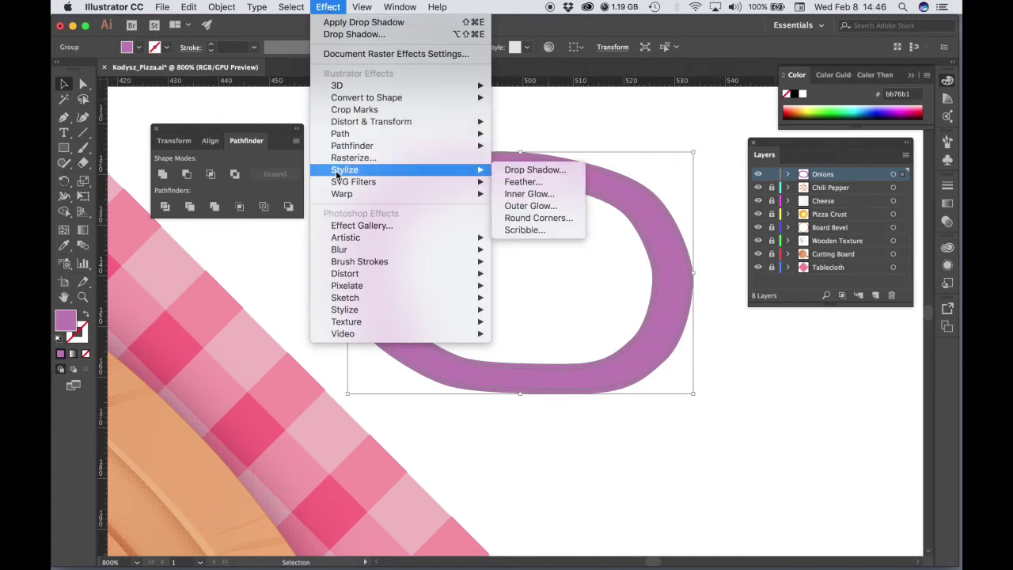
left_click(531, 194)
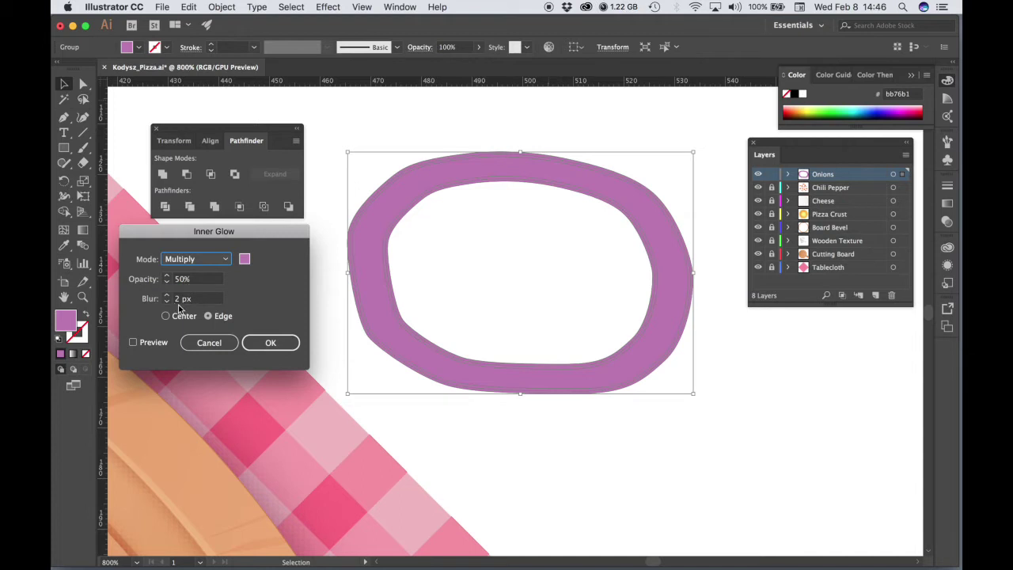
left_click(174, 298)
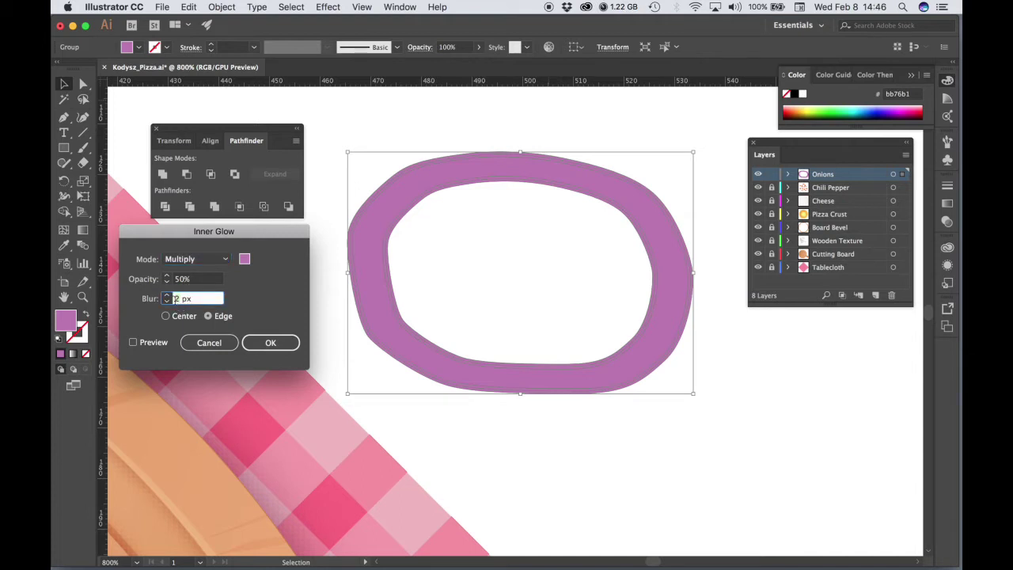
type("1")
left_click_drag(203, 299, 167, 298)
left_click(167, 301)
left_click(167, 300)
left_click(167, 301)
left_click(134, 342)
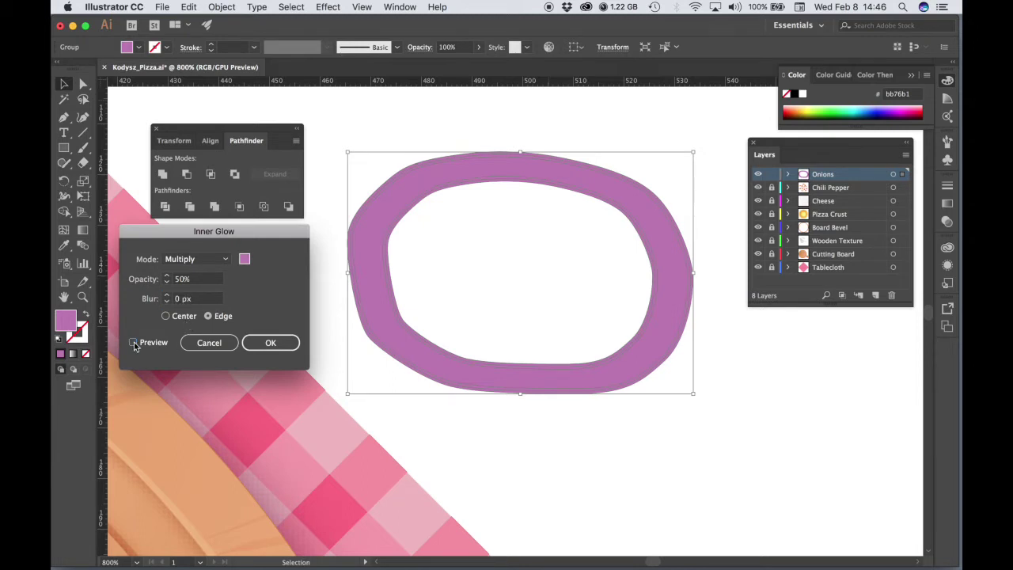
Try Inner Glow blur values between 1 and 6 px on the purple onion ring.
left_click(176, 299)
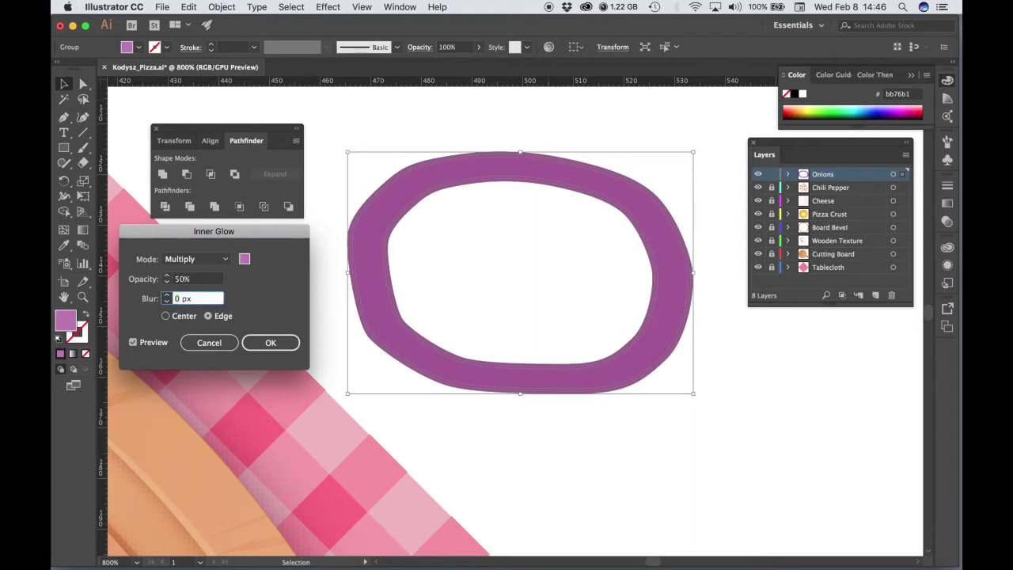
left_click(168, 298)
left_click(167, 298)
left_click(167, 297)
left_click(167, 297)
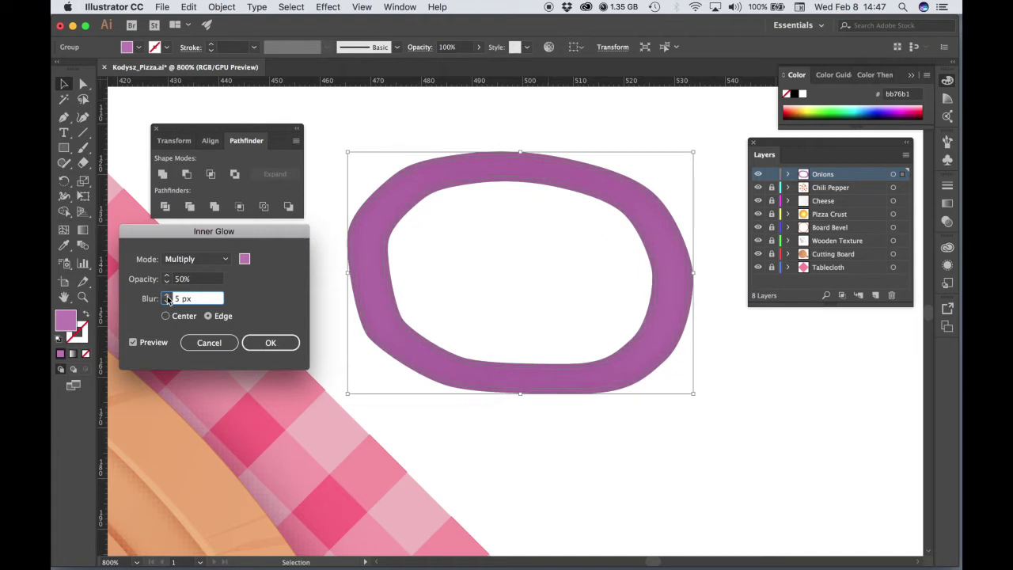
left_click(166, 302)
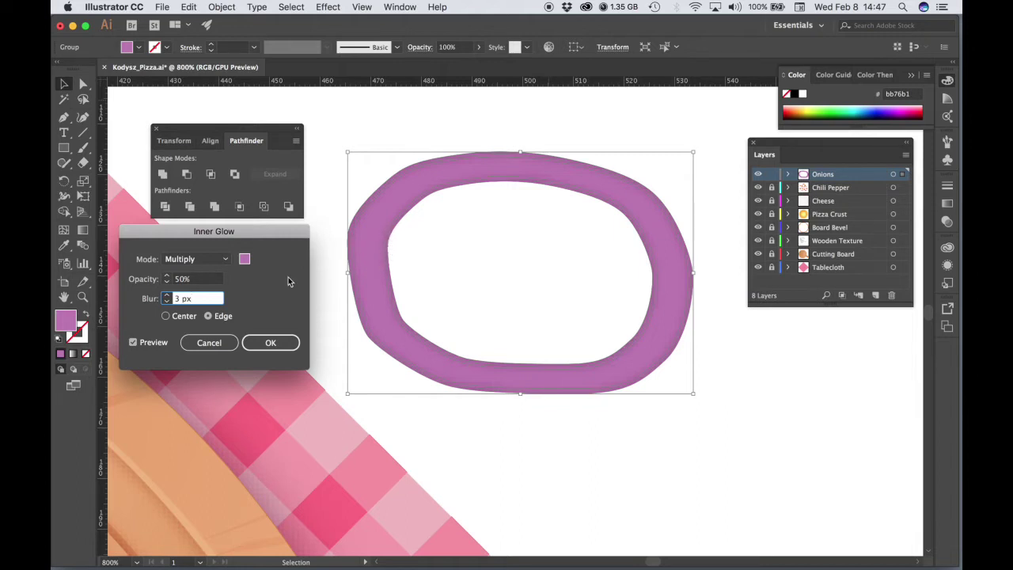
left_click(167, 296)
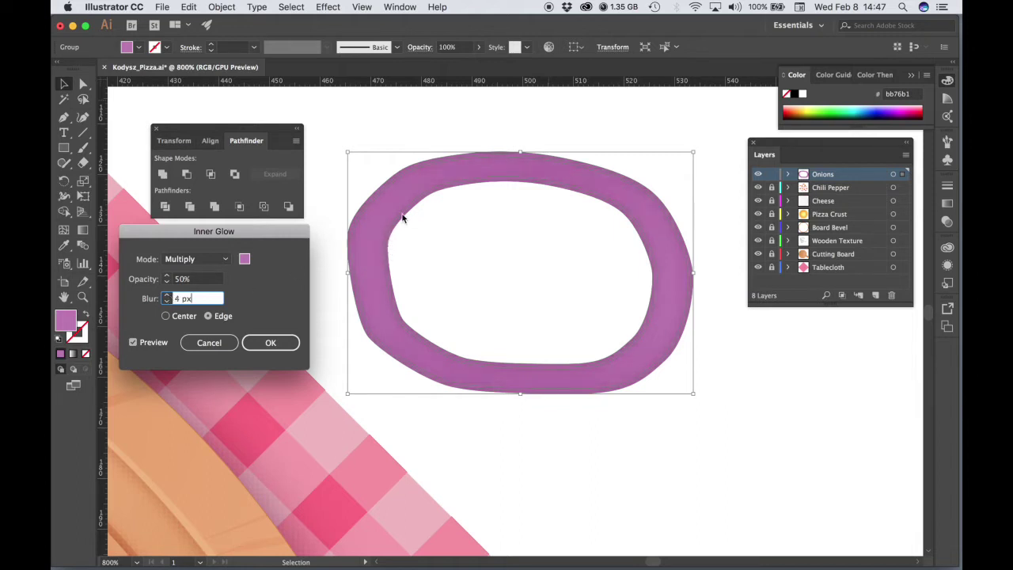
left_click(167, 296)
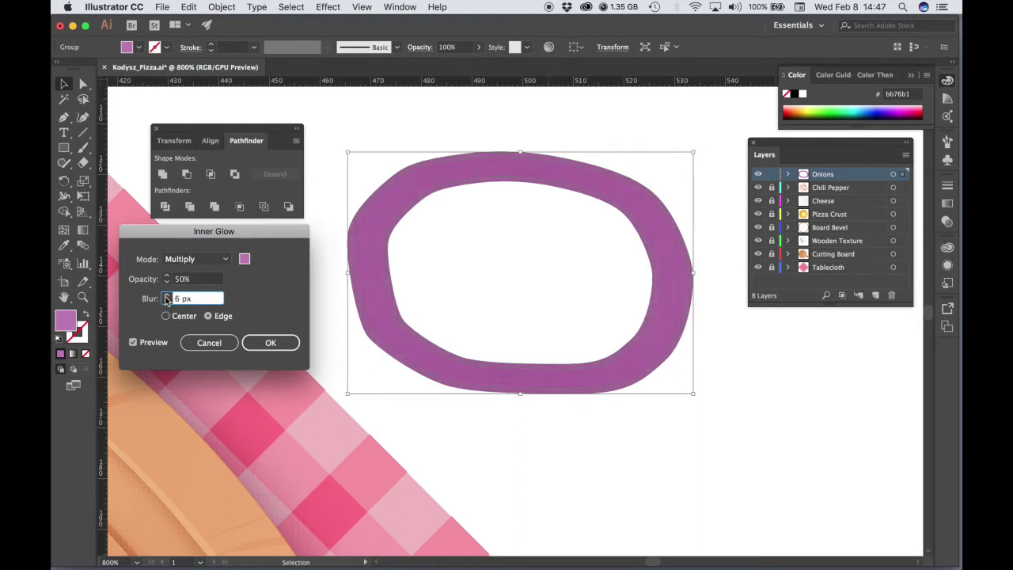
left_click(166, 302)
left_click(166, 302)
left_click(166, 302)
left_click(166, 302)
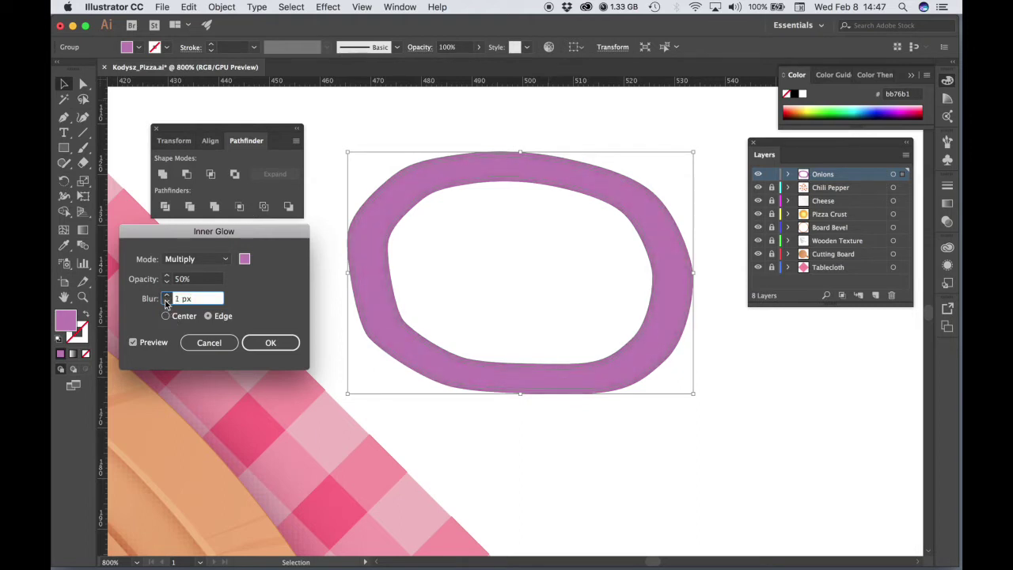
Set the purple ring's Inner Glow blur to 2 px, compare it with the preview off and on, and apply it.
left_click(133, 343)
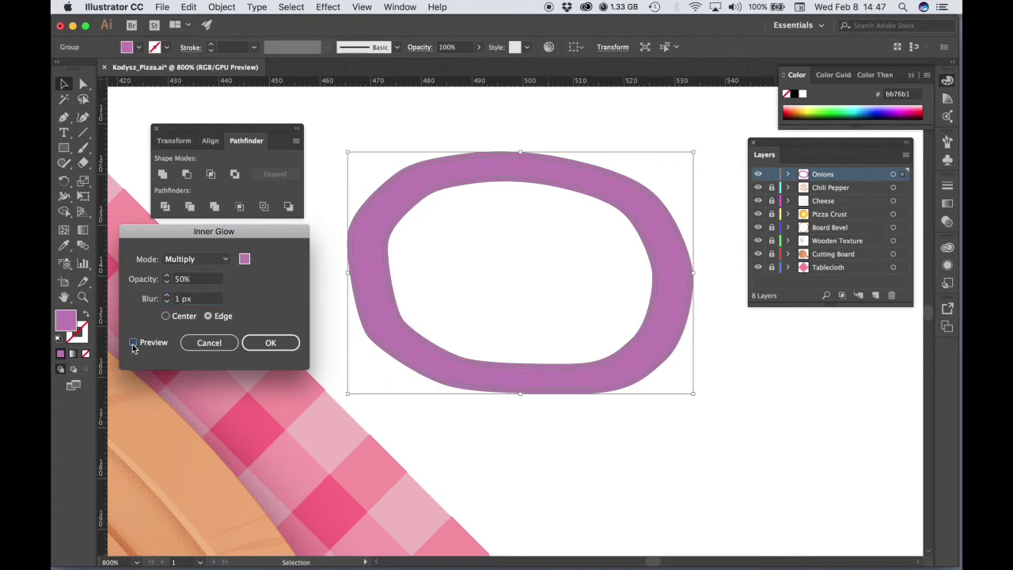
left_click(167, 296)
left_click(166, 297)
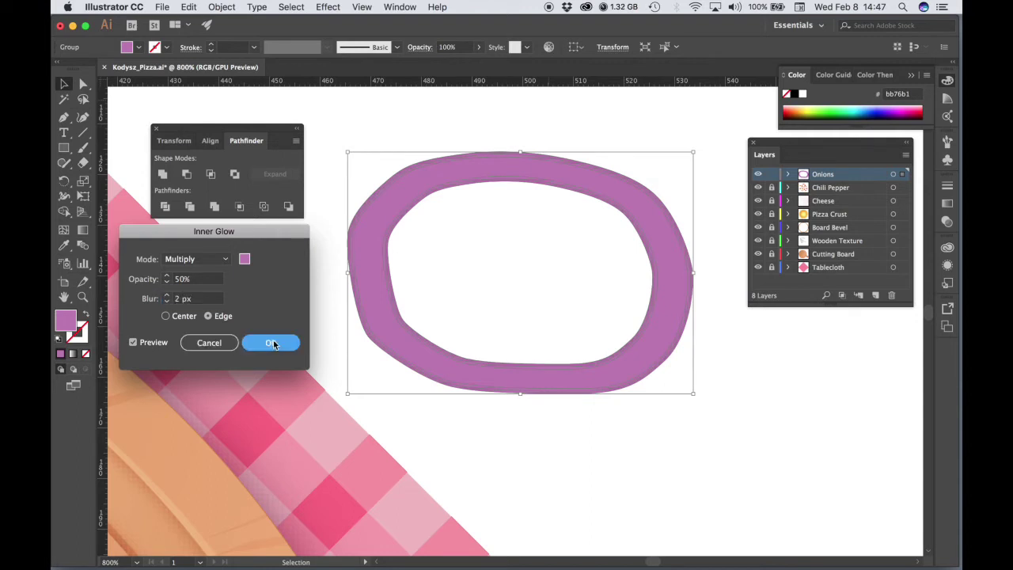
left_click(272, 342)
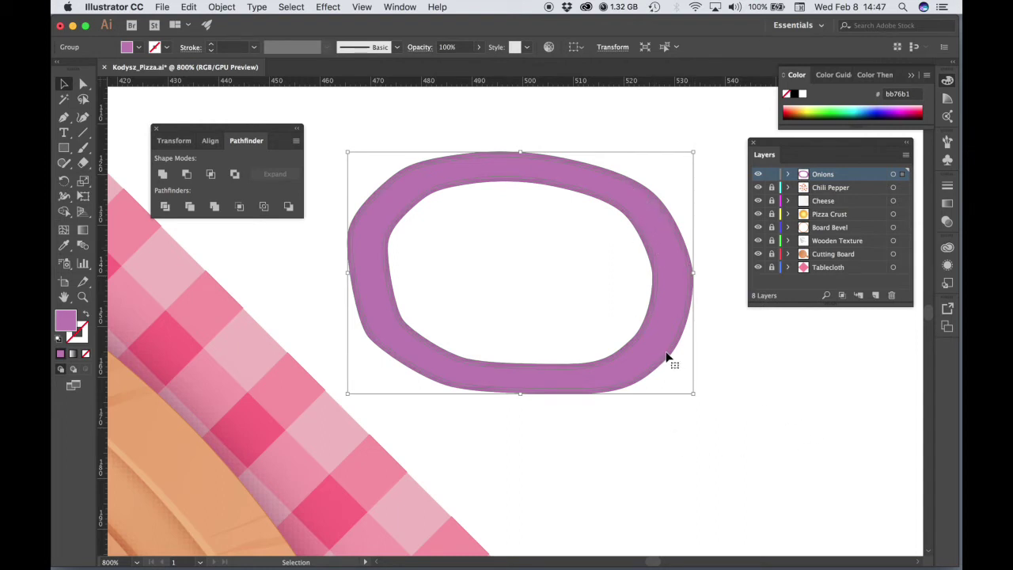
Duplicate the purple onion ring in place and scale the front copy down slightly about its center.
key("a")
key("v")
key("a")
key("v")
key("super")
mouse_move(693, 394)
left_mouse_down()
mouse_move(678, 385)
mouse_move(688, 389)
left_mouse_up()
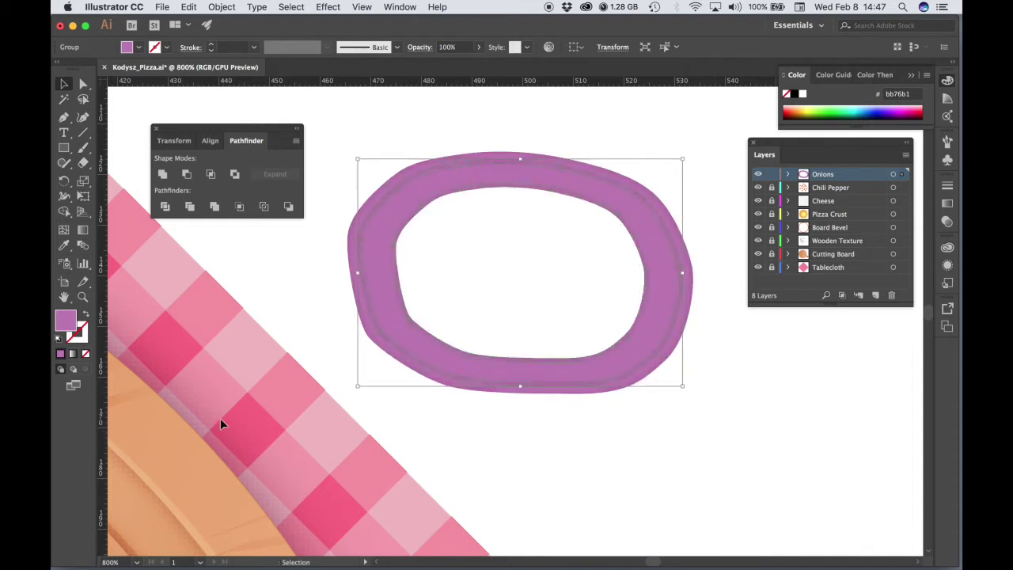
Set the fill color of the smaller front ring to #ffffff.
double_click(70, 323)
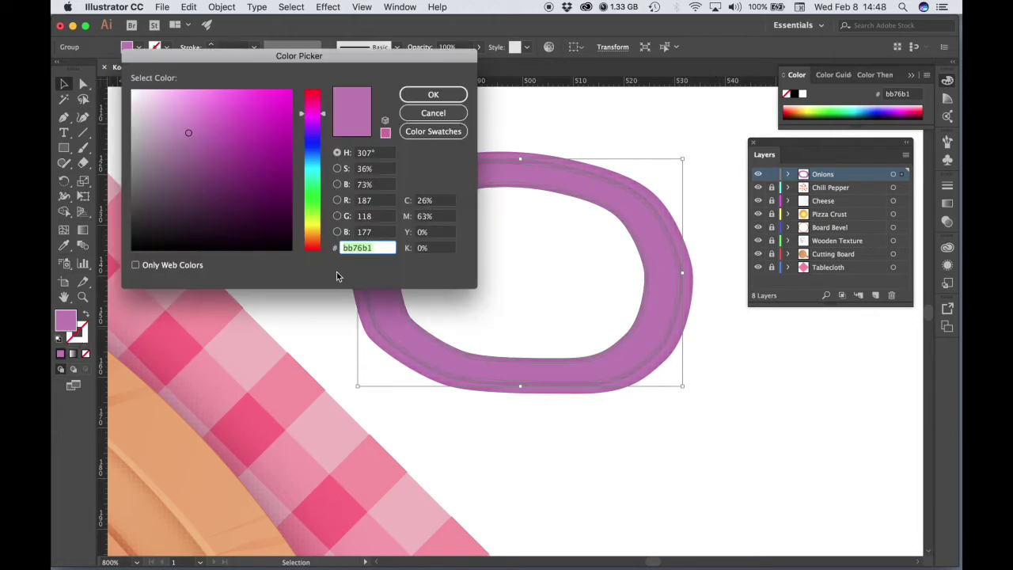
type("ffffff")
key("Return")
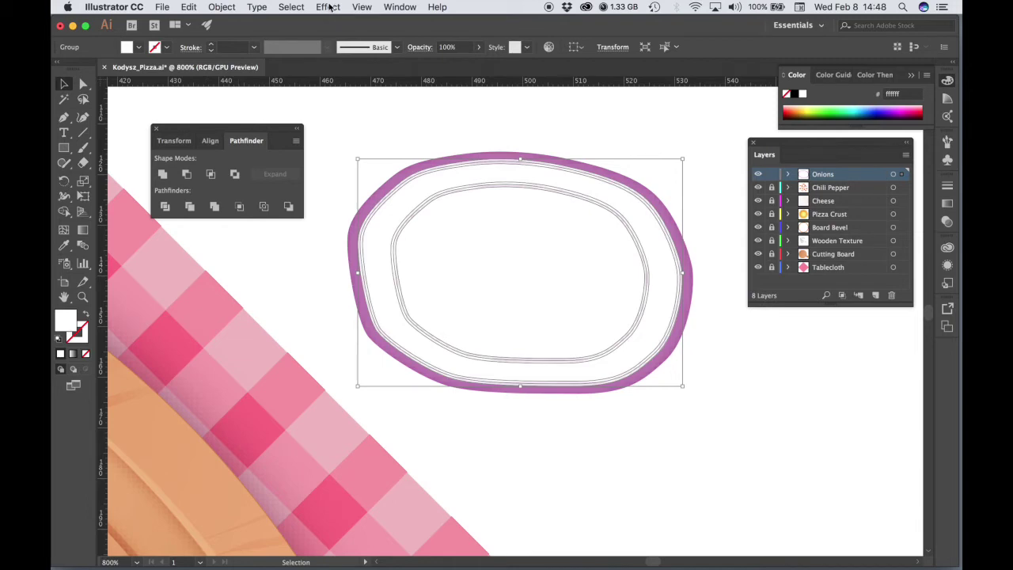
Start another Inner Glow effect on the white ring in Multiply mode, 50% opacity, Edge, with preview on.
left_click(334, 7)
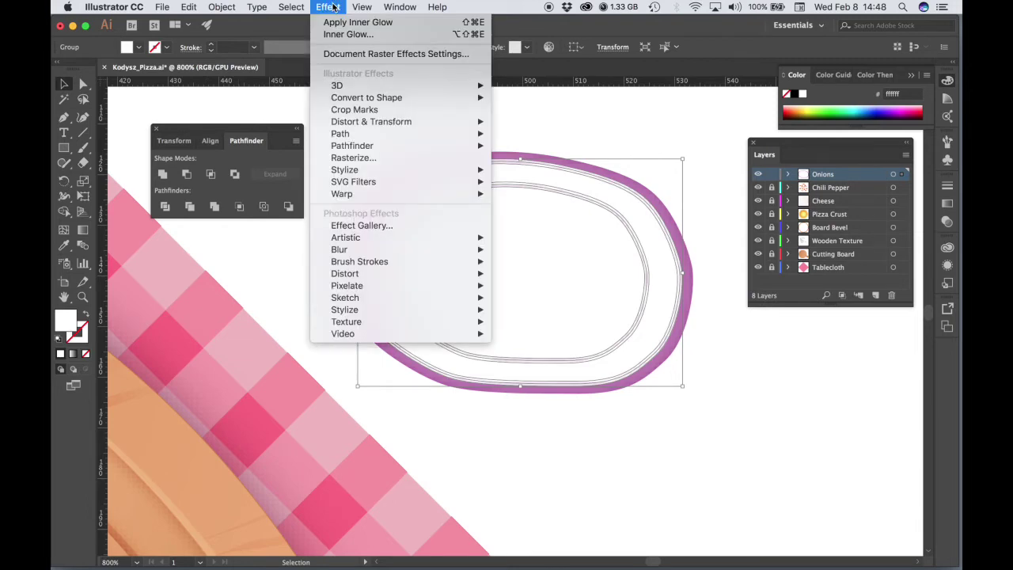
mouse_move(351, 170)
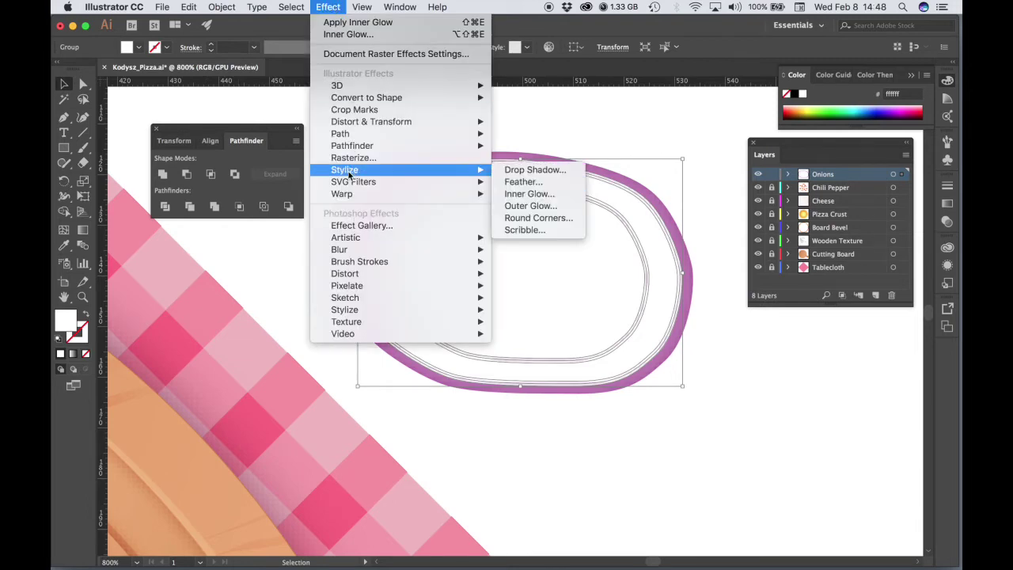
left_click(543, 193)
left_click(555, 322)
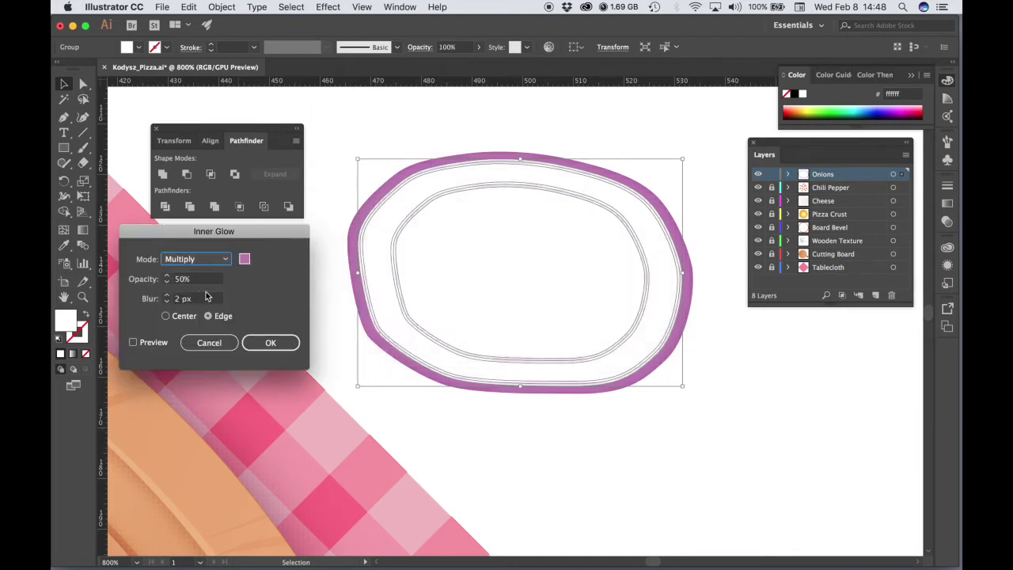
left_click(133, 342)
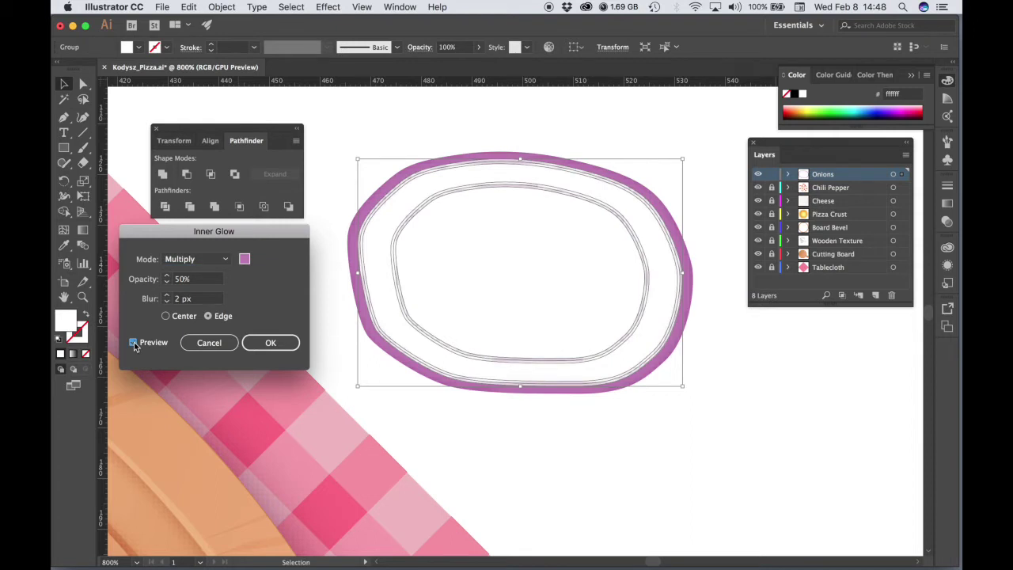
left_click_drag(232, 233, 245, 244)
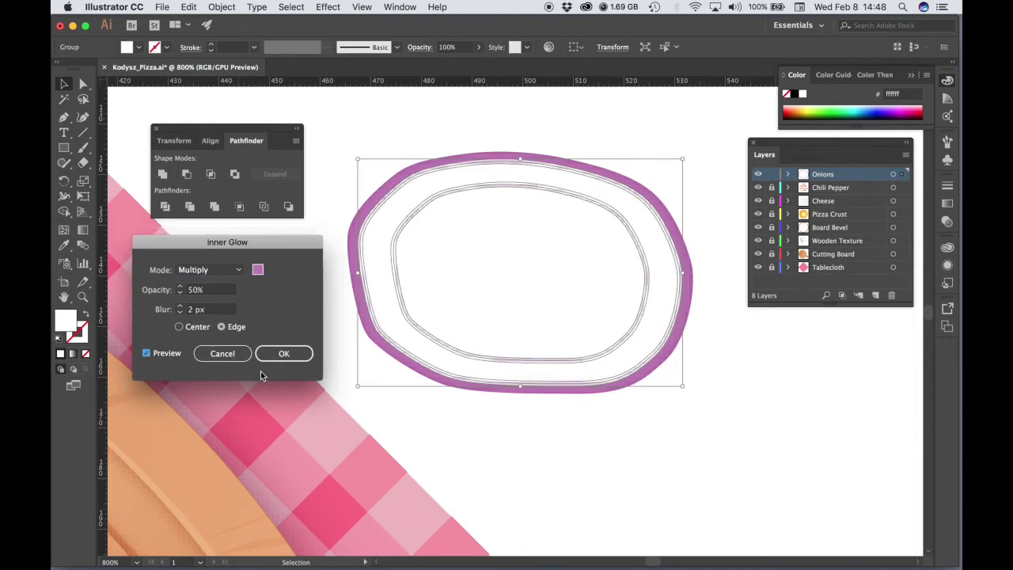
Compare blur values for the white ring's new Inner Glow and apply it with a 4 px blur.
left_click(179, 312)
left_click(180, 306)
left_click(179, 307)
left_click(180, 306)
left_click(179, 312)
left_click(180, 311)
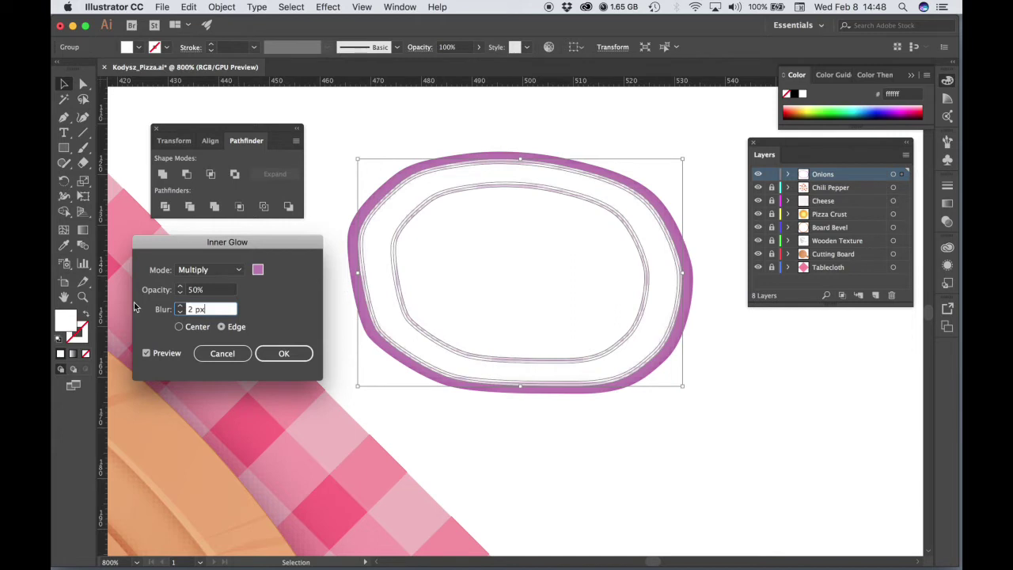
left_click(181, 307)
left_click(180, 307)
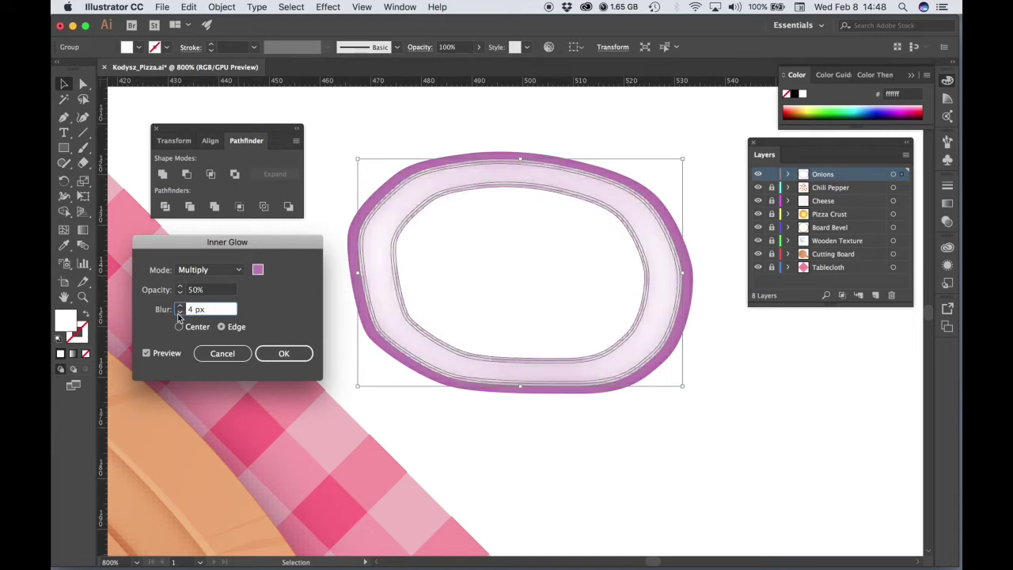
left_click(181, 307)
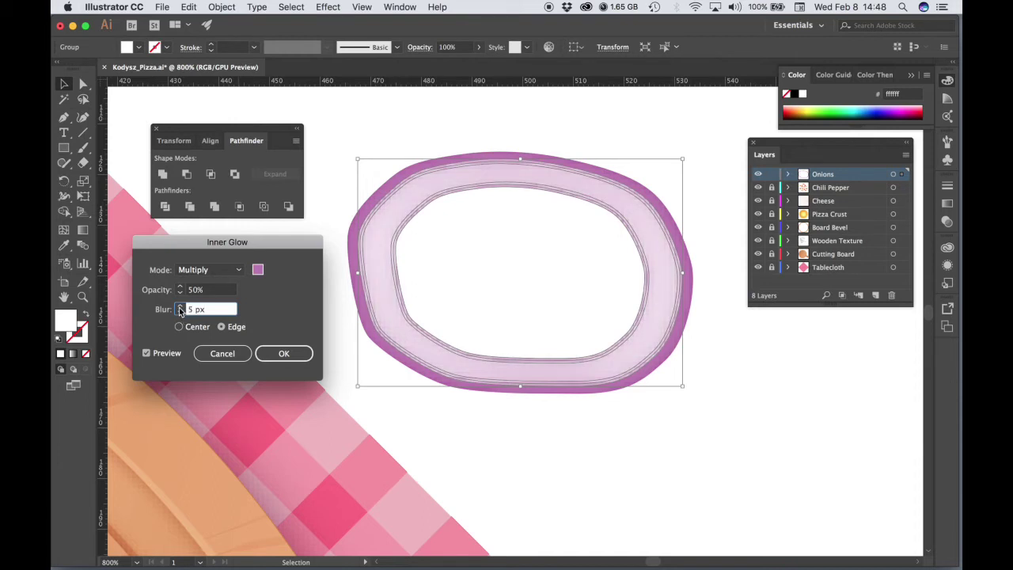
left_click(180, 312)
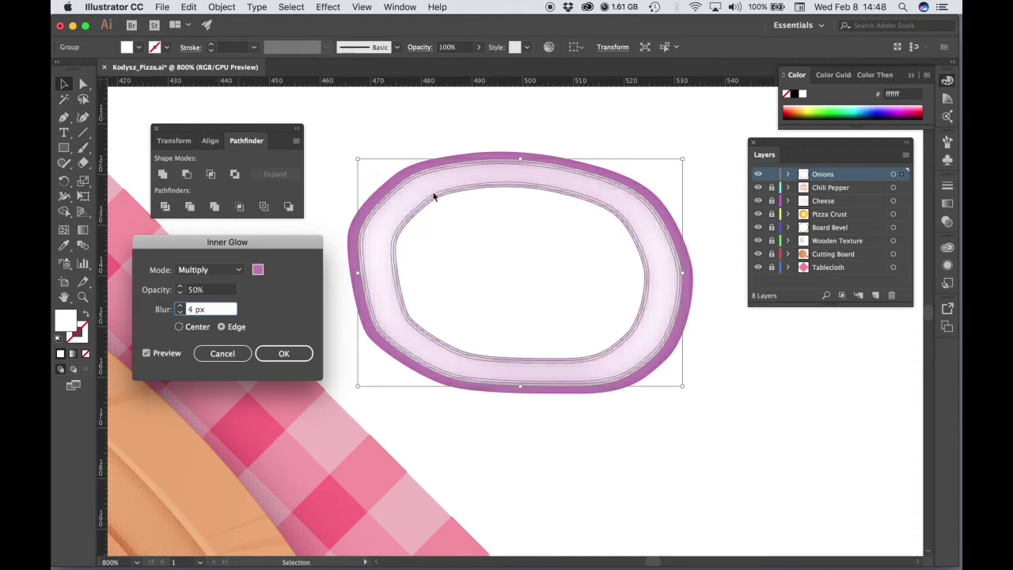
left_click(182, 312)
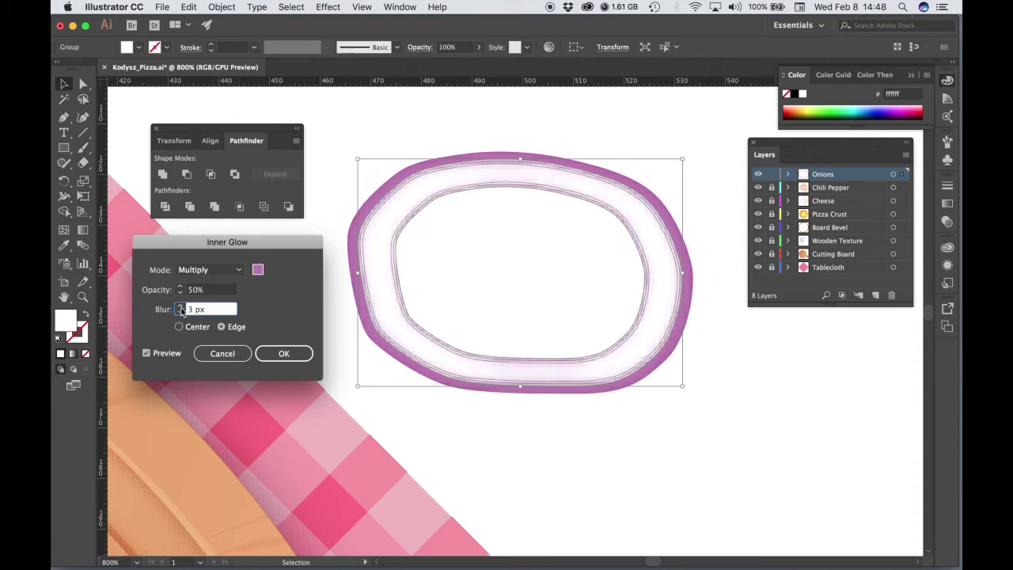
left_click(181, 307)
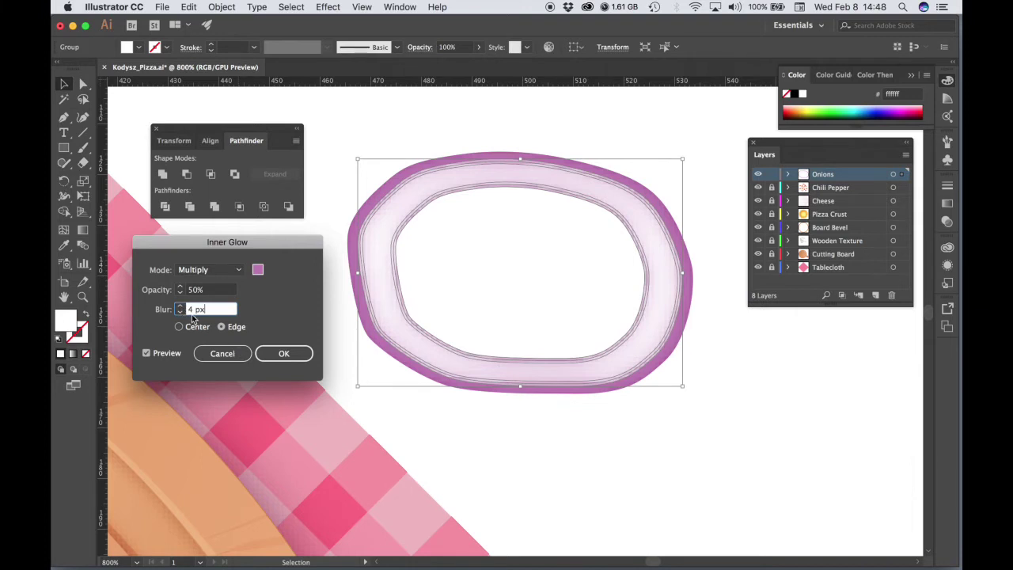
left_click(281, 355)
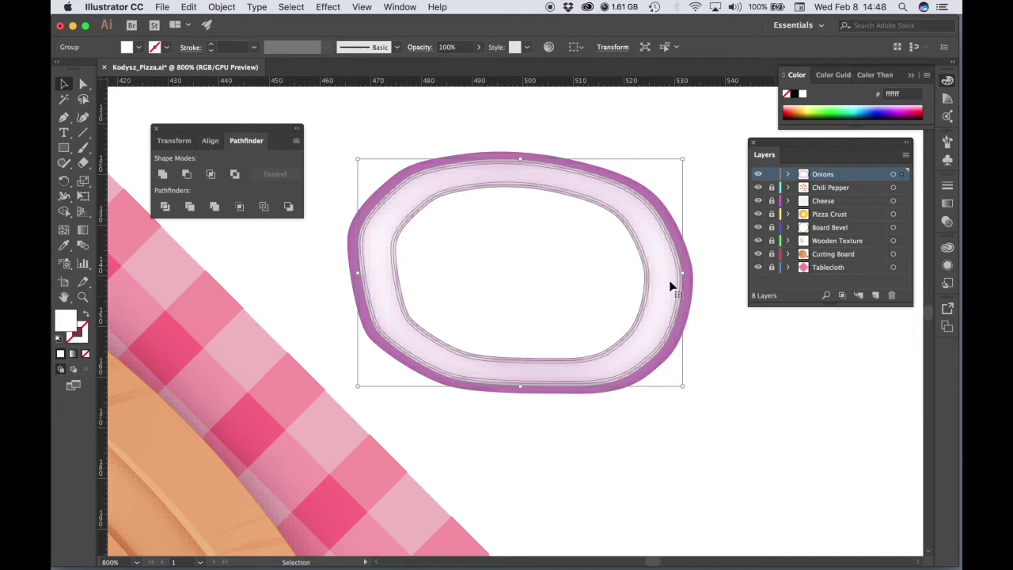
Reopen the white ring's second Inner Glow from its appearance, compare a 3 px blur, and reapply it at 4 px.
left_click(948, 267)
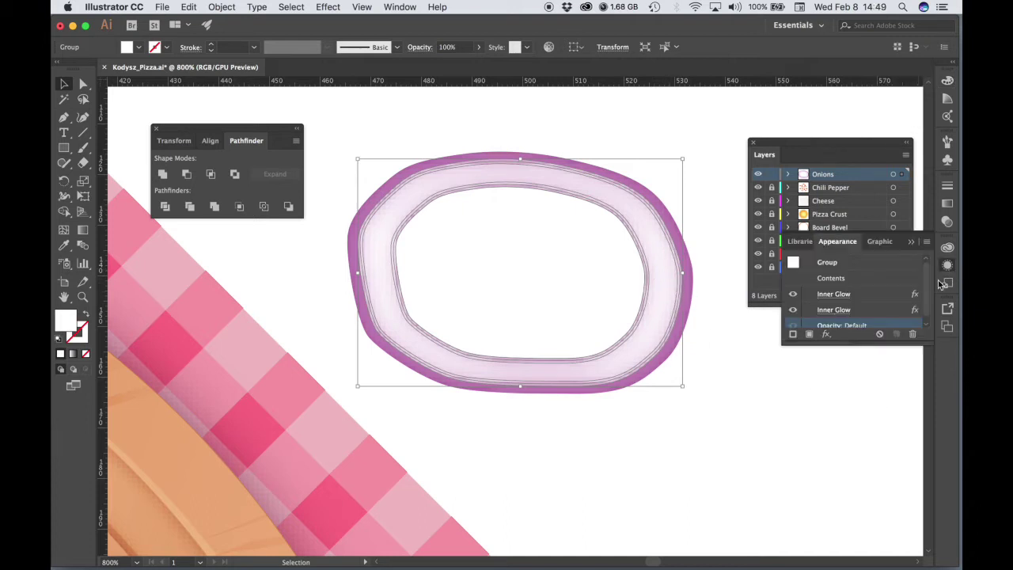
left_click(833, 310)
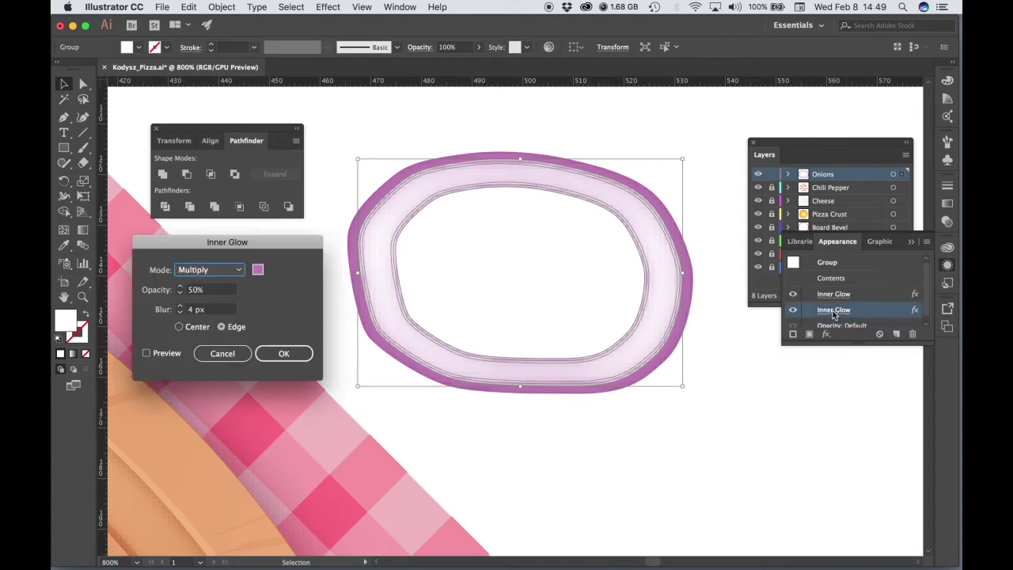
left_click(184, 309)
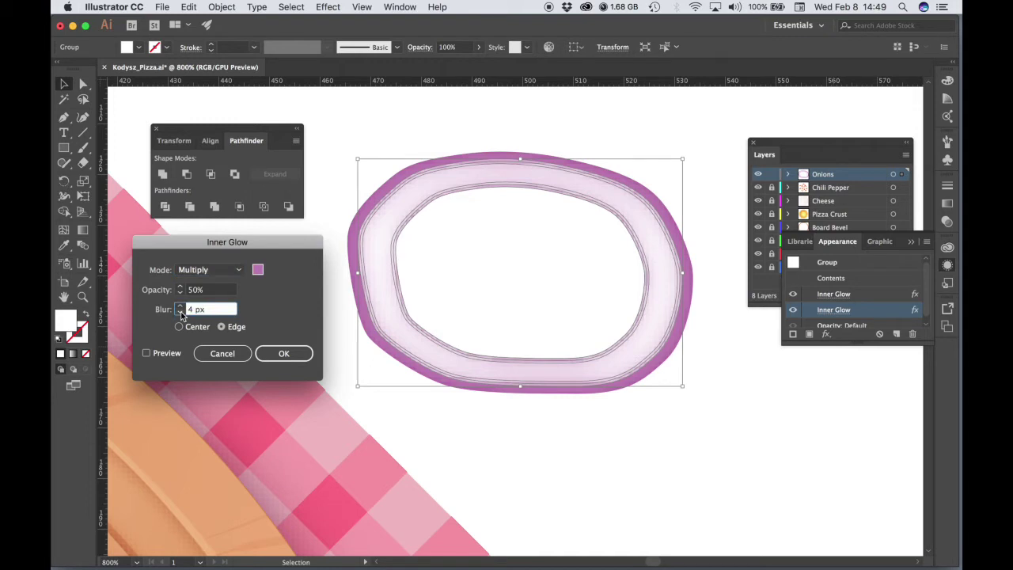
left_click(180, 313)
left_click(147, 353)
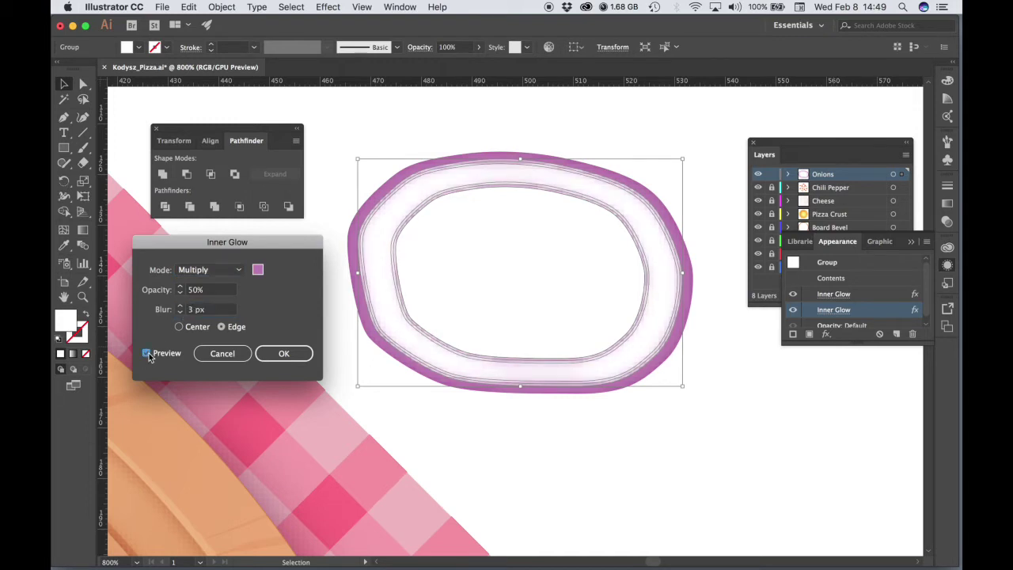
left_click(181, 307)
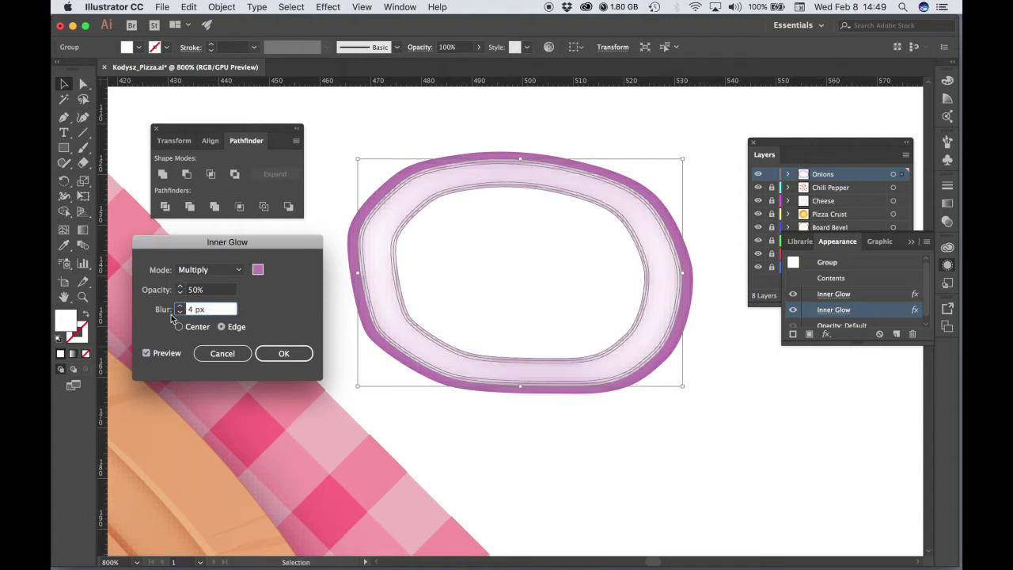
left_click(281, 353)
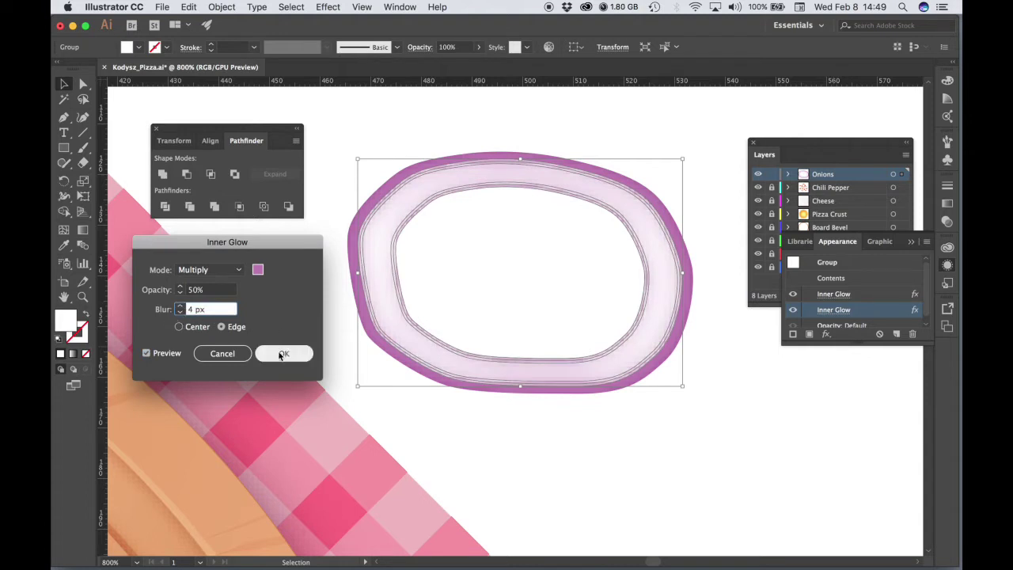
left_click(146, 355)
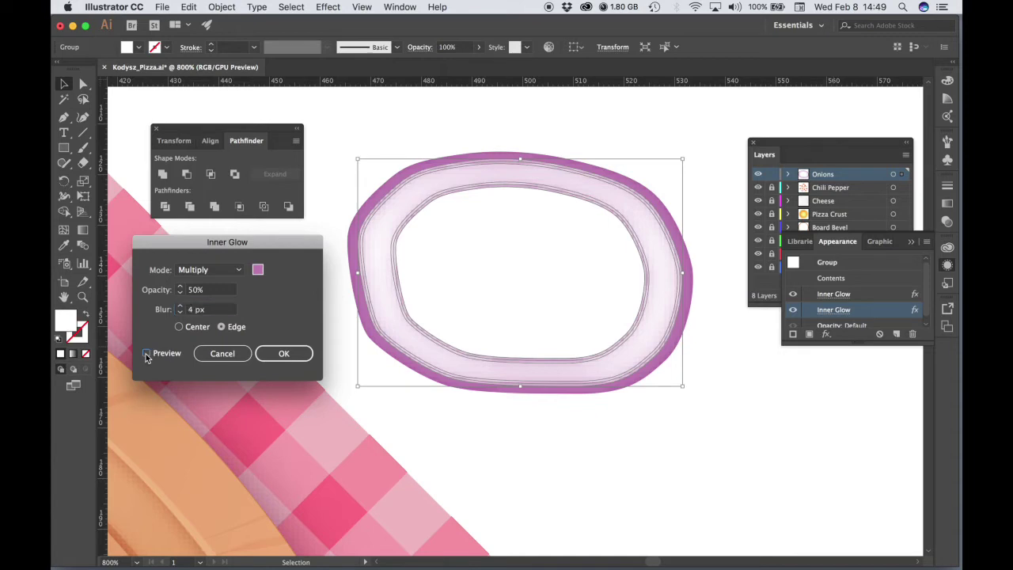
left_click(146, 354)
left_click(294, 360)
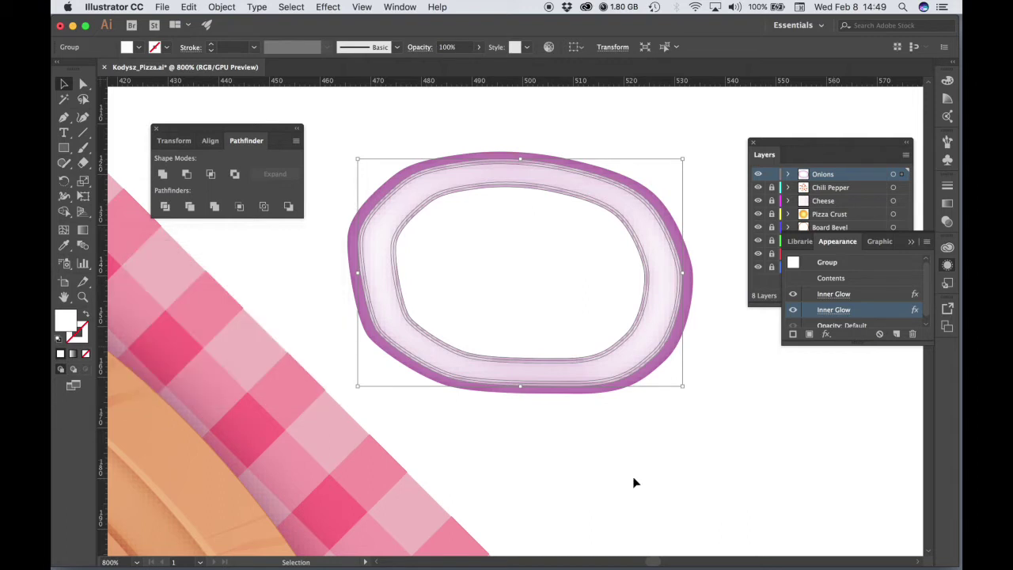
Examine the whole onion ring unselected at 600% zoom, and reselect the inner white ring.
left_click(715, 447)
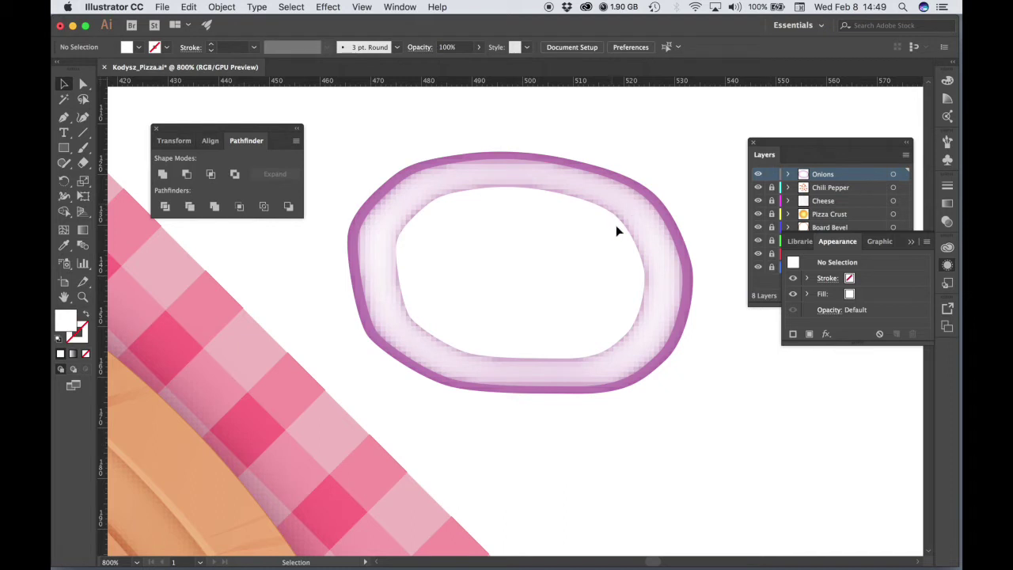
left_click(634, 245, "alt+super")
left_click_drag(477, 359, 615, 274)
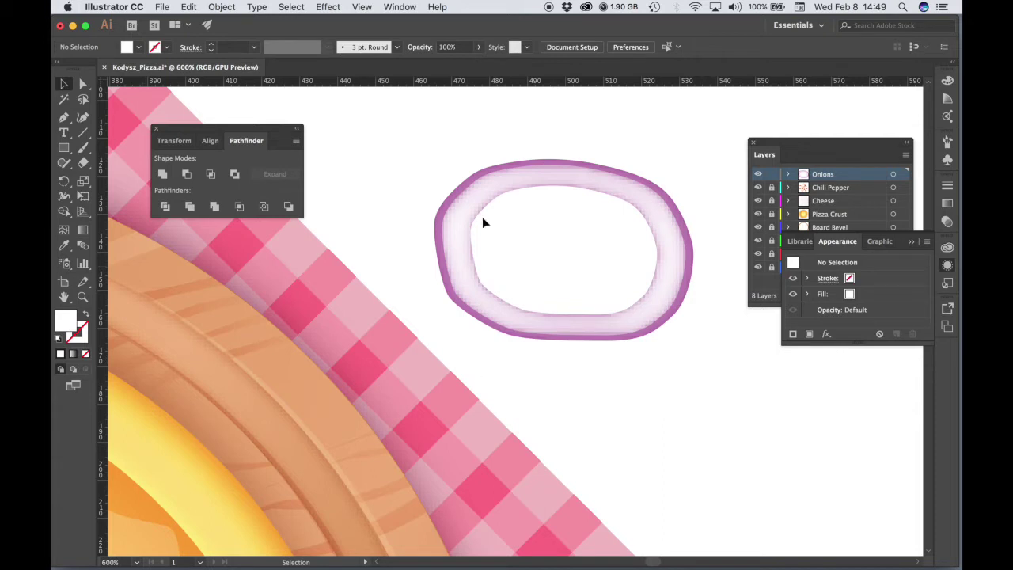
left_click(452, 201)
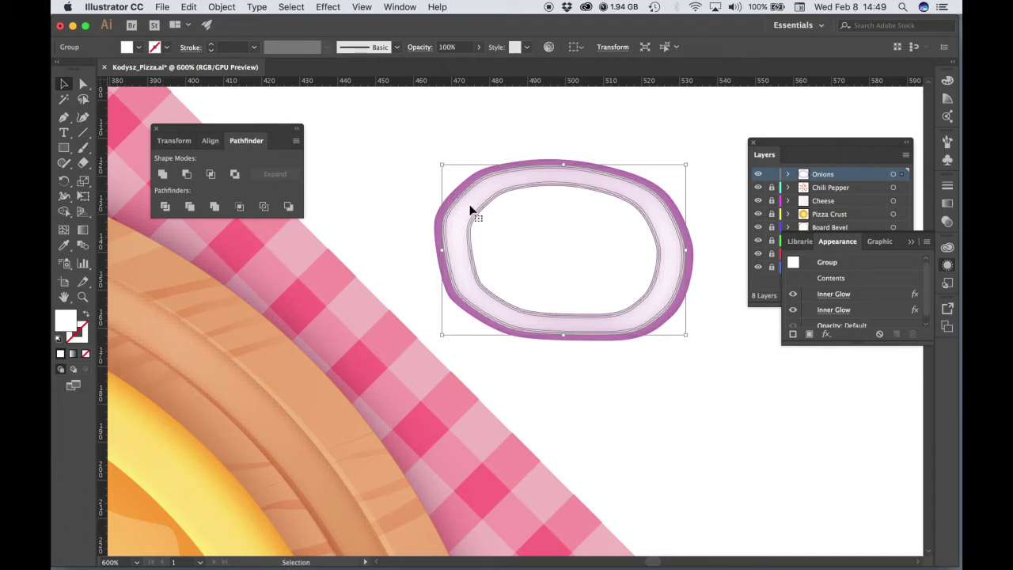
Select both the purple outer skin and the white inner ring and group them into one onion ring.
left_click(405, 136)
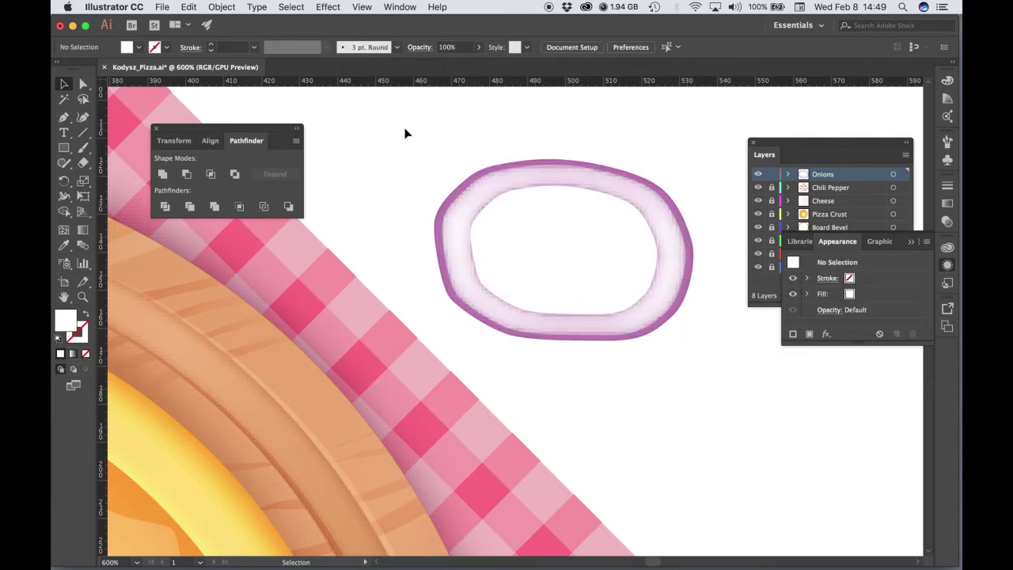
left_click_drag(409, 121, 714, 374)
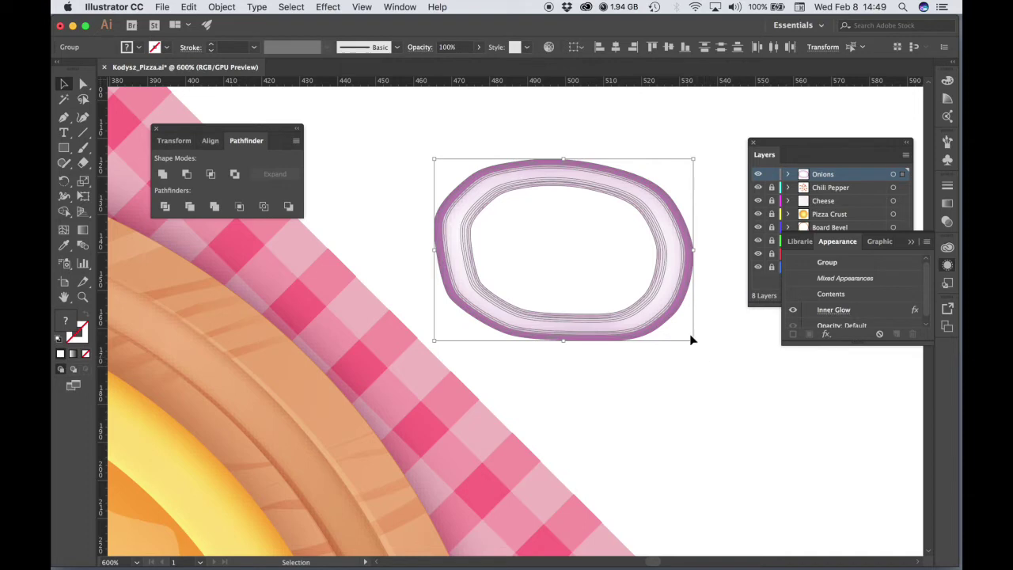
right_click(670, 296)
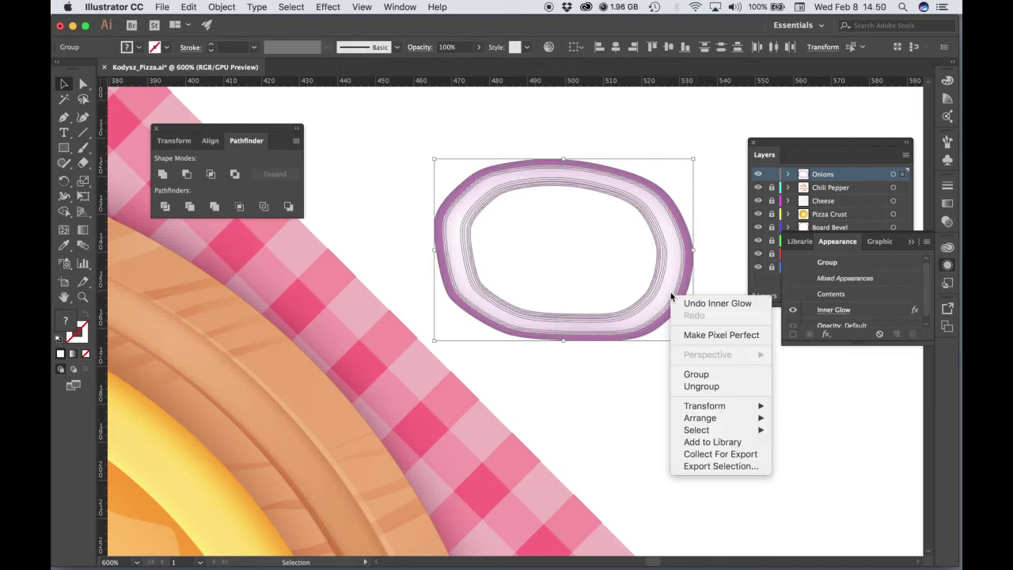
left_click(700, 375)
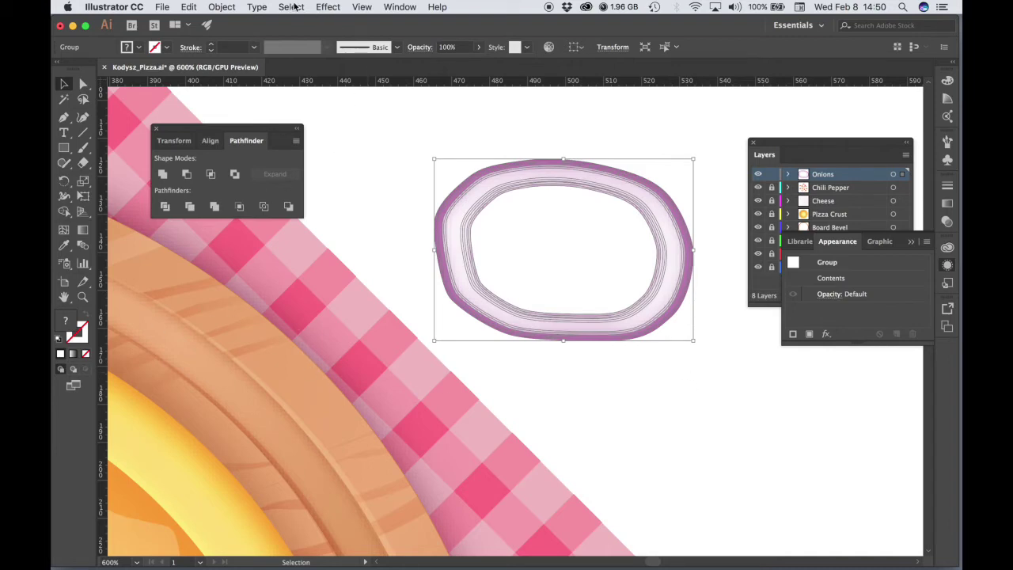
Apply an orange Drop Shadow to the onion group: Multiply, 70% opacity, X offset -1 px, Y offset 0 px, blur 2 px.
left_click(330, 6)
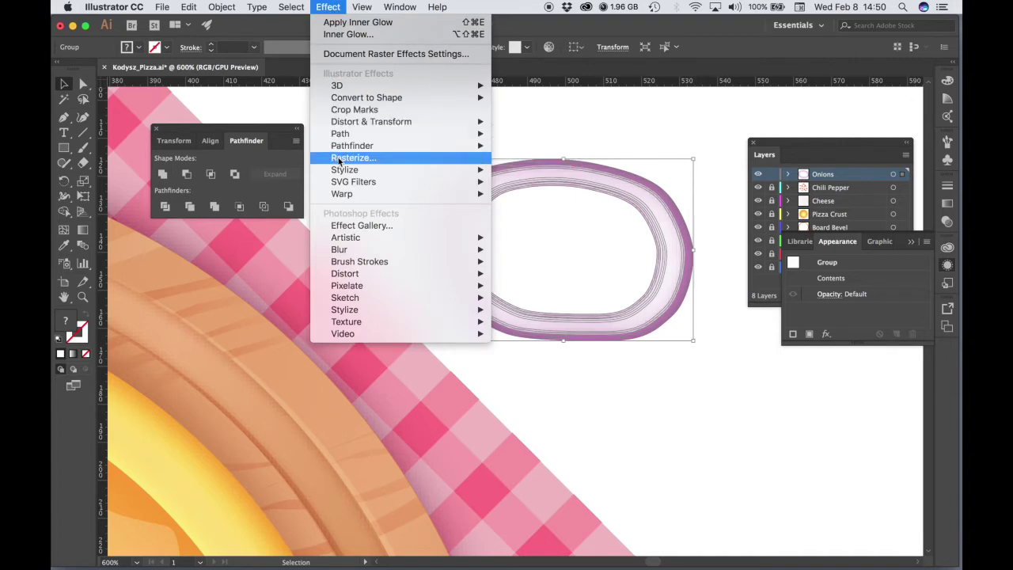
mouse_move(341, 174)
left_click(516, 171)
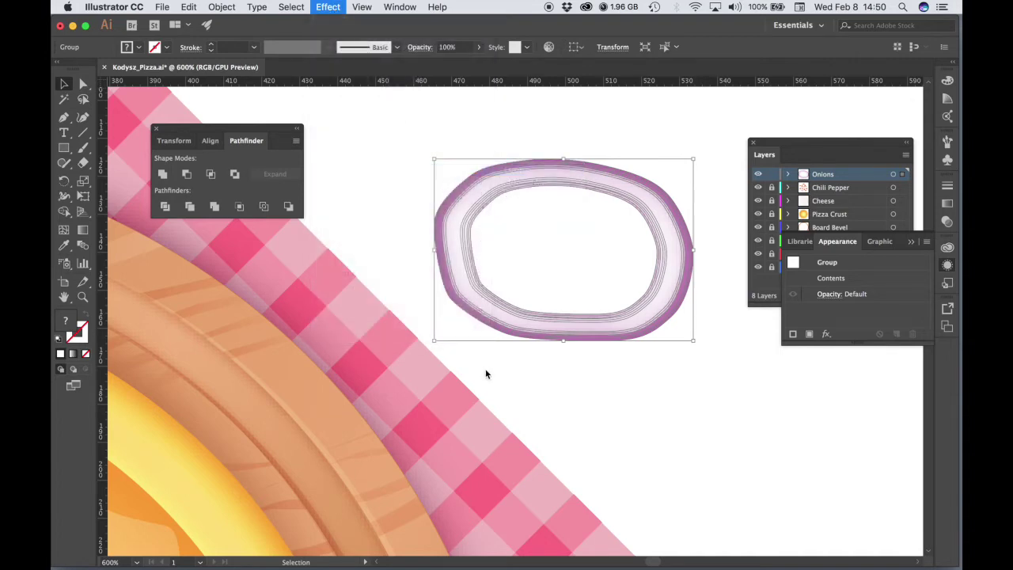
left_click_drag(749, 250, 242, 250)
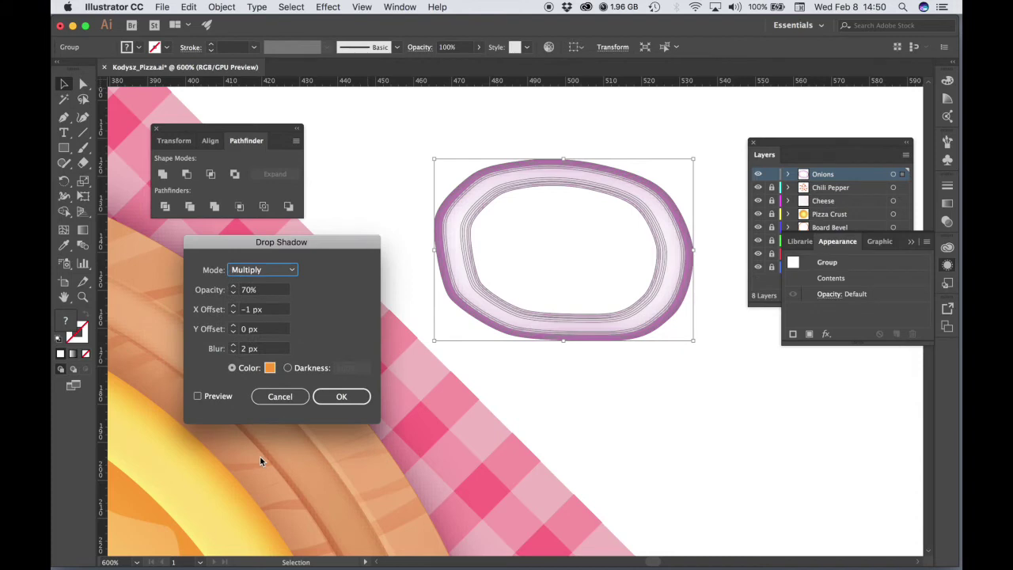
left_click(198, 398)
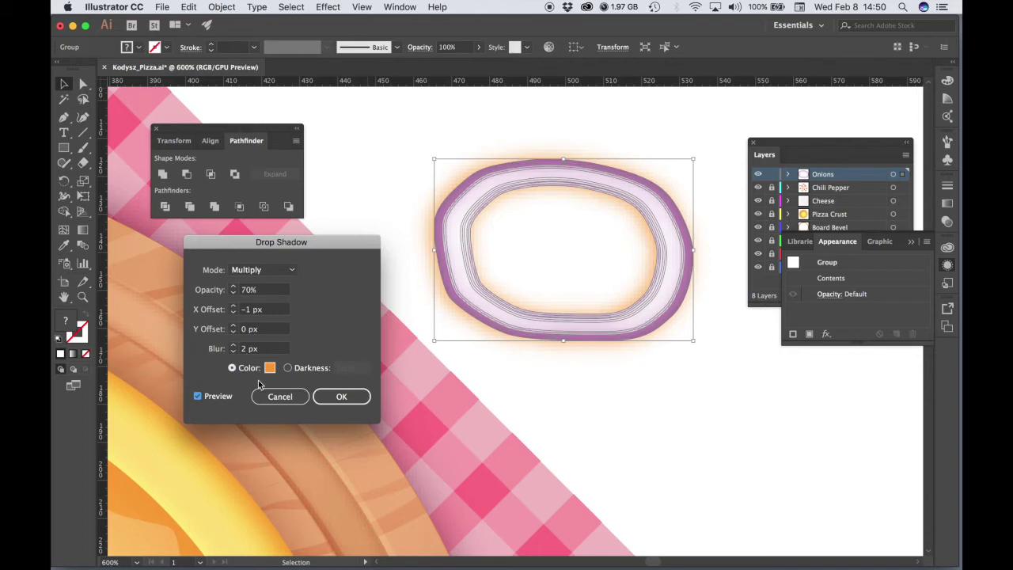
left_click(356, 397)
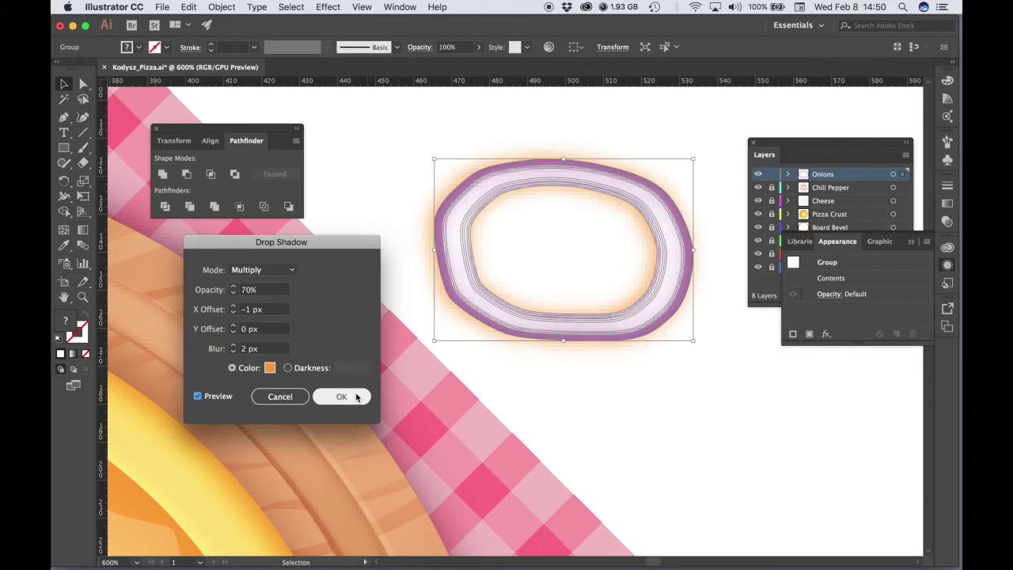
Move the onion ring from the blank canvas onto the chili pepper in the pizza's upper right.
left_click(567, 423)
key("z")
left_click(581, 411, "alt")
left_click(581, 410, "alt")
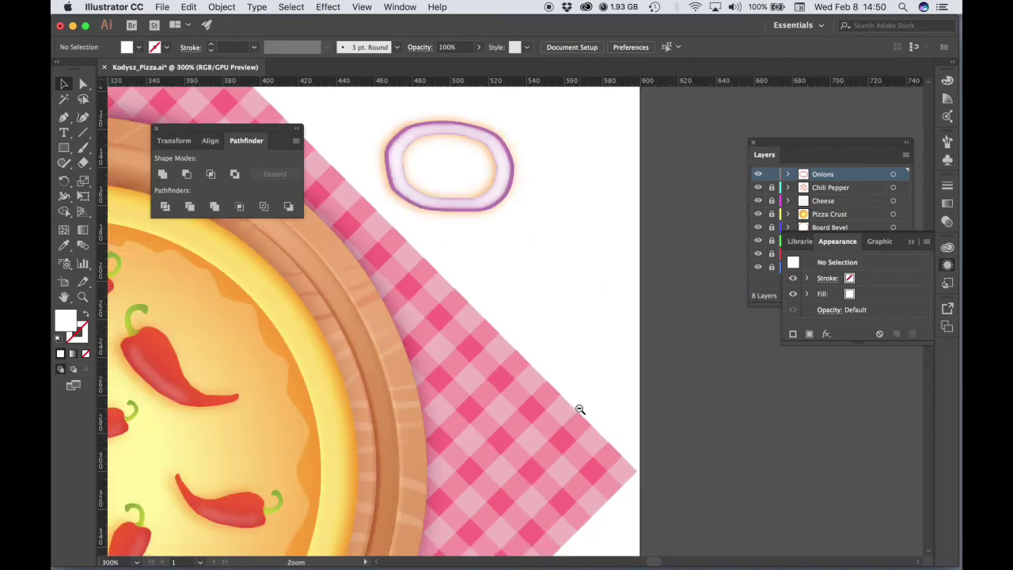
left_click(518, 309, "alt")
mouse_move(696, 351)
left_mouse_down()
mouse_move(506, 396)
mouse_move(678, 373)
mouse_move(693, 365)
mouse_move(696, 342)
left_mouse_up()
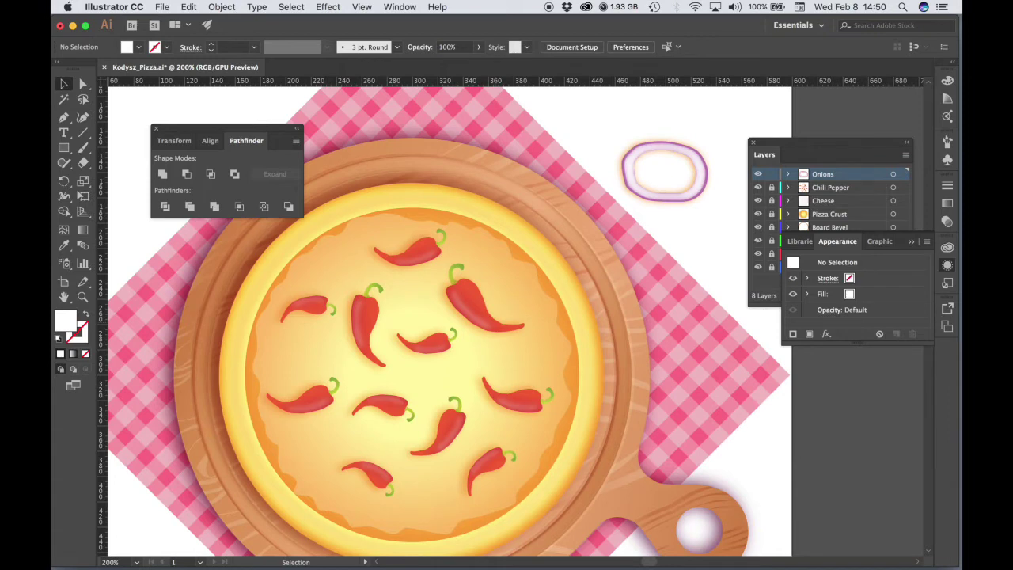
left_click(679, 150)
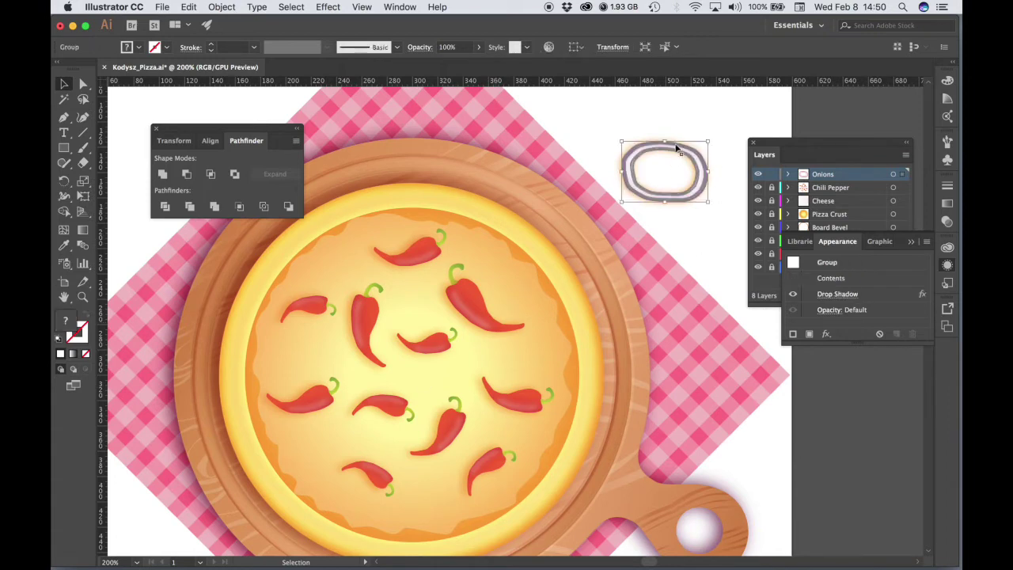
left_click_drag(677, 150, 514, 286)
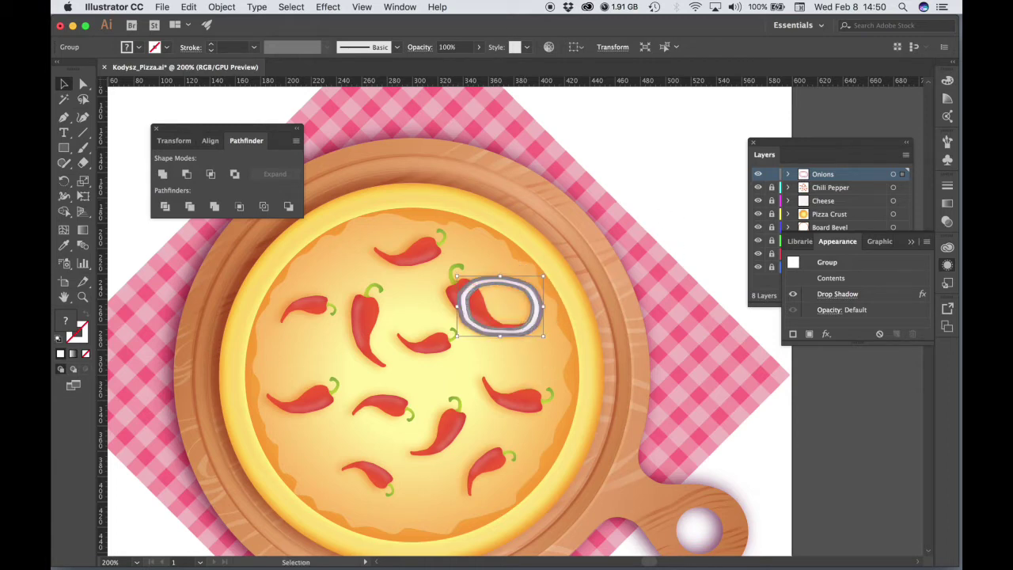
left_click(630, 148)
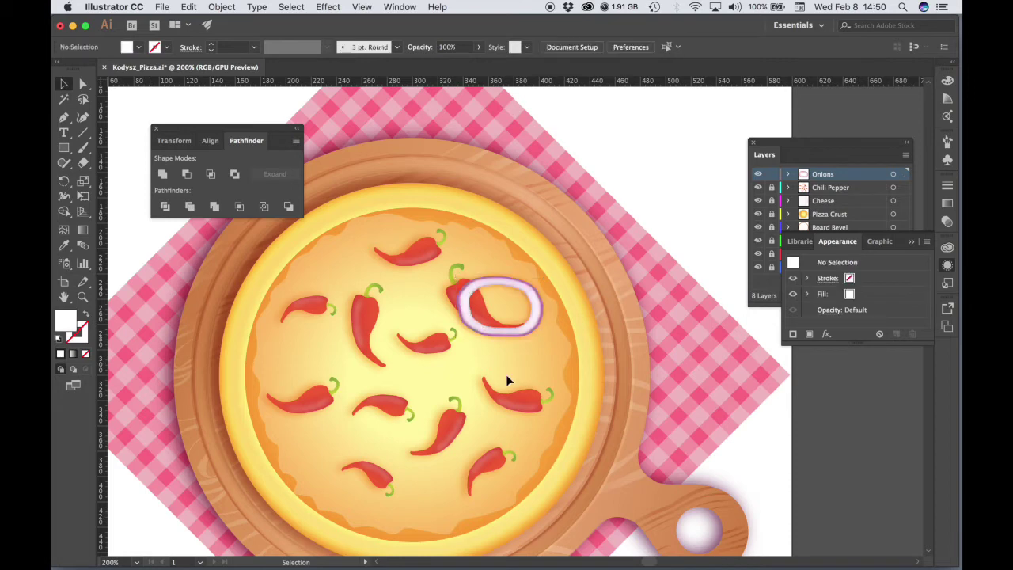
Duplicate the onion ring, then shrink, rotate and place the copy above the chili pepper at the pizza's left.
key("z")
left_click(494, 380, "alt")
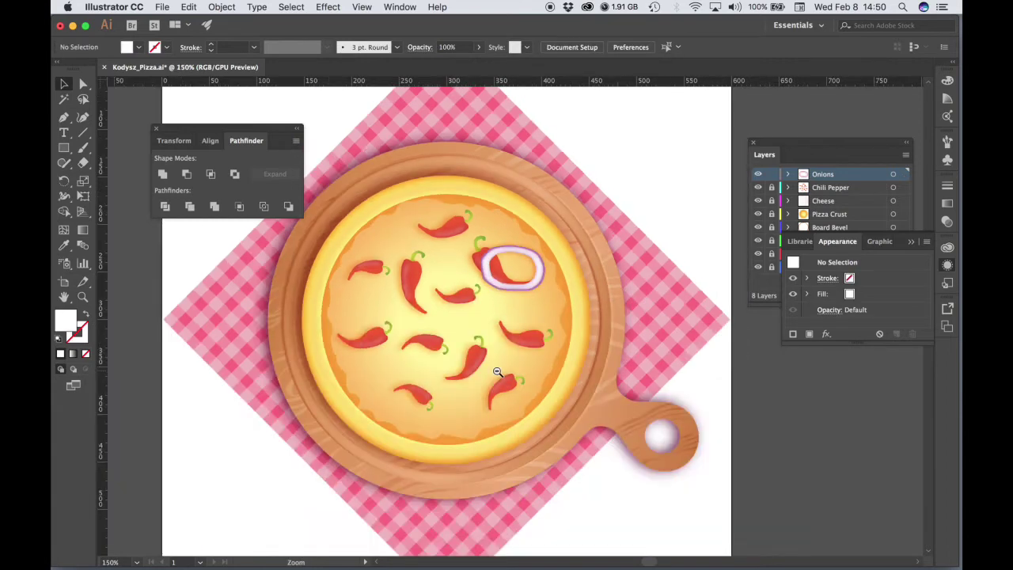
left_click(504, 342)
left_click(505, 321)
scroll(511, 295, "up", 5)
key("v")
left_click(503, 325)
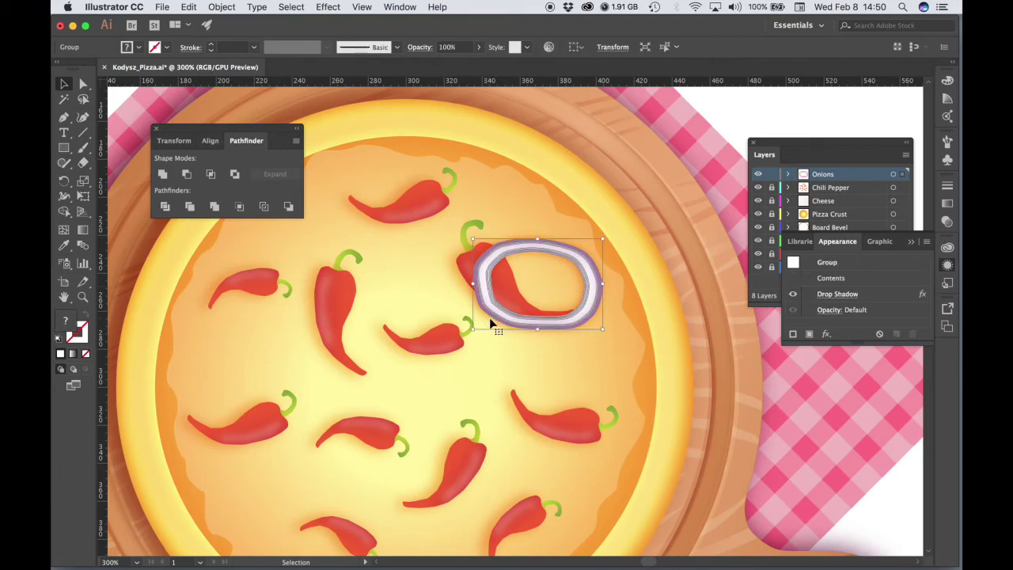
key("super+c")
key("super+v")
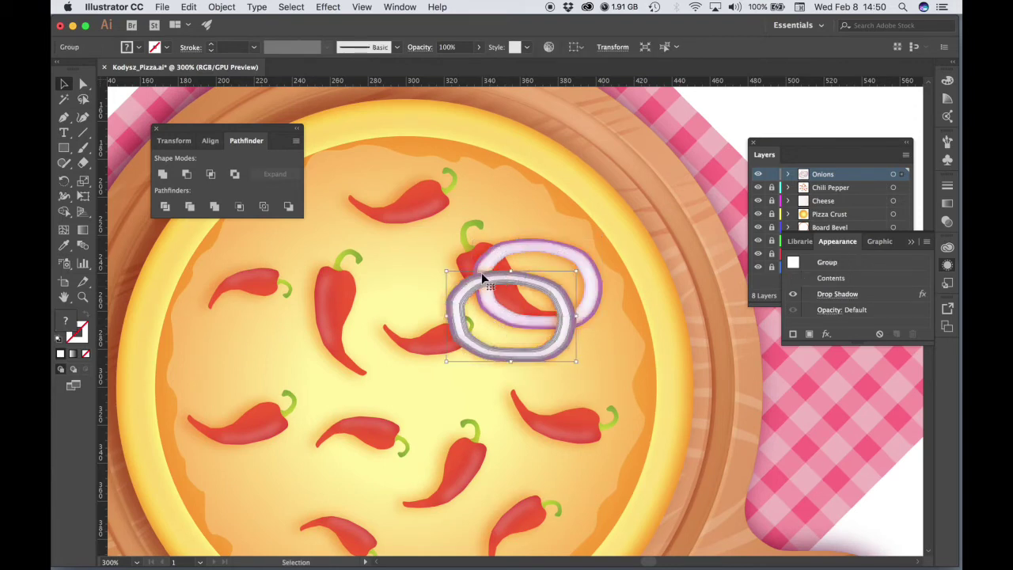
left_click_drag(481, 282, 229, 322)
left_click_drag(328, 397, 295, 394)
left_click_drag(283, 319, 293, 301)
left_click_drag(242, 263, 259, 323)
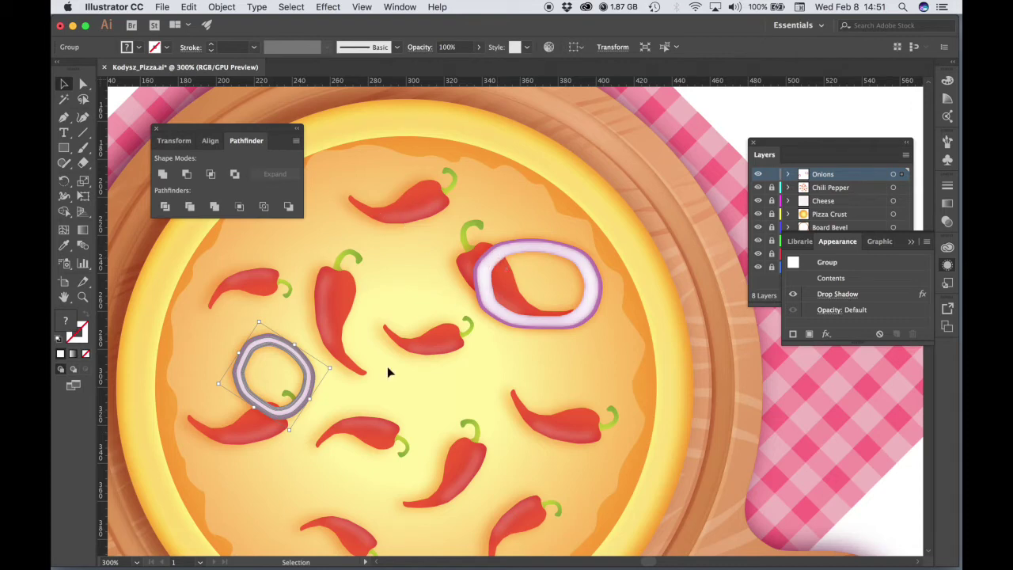
Paste three more onion rings, placing them at the pizza's lower centre, upper left, and overlapping the small ring on the left.
left_click_drag(453, 433, 520, 351)
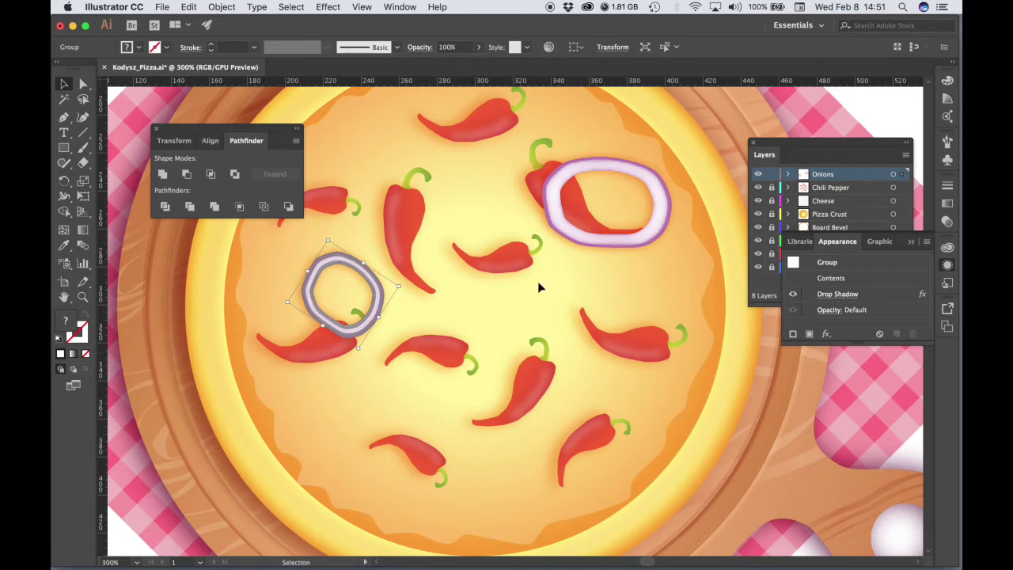
left_click(451, 317)
key("cmd+v")
left_click_drag(545, 289, 516, 449)
key("cmd+v")
left_click_drag(503, 279, 391, 127)
key("super+v")
left_click_drag(479, 325, 352, 315)
Add onion ring copies on the pizza's right-of-centre, upper centre and lower-left areas, varying their size and rotation.
key("super+v")
left_click_drag(574, 345, 648, 376)
key("super+v")
left_click_drag(494, 350, 476, 200)
left_click_drag(512, 315, 358, 423)
Paste further small onion rings over the chili peppers near the pizza's centre and lower right.
key("cmd+v")
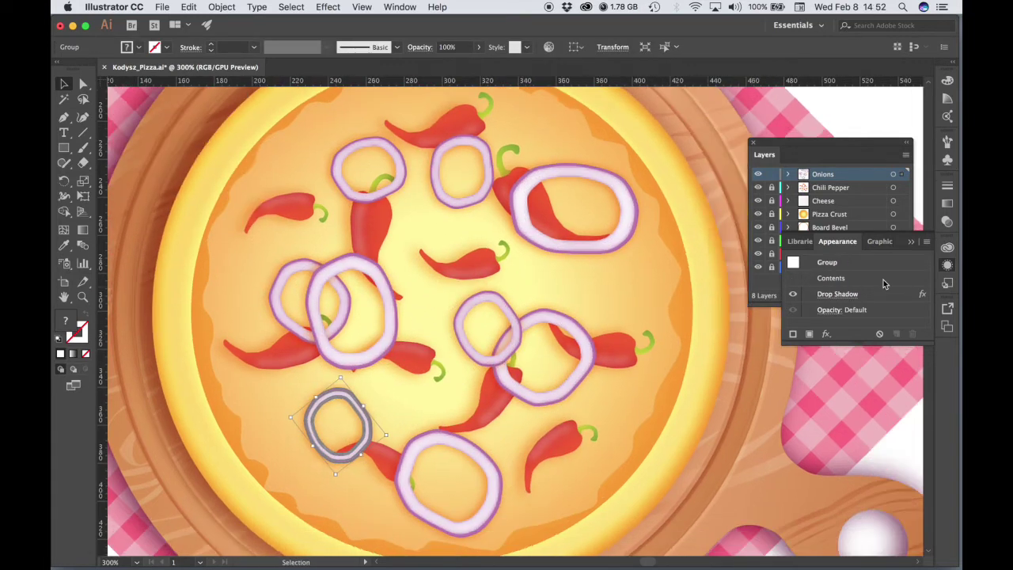
left_click_drag(519, 314, 481, 255)
key("super+v")
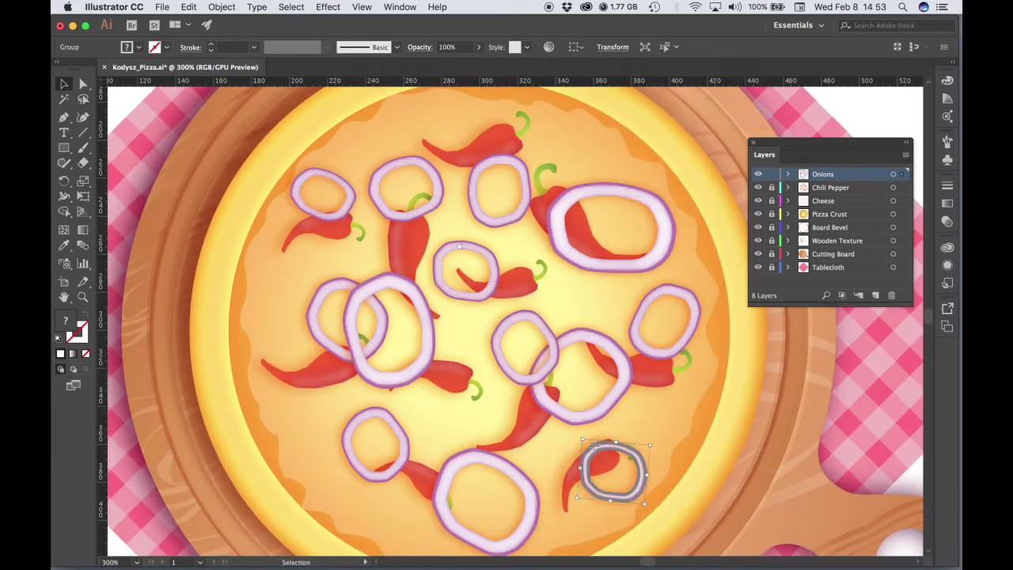
left_click_drag(610, 470, 651, 427)
key("super+v")
left_click_drag(470, 340, 476, 225)
Fill the remaining gaps across the pizza with small rotated onion rings and deselect everything.
key("super+minus")
left_click_drag(529, 310, 493, 362)
left_click_drag(419, 241, 396, 294)
left_click_drag(593, 227, 653, 366)
key("super+shift+a")
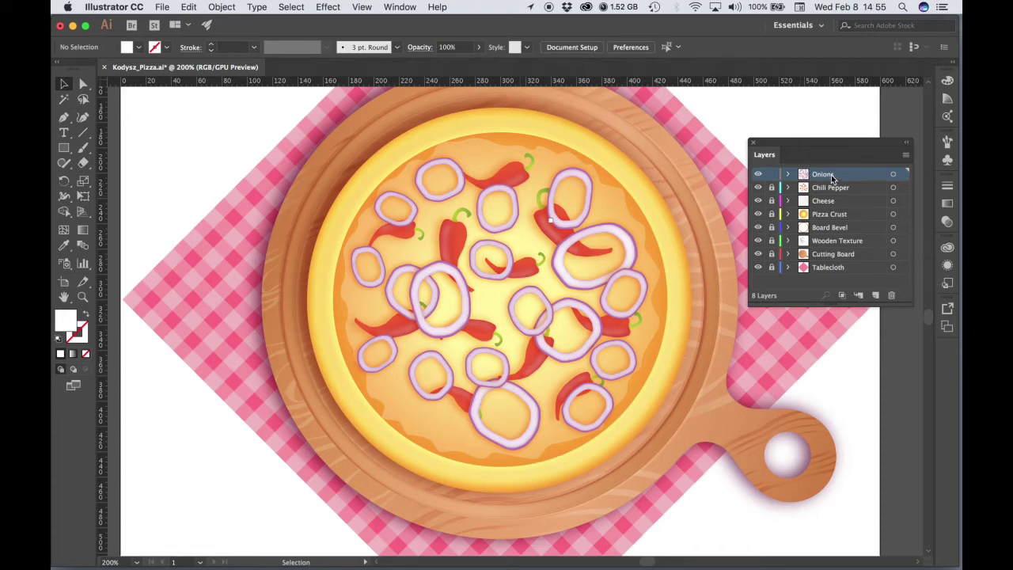
Lock the Onions layer and create a new layer above it named Olives.
left_click(772, 174)
left_click(876, 295)
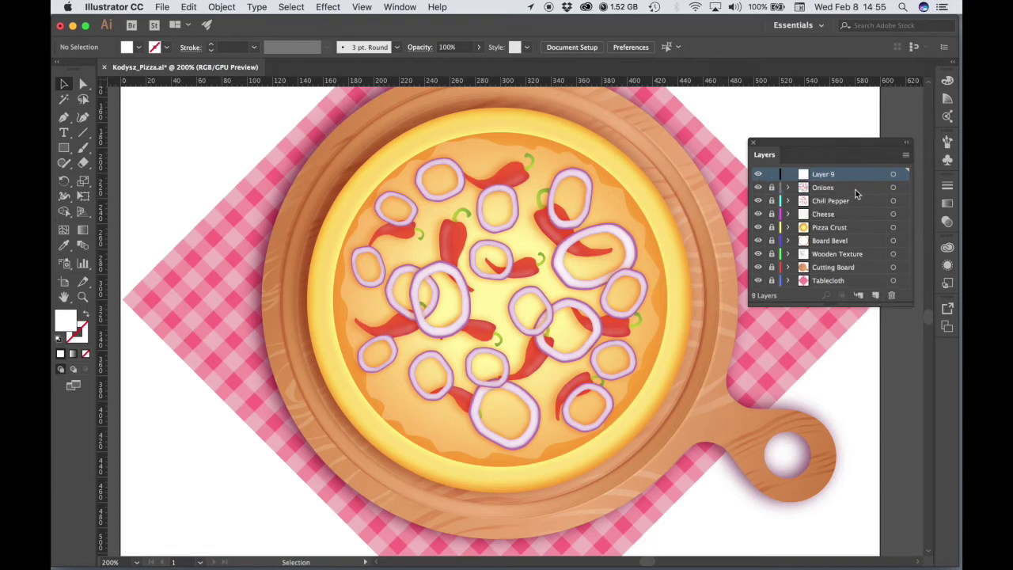
double_click(835, 181)
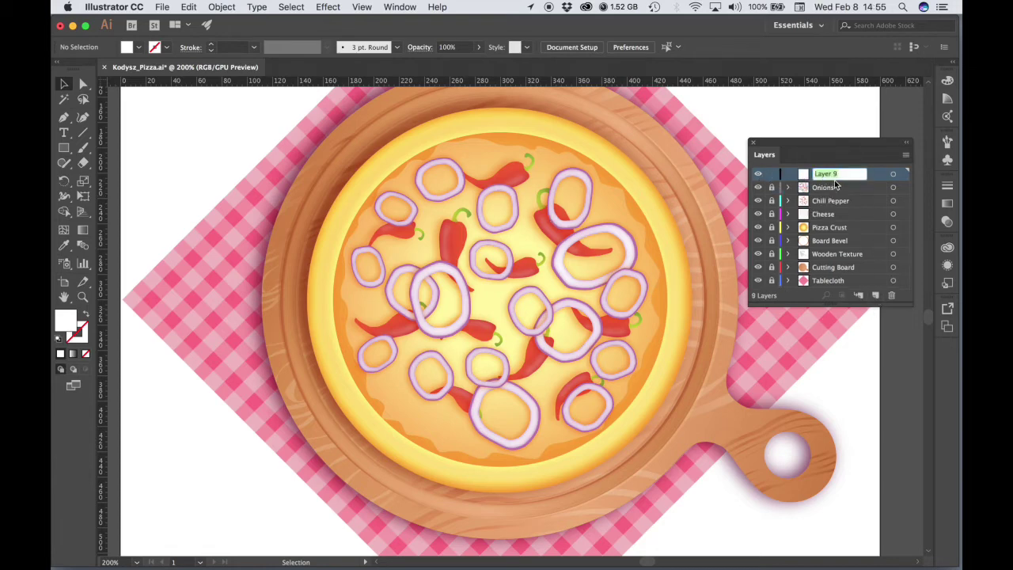
type("C")
type("lives")
key("Return")
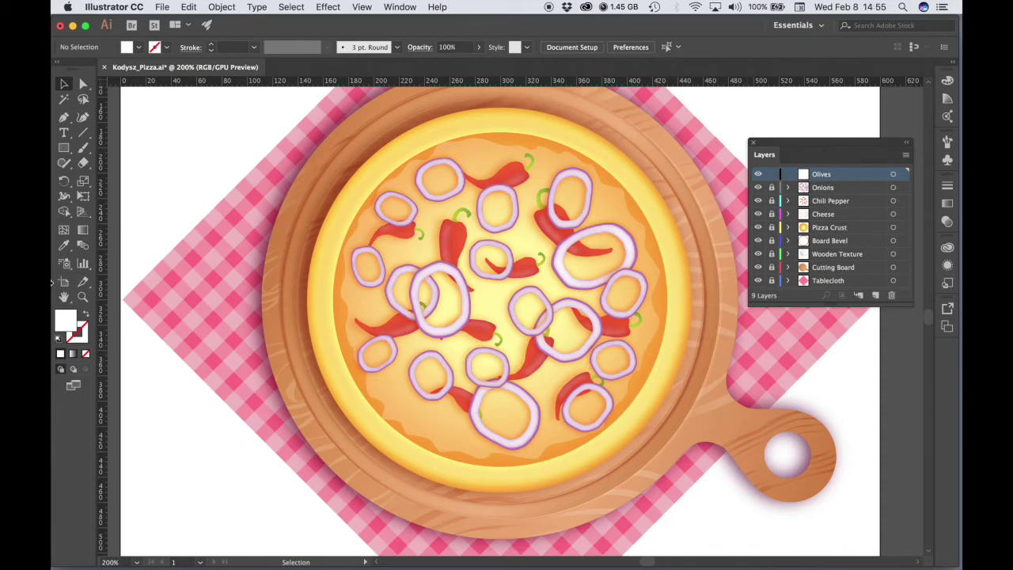
Draw a white ellipse about 26 by 20 px near the pizza's top edge and tilt it slightly counterclockwise.
left_click_drag(65, 155, 111, 178)
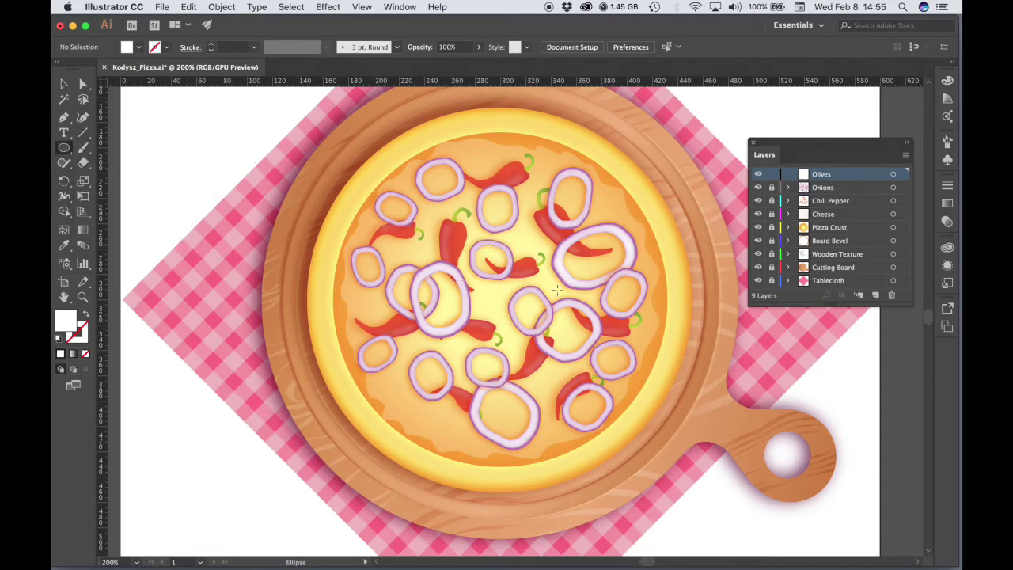
key("super+equal")
key("super+equal")
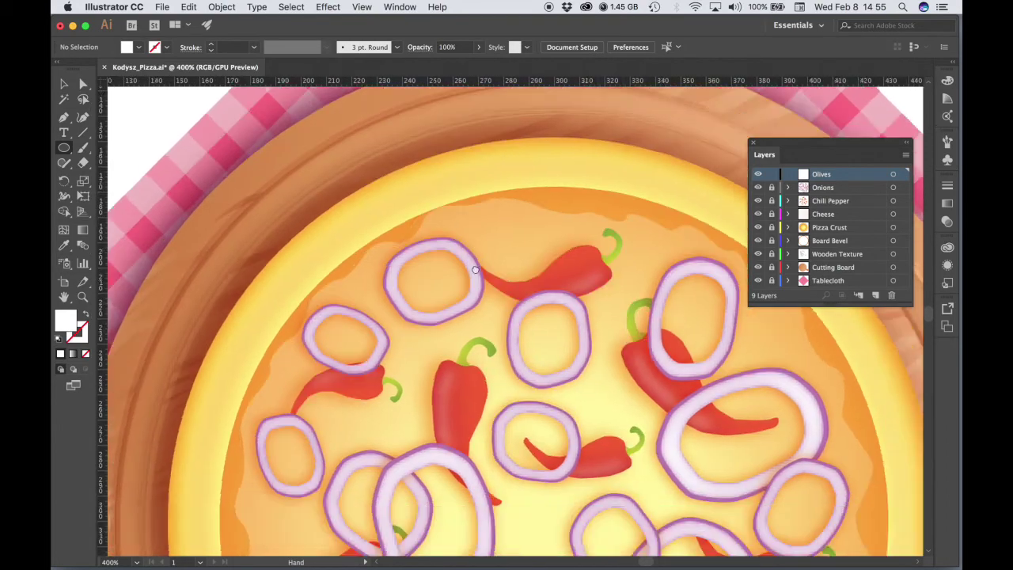
scroll(475, 270, "down", 3)
scroll(475, 269, "right", 3)
left_click(545, 305, "super")
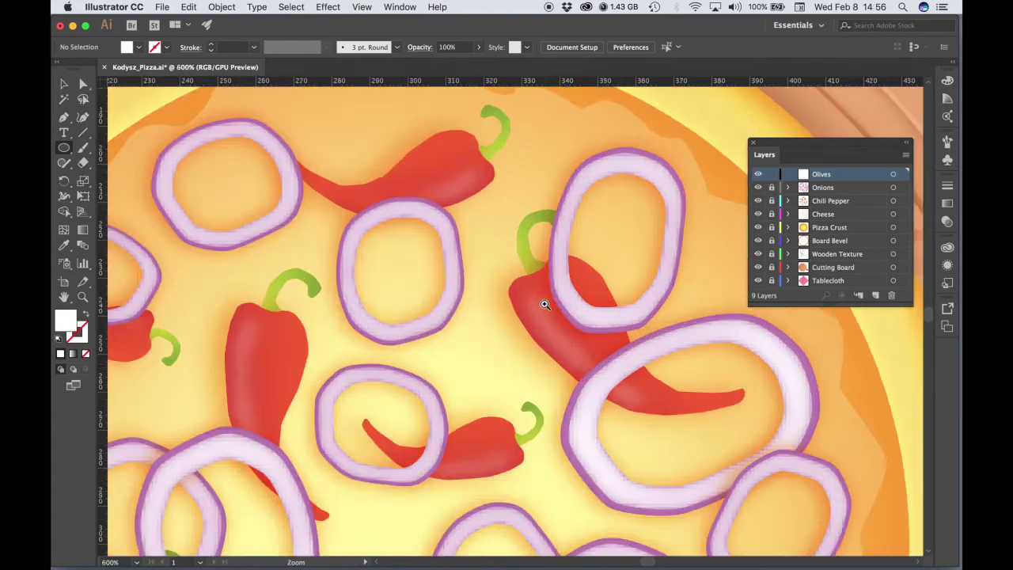
left_click_drag(514, 267, 562, 384)
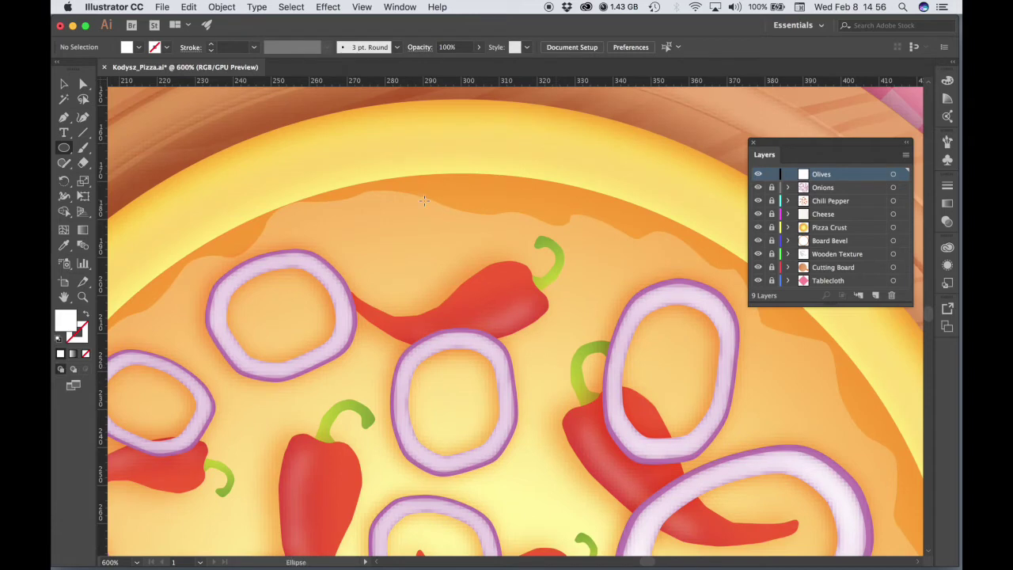
left_click_drag(386, 201, 485, 276)
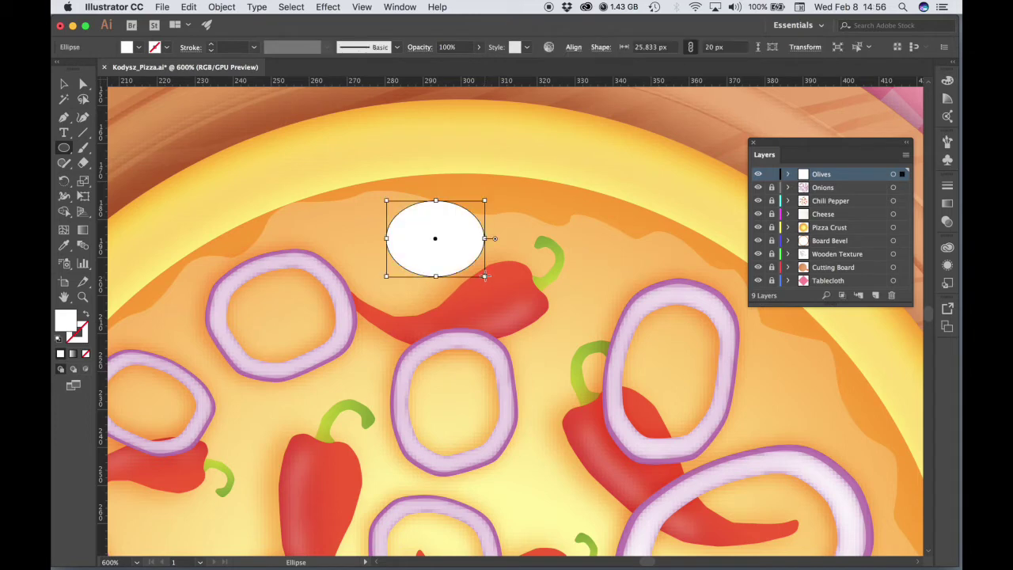
left_click_drag(381, 196, 377, 216)
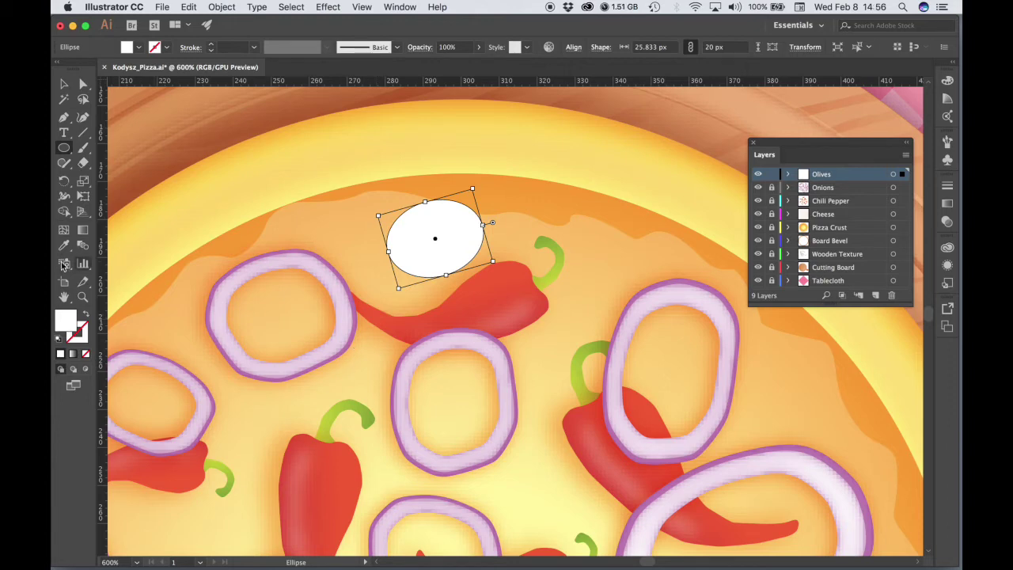
Fill the white ellipse with a linear gradient, switch its black end stop to Web Safe RGB and make it dark grey.
left_click(84, 231)
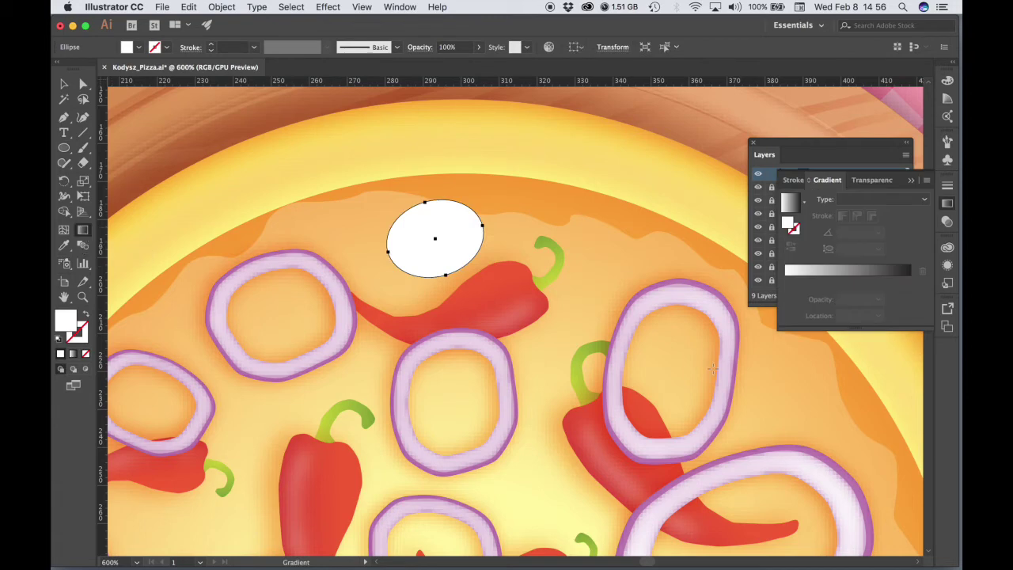
left_click(841, 272)
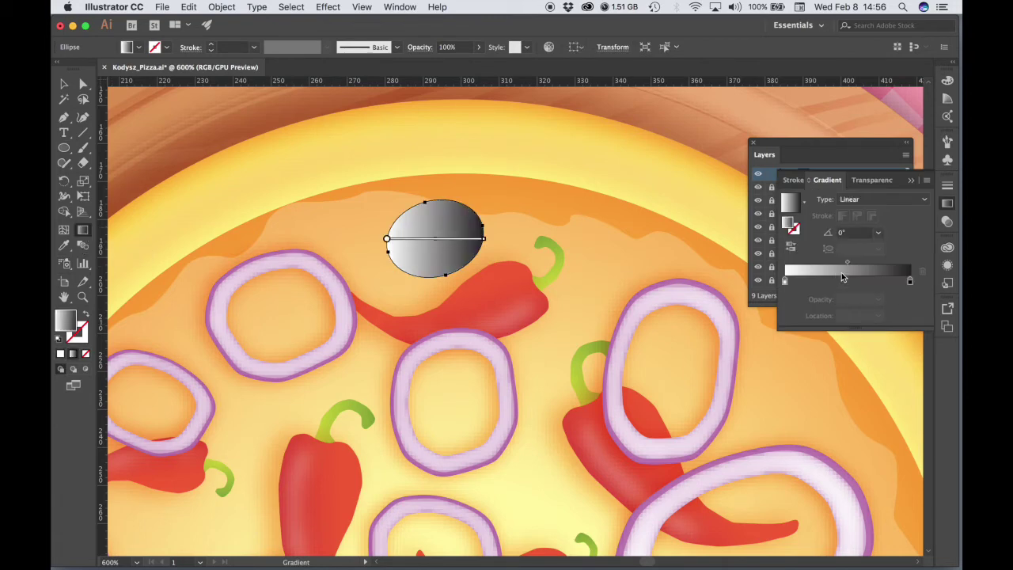
double_click(910, 282)
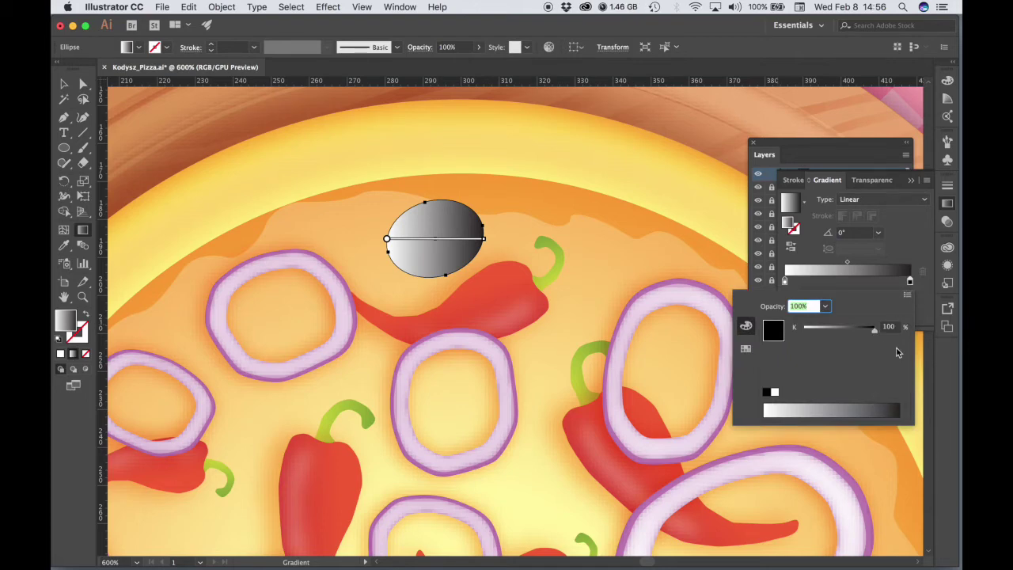
left_click(907, 296)
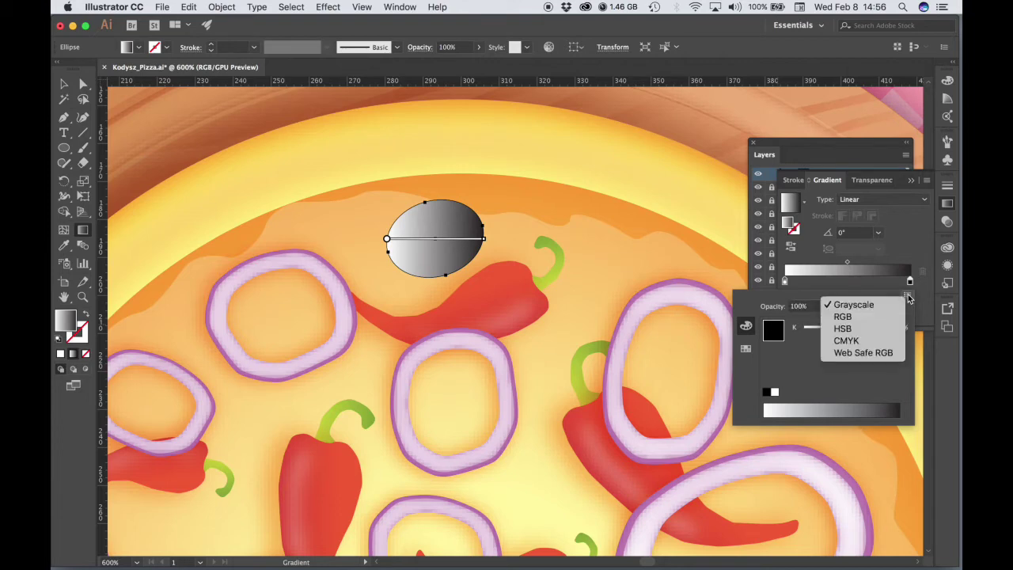
left_click(871, 353)
left_click(878, 393)
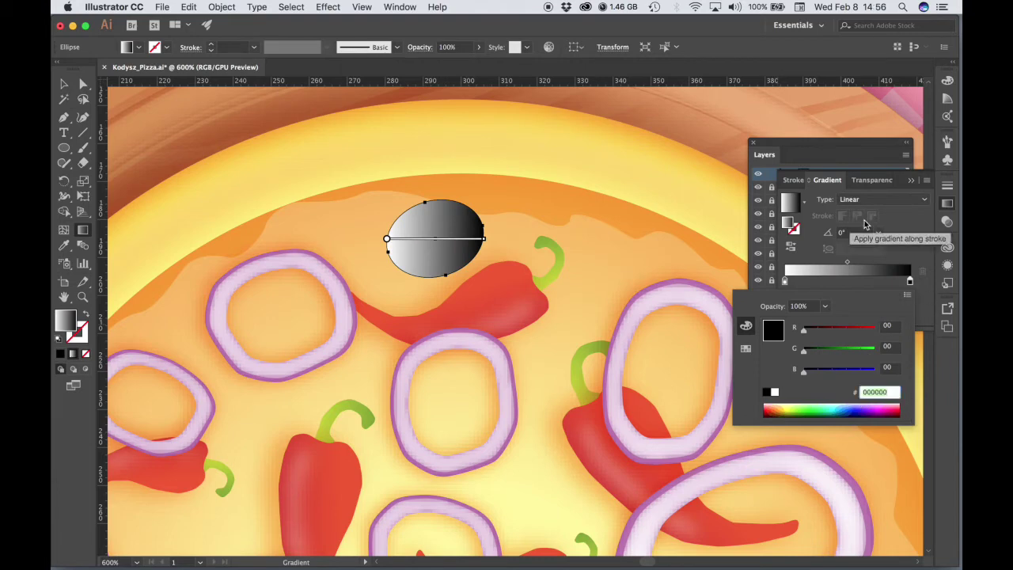
type("40404")
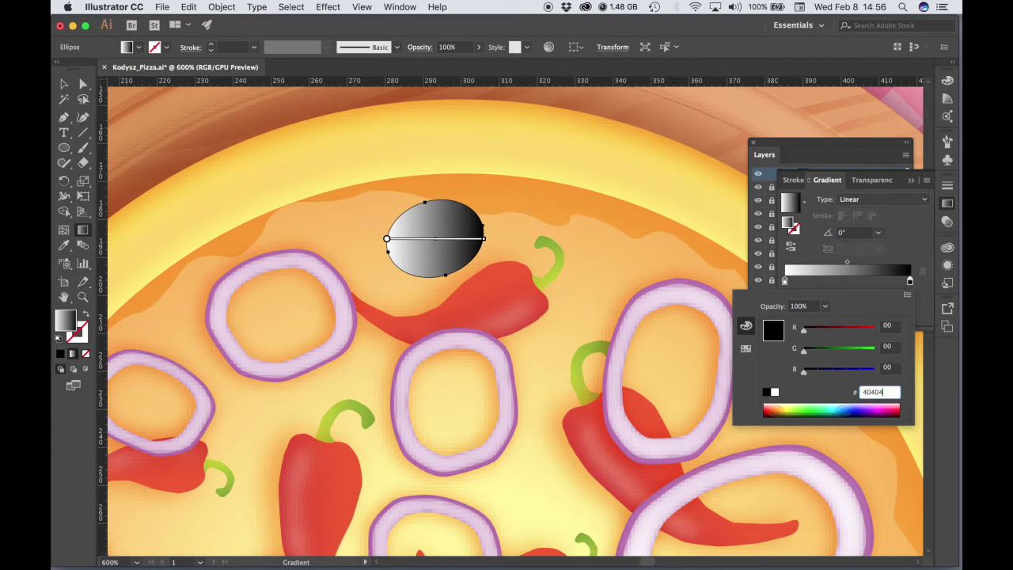
key("Return")
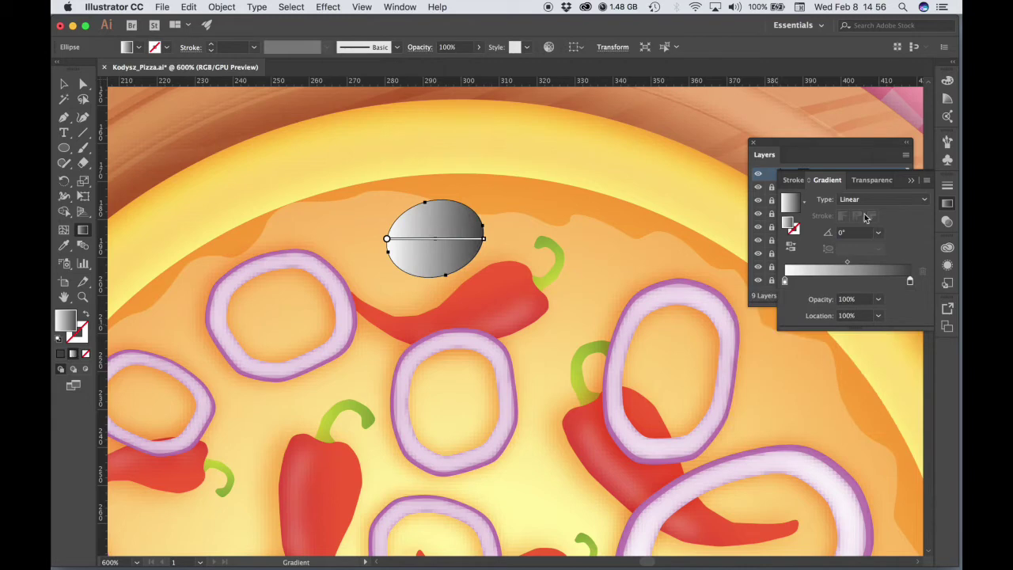
Switch the gradient's white start stop to Web Safe RGB, set it to hex 919396 and deselect the ellipse.
double_click(784, 282)
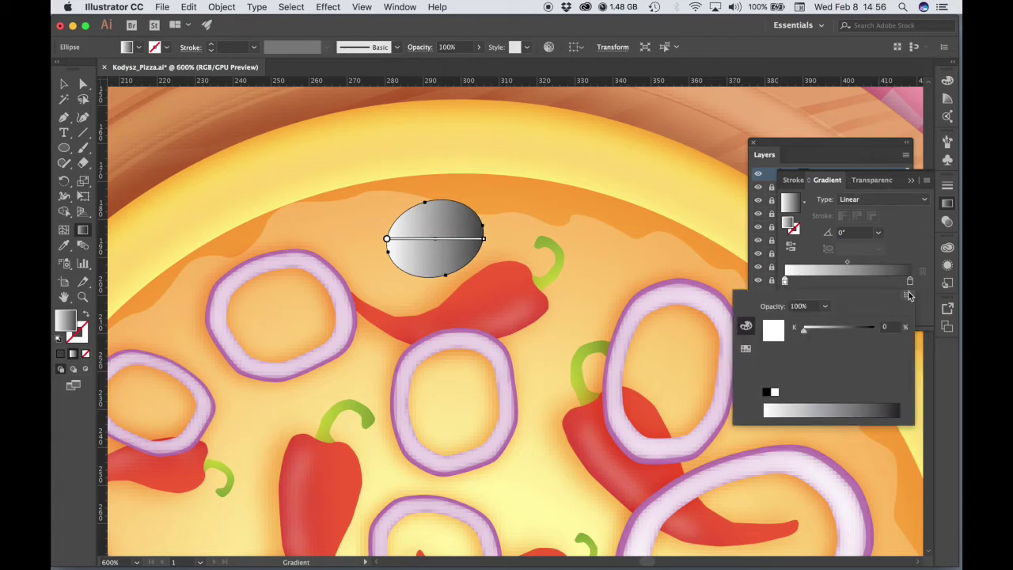
left_click(909, 296)
left_click(870, 359)
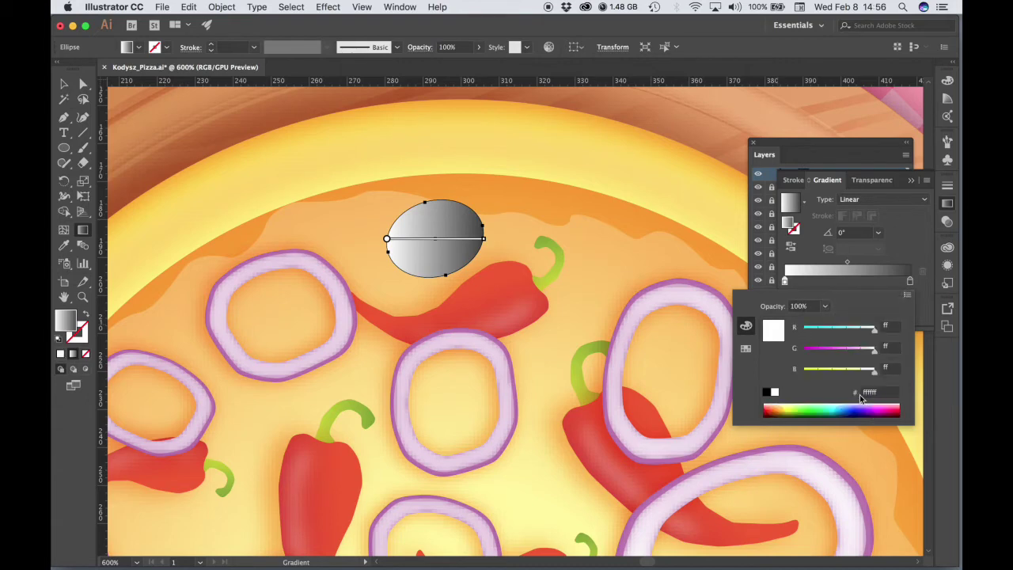
left_click(881, 394)
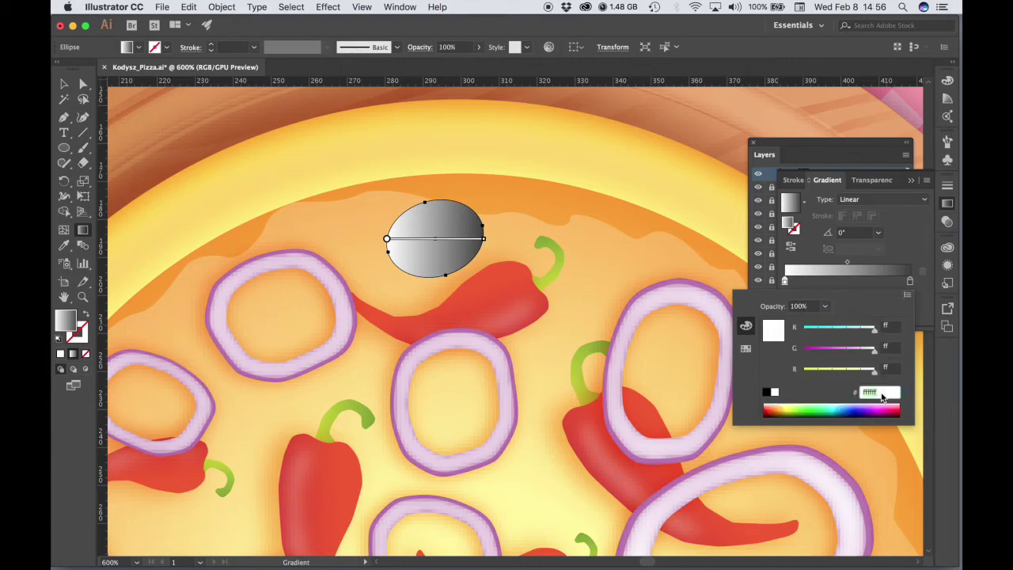
type("919393")
key("Return")
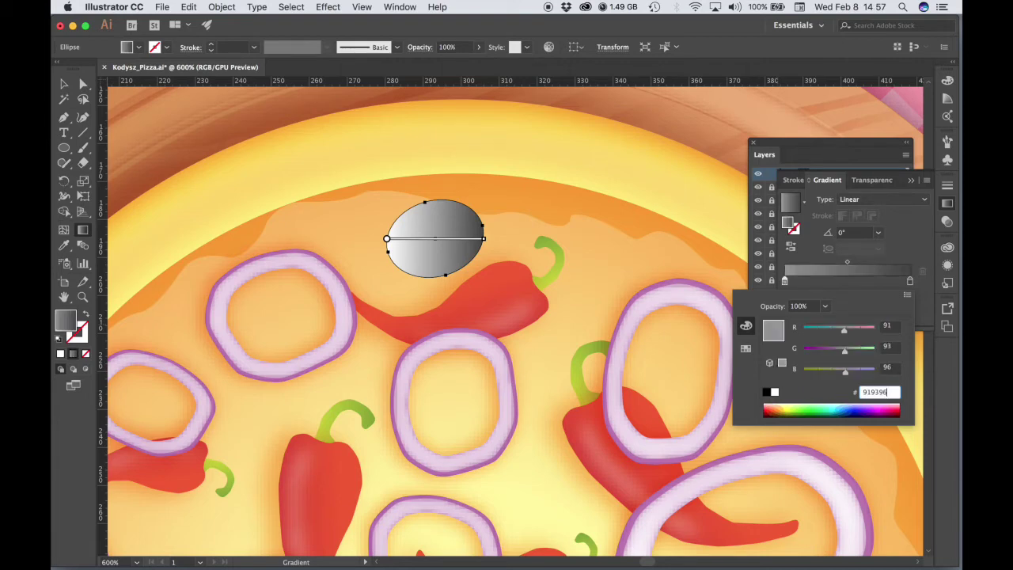
key("v")
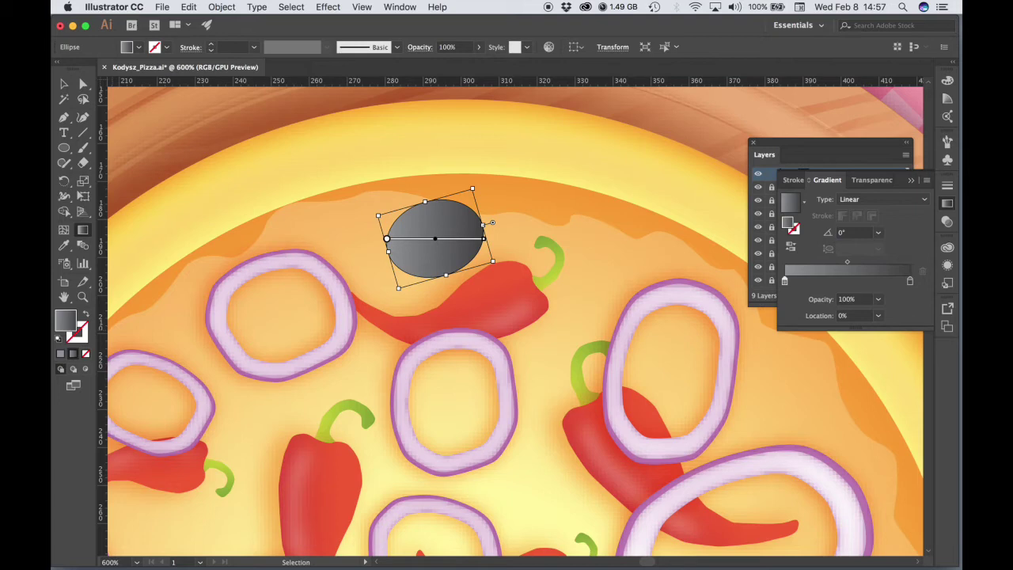
key("g")
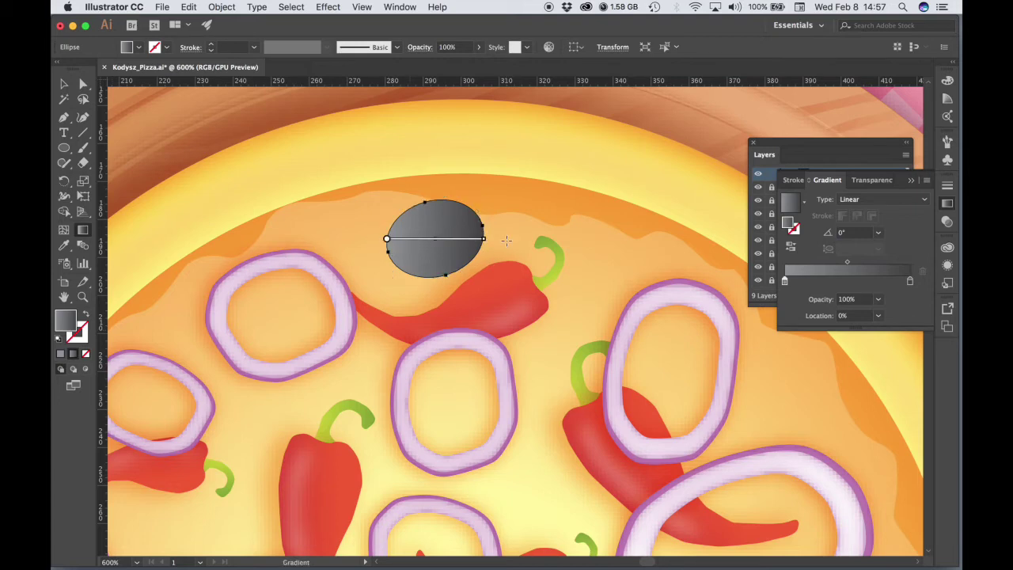
key("v")
left_click(565, 319)
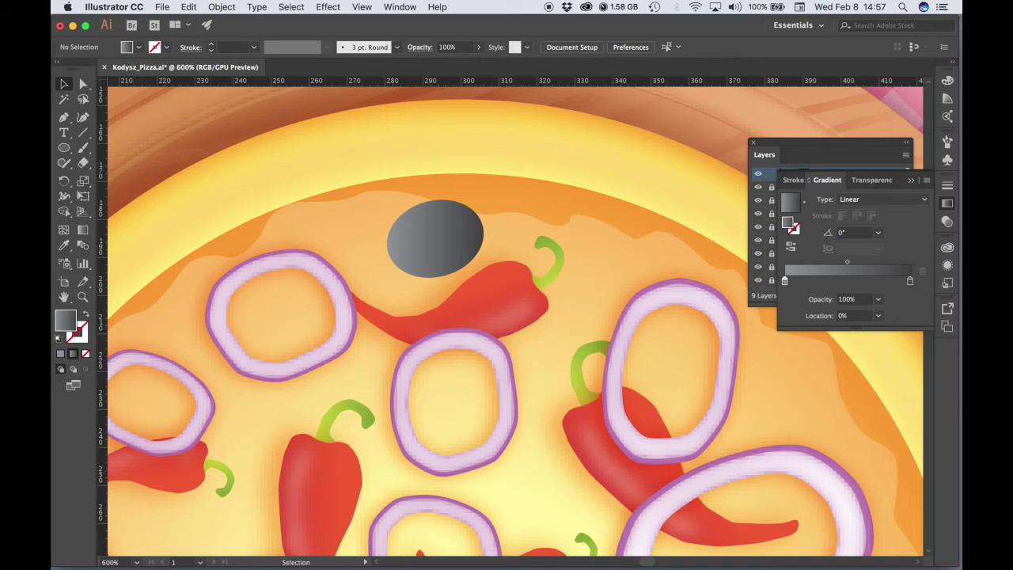
Change the gradient type of the grey olive ellipse to Radial.
left_click(450, 247)
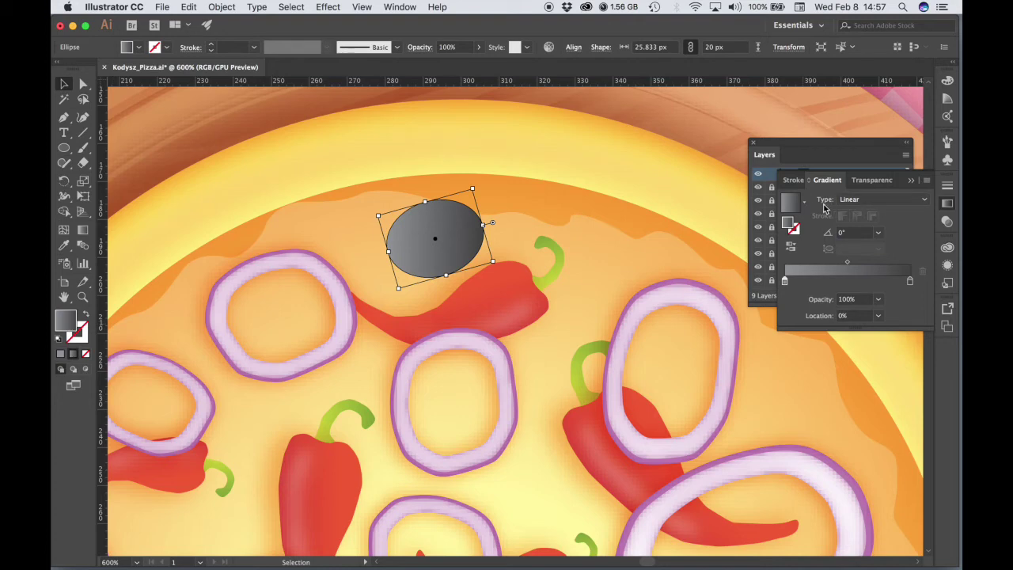
left_click(866, 204)
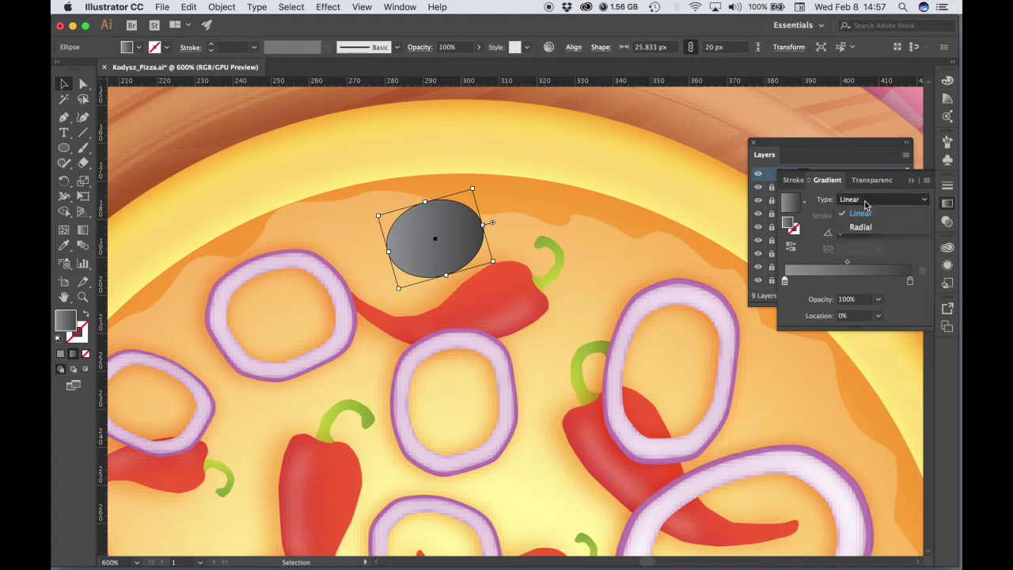
left_click(861, 228)
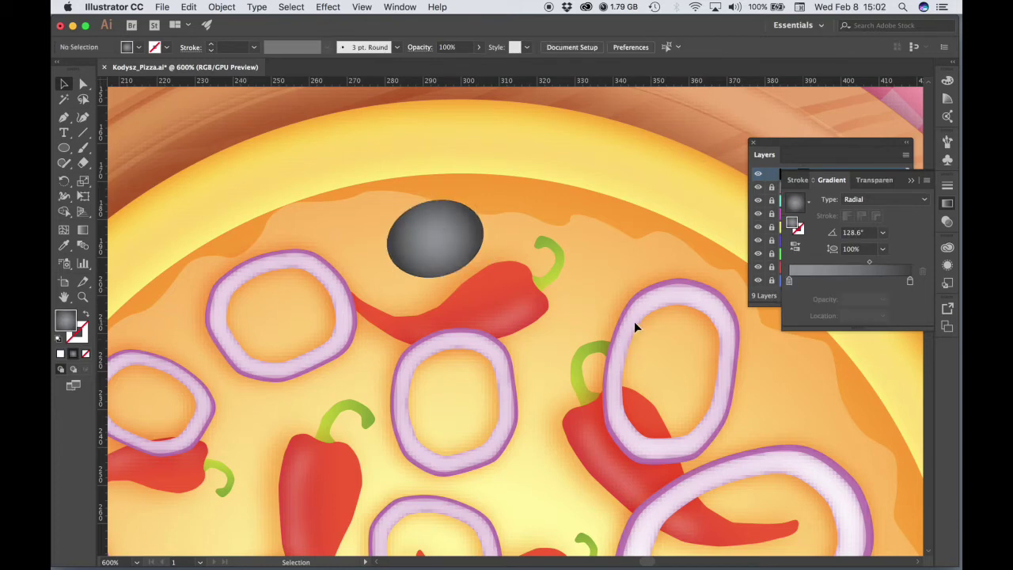
Draw a small ellipse about 6 by 4.5 px on the olive's right side and fill it white.
left_click(63, 148)
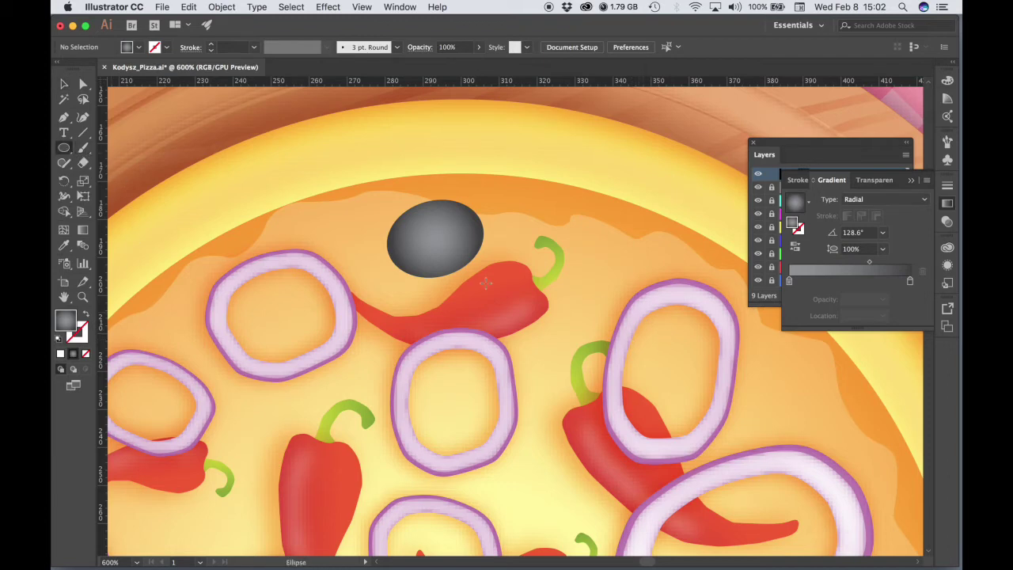
left_click_drag(447, 234, 472, 252)
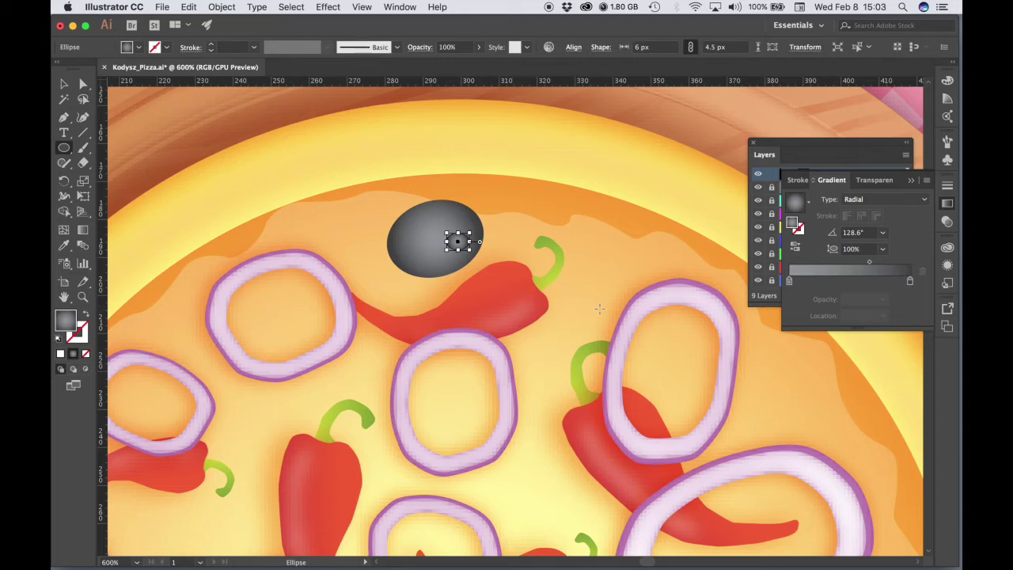
left_click(140, 48)
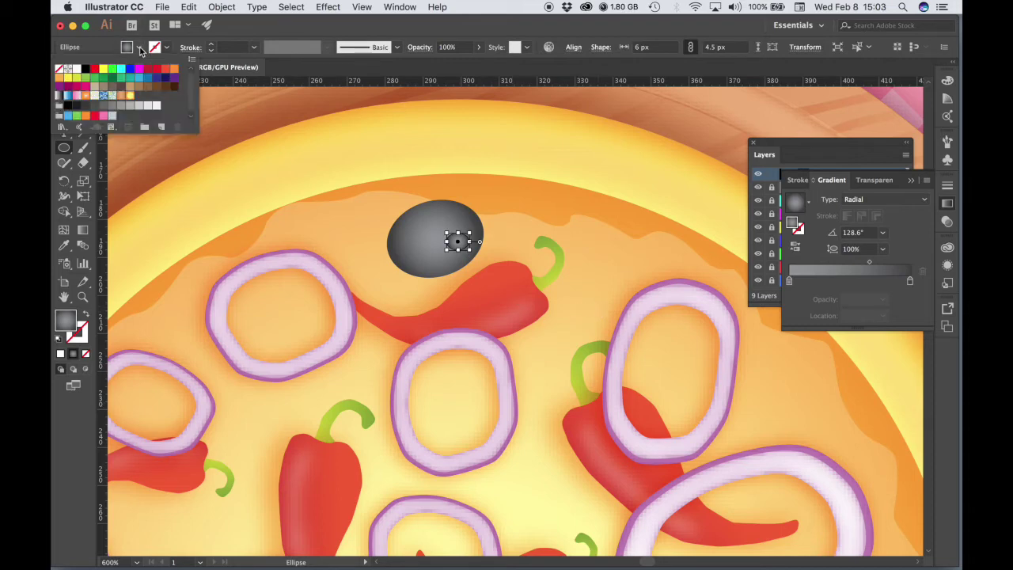
left_click(77, 70)
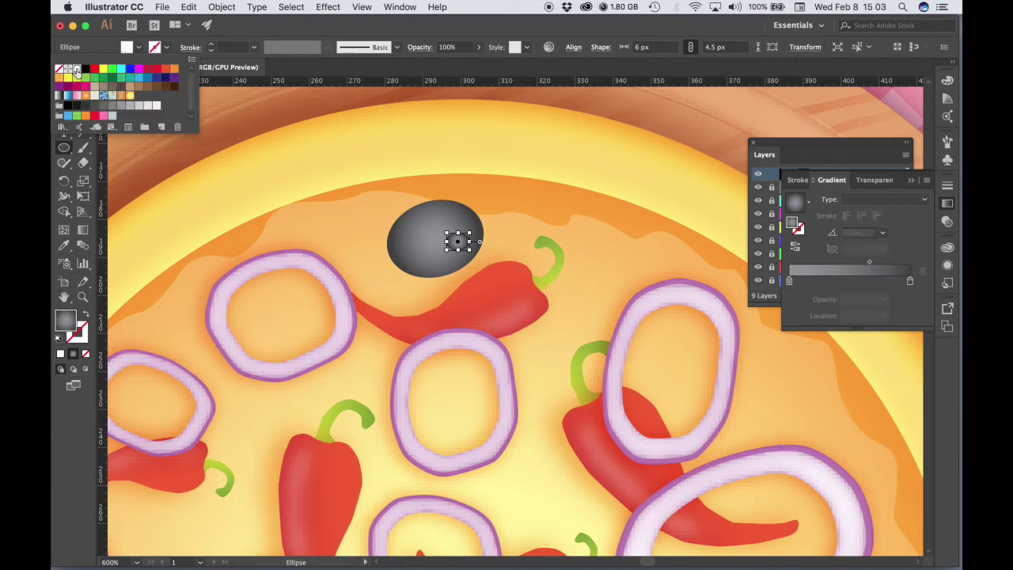
Set the small white highlight's opacity to 20%.
left_click(877, 196)
left_click(874, 181)
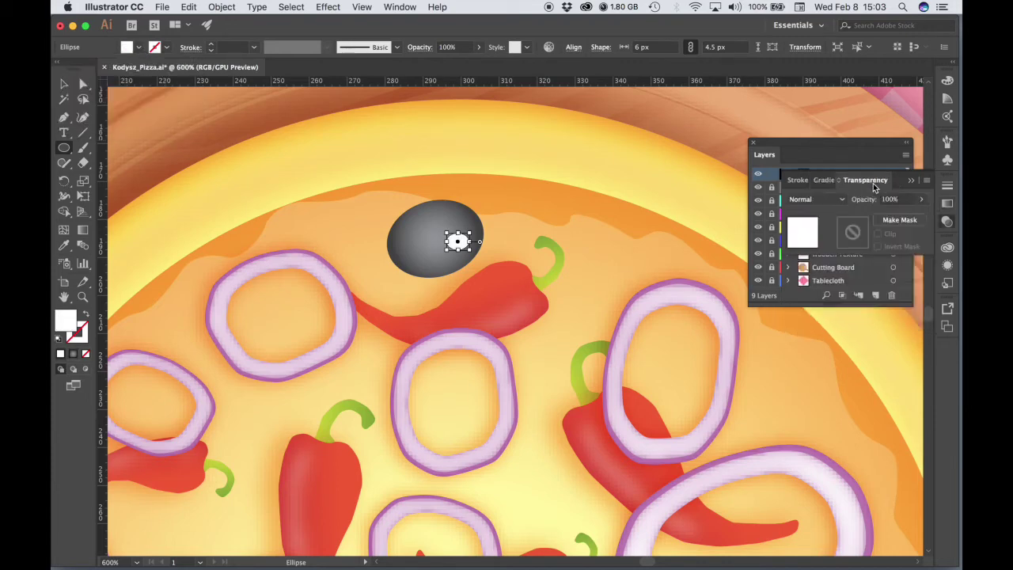
left_click(894, 200)
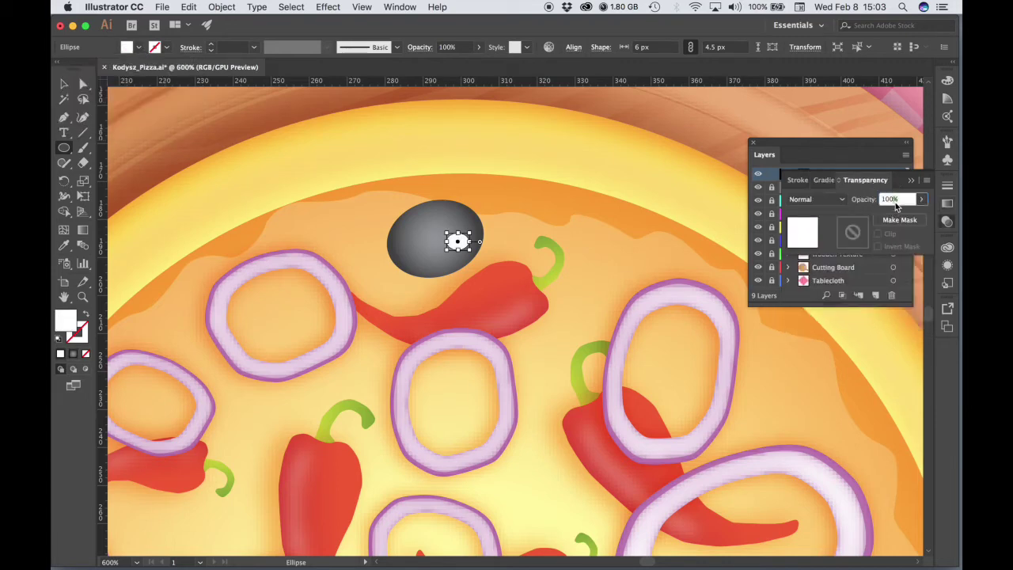
key("super+a")
type("20")
key("Return")
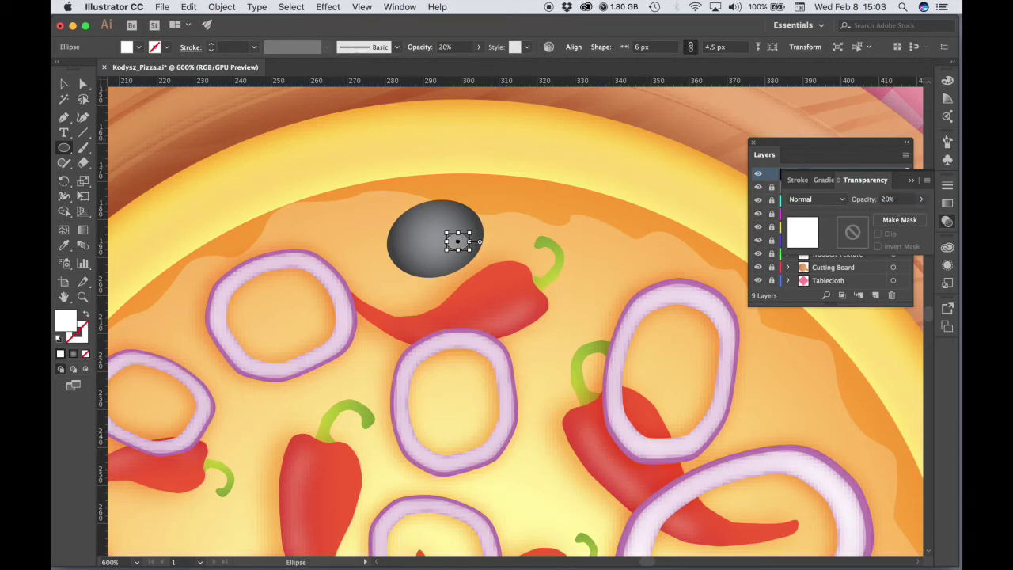
Rotate the highlight slightly counterclockwise to match the olive's tilt and deselect it.
left_click(65, 87)
left_click_drag(448, 230, 444, 237)
left_click(554, 293)
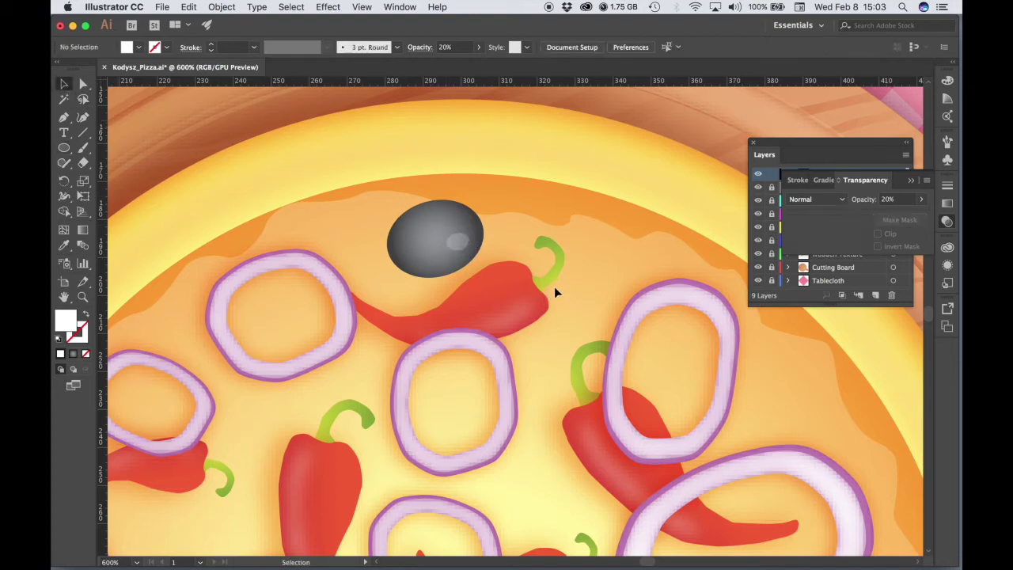
Group the highlight with the olive body and deselect the group.
left_click(453, 244)
left_click(407, 238, "shift")
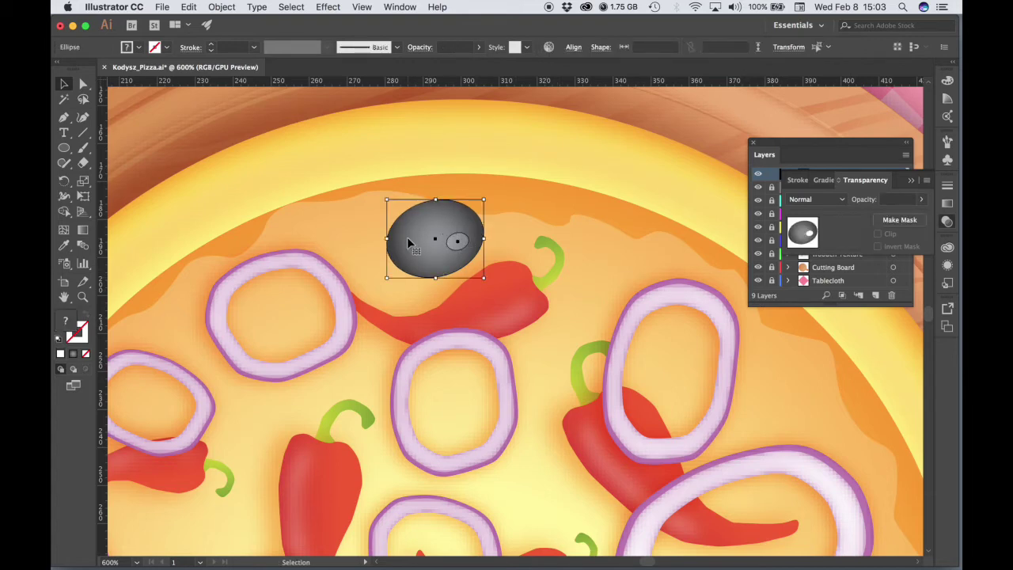
right_click(420, 230)
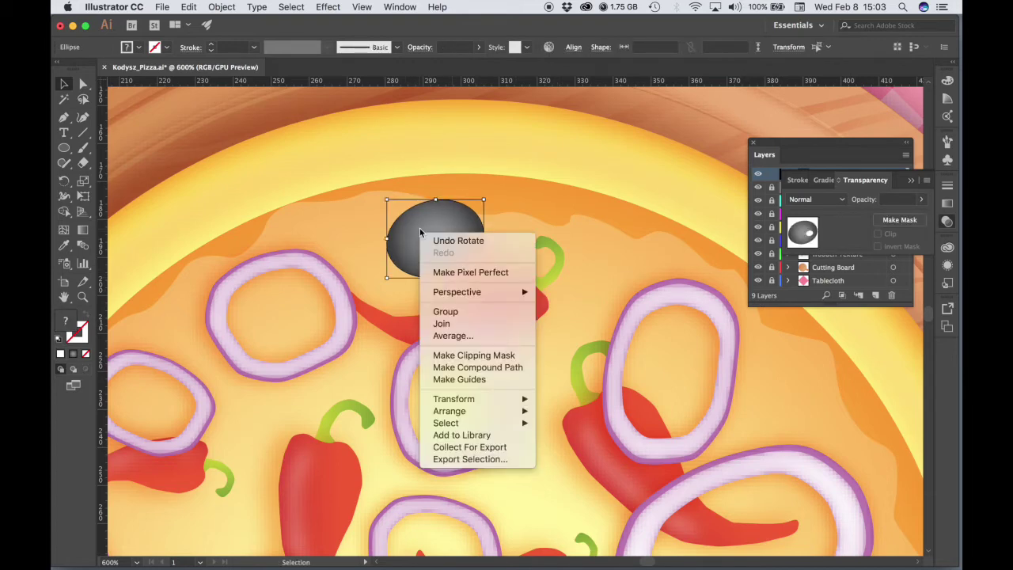
left_click(446, 311)
left_click(602, 318)
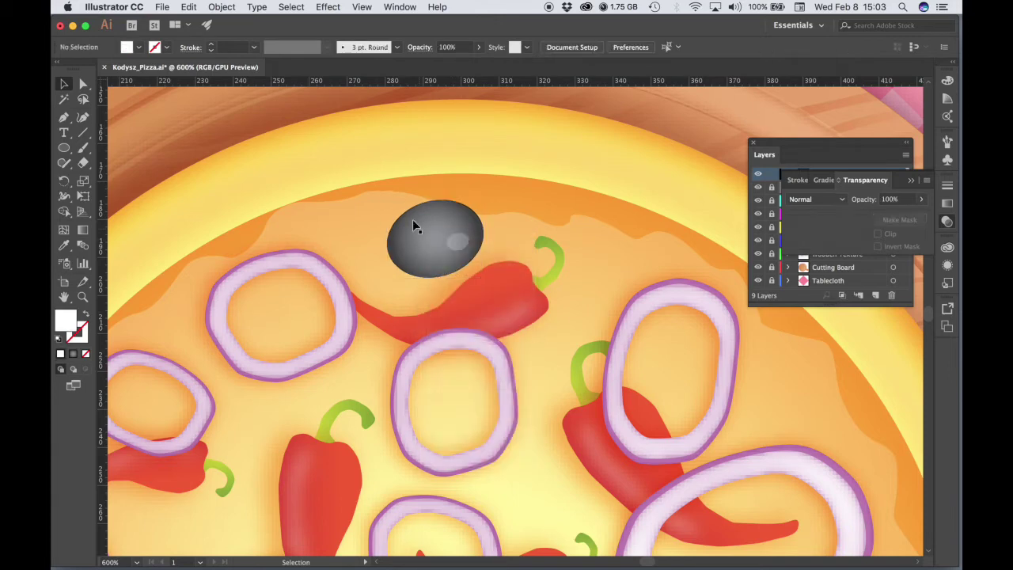
Start a Multiply Drop Shadow effect on the whole olive with 60% opacity and a -4 px X offset.
left_click(425, 228)
left_click_drag(425, 228, 487, 215)
key("super+z")
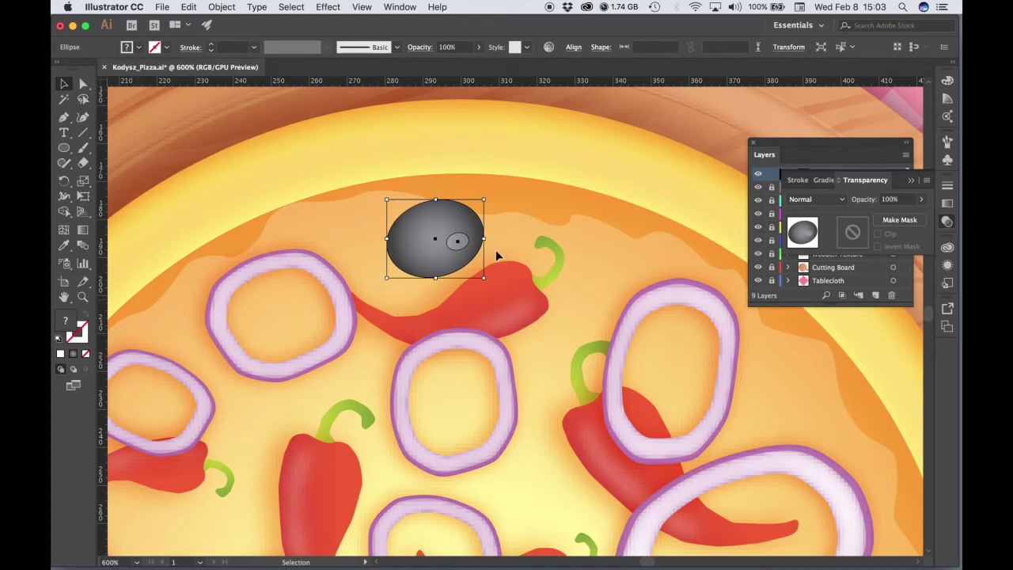
left_click(324, 5)
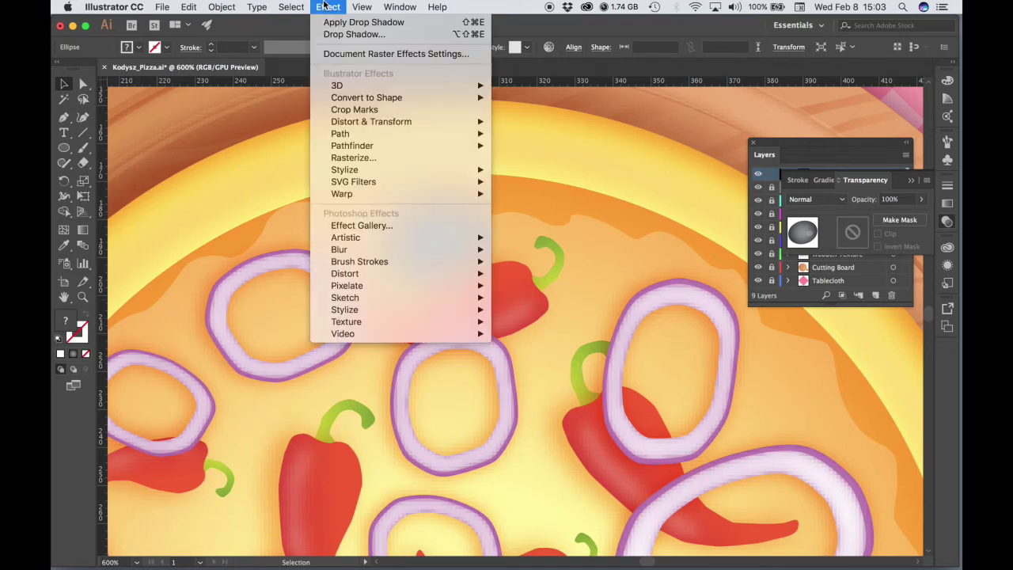
mouse_move(349, 176)
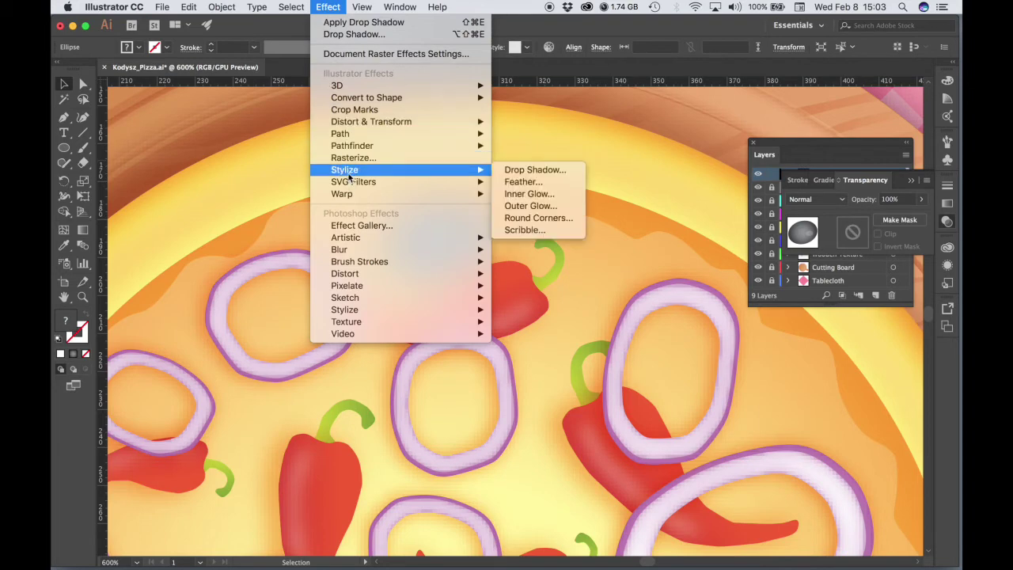
left_click(532, 169)
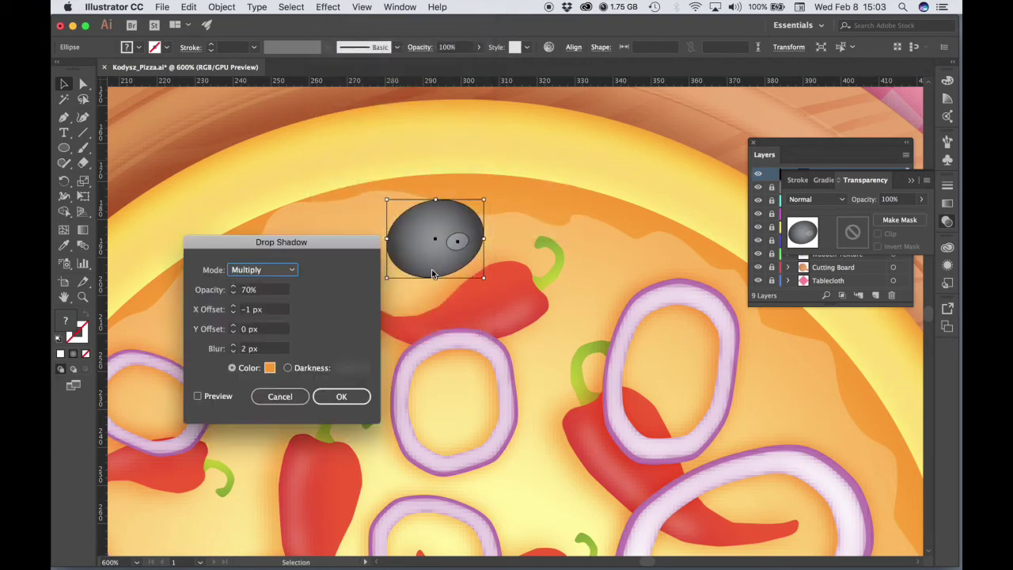
left_click(242, 291)
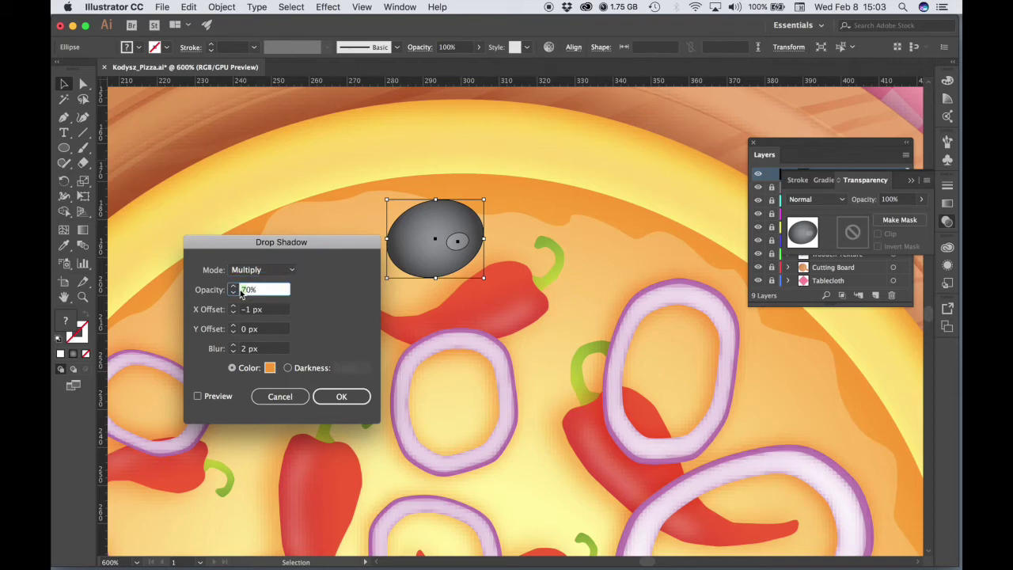
type("6")
left_click(252, 309)
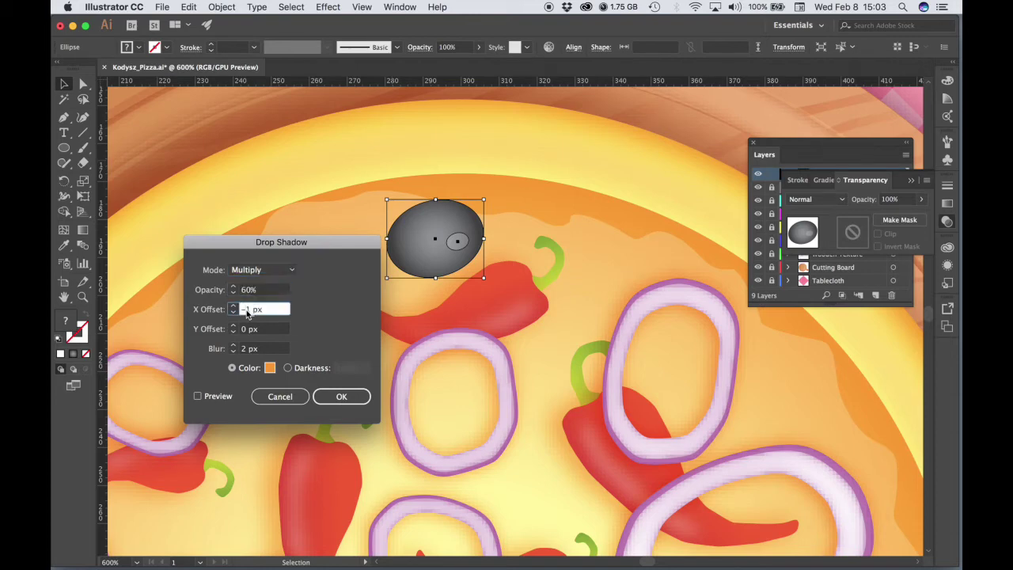
type("-4")
Keep the orange f8991e as the shadow colour, preview the effect on the olive and apply the drop shadow.
left_click(269, 369)
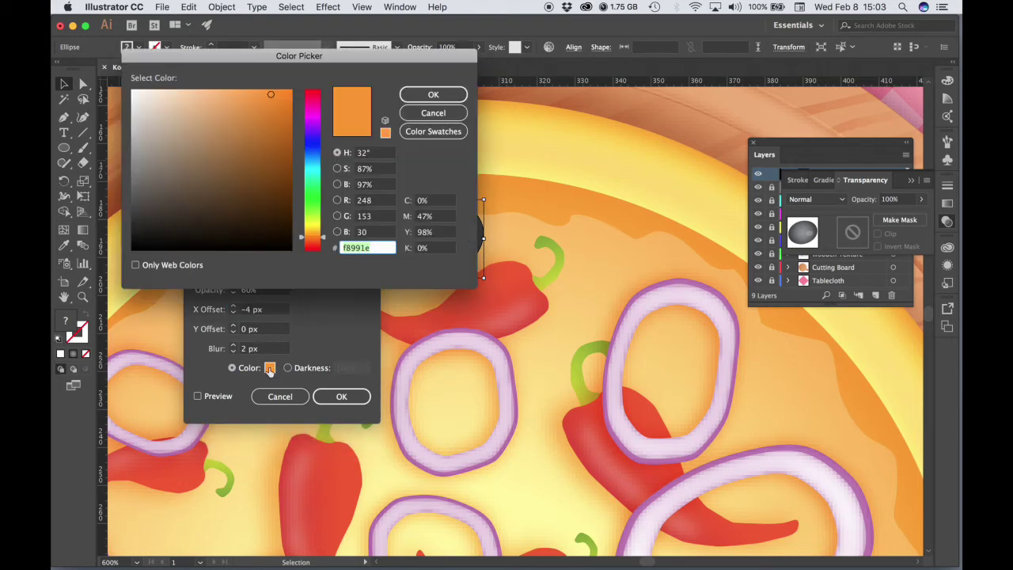
left_click(431, 95)
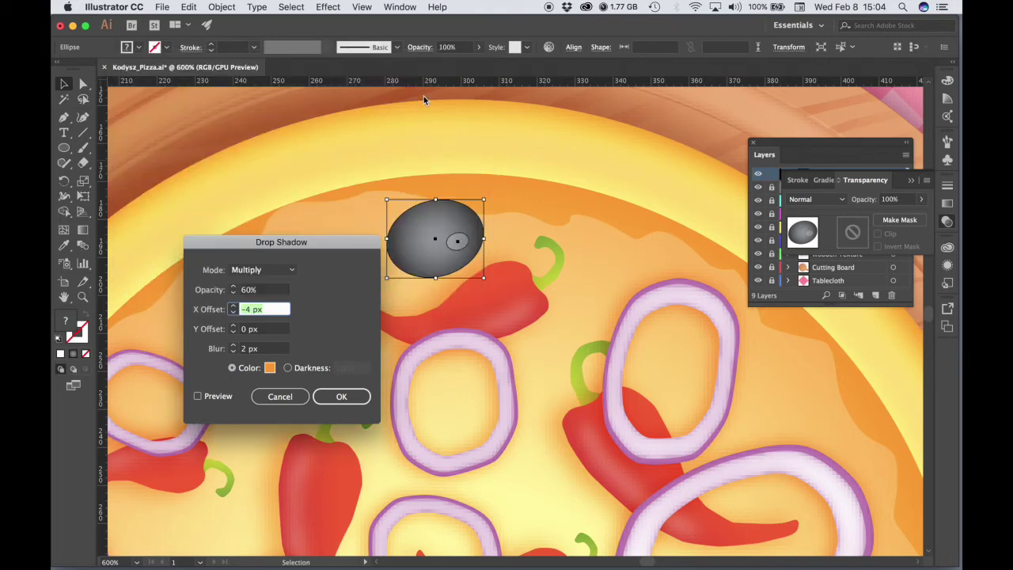
left_click(198, 395)
left_click_drag(261, 241, 576, 303)
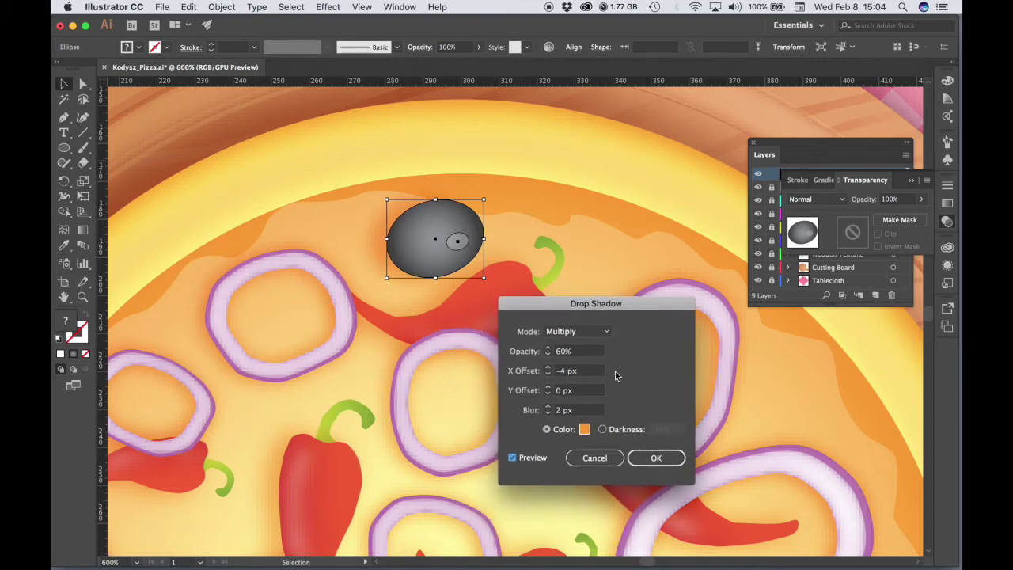
left_click(657, 457)
left_click(657, 457)
Deselect the olive and collapse the Transparency panel to uncover the layer list.
left_click(550, 379)
key("super+minus")
key("super+minus")
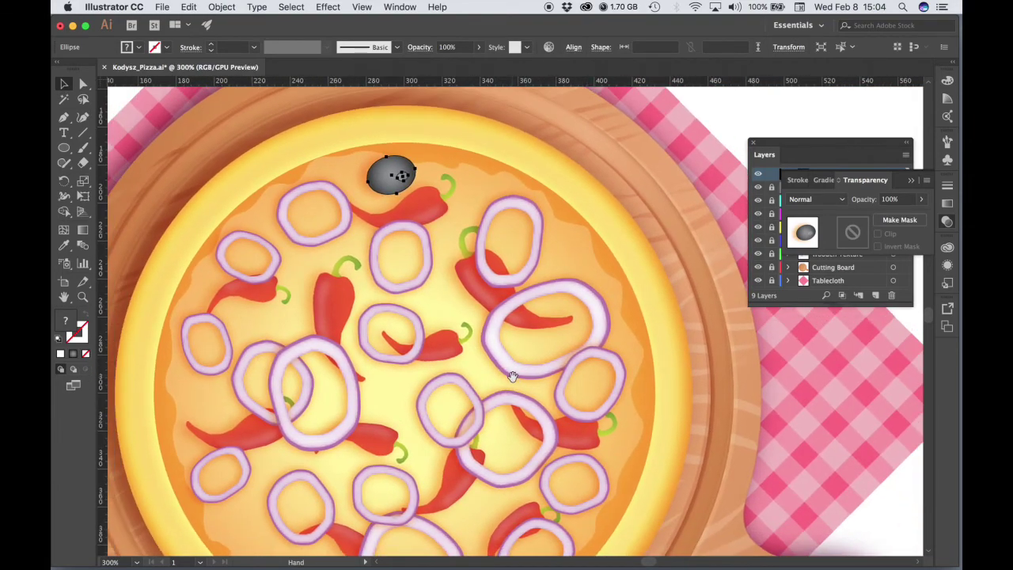
key("super+plus")
key("super+z")
left_click(251, 160)
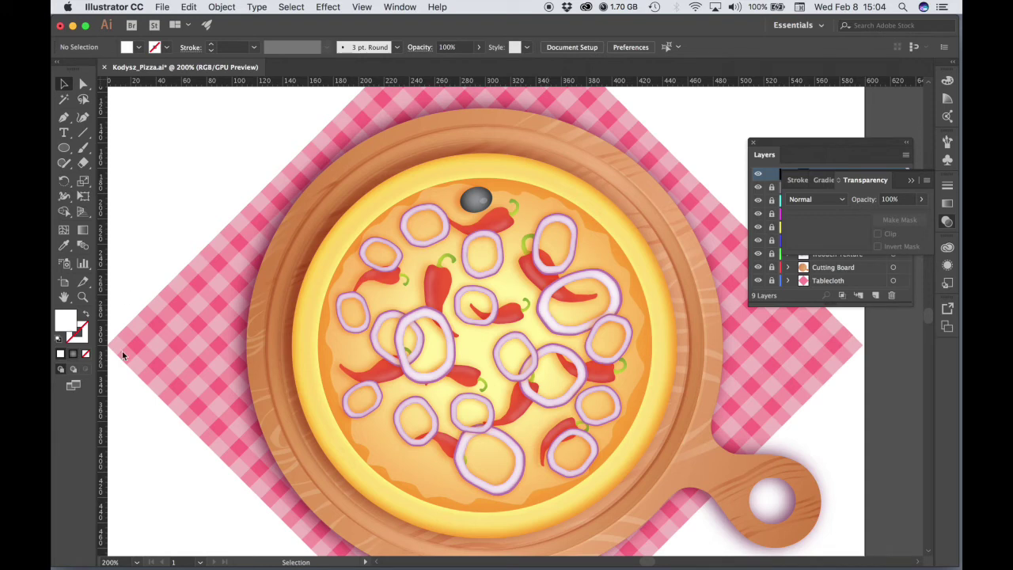
key("z")
left_click(948, 222)
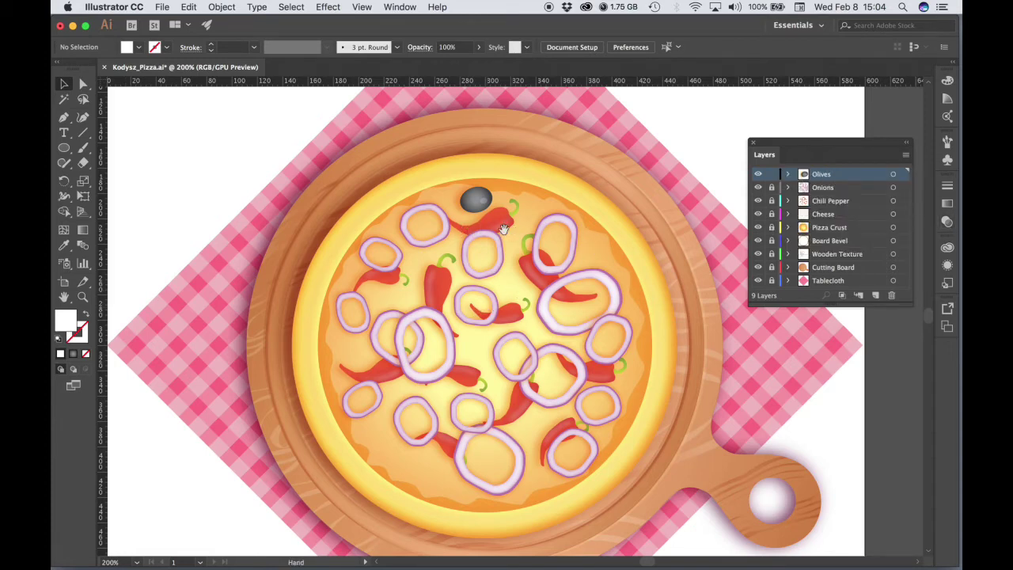
Duplicate the olive, rotate the copy to a steeper tilt and place it beside the chili pepper on the pizza's left side.
left_click(535, 266, "super")
left_click_drag(528, 271, 596, 197)
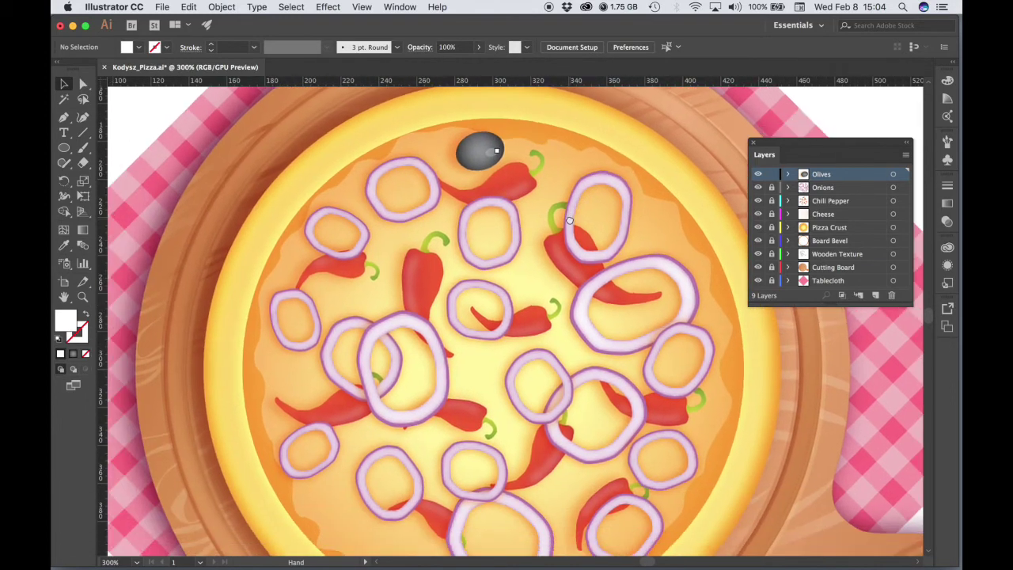
left_click(473, 153)
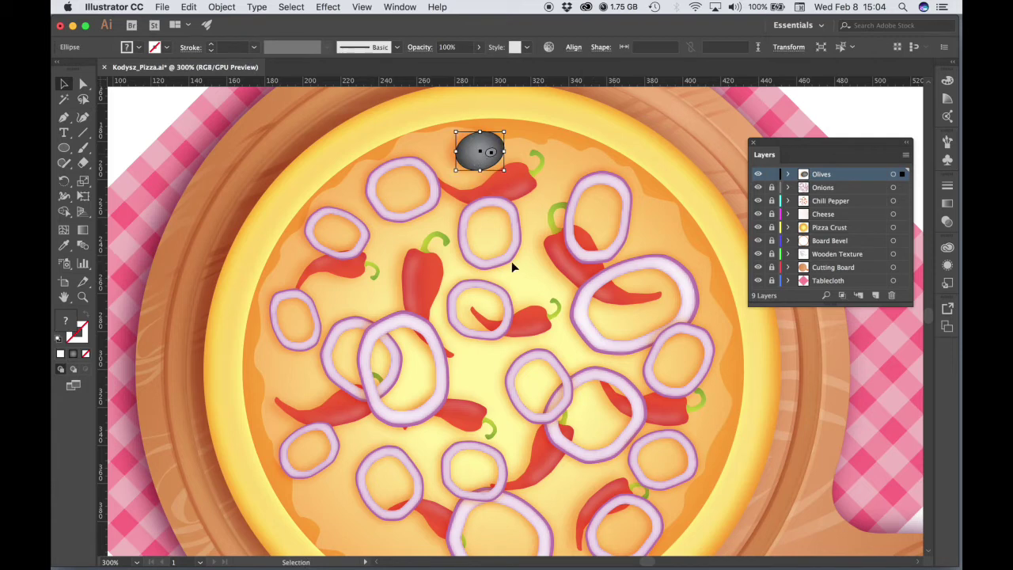
key("a")
key("super+c")
key("super+v")
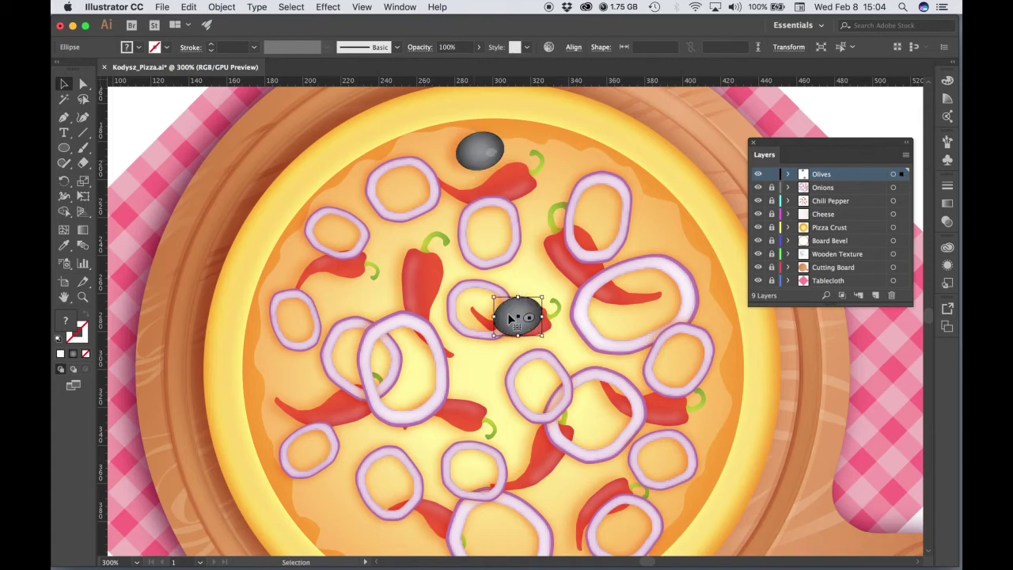
left_click_drag(482, 303, 486, 335)
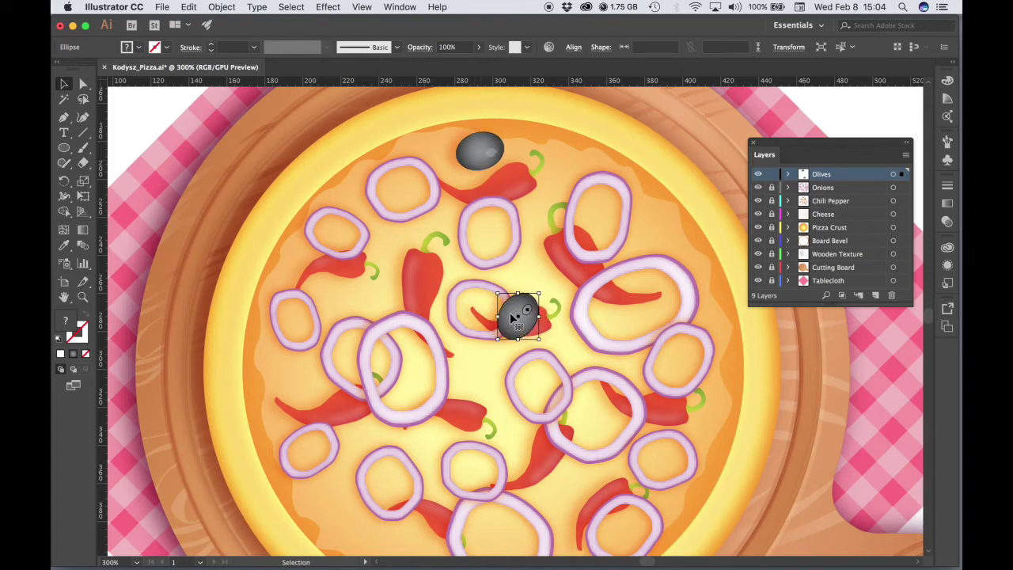
left_click_drag(351, 291, 352, 293)
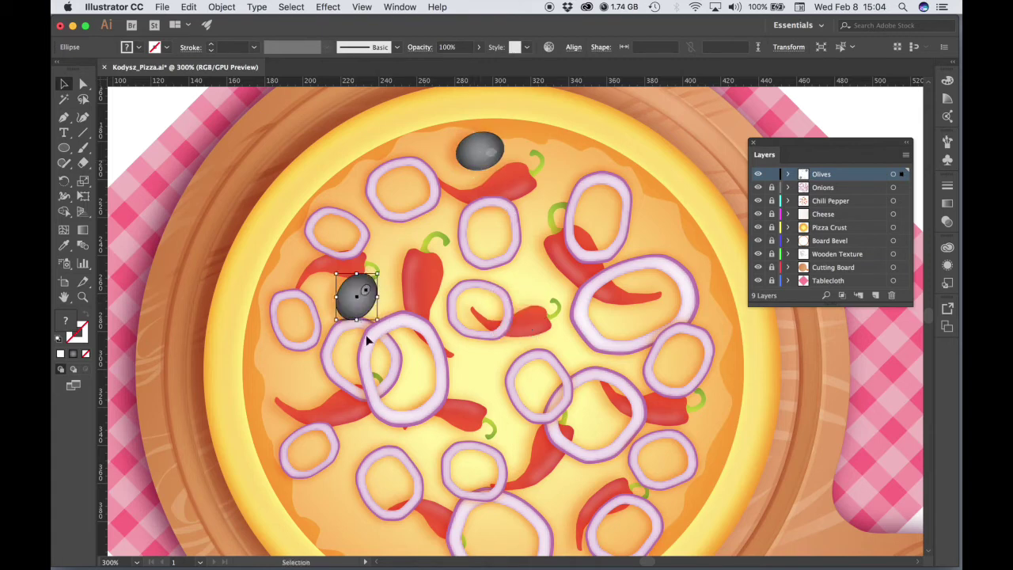
Paste more olive copies with varied rotation and size over the large right onion ring, the centre and the left edge of the pizza.
key("v")
left_click_drag(521, 329, 630, 281)
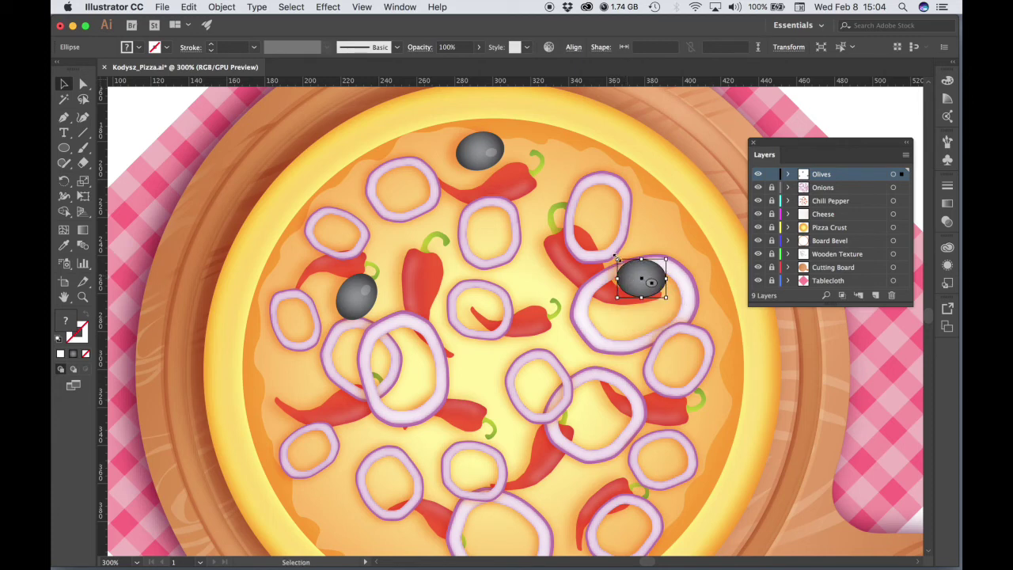
left_click_drag(643, 277, 608, 451)
key("super+v")
left_click_drag(518, 316, 319, 375)
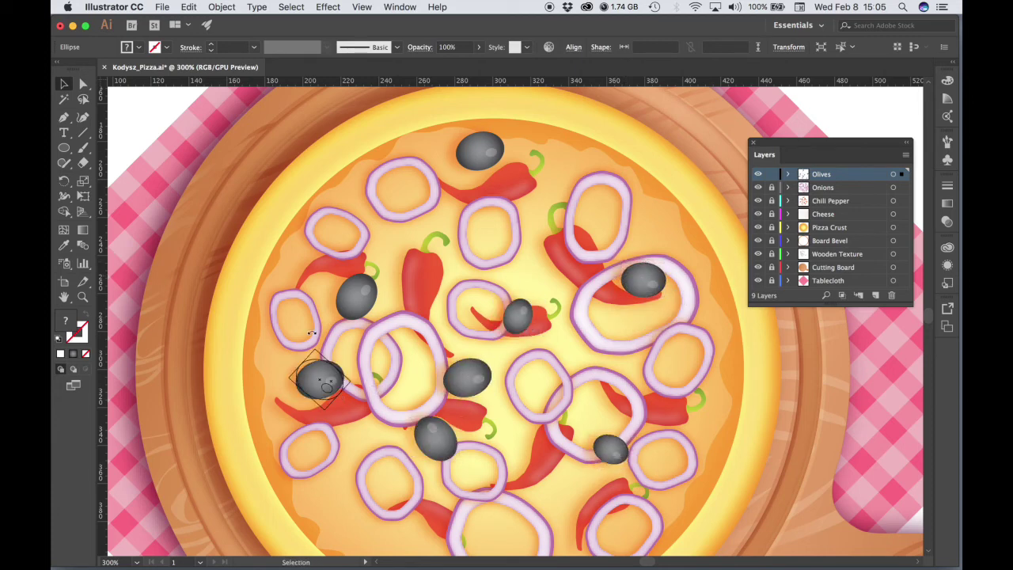
Place further rotated olives left of the centre-right onion rings, on the large lower onion ring and at the pizza's lower left.
scroll(495, 362, "down", 2)
left_click(436, 388)
left_click_drag(445, 392, 527, 463)
left_click_drag(482, 324, 403, 502)
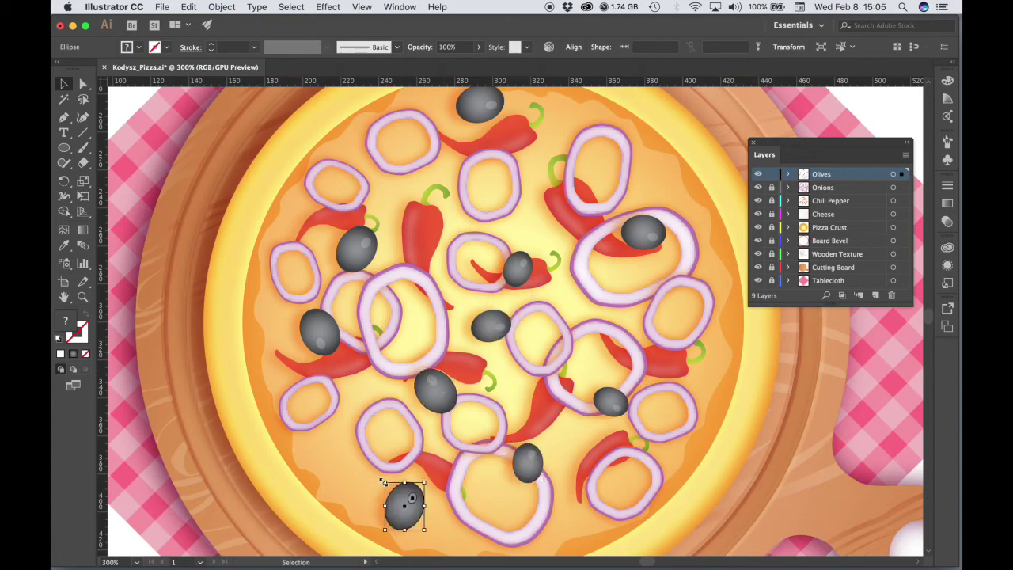
Add more olive copies in the pizza's upper middle, right side and lower left to fill the remaining gaps.
left_click_drag(610, 397, 520, 176)
left_click_drag(475, 333, 624, 314)
left_click_drag(319, 335, 335, 445)
key("super+minus")
left_click(425, 257)
left_click_drag(510, 317, 623, 342)
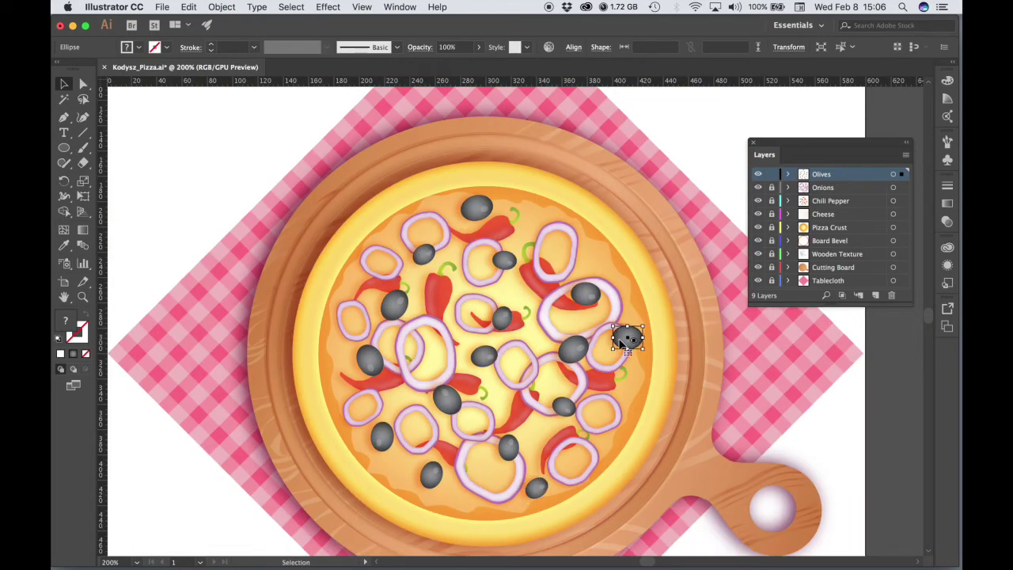
Nudge several olives in the centre, lower left and right of the pizza to even out their spacing, and deselect them.
left_click_drag(502, 318, 496, 298)
left_click_drag(447, 403, 444, 407)
left_click_drag(574, 348, 570, 342)
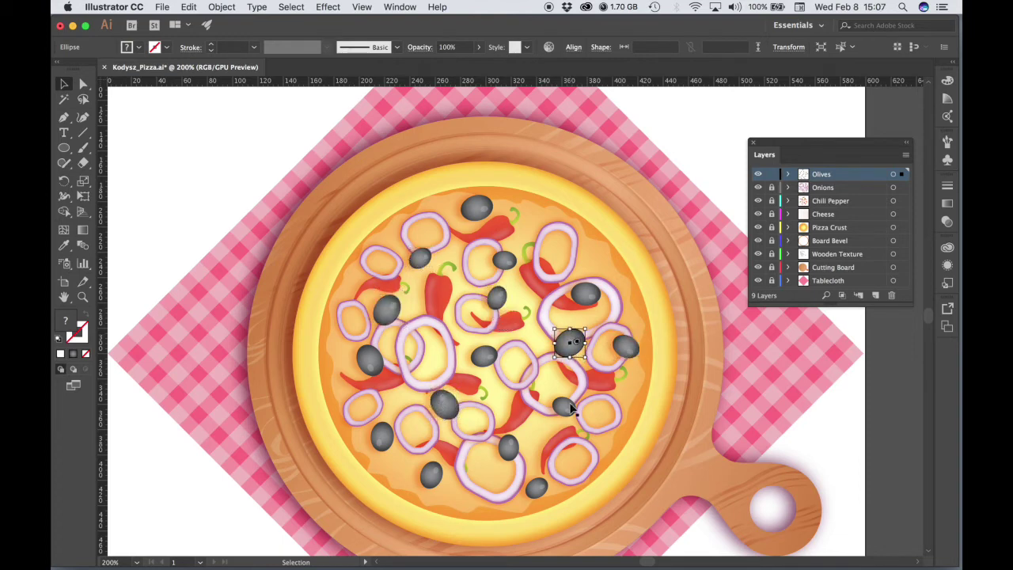
left_click_drag(563, 406, 560, 411)
left_click(672, 401)
left_click_drag(633, 392, 630, 360)
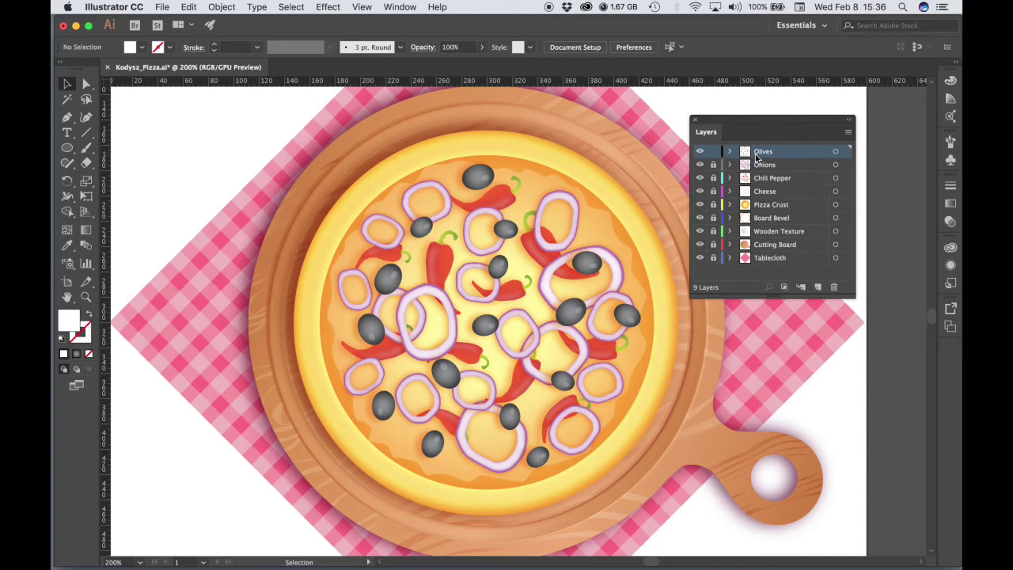
Toggle the Olives layer's visibility to compare the pizza with and without the olives.
left_click(700, 152)
left_click(700, 152)
left_click(700, 152)
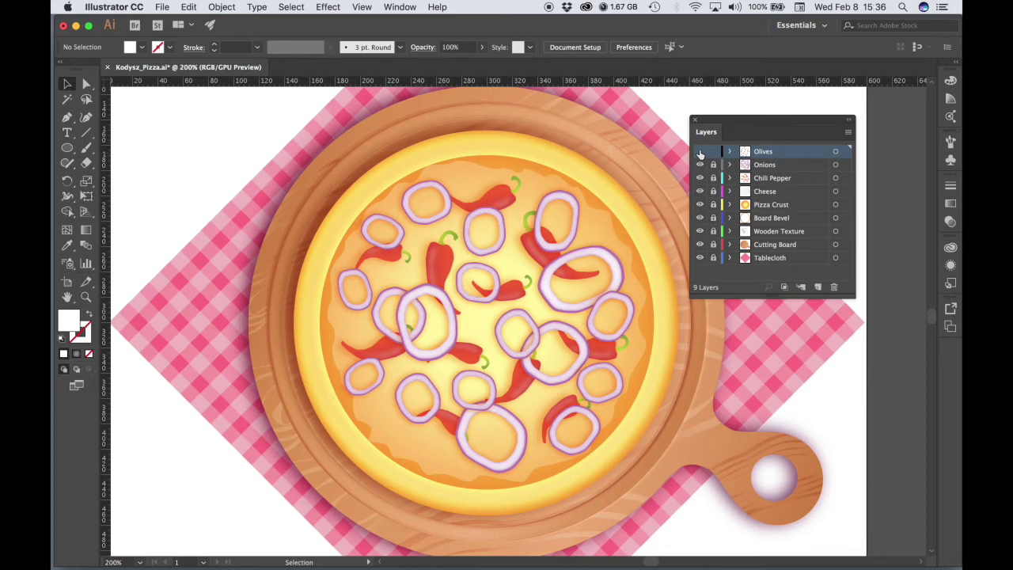
left_click(699, 152)
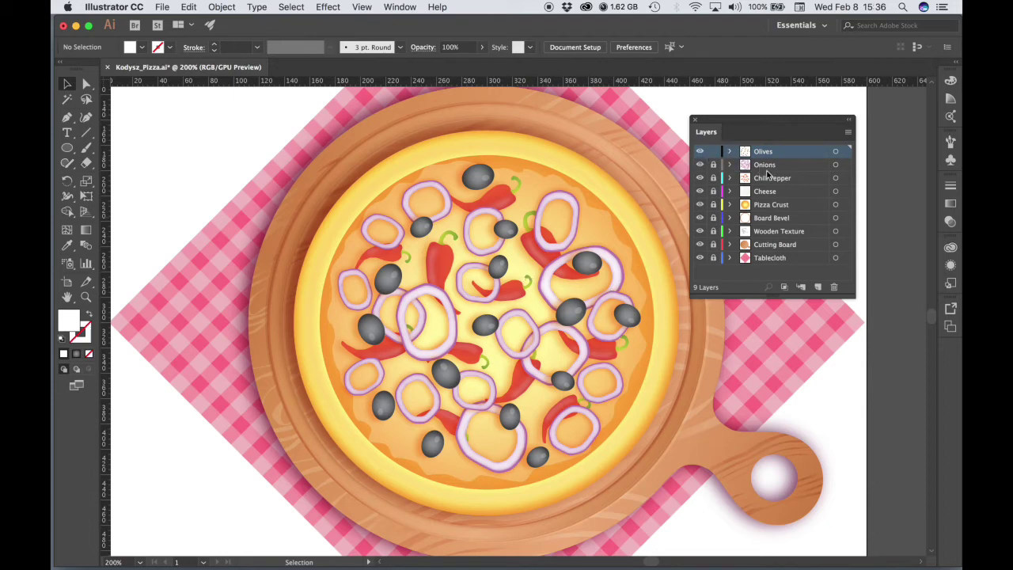
Try rotating the upper-right onion ring with the Onions layer temporarily unlocked and the Olives layer hidden.
left_click(700, 151)
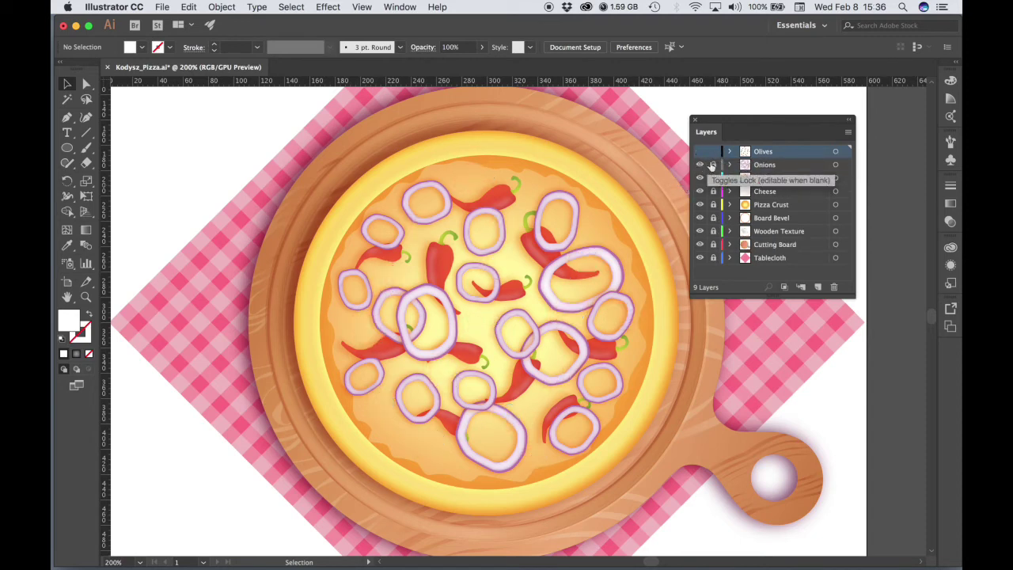
left_click(713, 165)
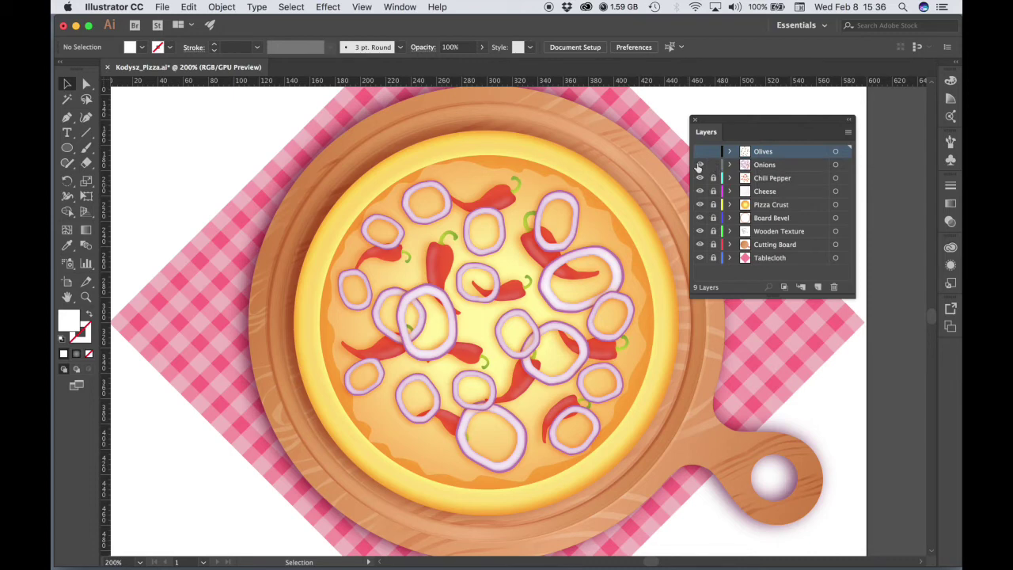
left_click(574, 233)
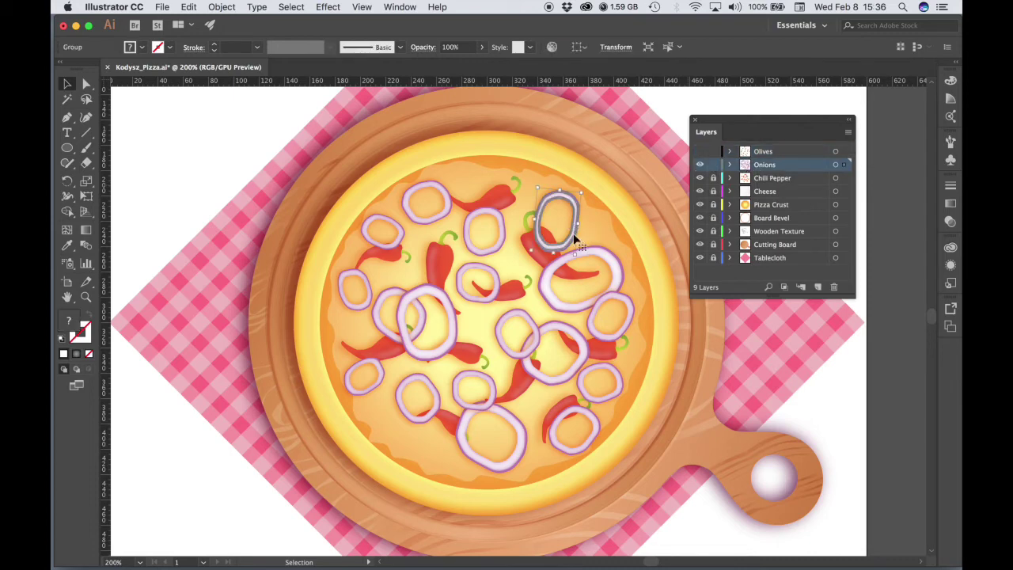
left_click_drag(580, 187, 596, 222)
key("cmd+z")
left_click(713, 164)
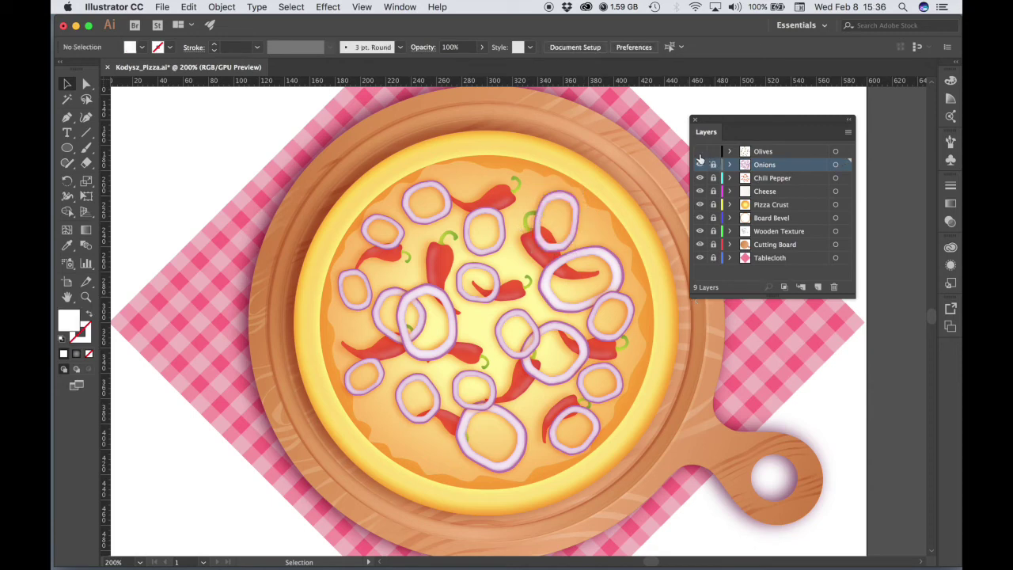
left_click(700, 151)
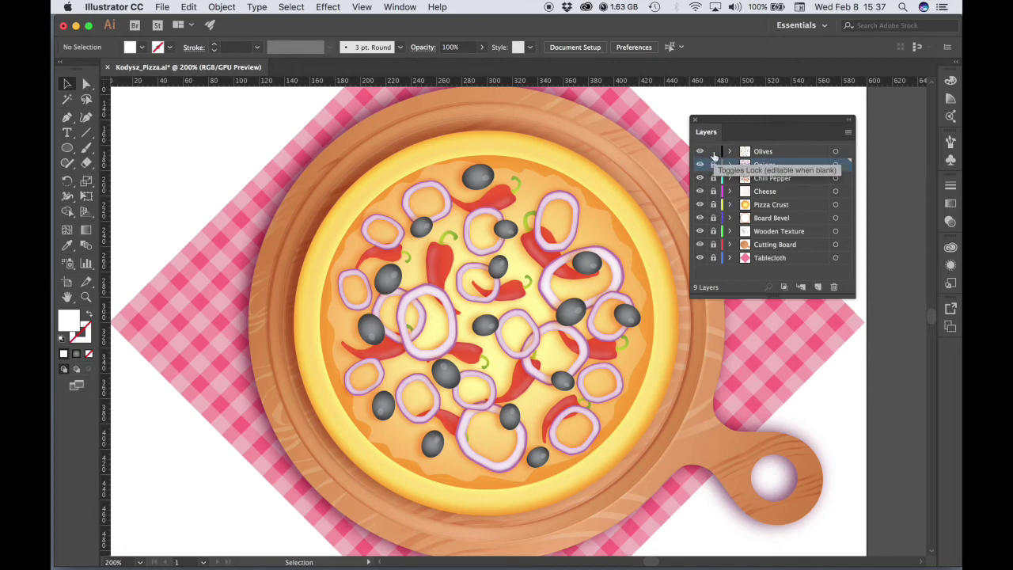
Lock the Olives layer, add a new layer above it named Leaves, and move the Layers panel off the artwork.
left_click(818, 288)
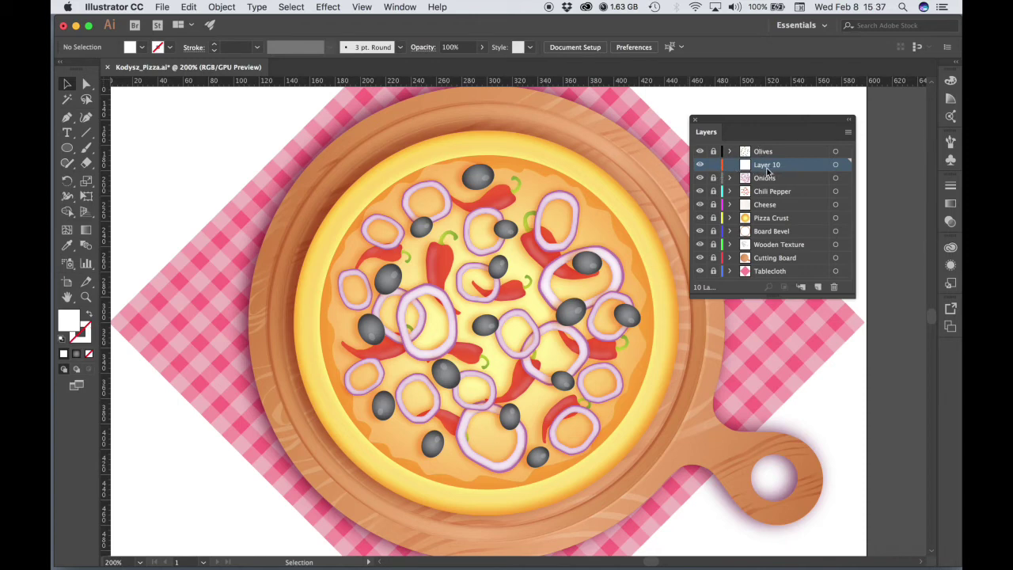
left_click_drag(796, 167, 795, 149)
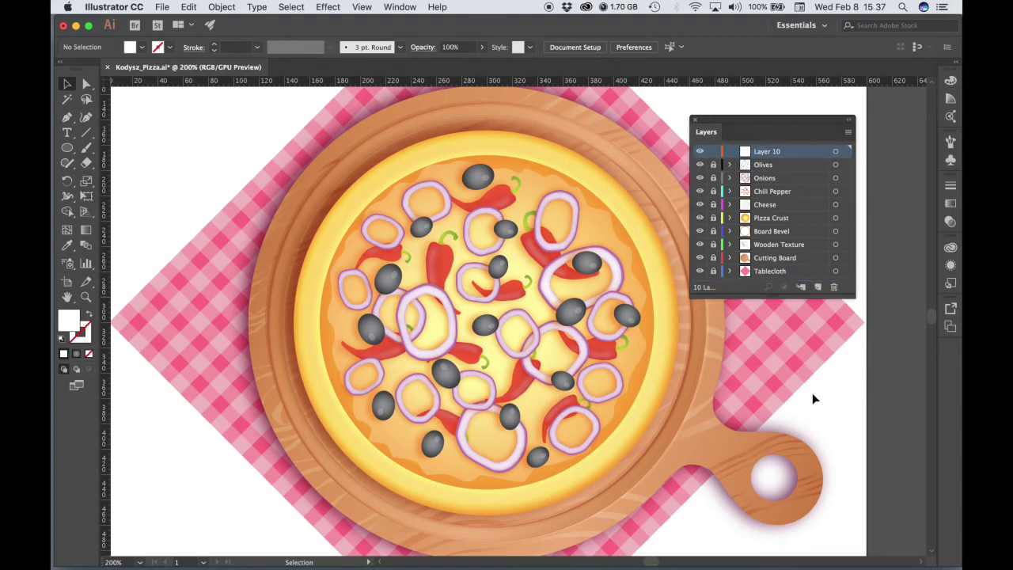
double_click(769, 151)
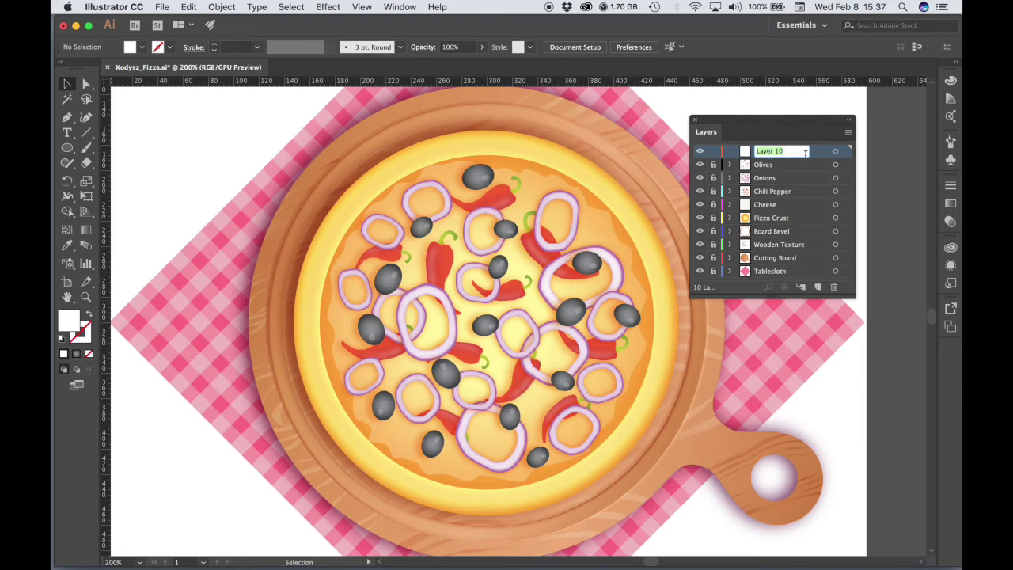
type("Ceavs")
type("es")
key("Return")
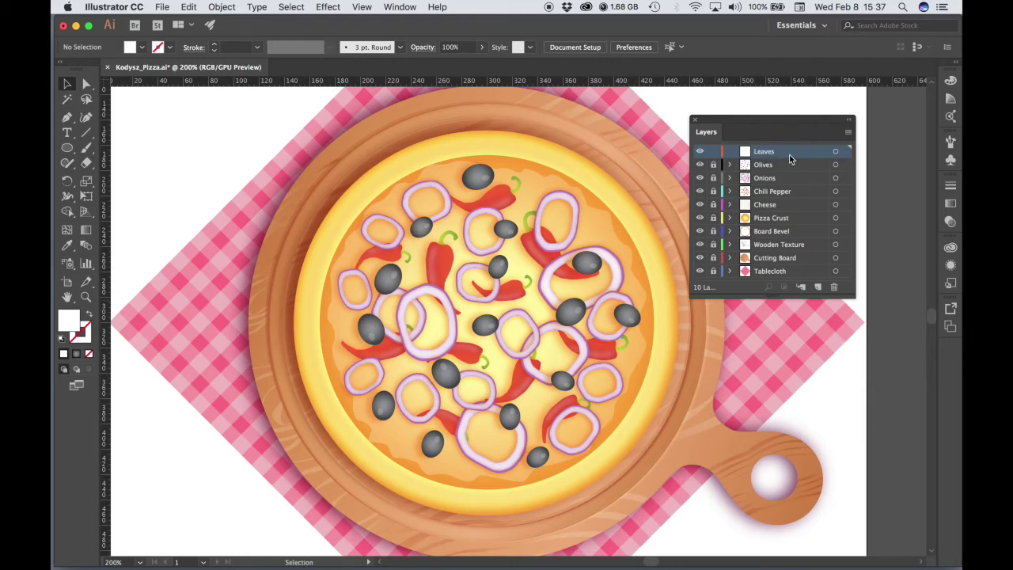
left_click_drag(736, 125, 769, 126)
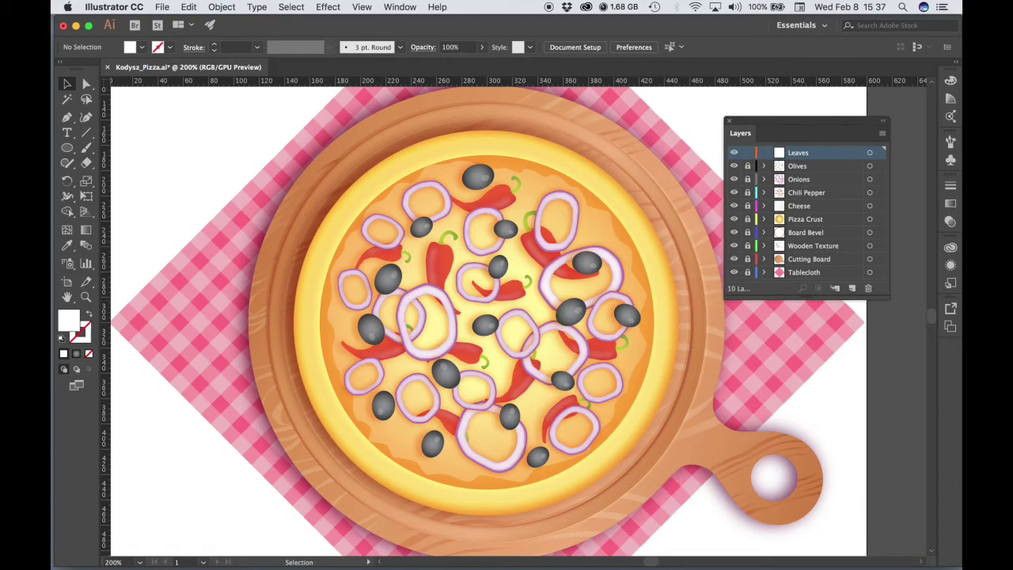
Examine the tutorial web page's instructions for making the herb leaf from a poppy symbol, and return to the pizza document.
key("F7")
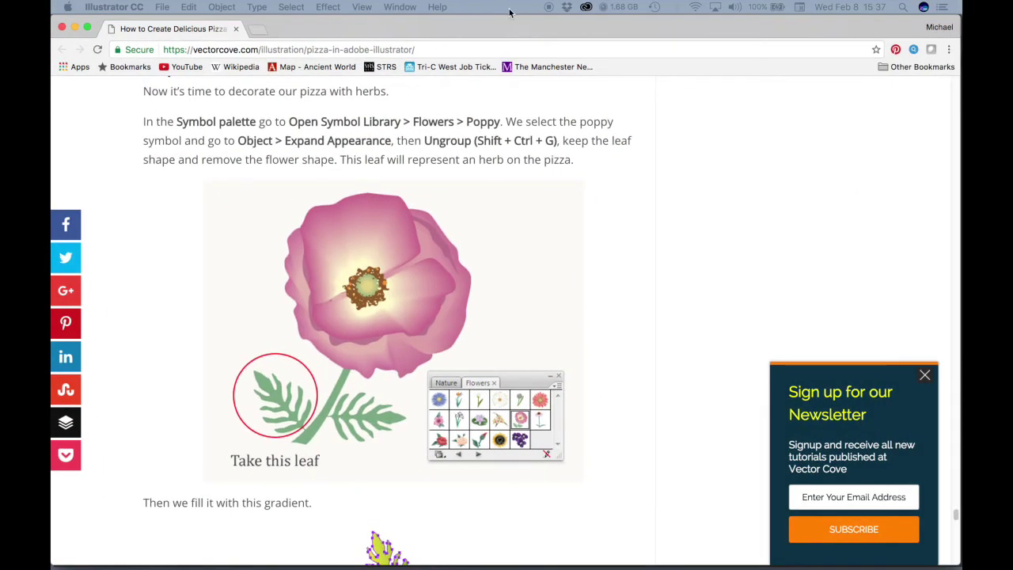
left_click(338, 238)
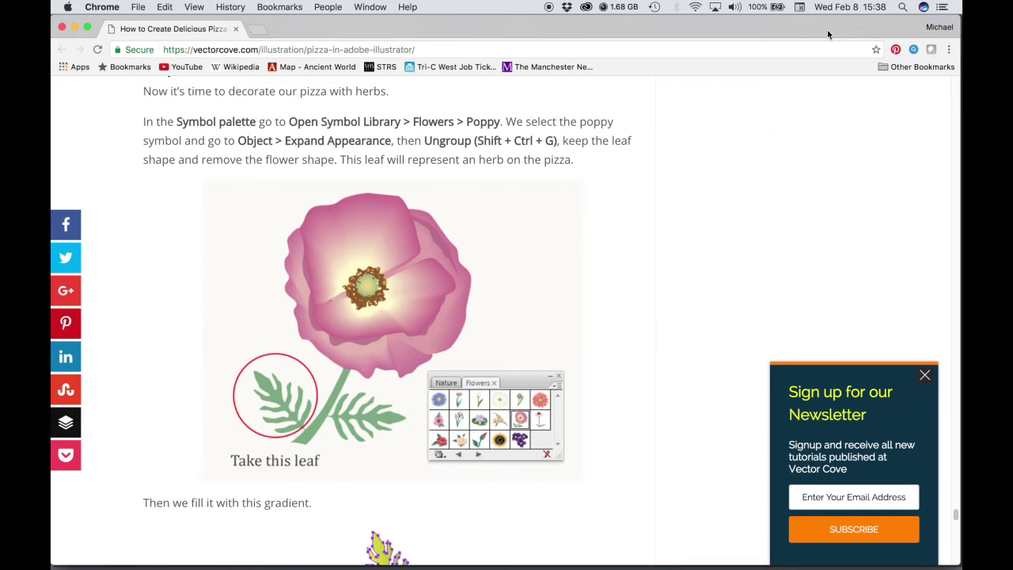
left_click_drag(828, 32, 259, 57)
left_click(686, 230)
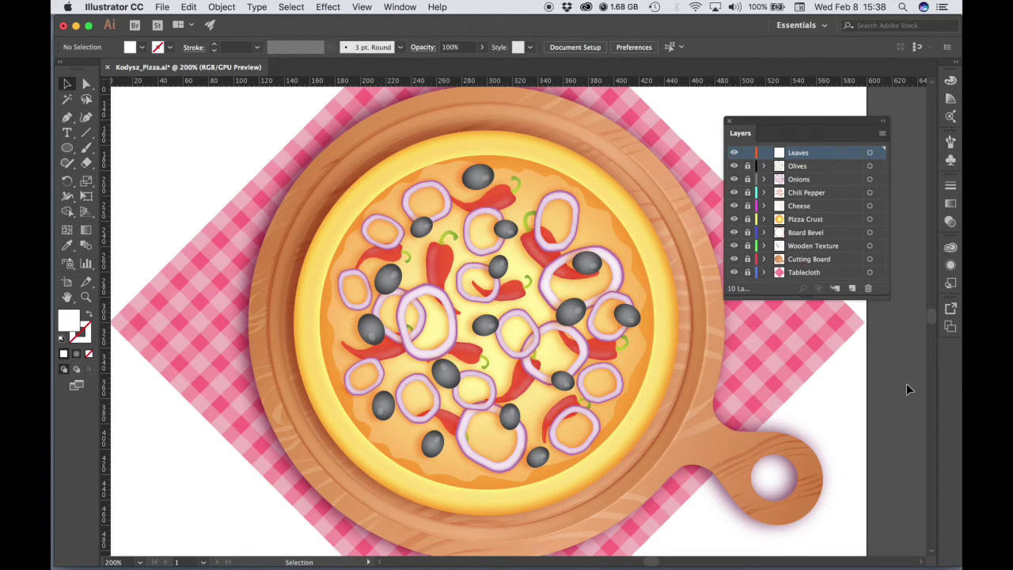
Show the Symbols panel, detach it as a floating panel and enlarge it to reveal all its symbols.
left_click(952, 162)
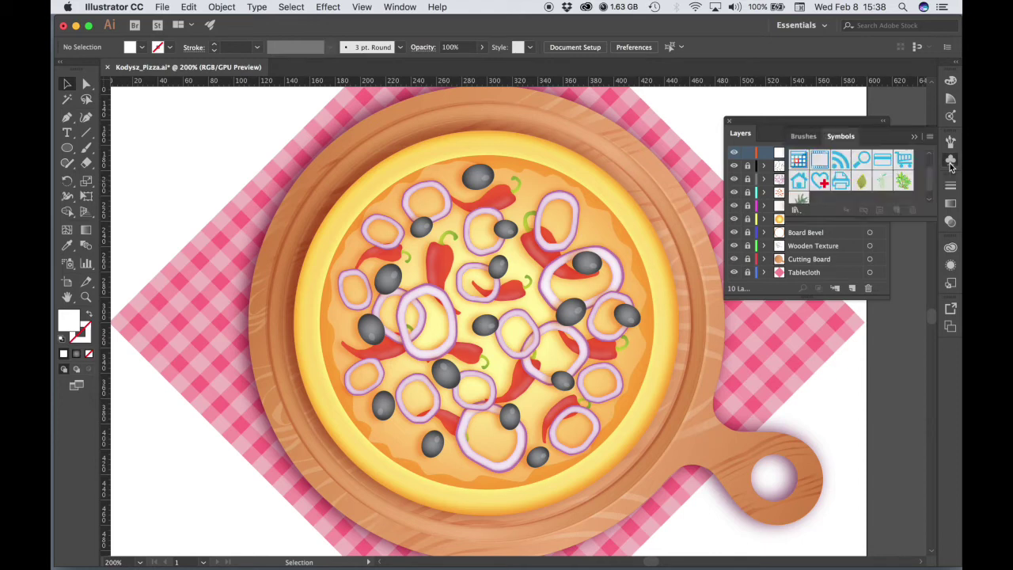
mouse_move(846, 144)
left_mouse_down()
mouse_move(804, 272)
mouse_move(621, 115)
mouse_move(241, 162)
mouse_move(244, 147)
left_mouse_up()
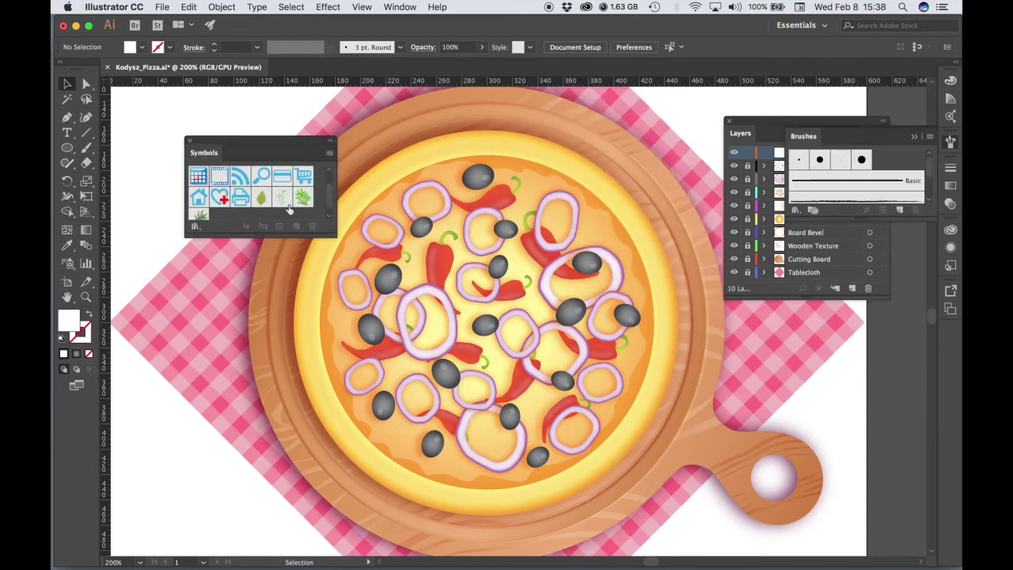
left_click(951, 143)
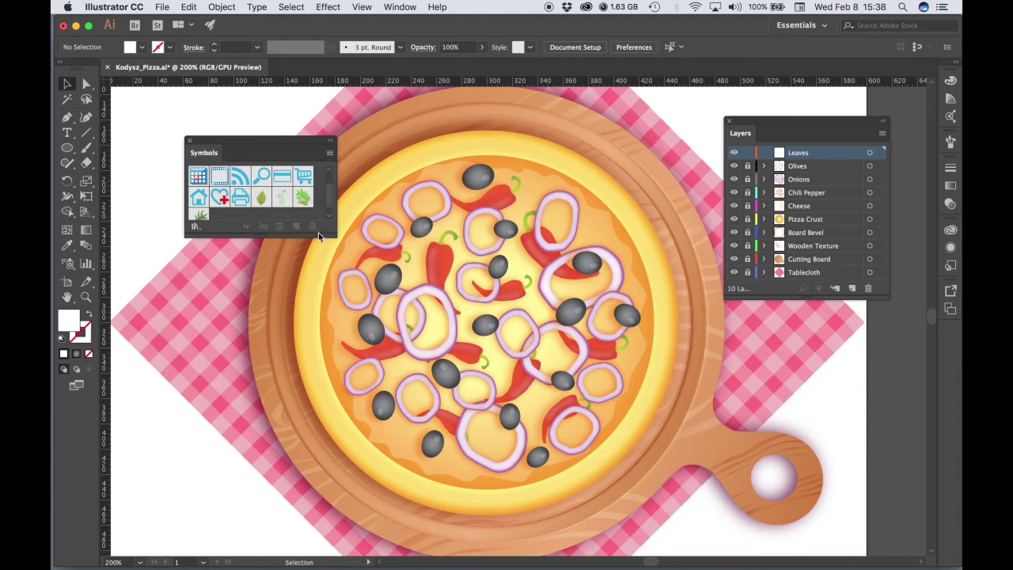
left_click_drag(330, 232, 331, 290)
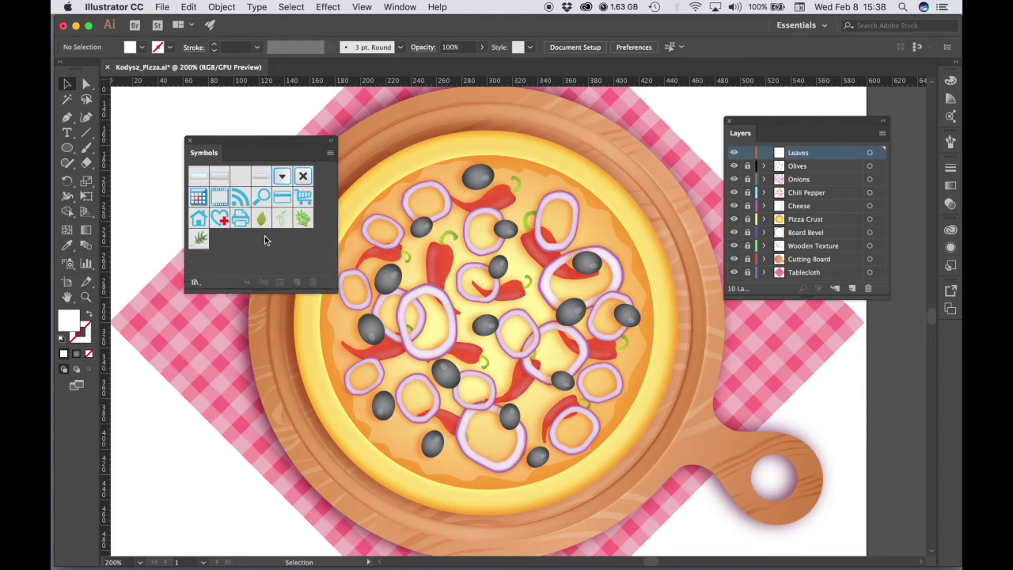
Open the Flowers symbol library and position it near the lower edge of the Layers panel.
left_click(331, 157)
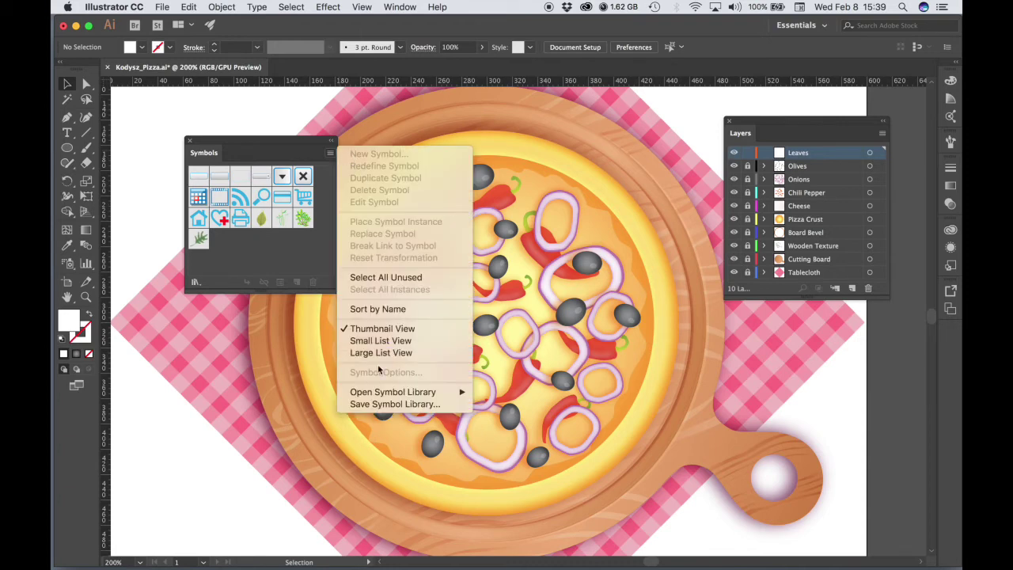
mouse_move(375, 394)
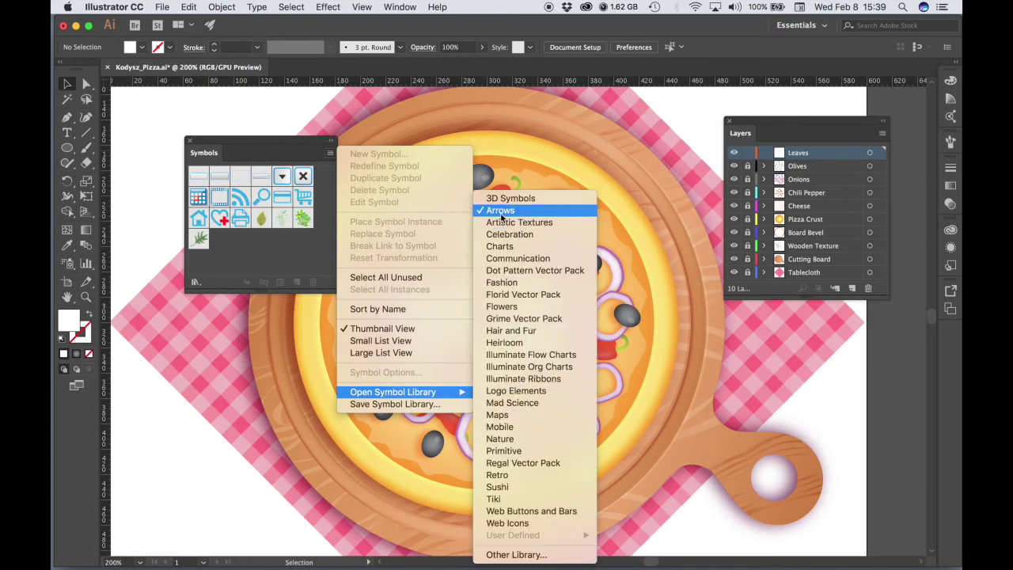
left_click(504, 310)
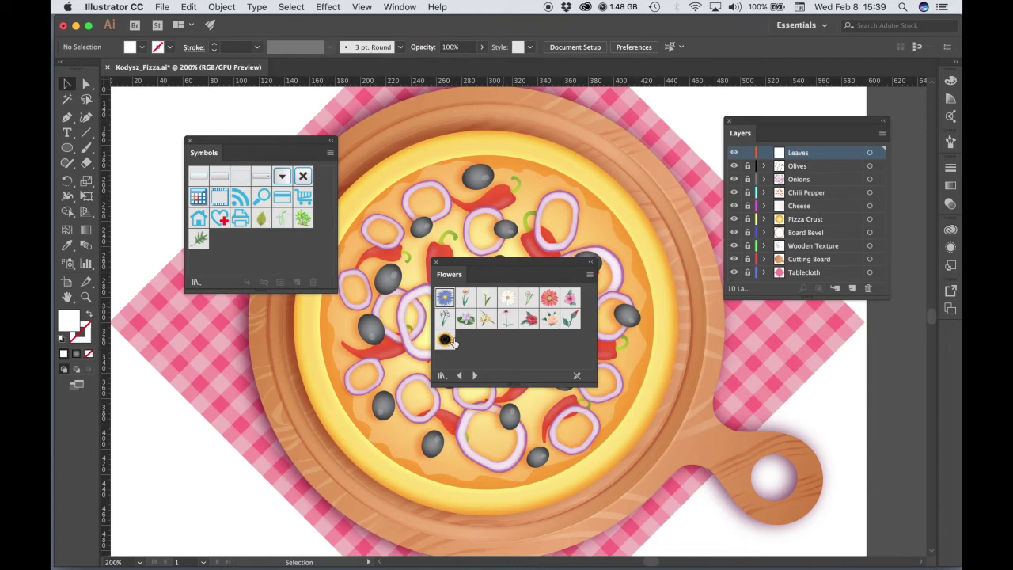
left_click_drag(489, 268, 667, 302)
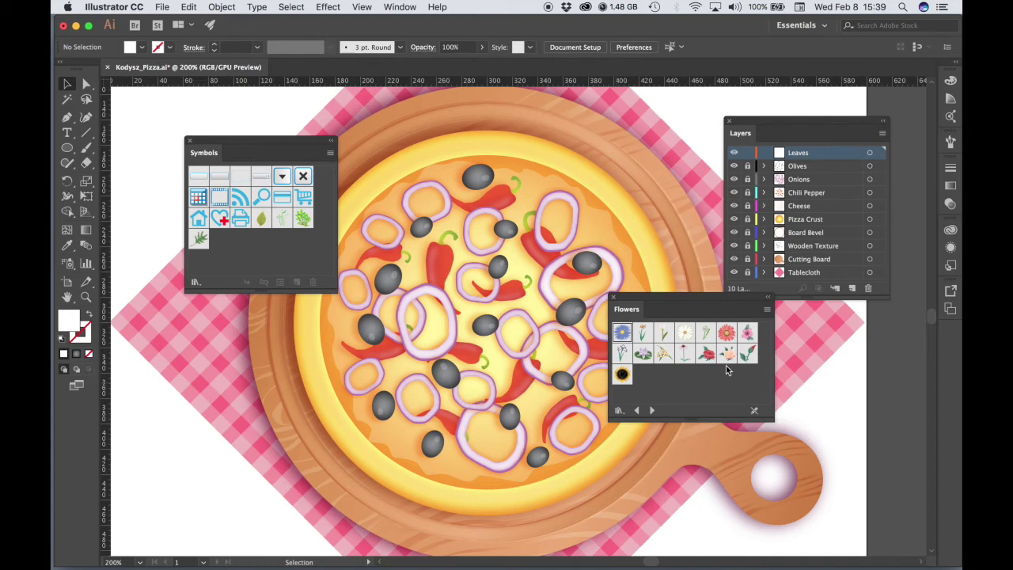
left_click_drag(685, 309, 720, 329)
Place an instance of the Rosebud symbol on the blank artboard area beside the tablecloth and scale it up slightly.
left_click_drag(782, 377, 178, 461)
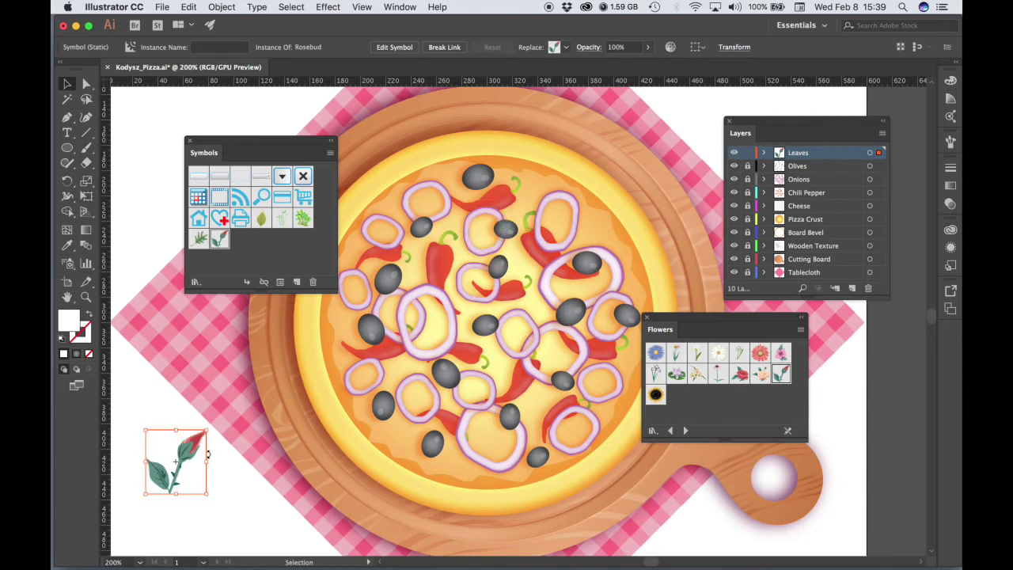
left_click(181, 456)
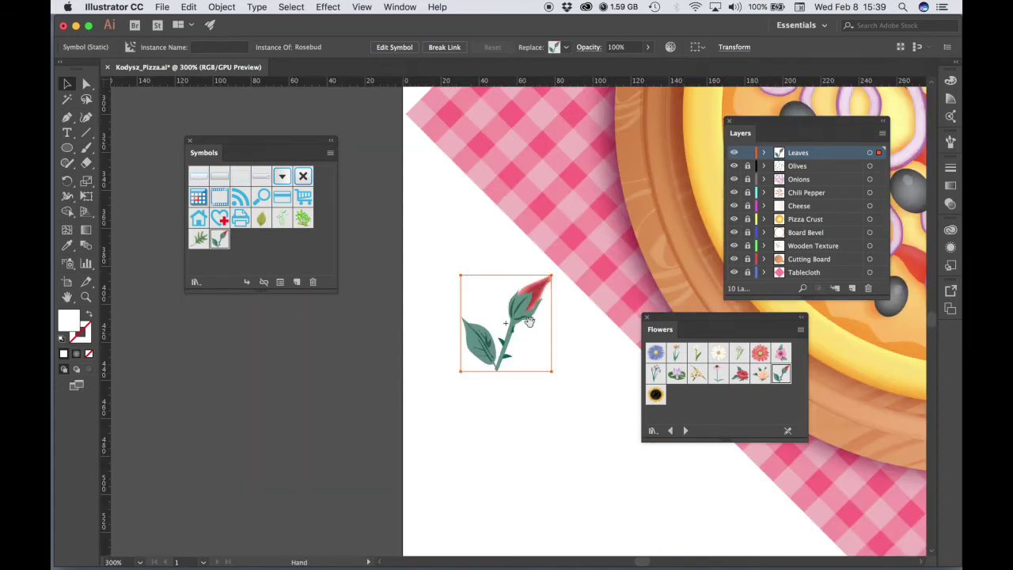
key("v")
scroll(519, 333, "up", 2)
scroll(519, 332, "right", 2)
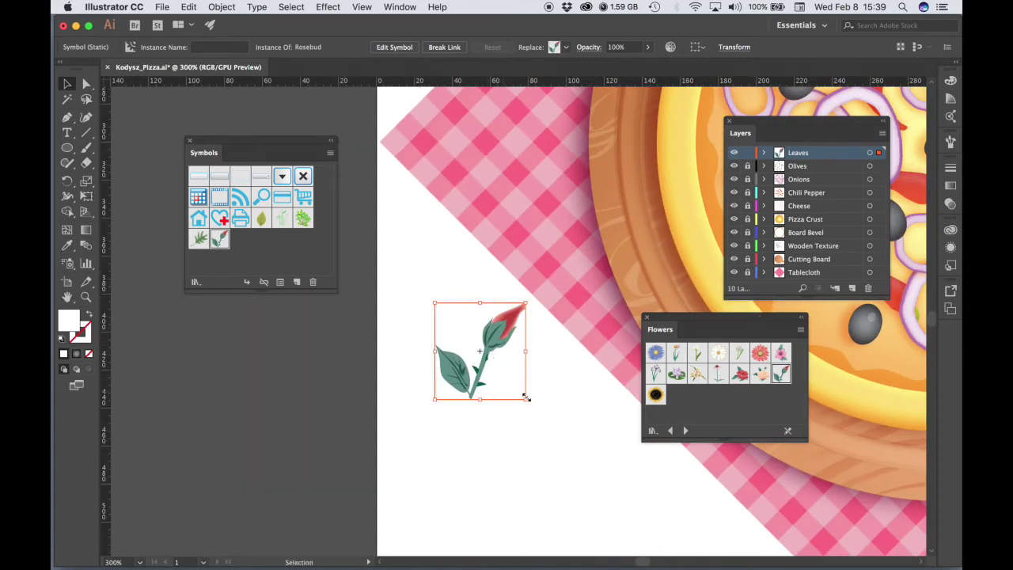
left_click_drag(526, 400, 531, 423)
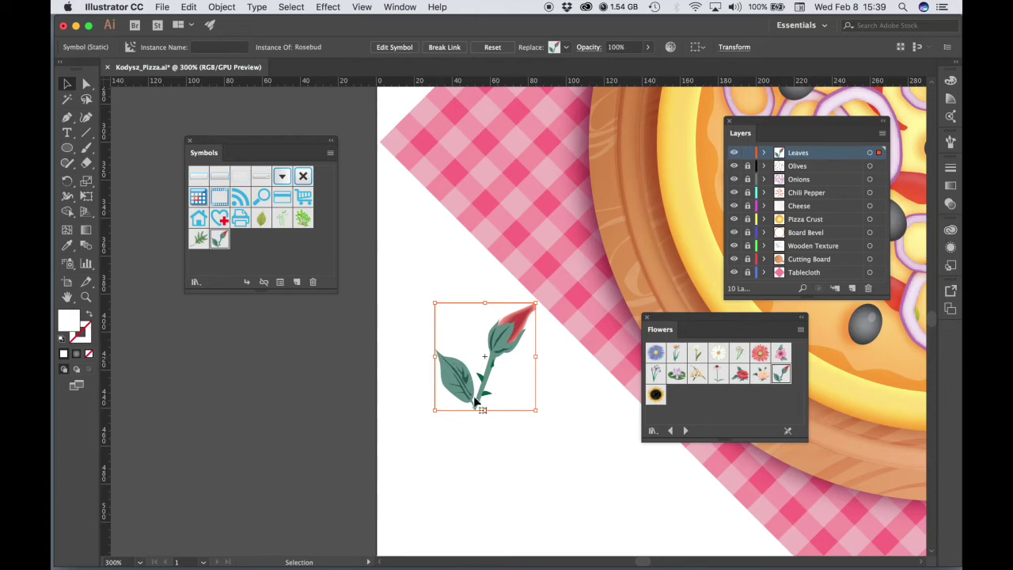
Break the rosebud's link to its symbol and ungroup the artwork.
right_click(497, 338)
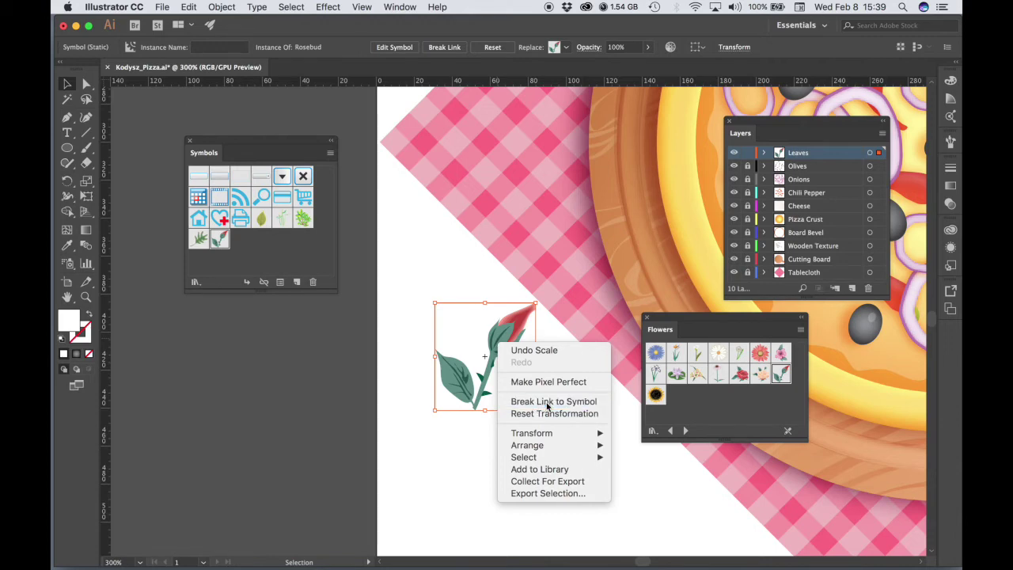
left_click(546, 406)
right_click(497, 352)
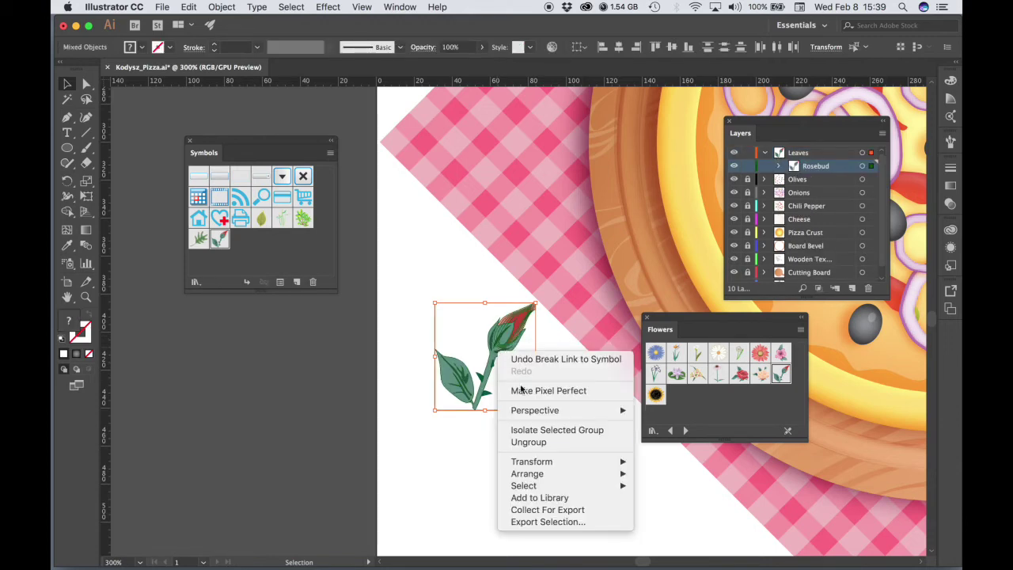
left_click(538, 442)
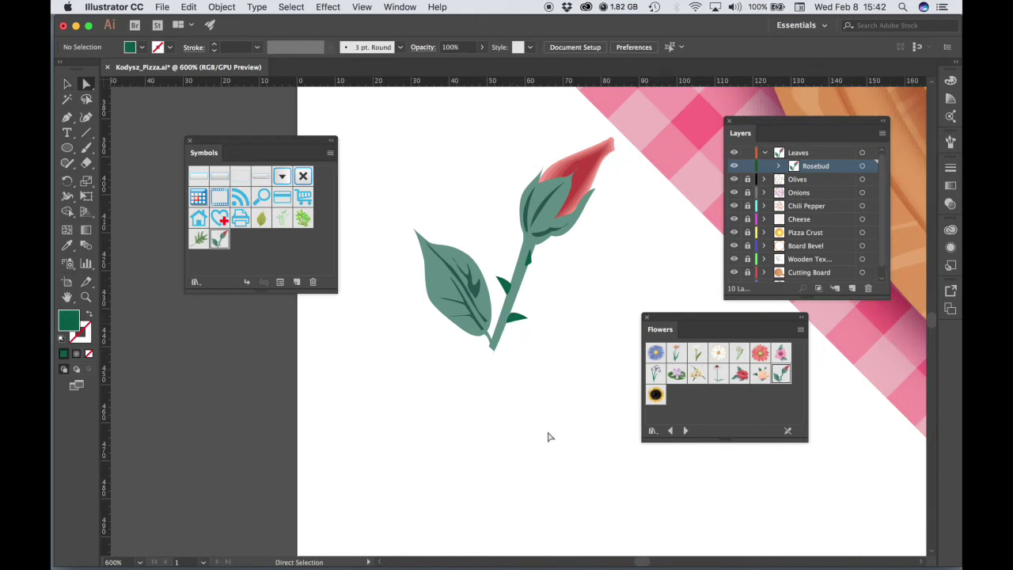
Try moving the two lower thorns away from the rosebud's stem, and undo both moves.
left_click(515, 320)
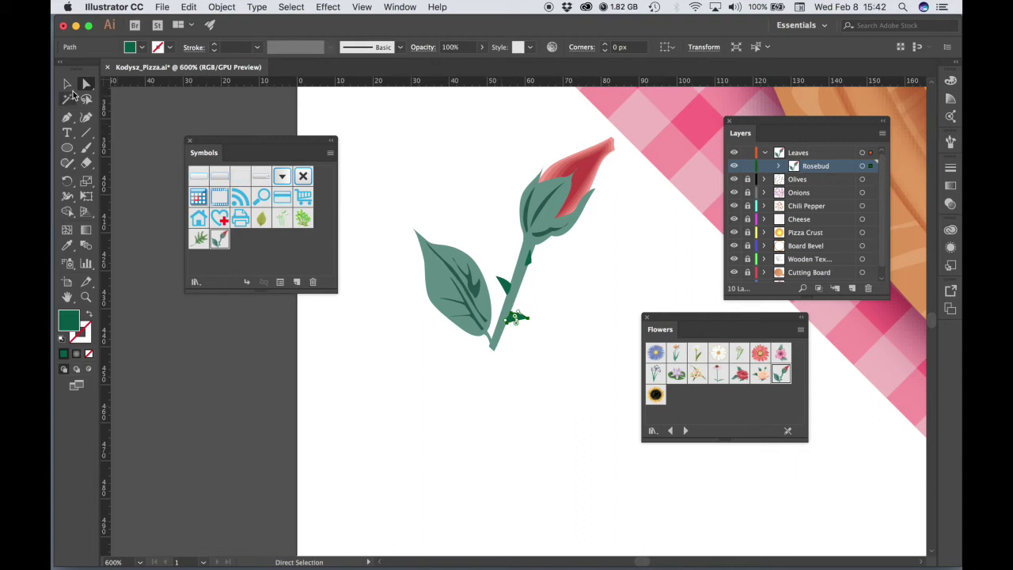
key("v")
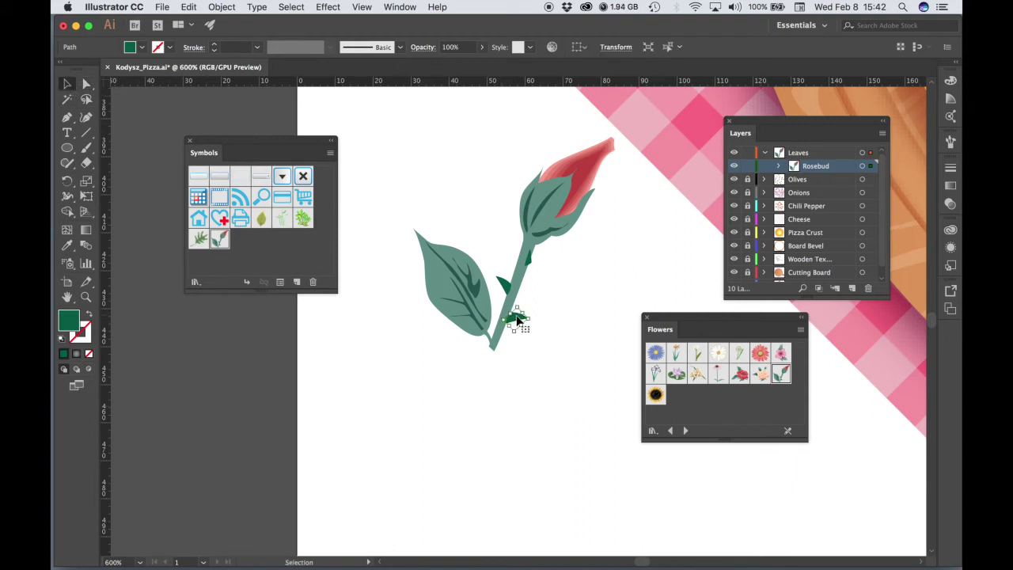
left_click_drag(516, 318, 583, 272)
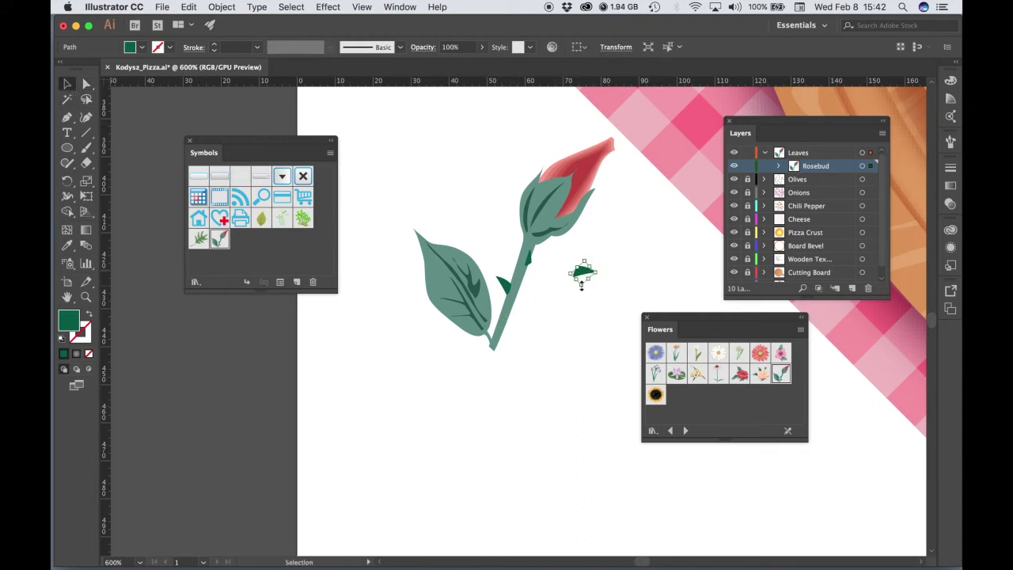
left_click(503, 283)
left_click_drag(503, 284, 478, 204)
key("super+z")
key("super+z")
Delete the rosebud's flower, stem and leftover bounding path, keeping the leaf and the two lower thorns.
left_click(487, 322)
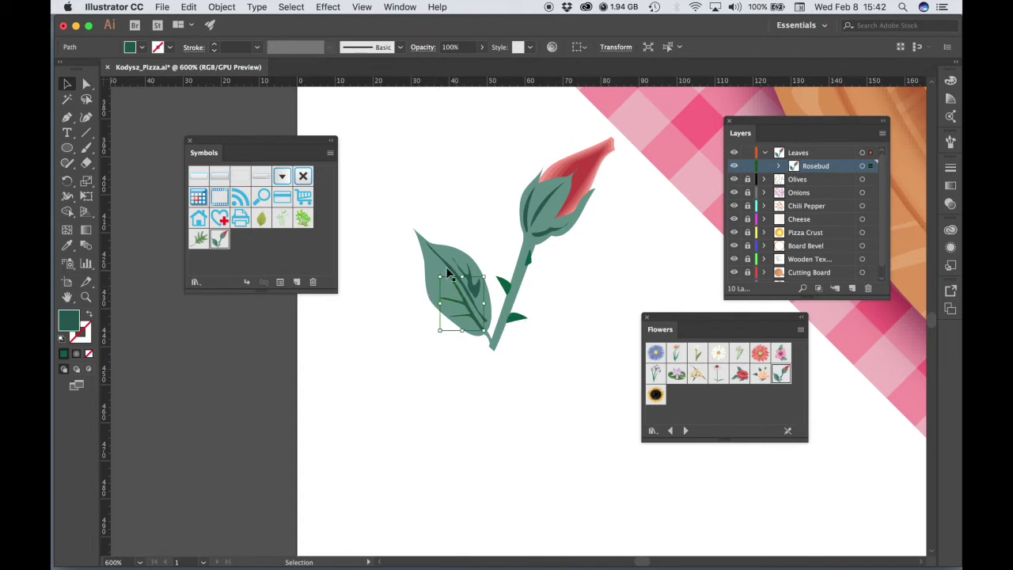
left_click(467, 271)
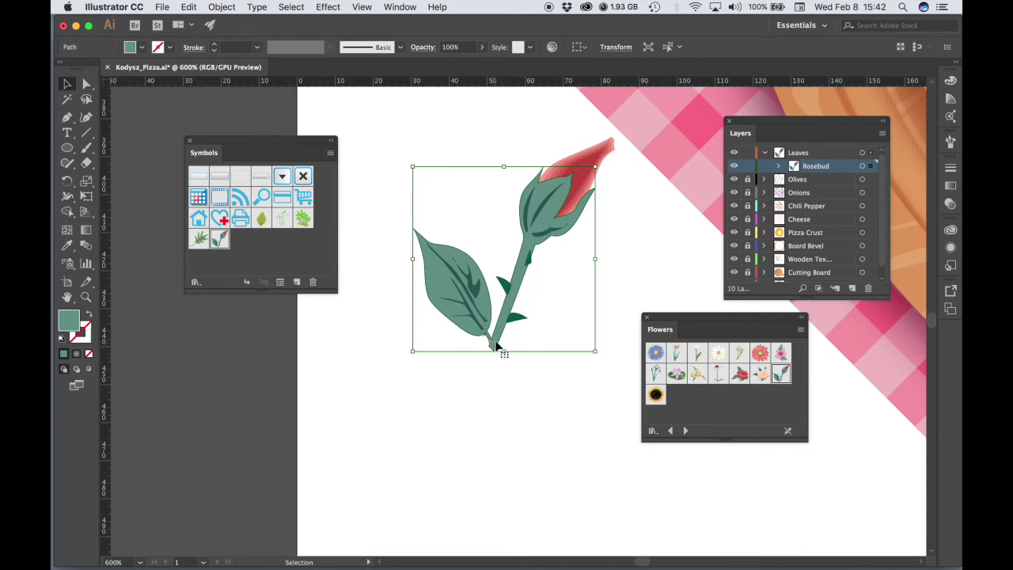
left_click(87, 84)
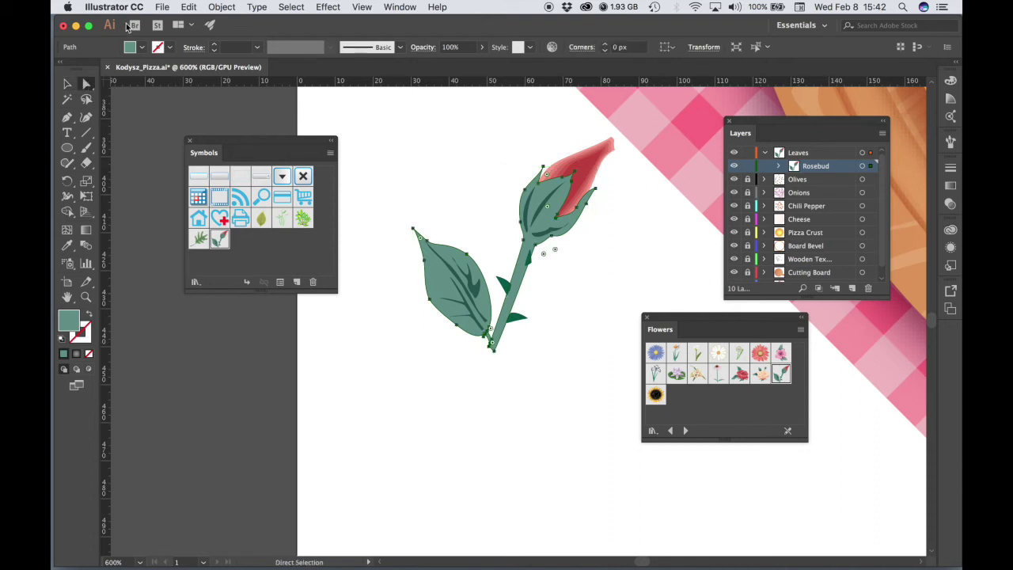
left_click_drag(598, 267, 515, 155)
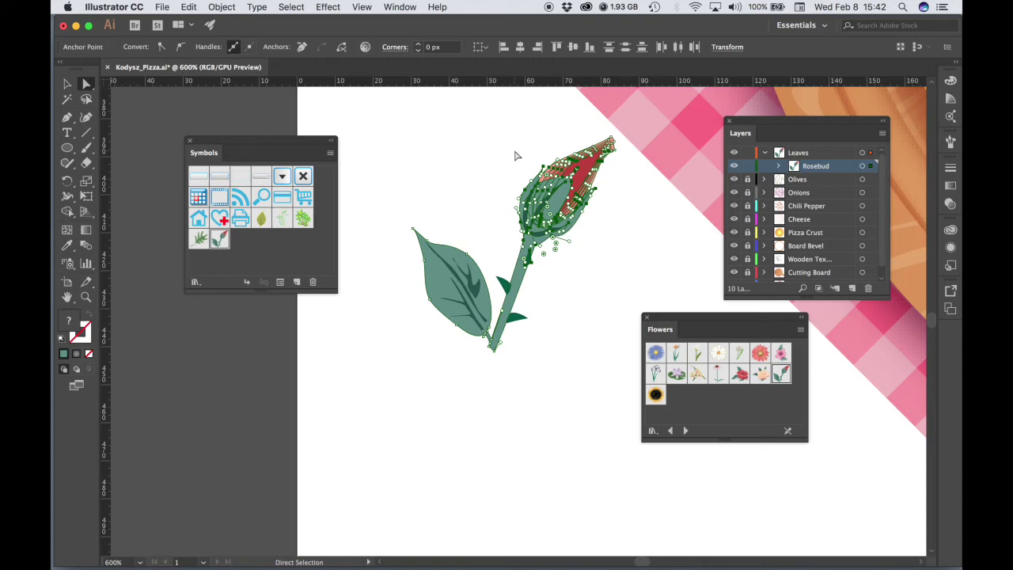
key("Delete")
key("Delete")
key("ctrl+z")
left_click(554, 148)
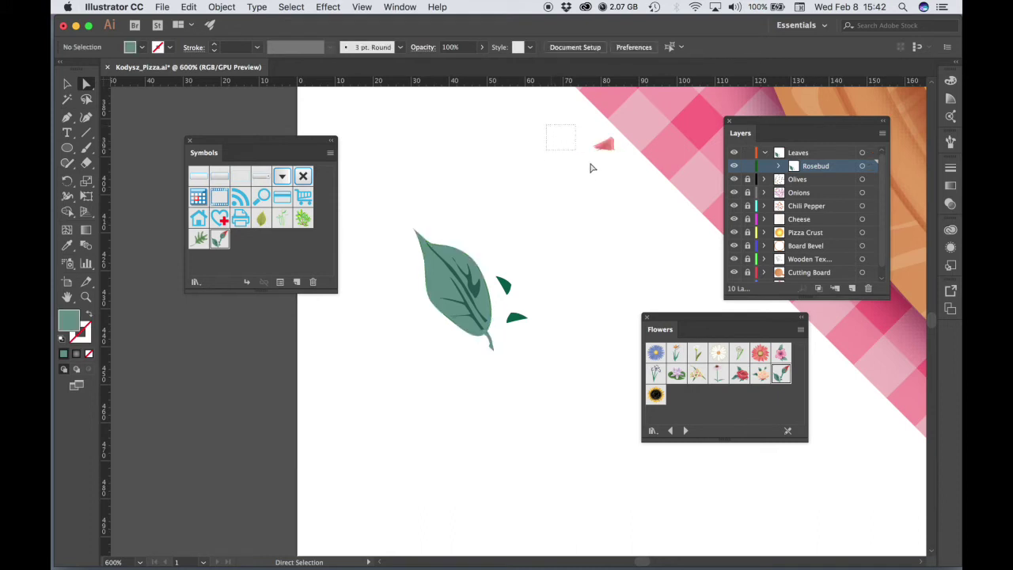
key("ctrl+a")
key("Delete")
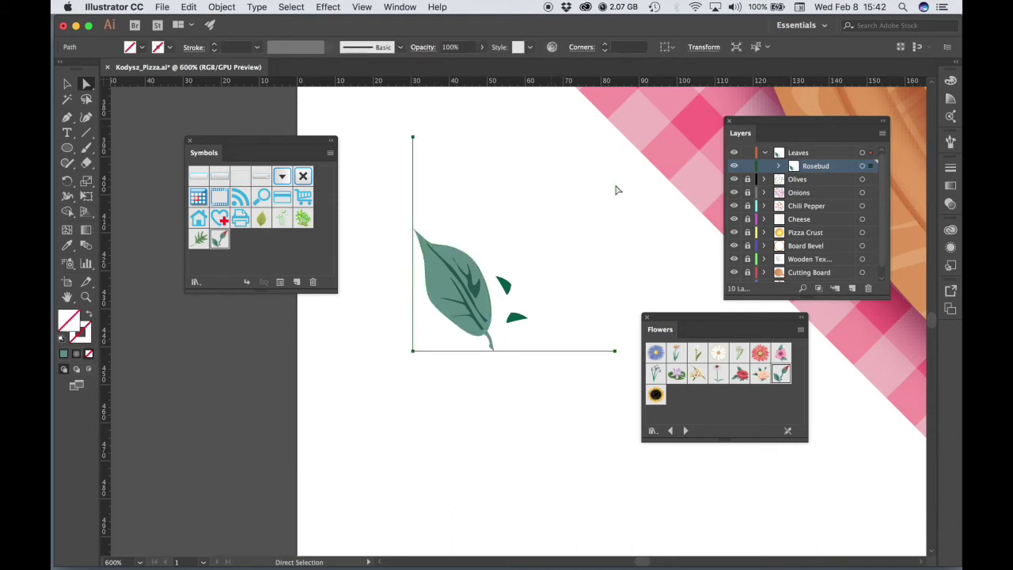
left_click(559, 383)
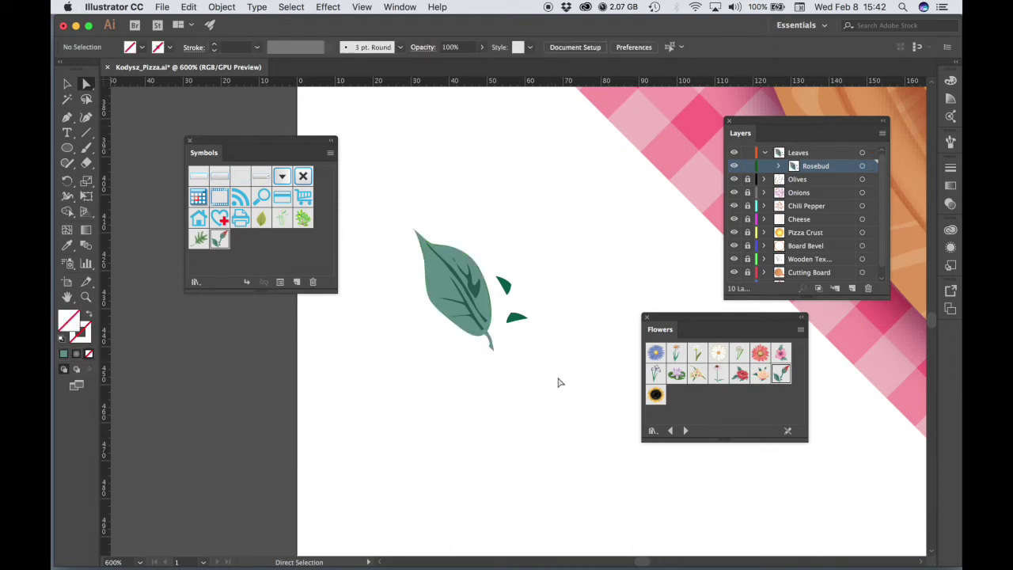
Delete the two loose thorns beside the rosebud's leaf.
left_click_drag(524, 320, 499, 273)
key("Delete")
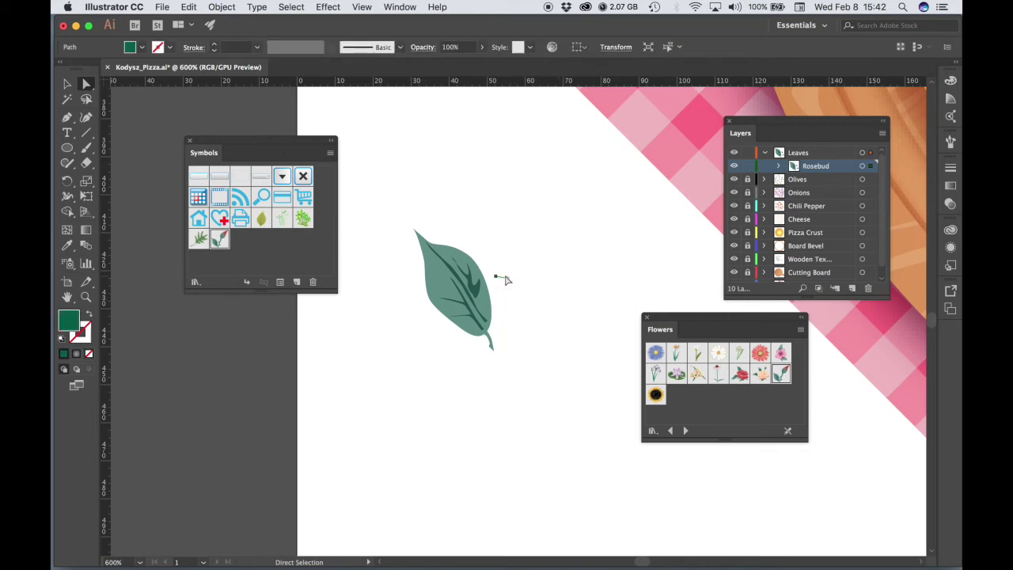
key("Delete")
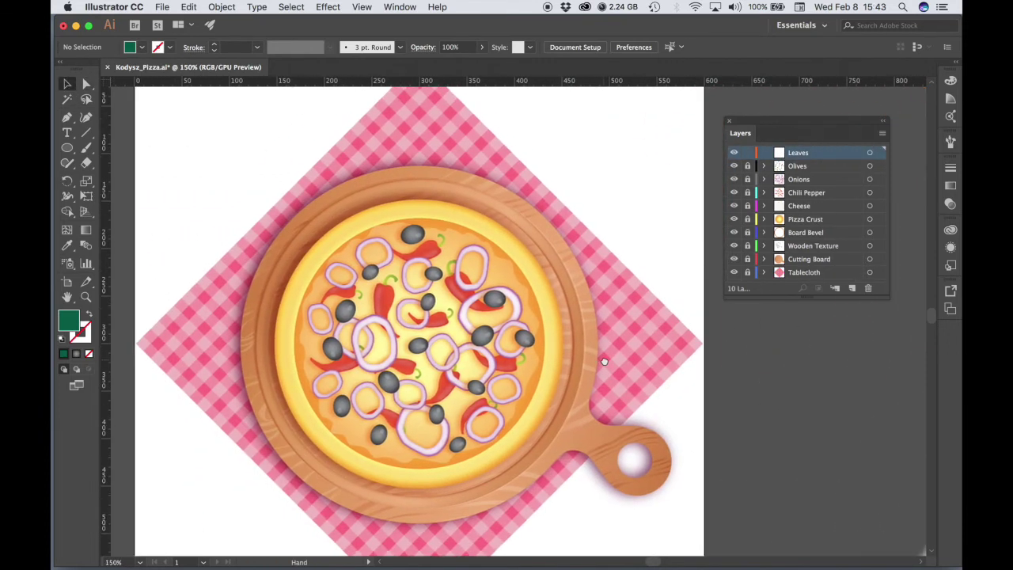
Place PizzaLeaf.jpg as a linked image on the Leaves layer, above and right of the pizza, scaled to about 76 × 63 px.
left_click_drag(604, 361, 598, 362)
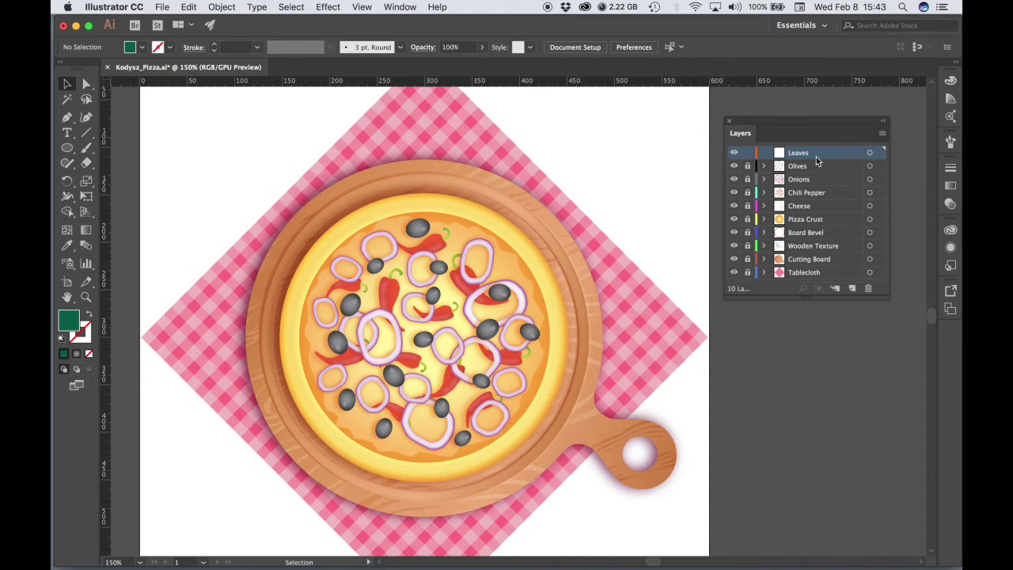
left_click(158, 6)
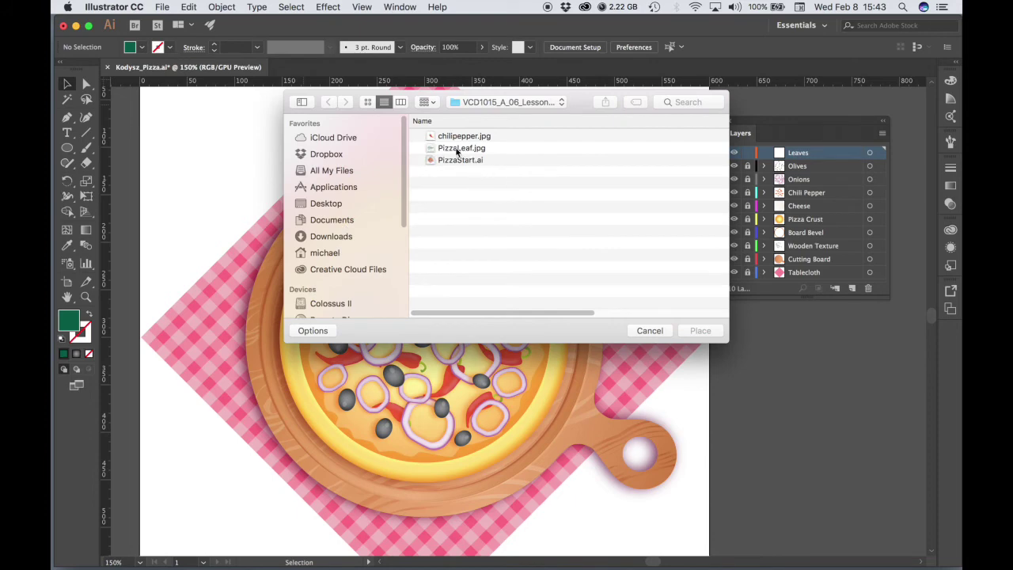
left_click(470, 150)
left_click(700, 331)
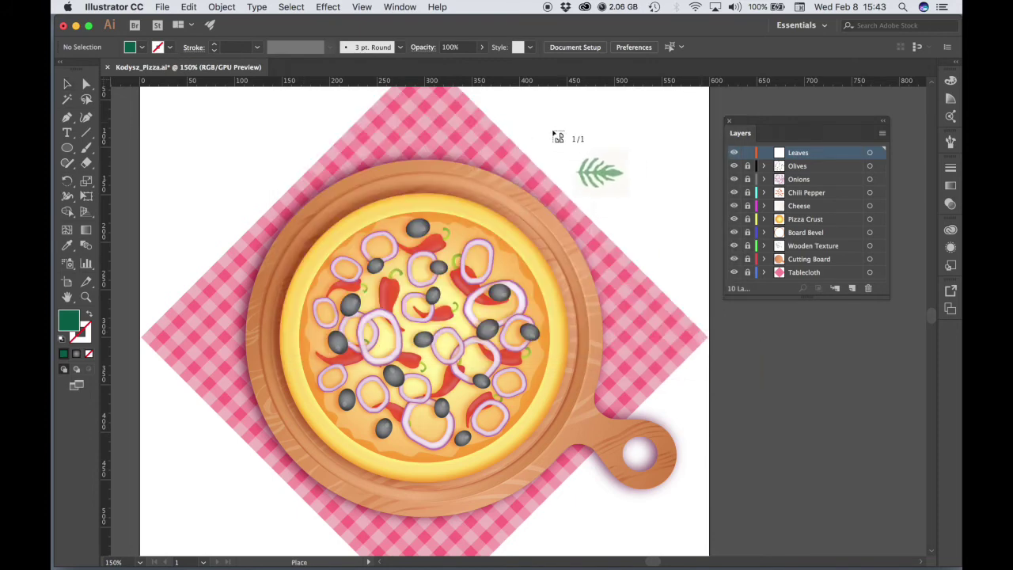
left_click(554, 129)
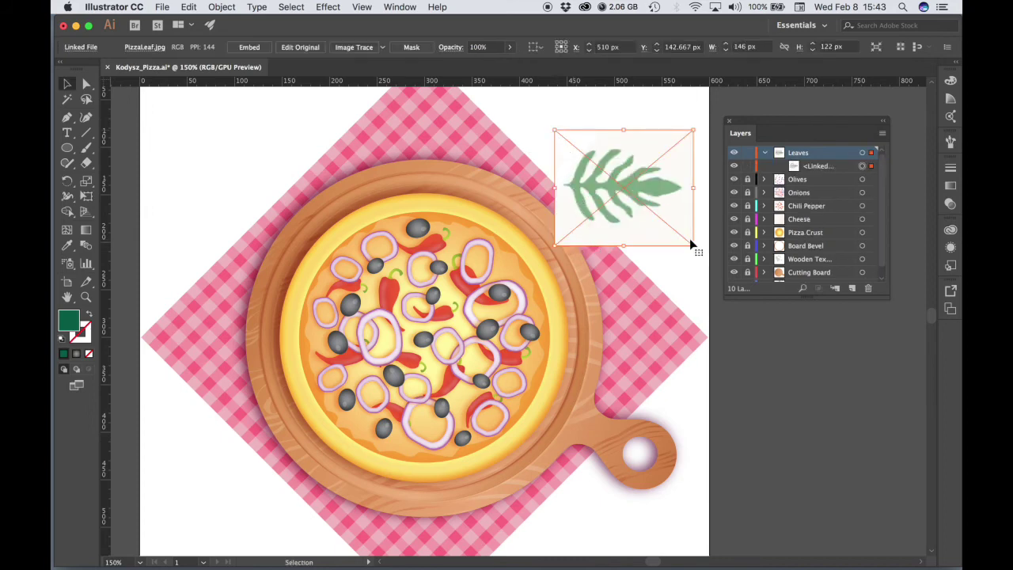
left_click_drag(694, 245, 627, 190)
left_click_drag(578, 165, 594, 161)
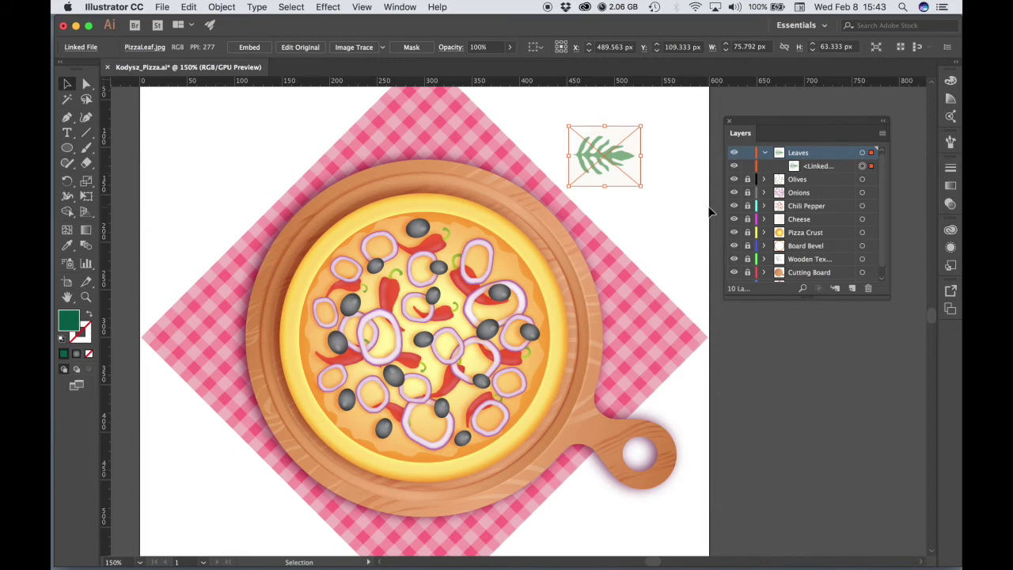
Collapse the Leaves layer holding the linked leaf image and add a new layer above it, also named Leaves.
left_click(764, 152)
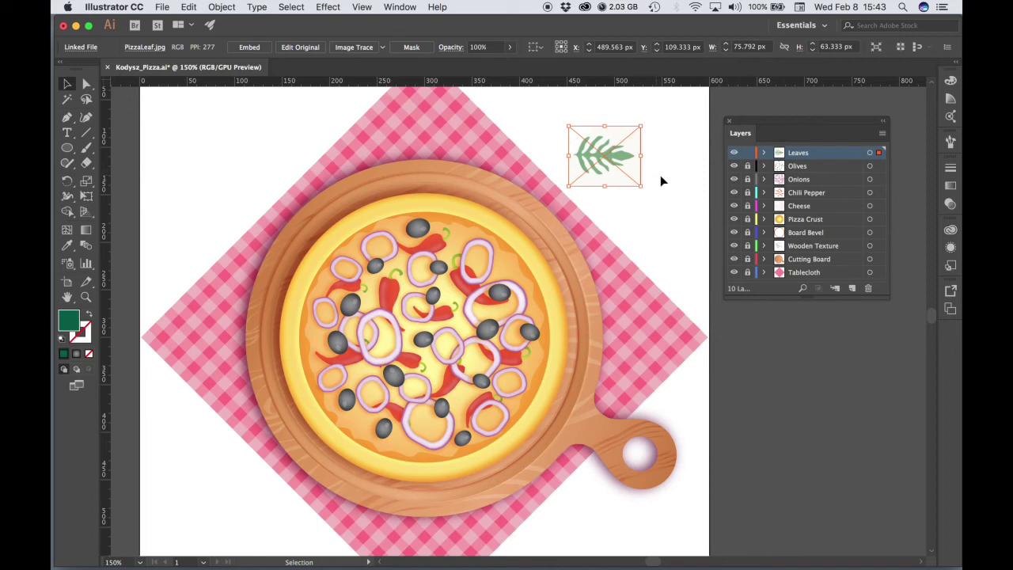
key("z")
left_click(631, 162)
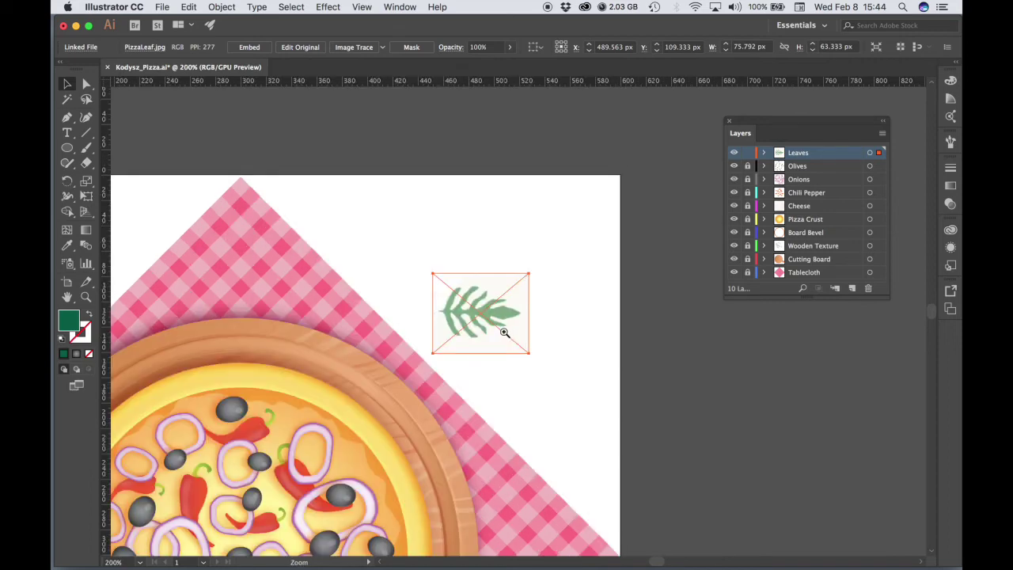
left_click(507, 334)
left_click(499, 332)
left_click(499, 317)
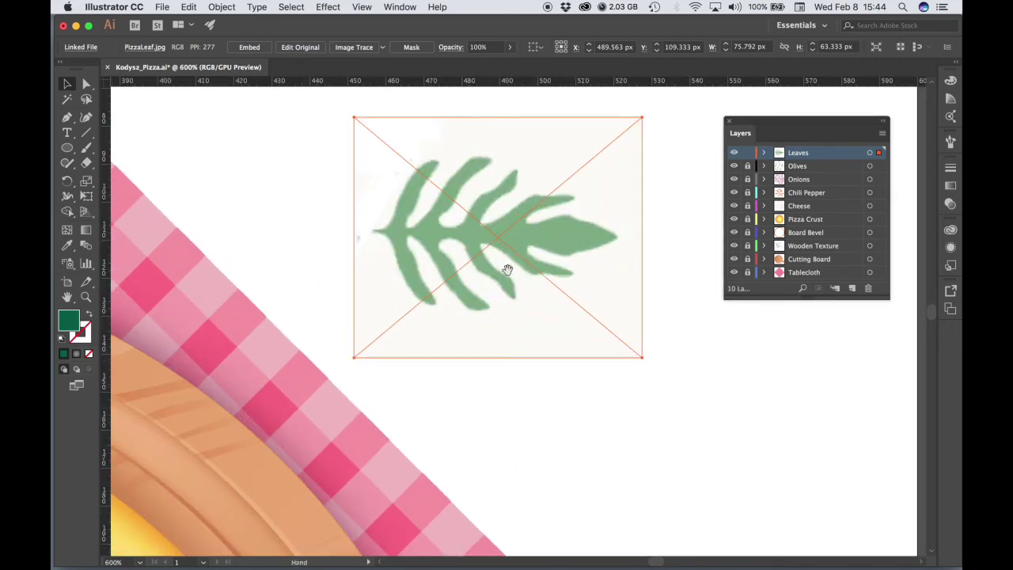
left_click(506, 268)
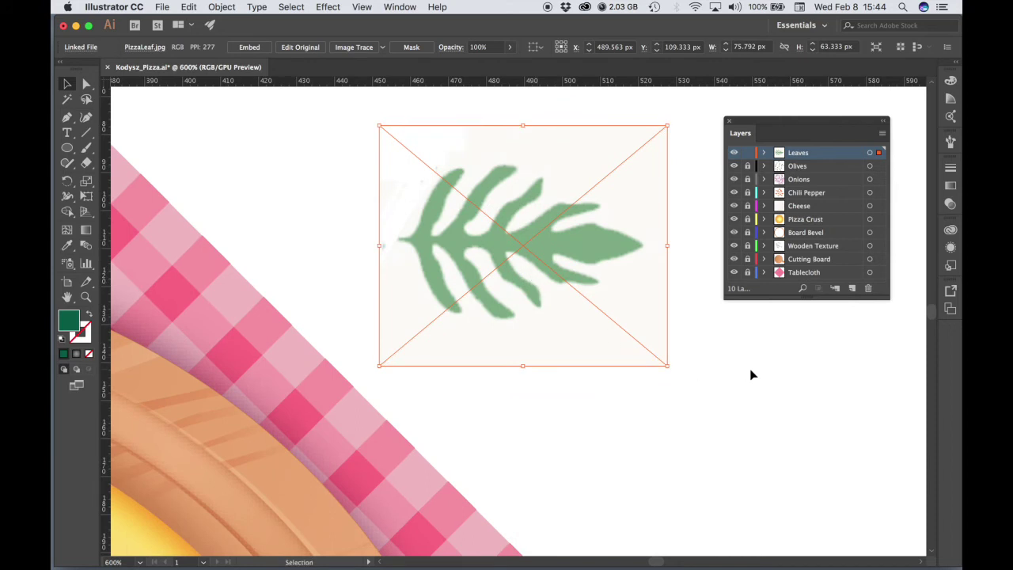
left_click_drag(796, 156, 814, 158)
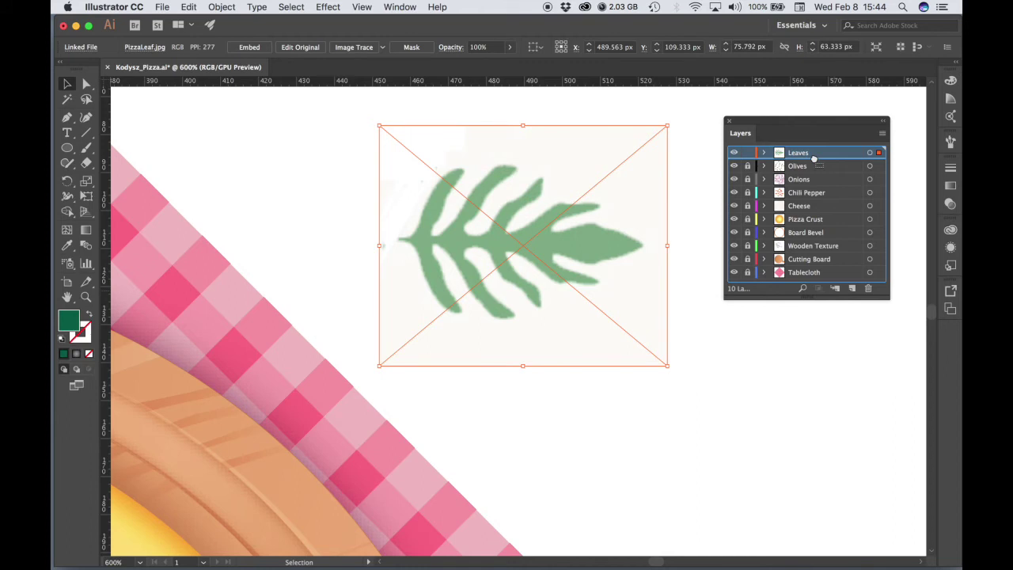
left_click_drag(813, 158, 814, 158)
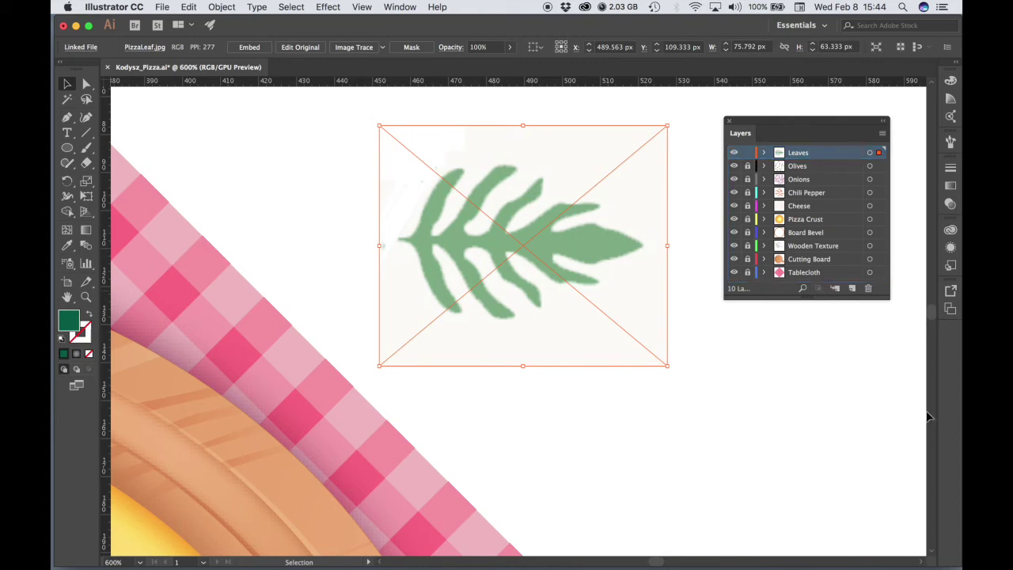
left_click(852, 288)
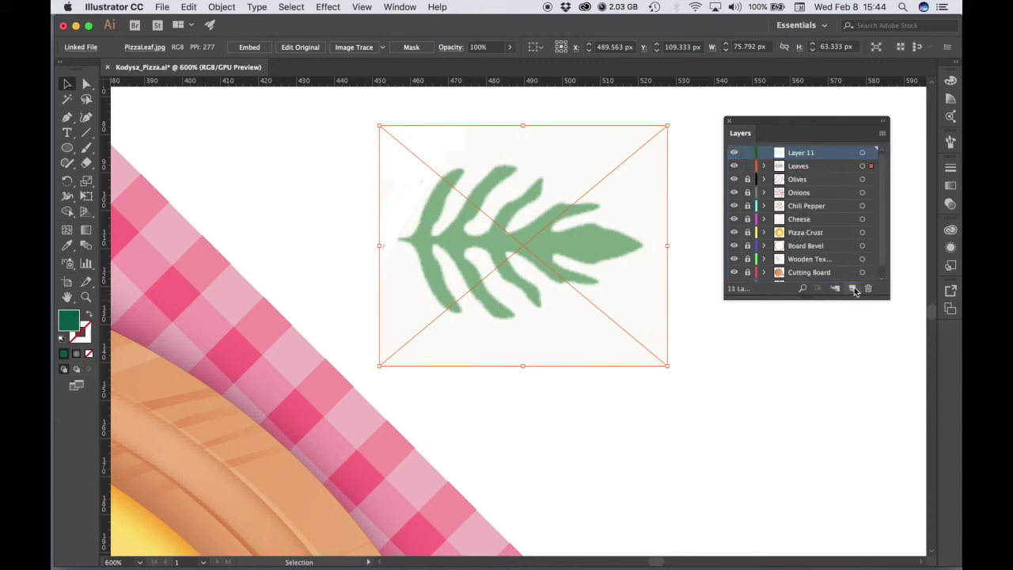
double_click(799, 153)
type("Leave")
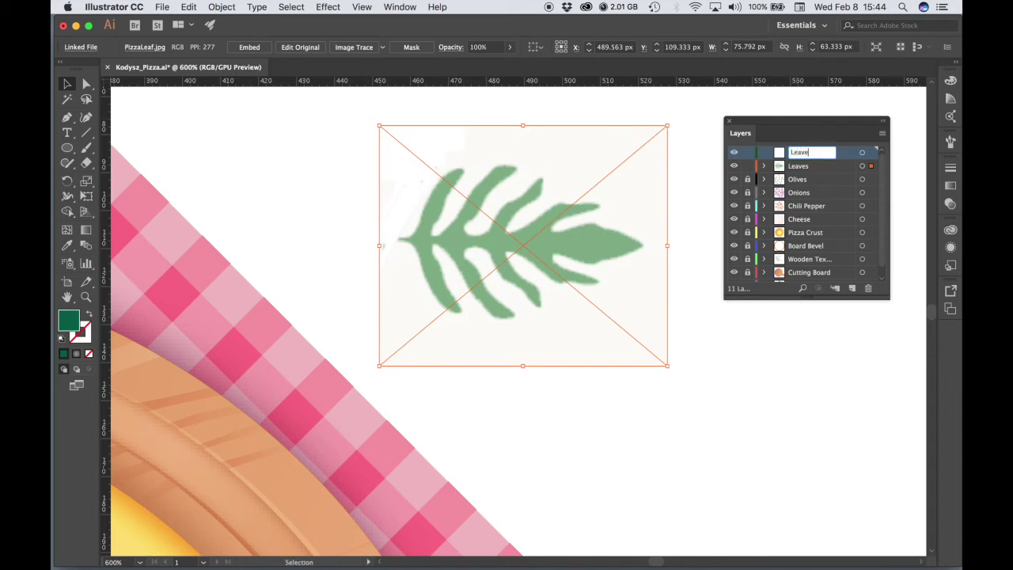
type("s")
key("Return")
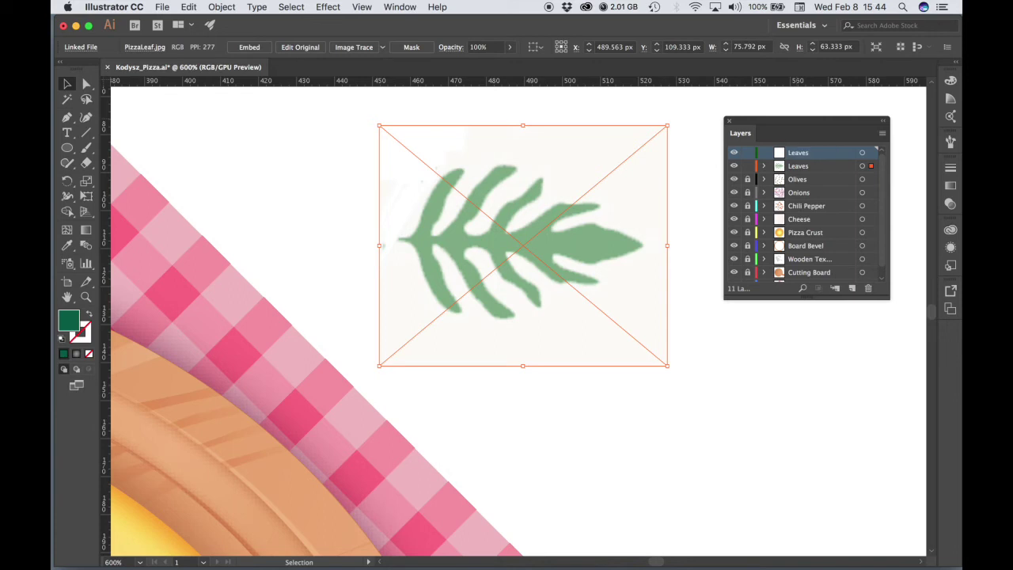
Lock the lower Leaves layer containing the reference image and dim its images to 50%.
left_click(801, 167)
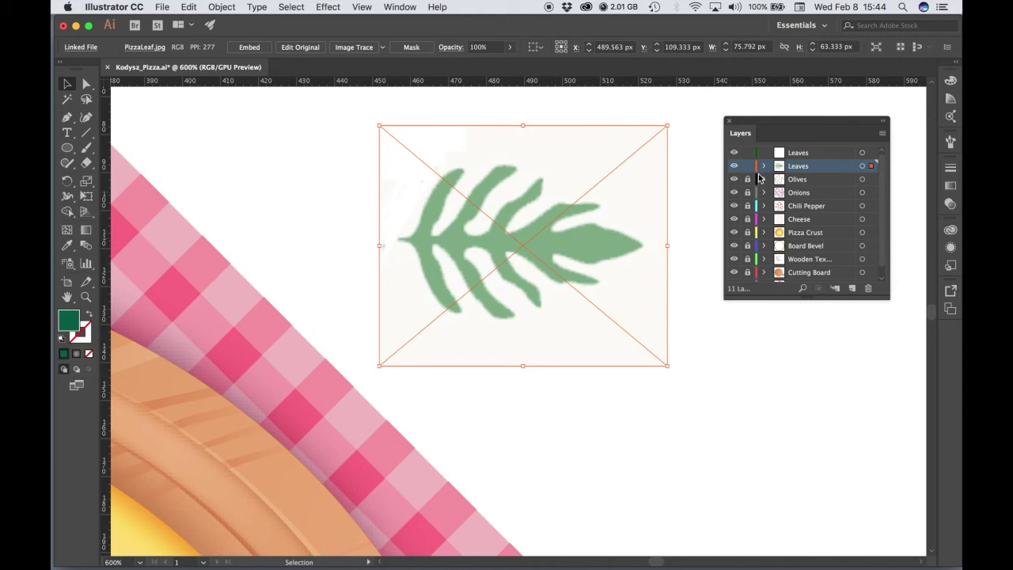
left_click(747, 165)
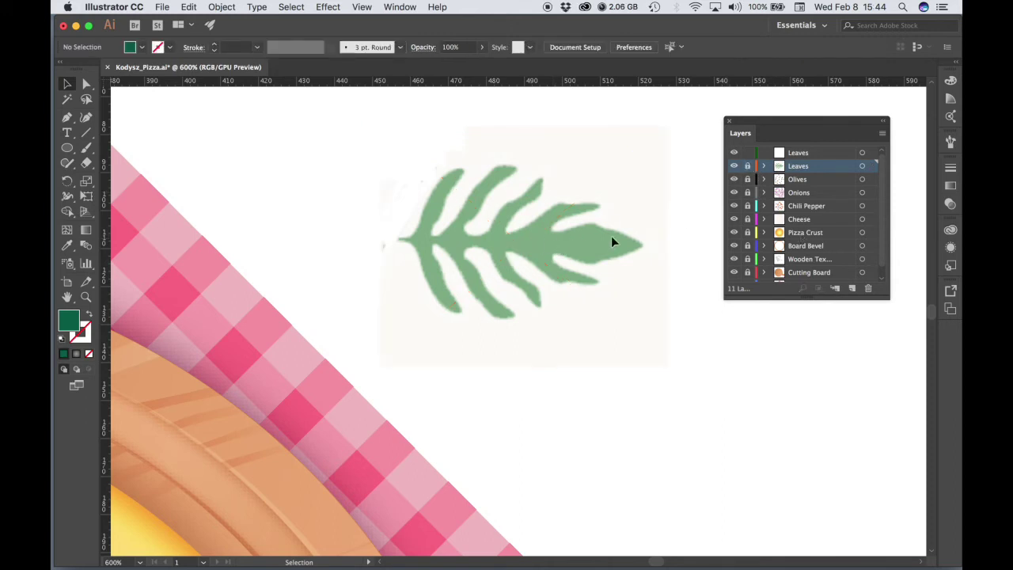
double_click(822, 166)
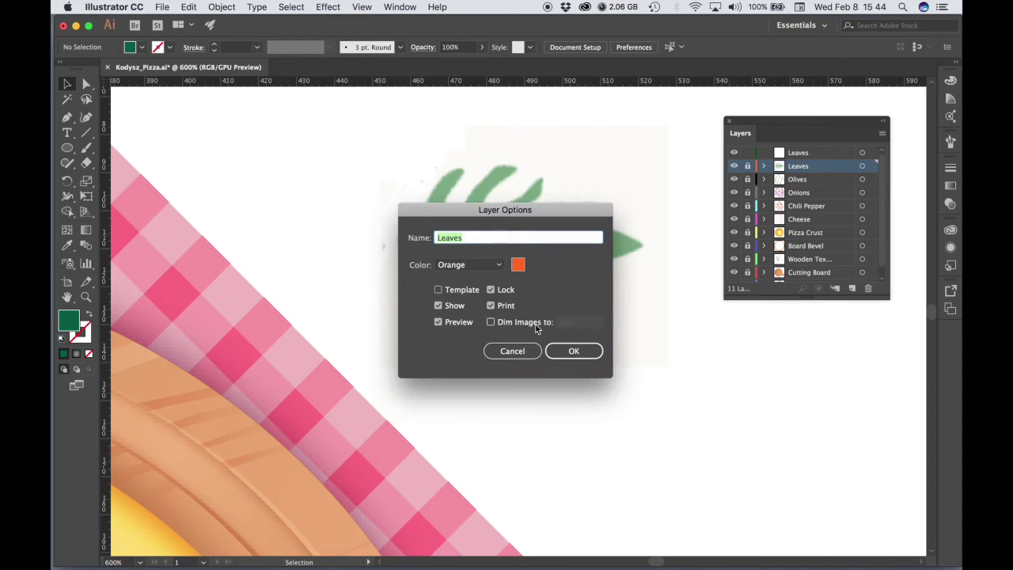
left_click(490, 322)
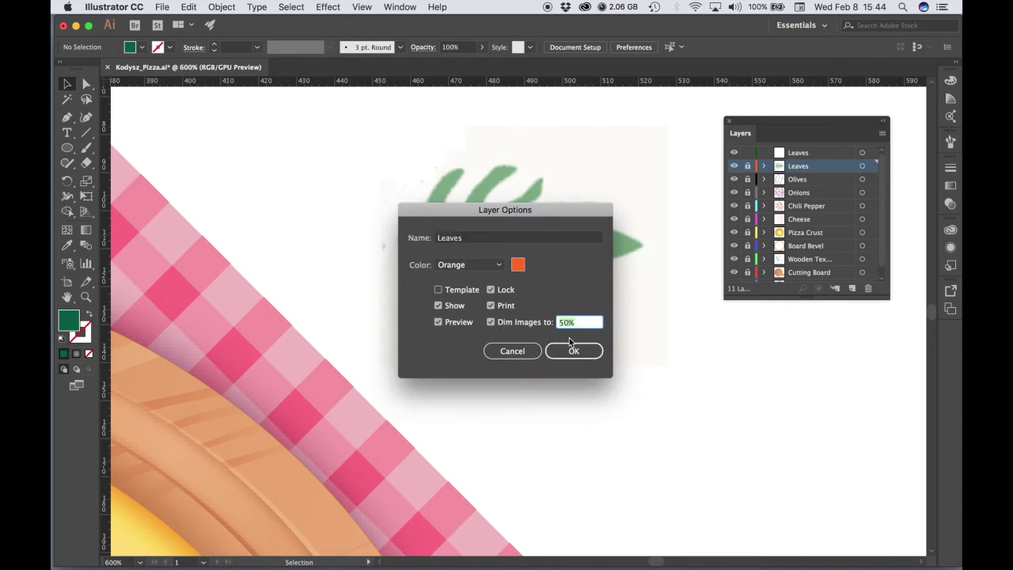
left_click(571, 348)
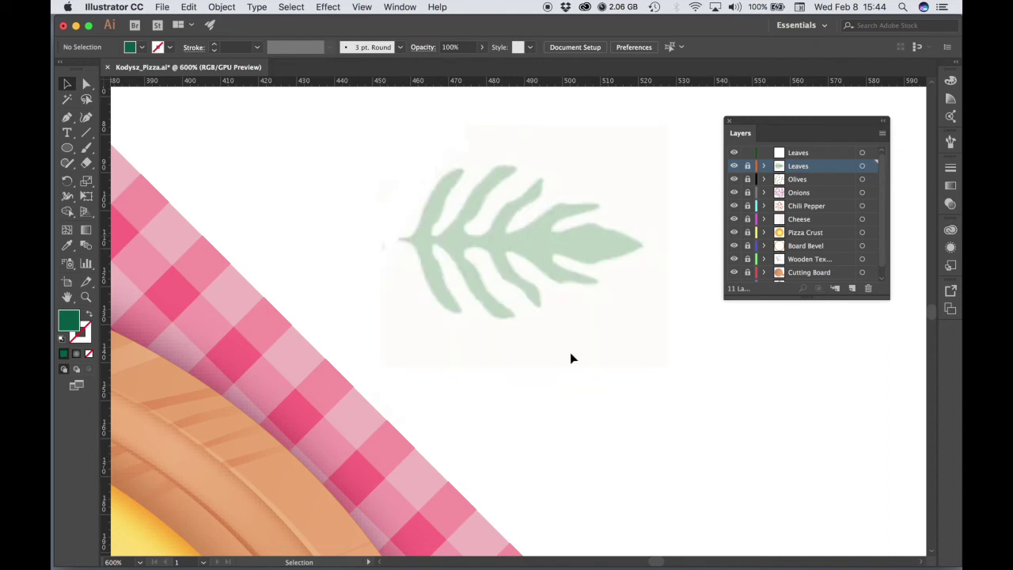
Make the new upper Leaves layer active and set the Pen tool to no fill with a black 0.25 pt stroke.
left_click(810, 154)
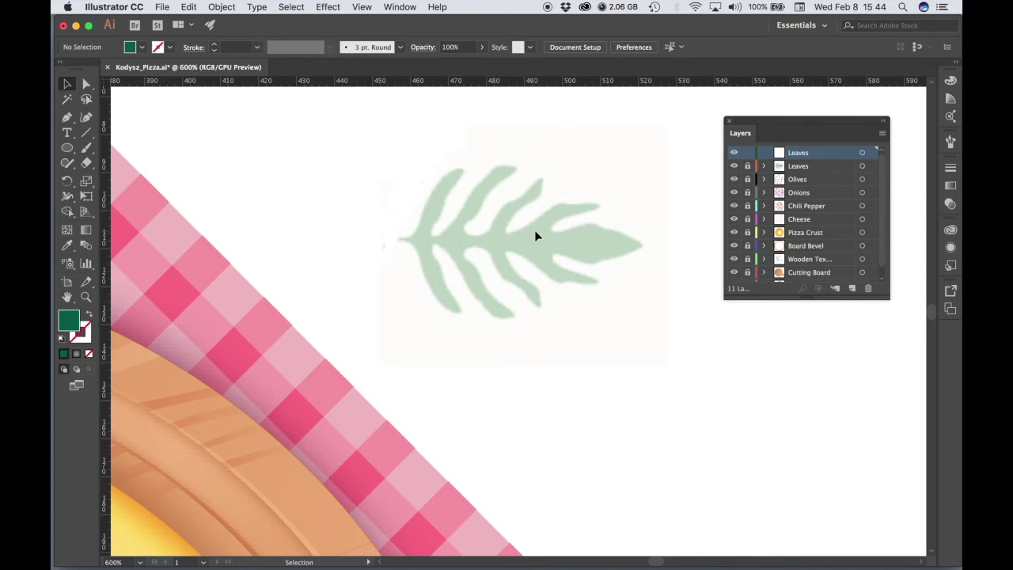
key("super+equal")
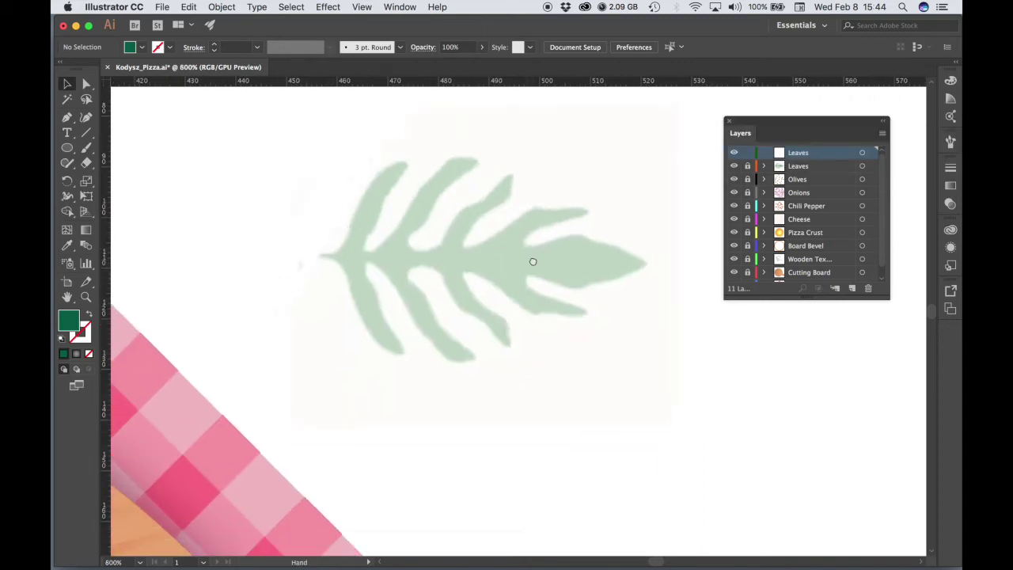
key("p")
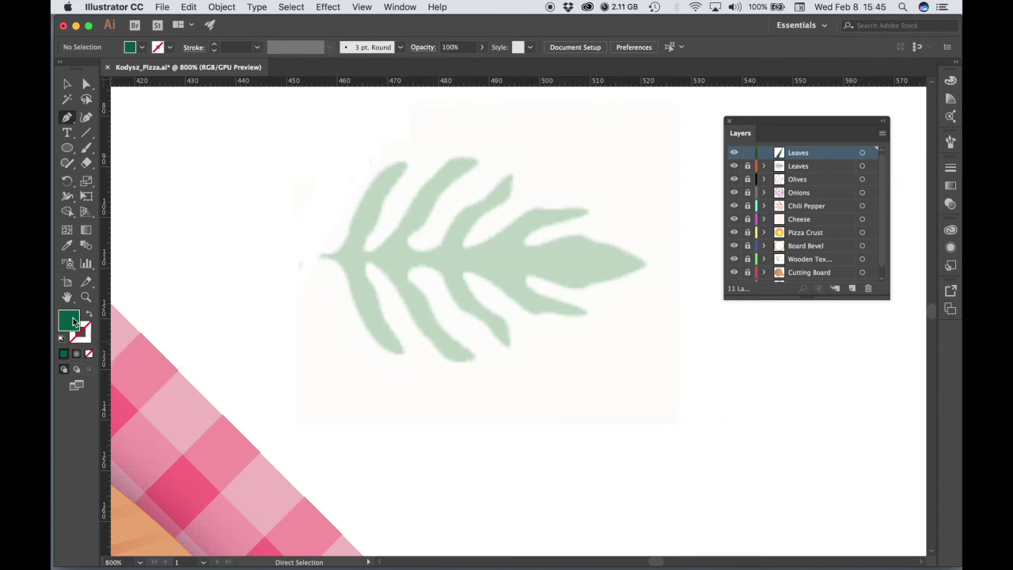
left_click(130, 47)
left_click(60, 71)
left_click(171, 47)
left_click(171, 48)
left_click(86, 69)
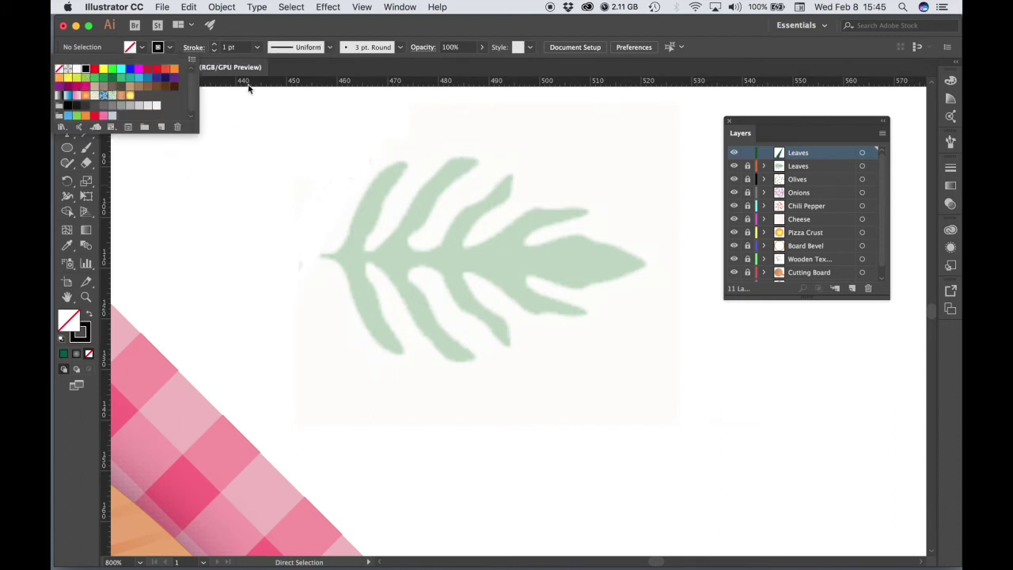
left_click(257, 47)
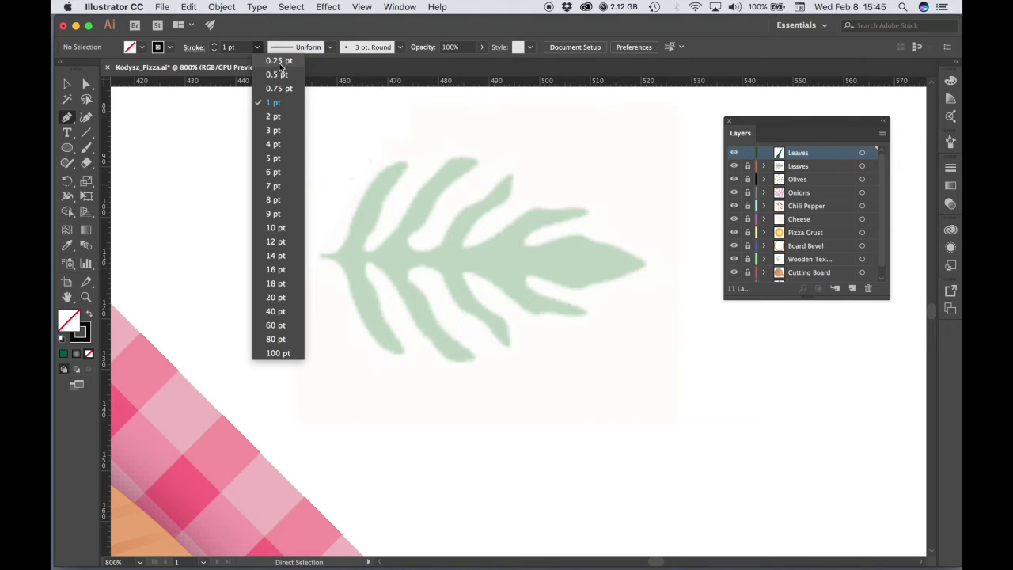
left_click(279, 63)
Trace the leaf's upper outline with the Pen tool from the stem end around the first leaflet to the second leaflet's tip.
left_click_drag(320, 253, 346, 240)
key("super+equal")
left_click_drag(540, 350, 303, 316)
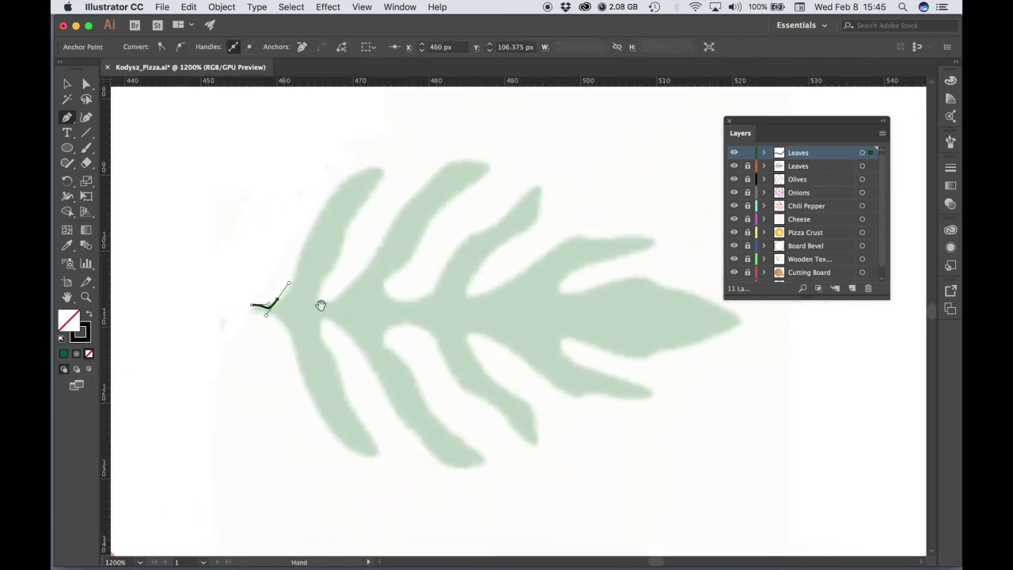
left_click(293, 274)
left_click(315, 224, "super")
mouse_move(319, 214)
left_mouse_down()
mouse_move(325, 193)
mouse_move(381, 171)
mouse_move(322, 283)
mouse_move(331, 302)
mouse_move(345, 298)
mouse_move(420, 194)
left_mouse_up()
left_click_drag(448, 162, 492, 168)
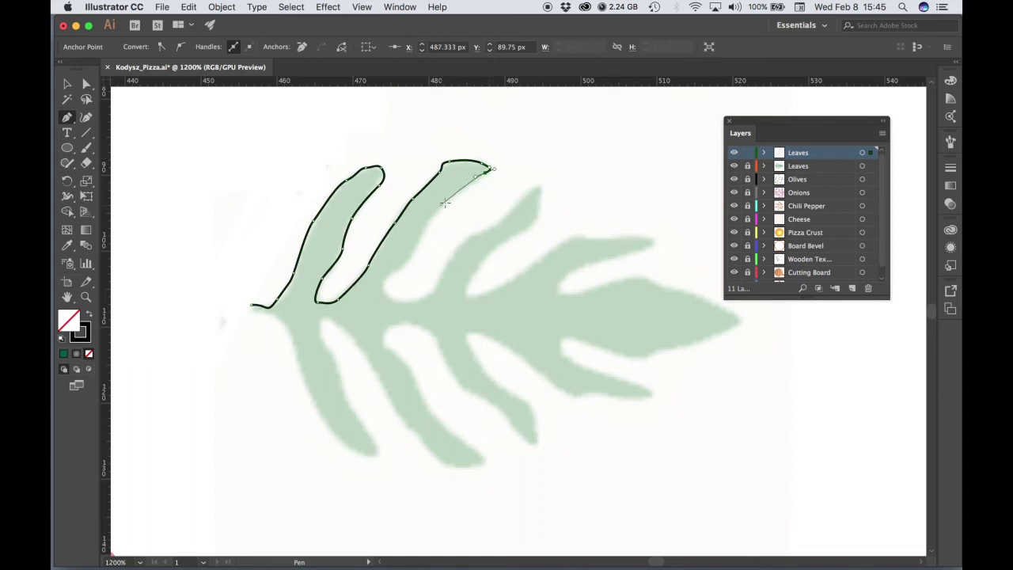
Continue the outline from the second upper leaflet's tip around the third and fourth leaflets to the leaf's pointed end.
left_click_drag(452, 196, 445, 202)
left_click_drag(432, 213, 529, 196)
left_click_drag(526, 195, 491, 293)
left_click_drag(503, 290, 744, 318)
left_click(669, 288)
left_click(718, 307)
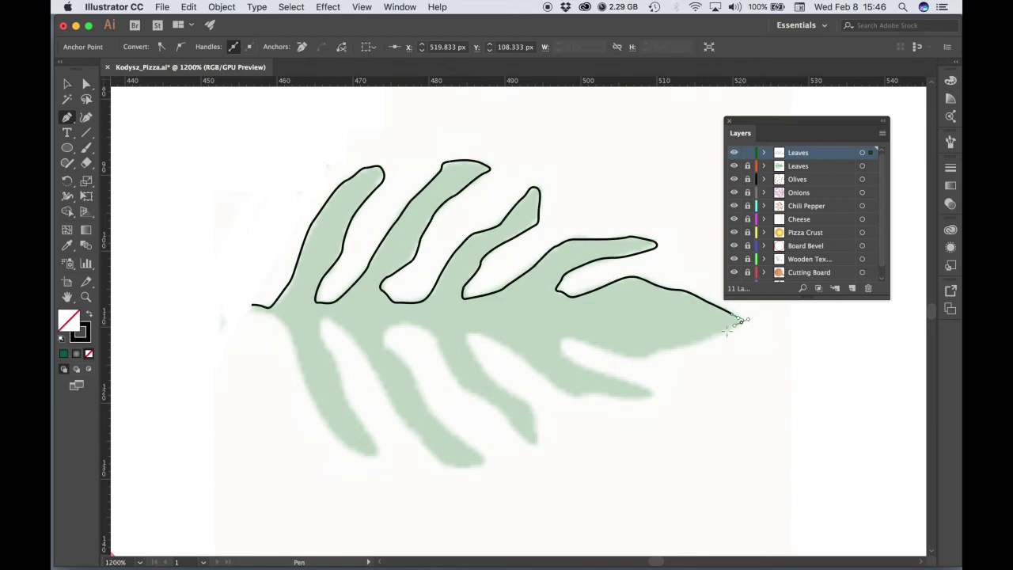
Continue the outline along the leaf's lower edge from the pointed end around three lower leaflets, including the second one from the stem.
left_click(719, 336)
left_click_drag(693, 342, 524, 435)
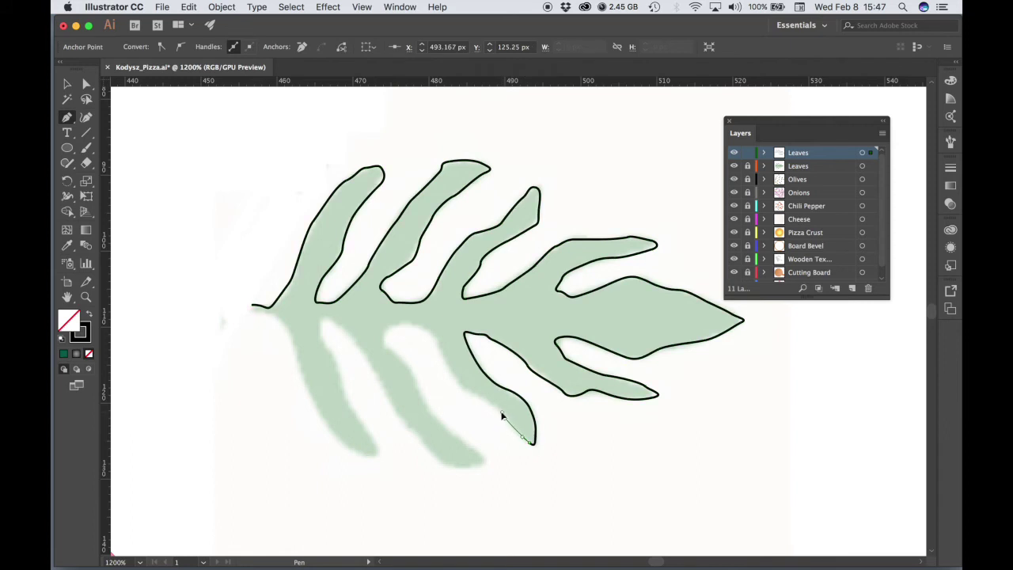
mouse_move(495, 405)
left_mouse_down()
mouse_move(465, 395)
mouse_move(416, 329)
mouse_move(384, 338)
mouse_move(411, 383)
left_mouse_up()
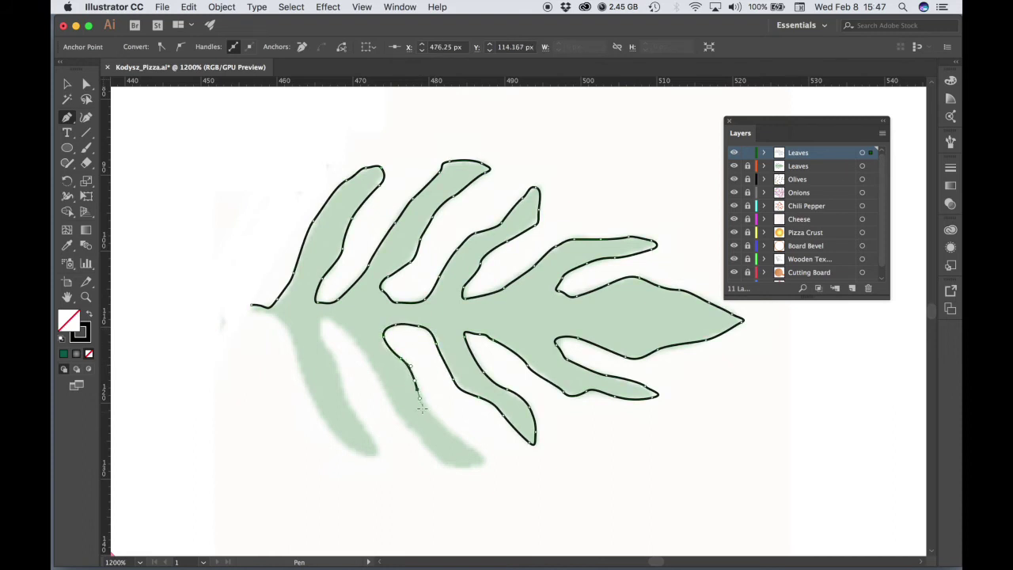
left_click_drag(433, 420, 442, 425)
left_click_drag(477, 456, 427, 448)
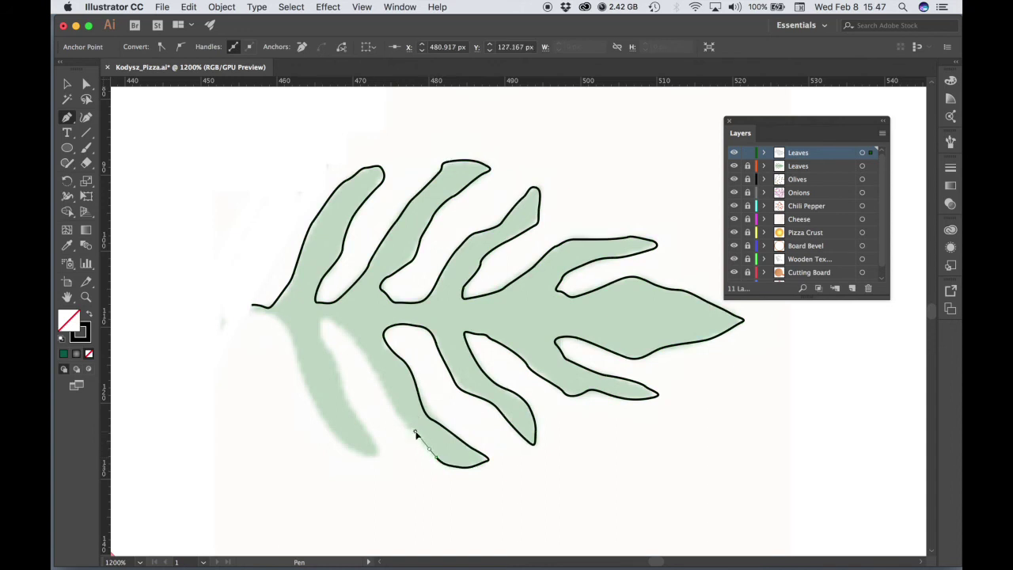
Trace around the lower leaflet nearest the stem and close the leaf outline at the stem end.
left_click_drag(402, 417, 367, 358)
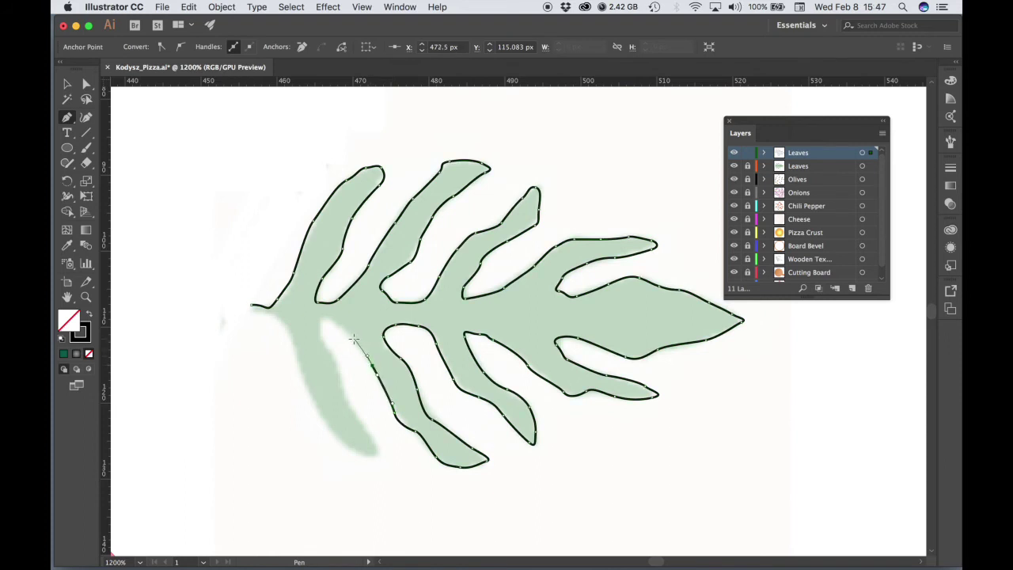
left_click_drag(347, 330, 381, 456)
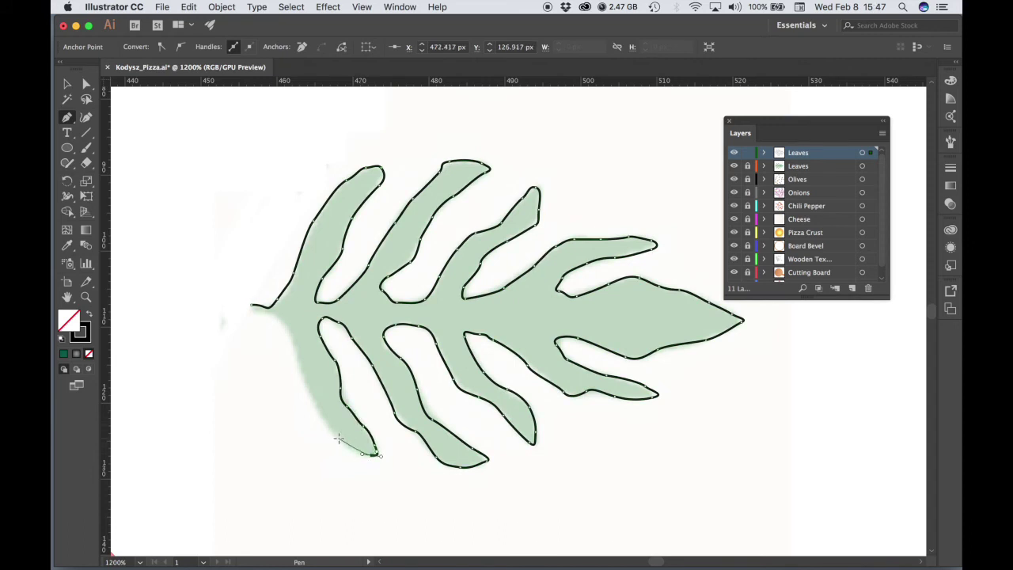
left_click_drag(338, 436, 315, 403)
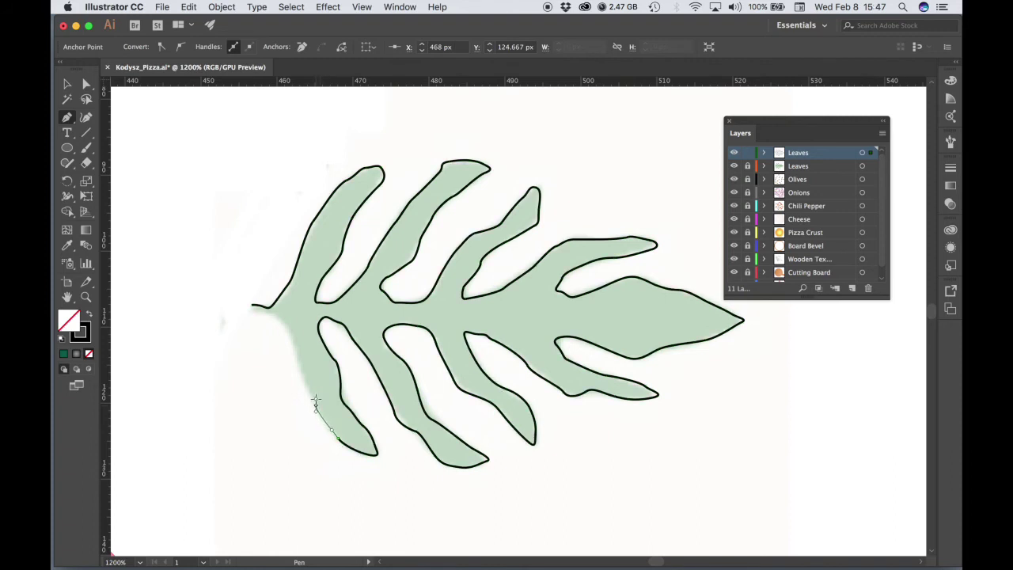
left_click_drag(298, 360, 279, 321)
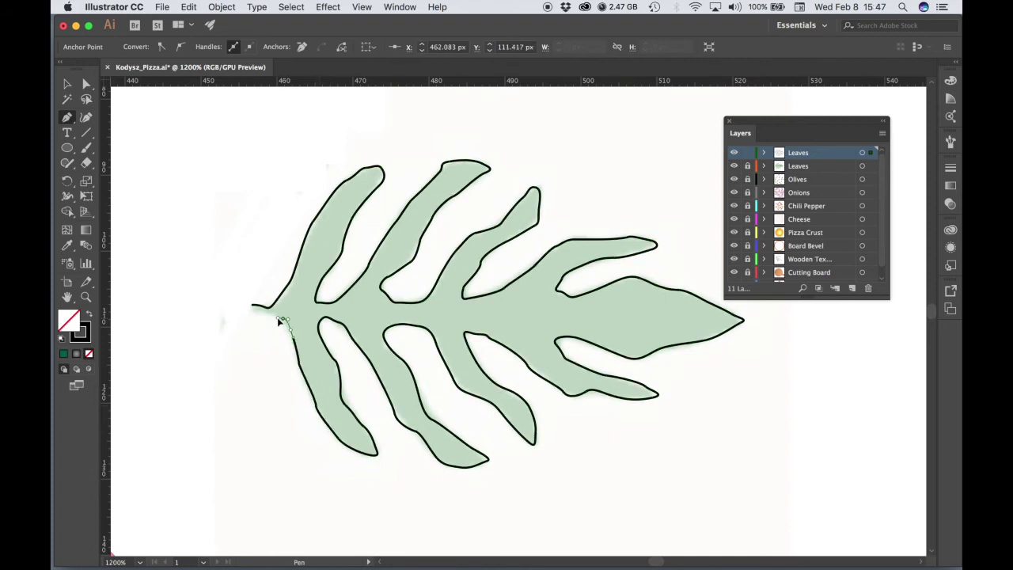
left_click(252, 308)
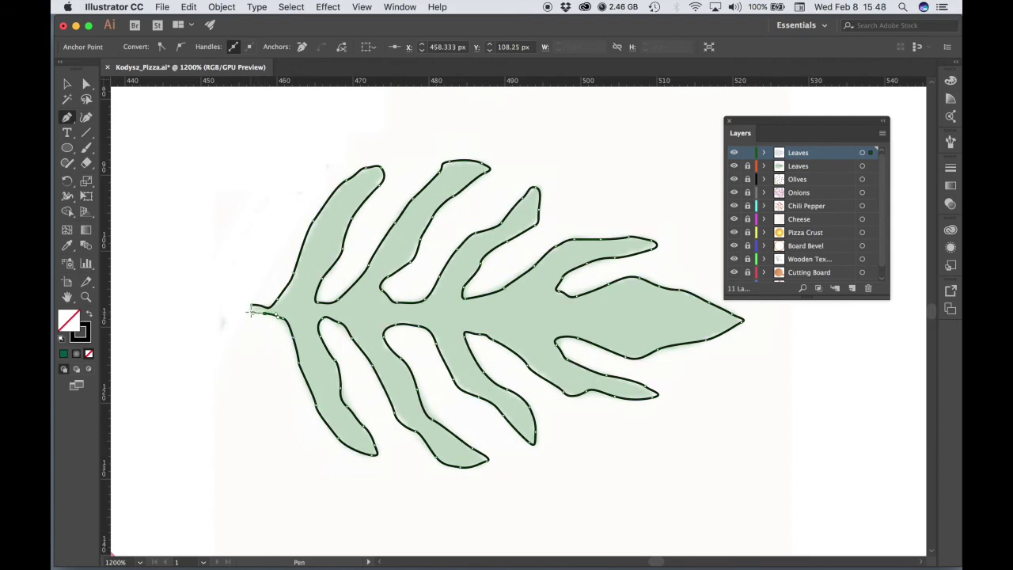
left_click_drag(251, 312, 256, 307)
Adjust the anchor points and handles at the stem end with Direct Selection to smooth its upper curve and widen the stem.
key("a")
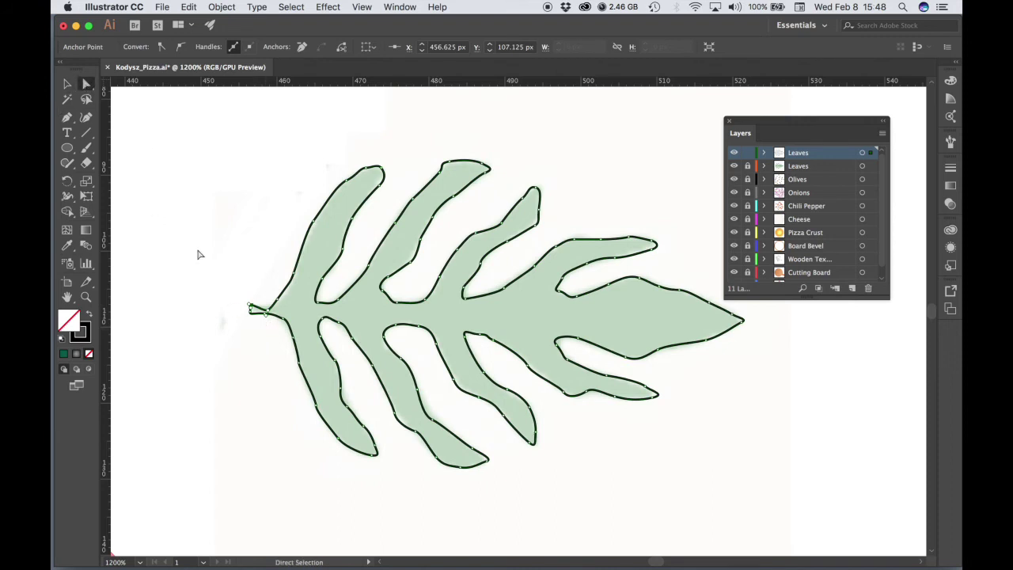
key("super+equal")
key("super+equal")
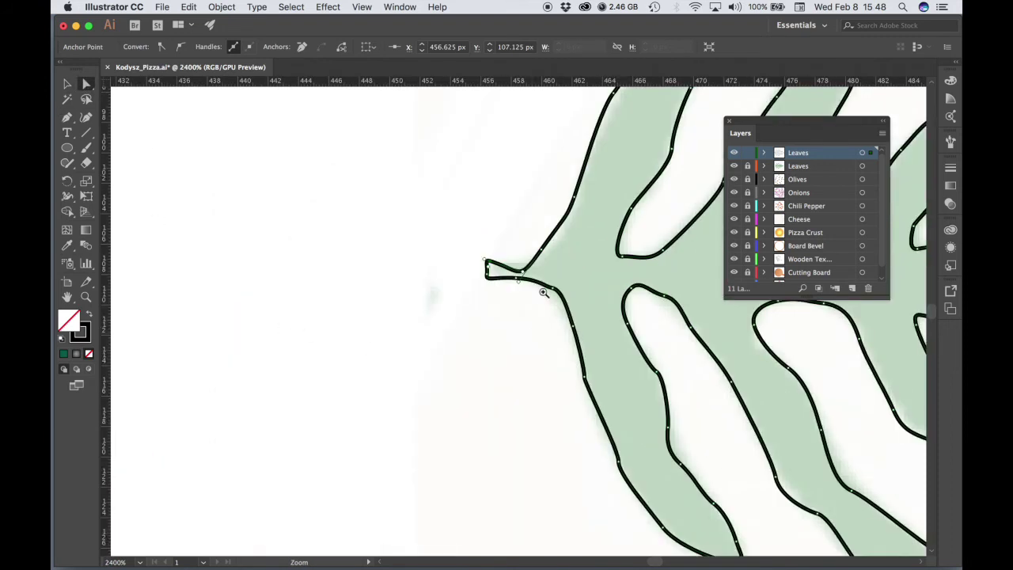
key("super+equal")
left_click_drag(543, 289, 526, 334)
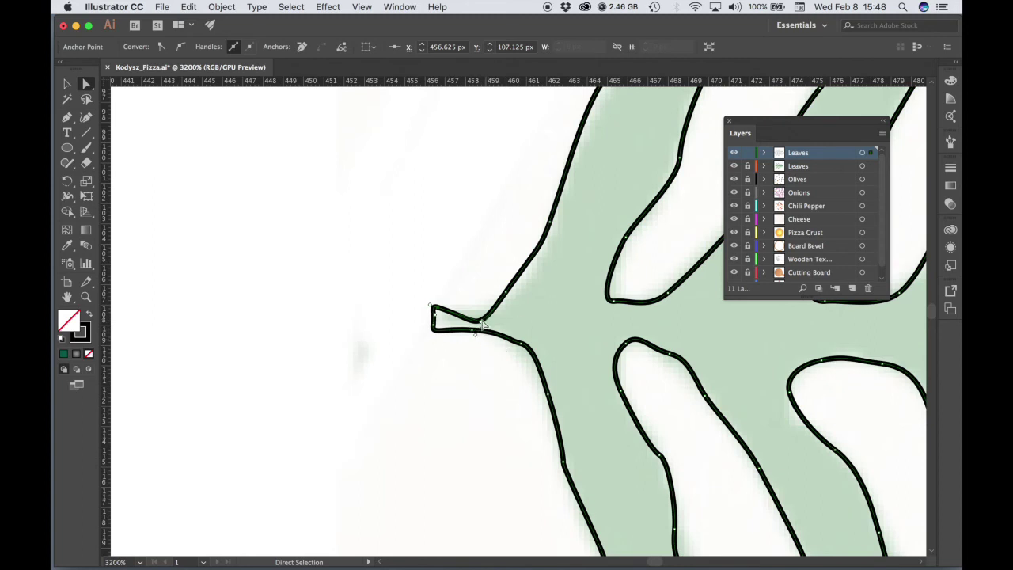
left_click_drag(484, 325, 517, 287)
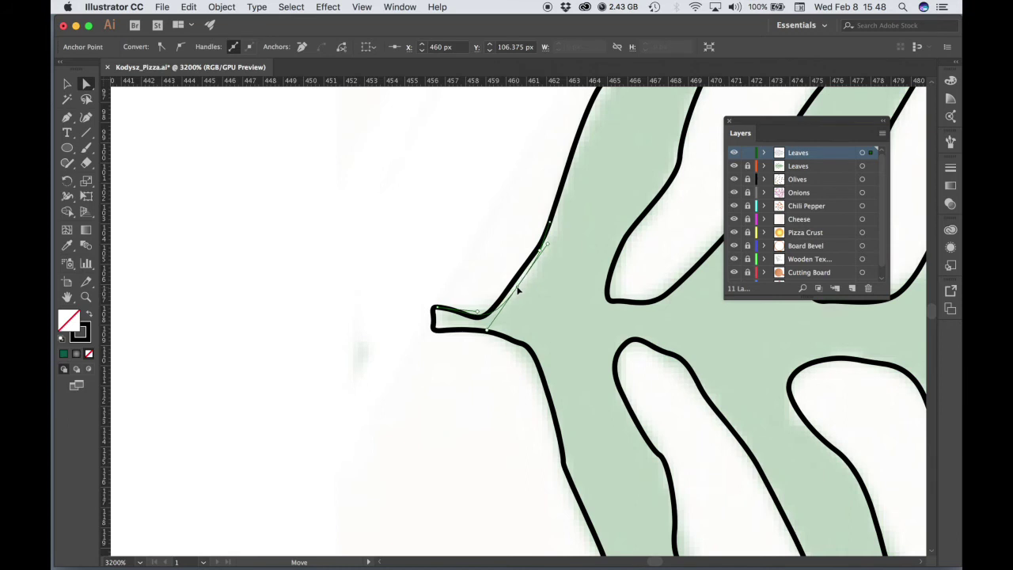
left_click(436, 308)
mouse_move(436, 309)
left_mouse_down()
mouse_move(418, 310)
mouse_move(426, 309)
left_mouse_up()
left_click(475, 334)
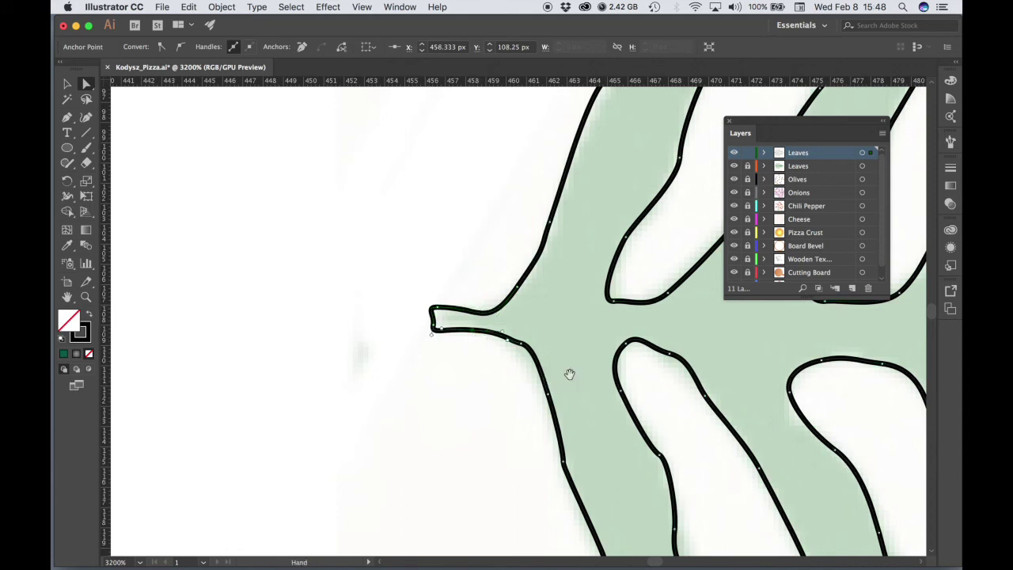
Rotate the traced leaf outline clockwise so its pointed tip faces up-left and its stem faces down-right.
key("super+minus")
key("super+minus")
key("super+minus")
key("super+minus")
left_click_drag(579, 334, 570, 373)
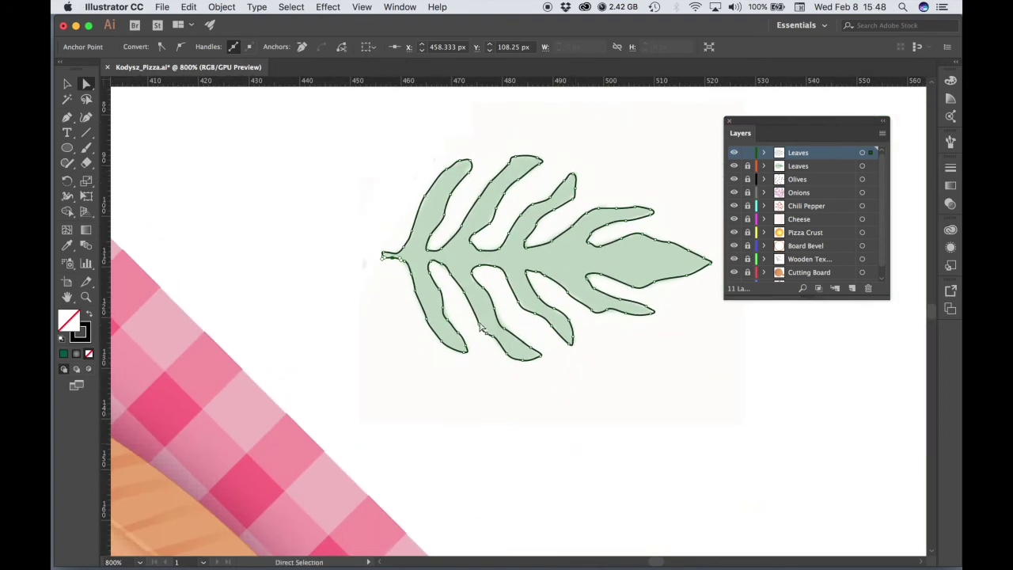
key("super+minus")
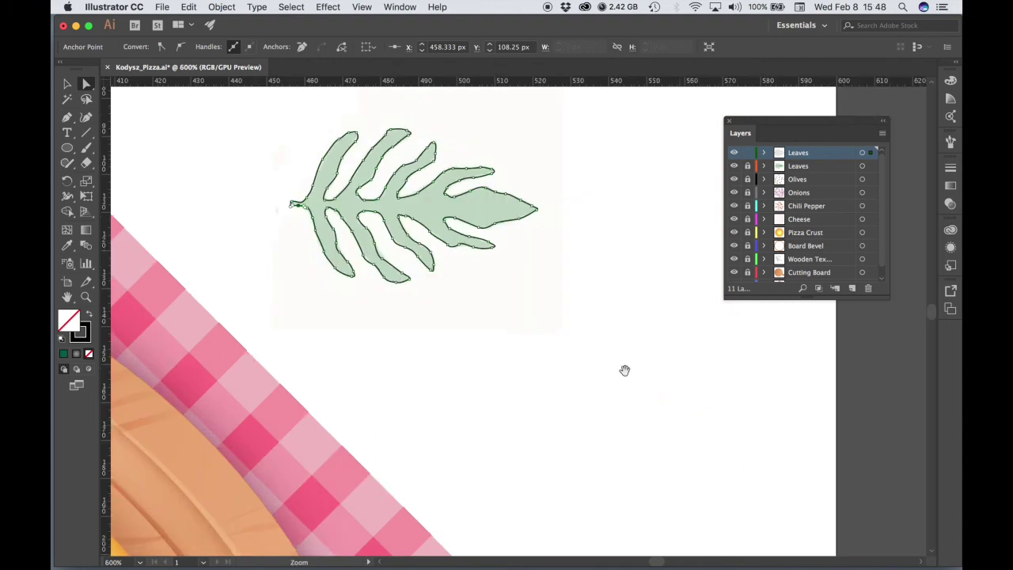
scroll(640, 363, "left", 5)
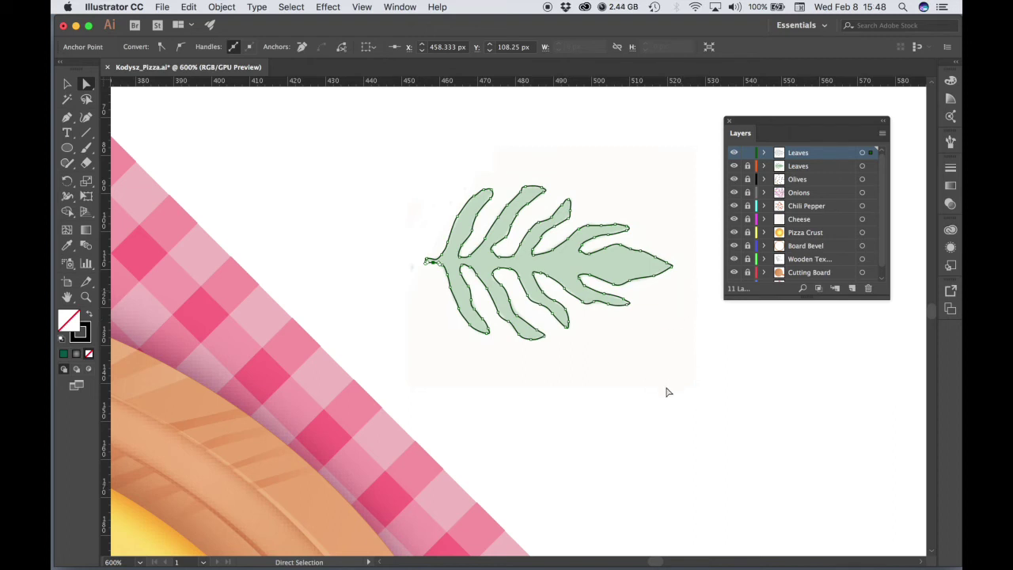
left_click(67, 84)
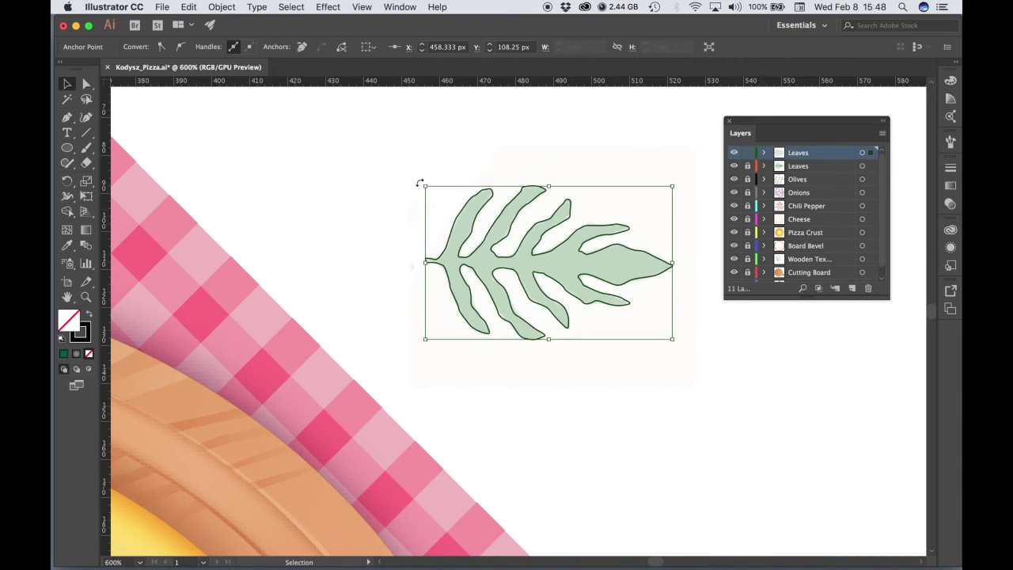
left_click_drag(420, 183, 545, 388)
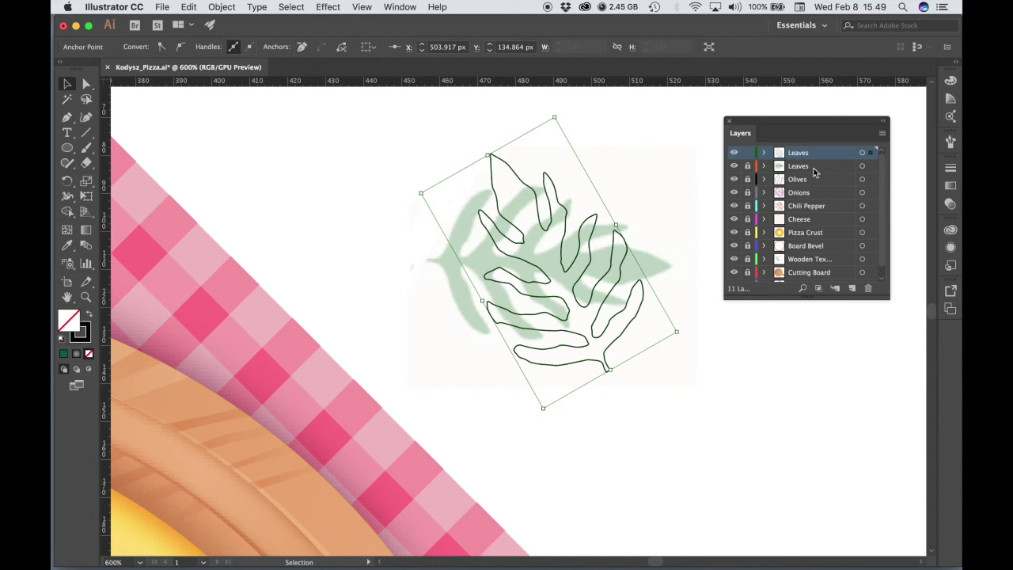
Unlock and delete the Leaves layer holding the reference image, then make the Leaves layer with the traced outline active.
left_click(748, 166)
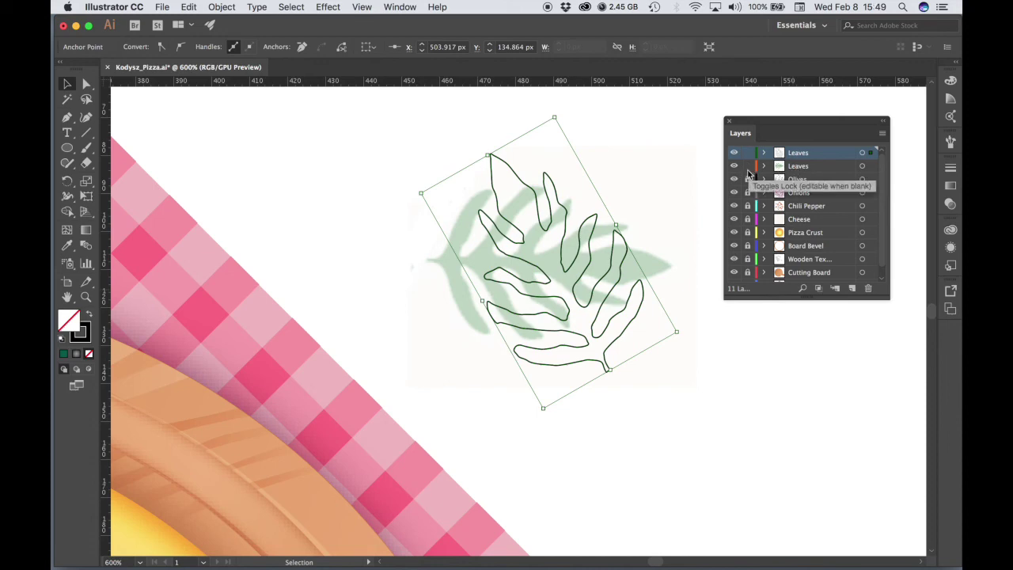
left_click(812, 166)
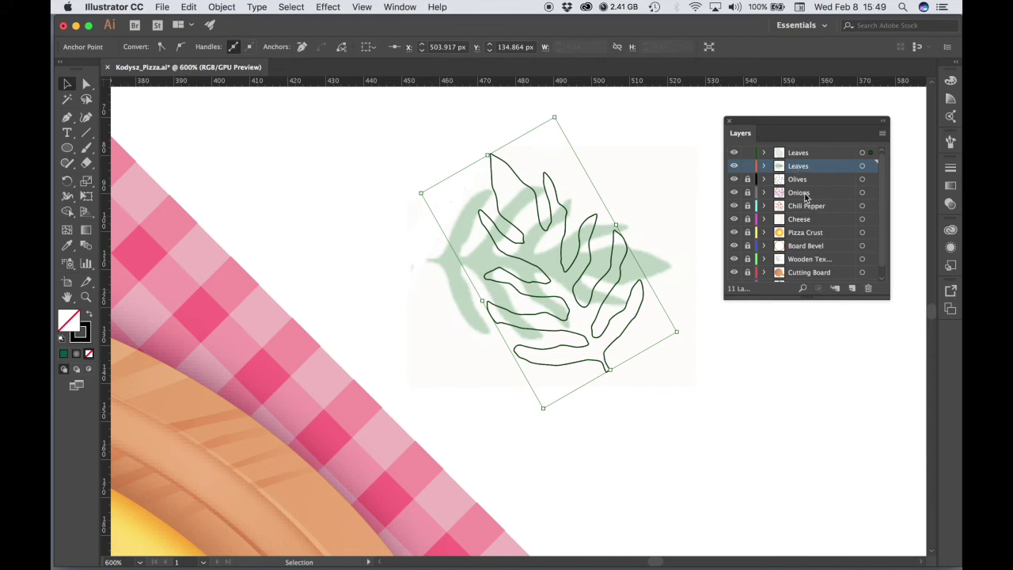
left_click(869, 289)
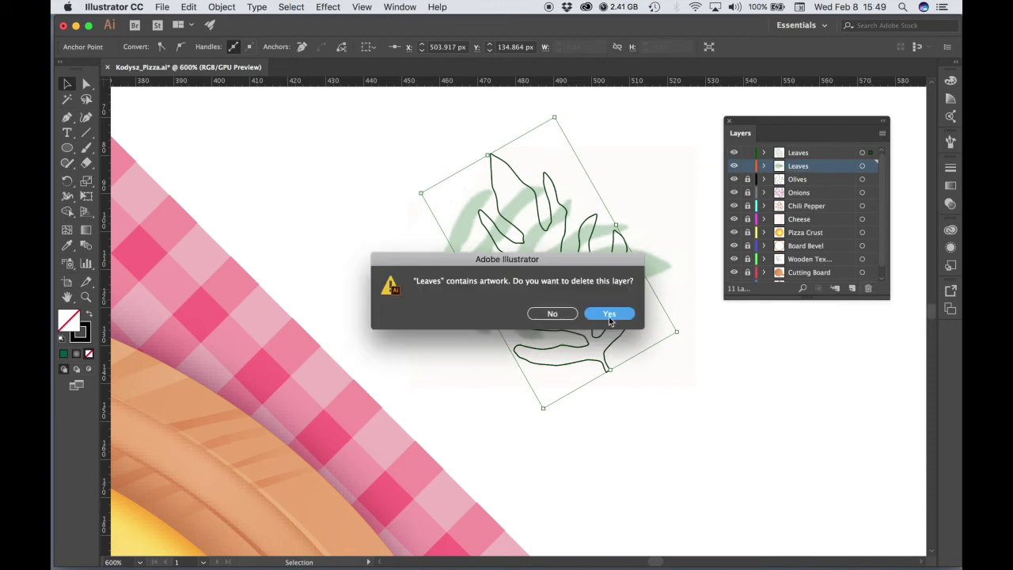
left_click(610, 317)
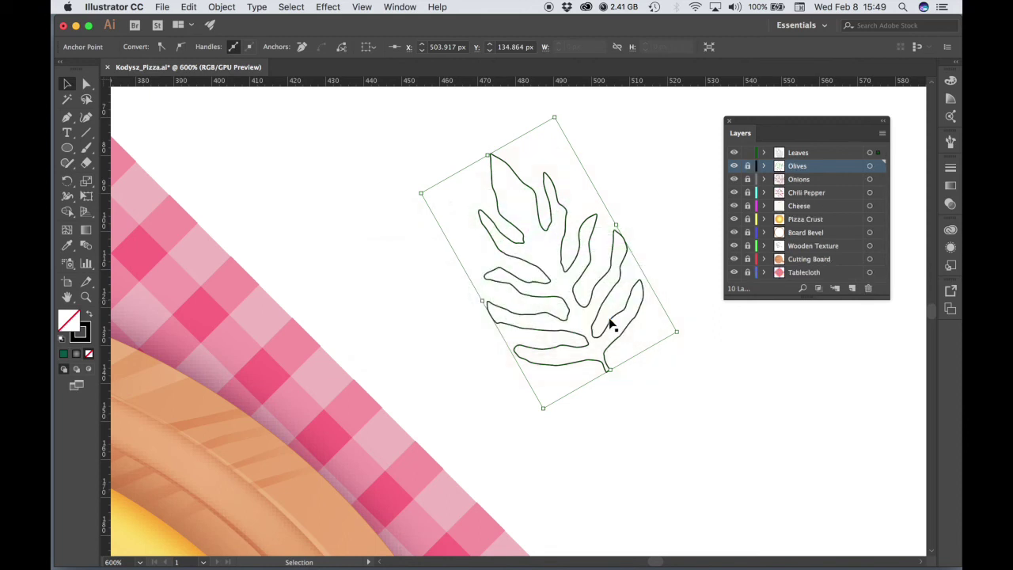
left_click(809, 156)
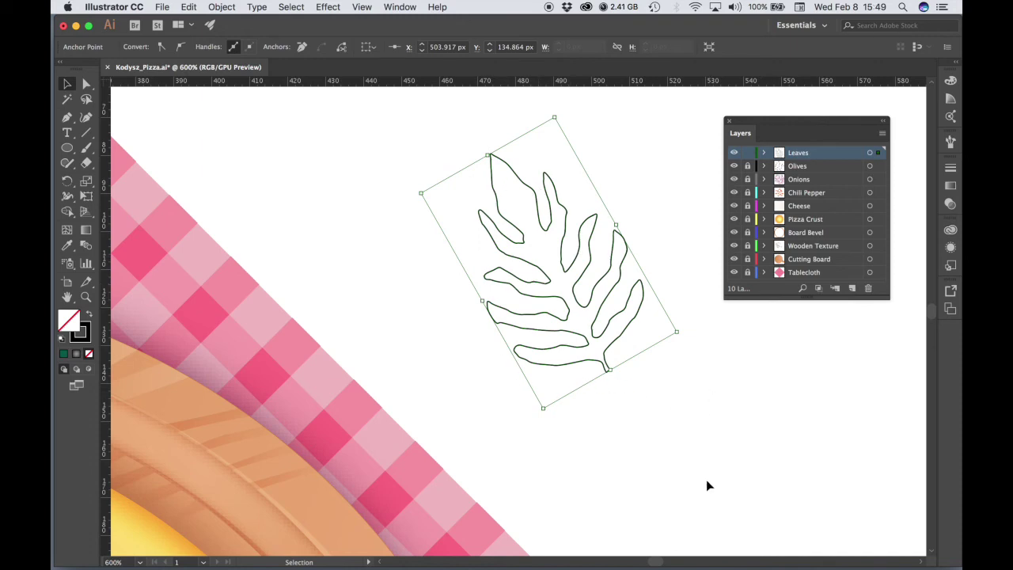
key("a")
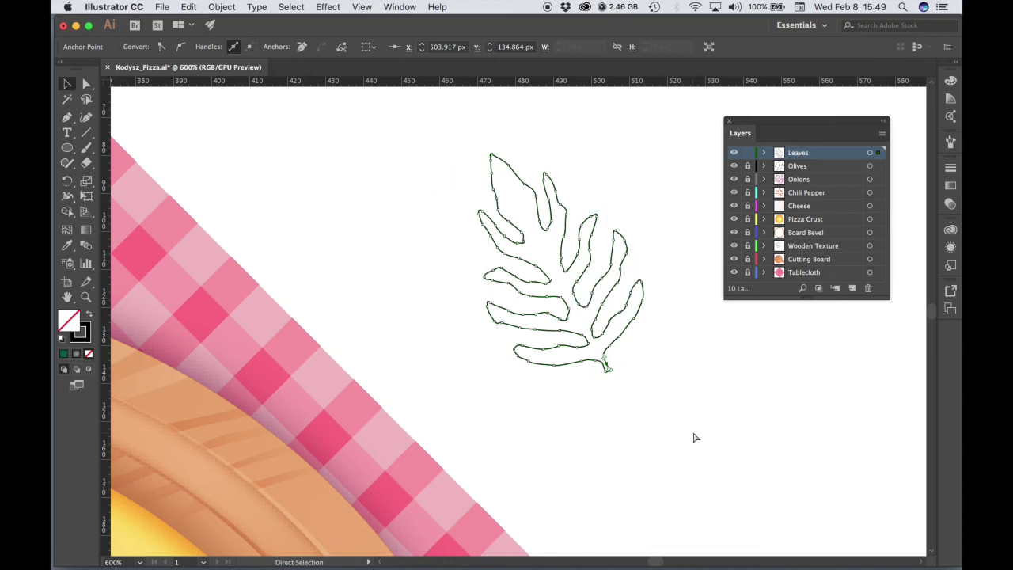
key("v")
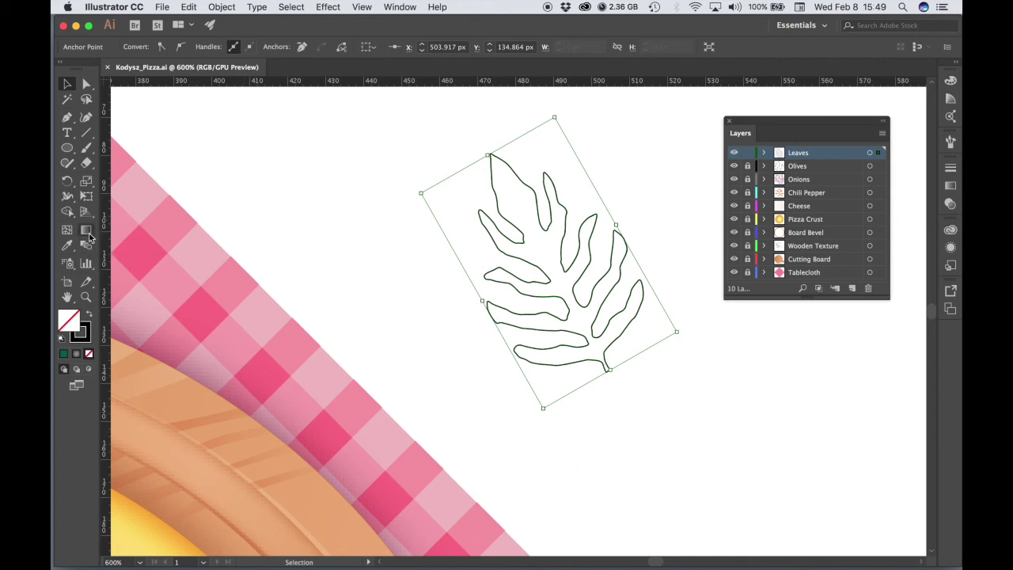
Fill the leaf with a radial gradient and set its outer colour stop to hex 80a32b.
double_click(87, 230)
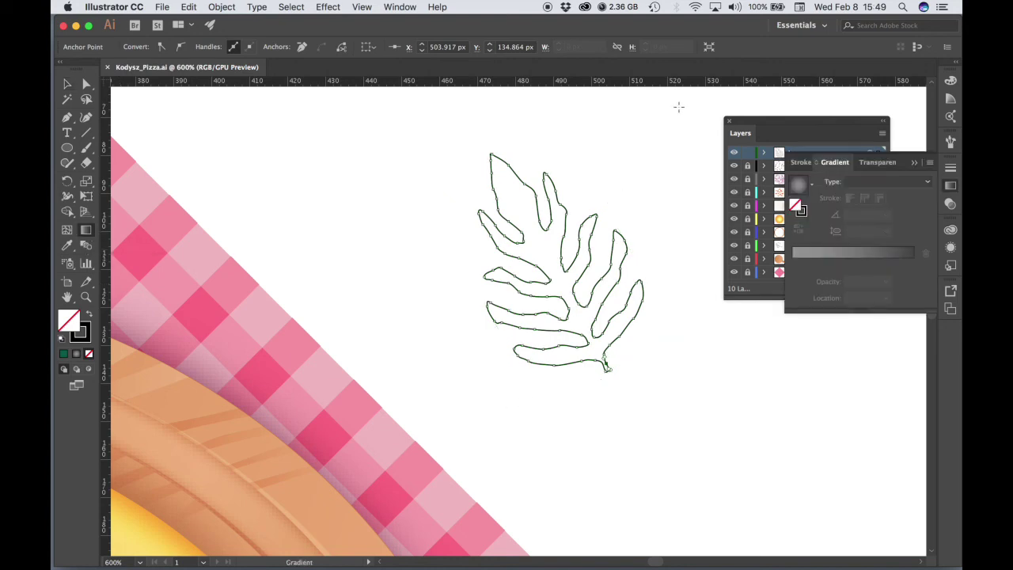
left_click(852, 259)
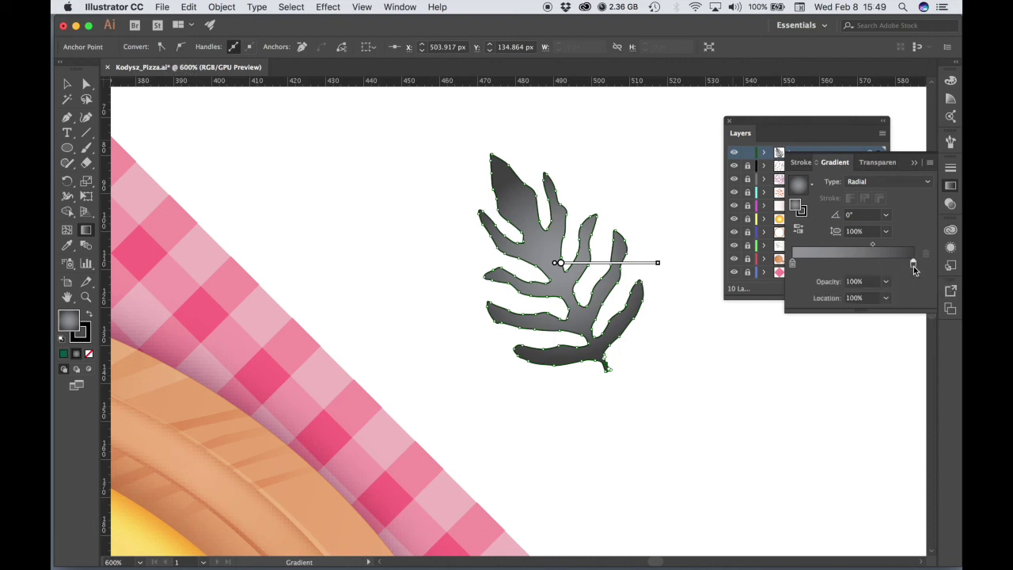
double_click(914, 267)
left_click(912, 279)
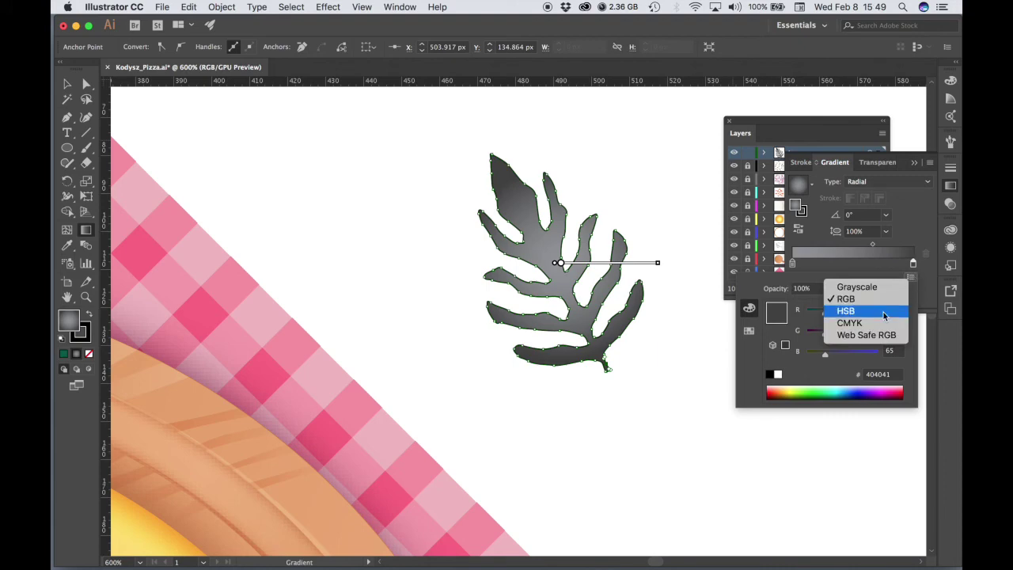
left_click(878, 420)
left_click(881, 375)
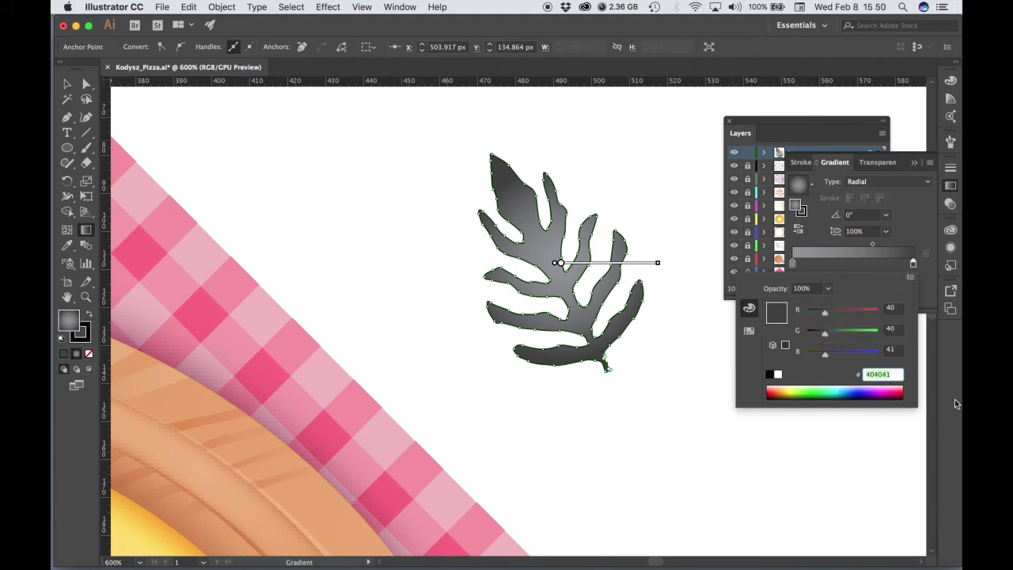
type("80a32b")
key("Return")
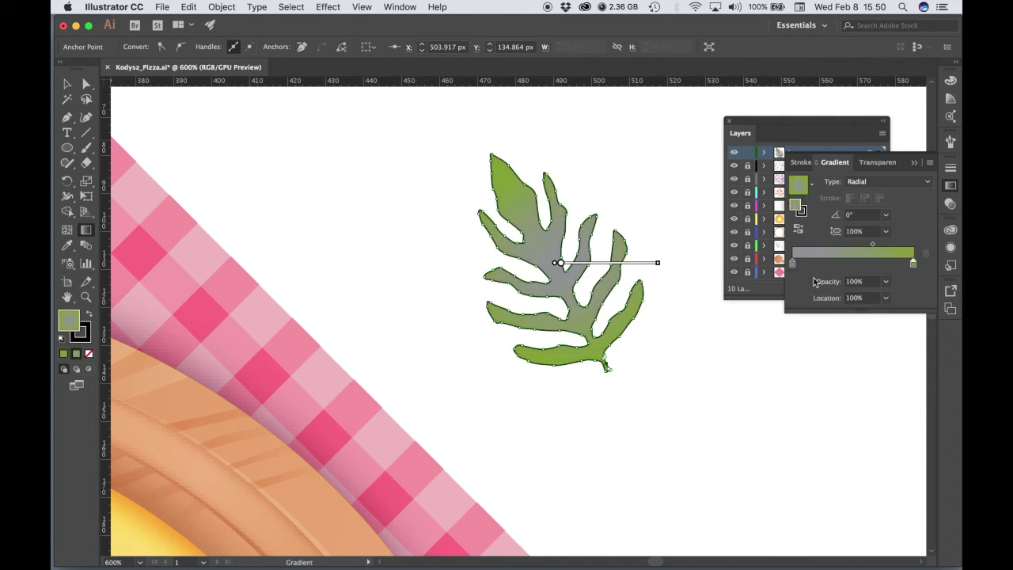
Change the gradient's grey inner colour stop to a bright yellow-green.
double_click(793, 266)
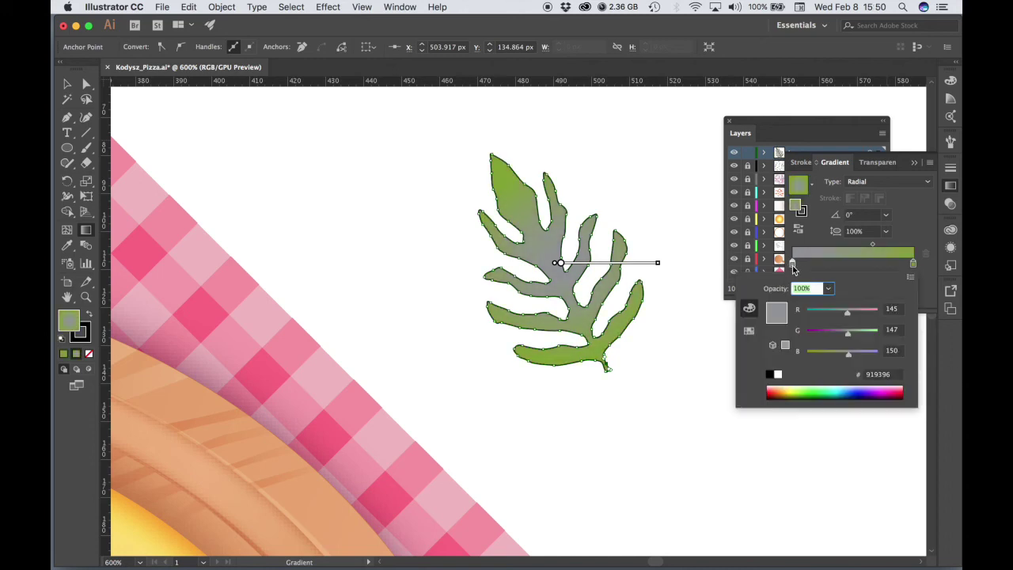
left_click(885, 377)
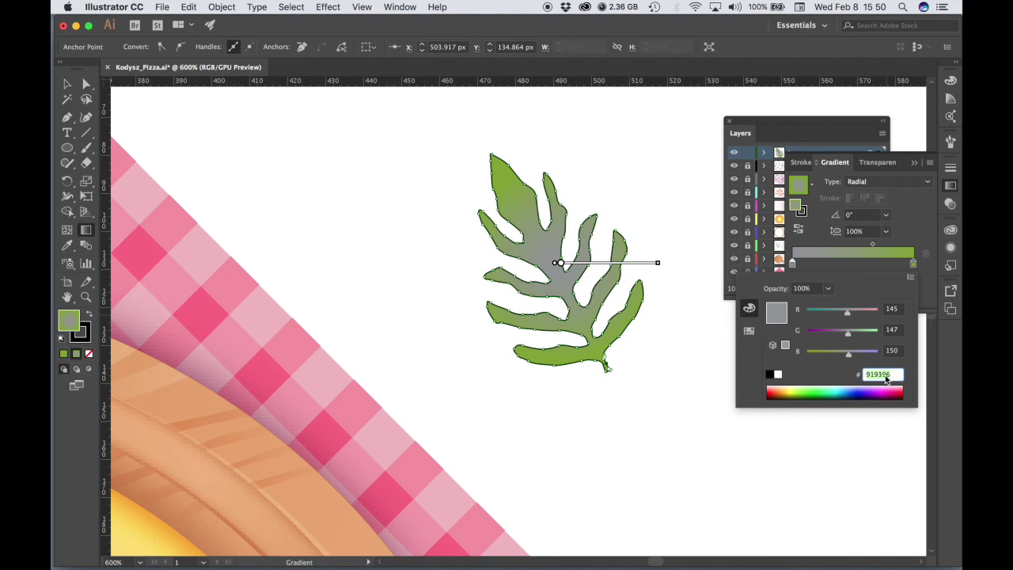
type("c")
type("6")
type("f23")
key("Return")
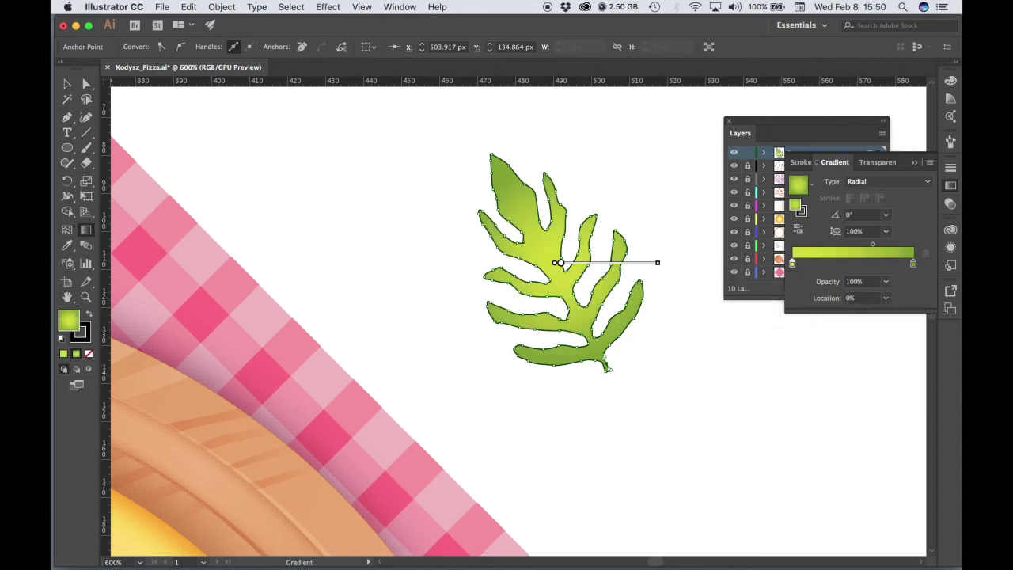
Set the leaf's radial gradient angle to 12.5°.
left_click(860, 215)
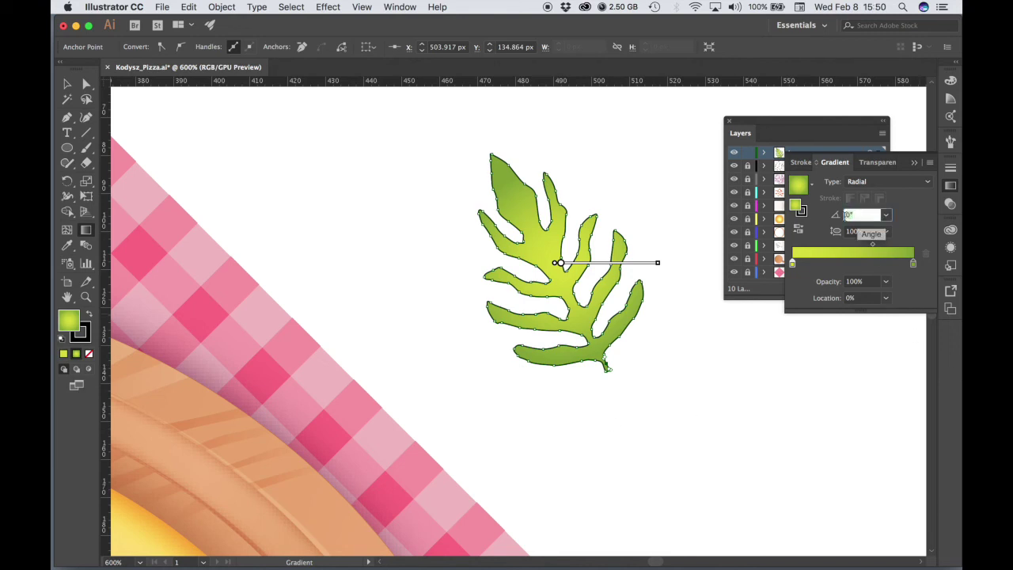
type("12.5")
key("Return")
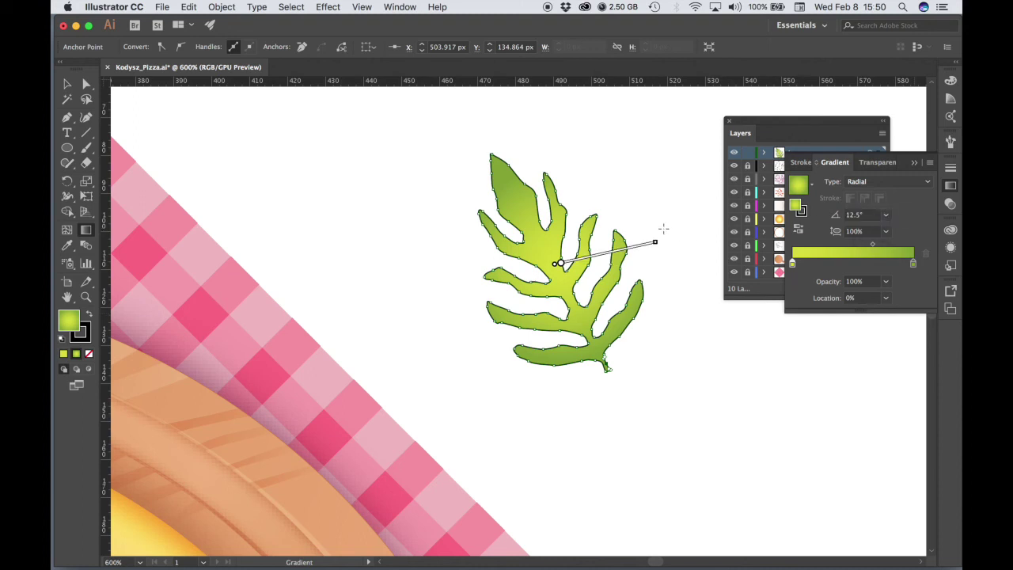
mouse_move(657, 246)
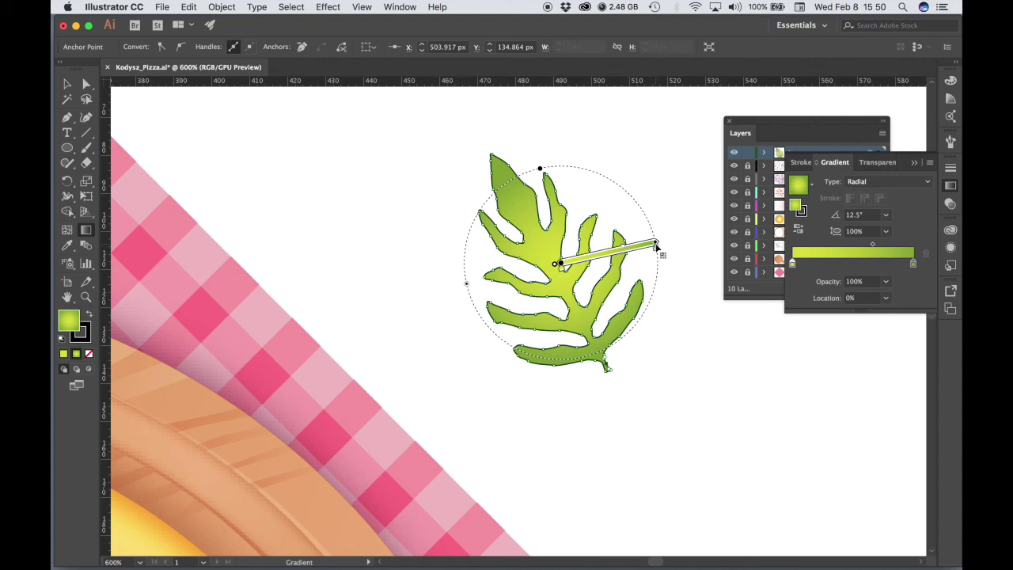
Switch the leaf's gradient to Linear, set its angle to 12.5° and slightly shorten the gradient at its dark green end.
left_click(897, 187)
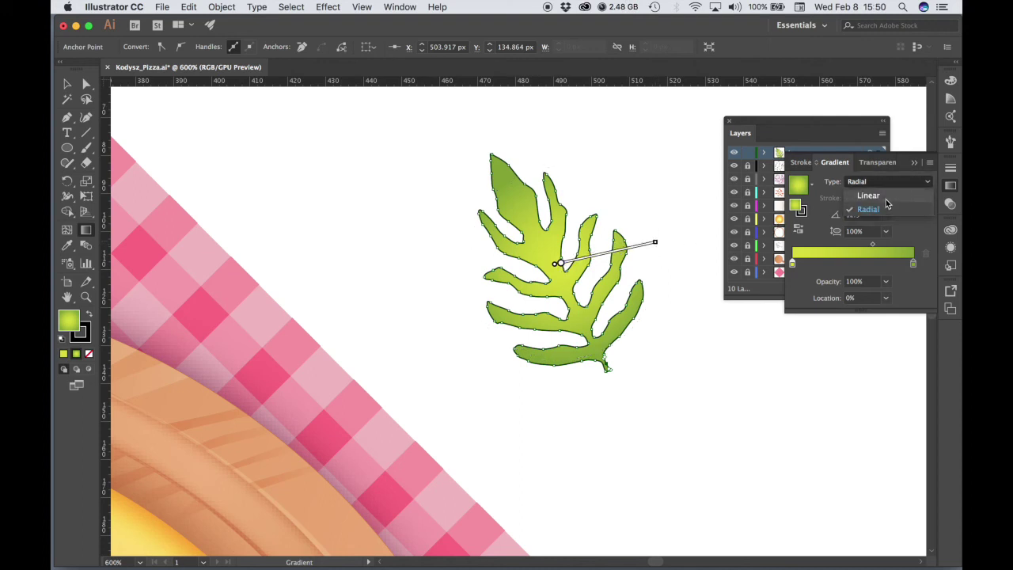
left_click(887, 203)
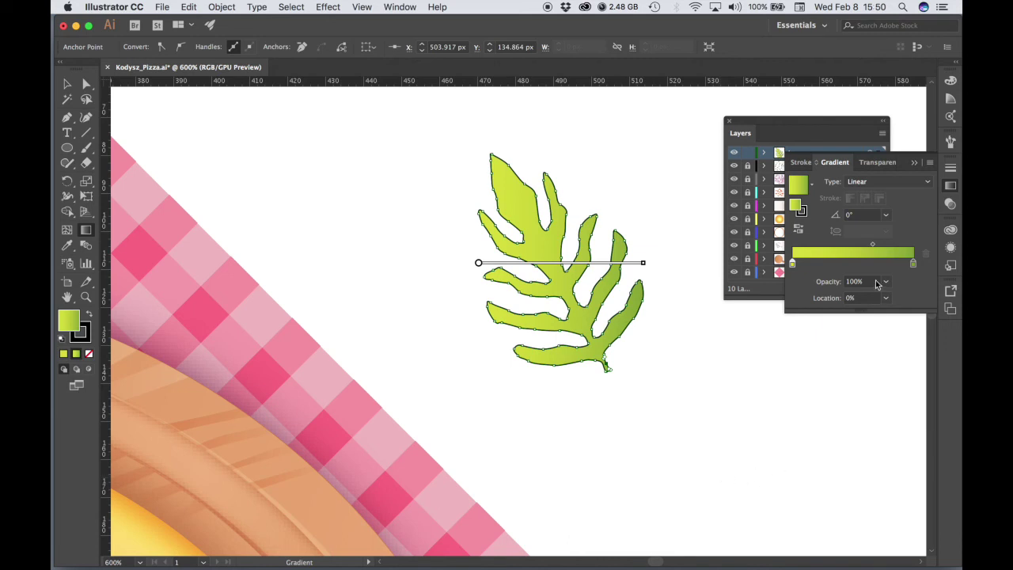
left_click(858, 218)
key("BackSpace")
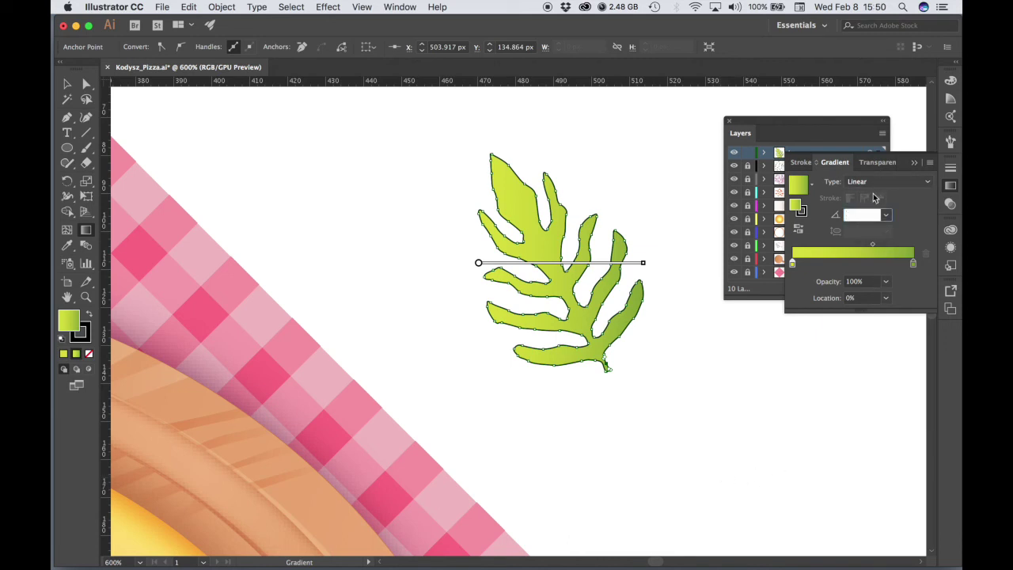
type("12.5")
key("Return")
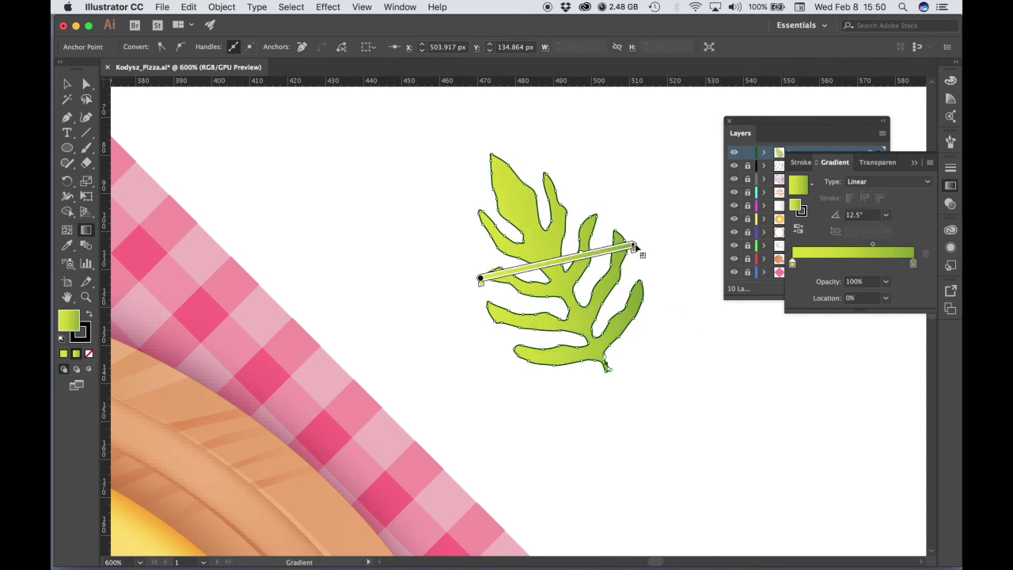
mouse_move(636, 249)
left_mouse_down()
mouse_move(633, 235)
mouse_move(634, 249)
left_mouse_up()
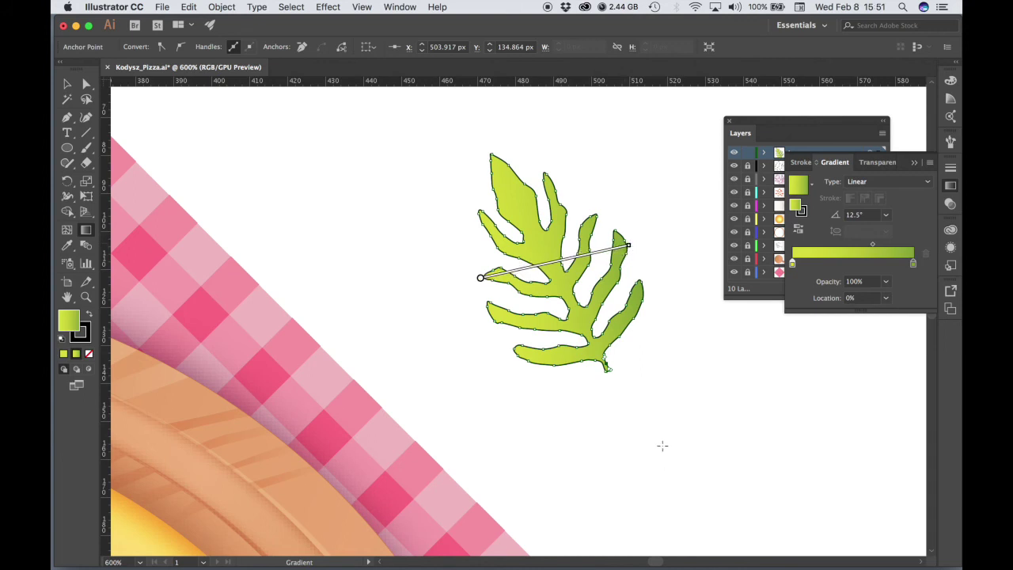
Remove the black 0.25 pt stroke from the leaf, leaving only its gradient fill.
key("v")
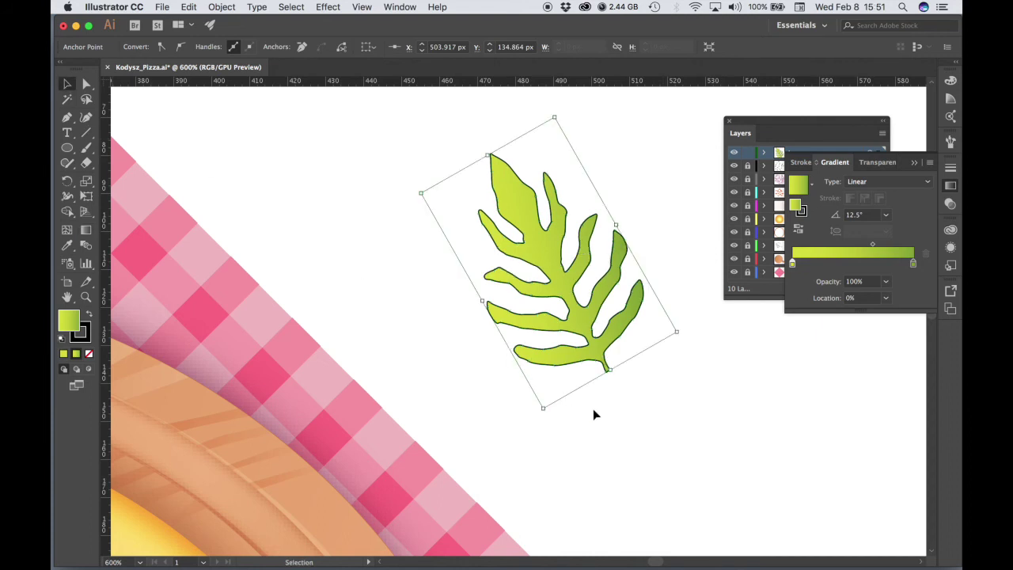
left_click(732, 410)
left_click(536, 261)
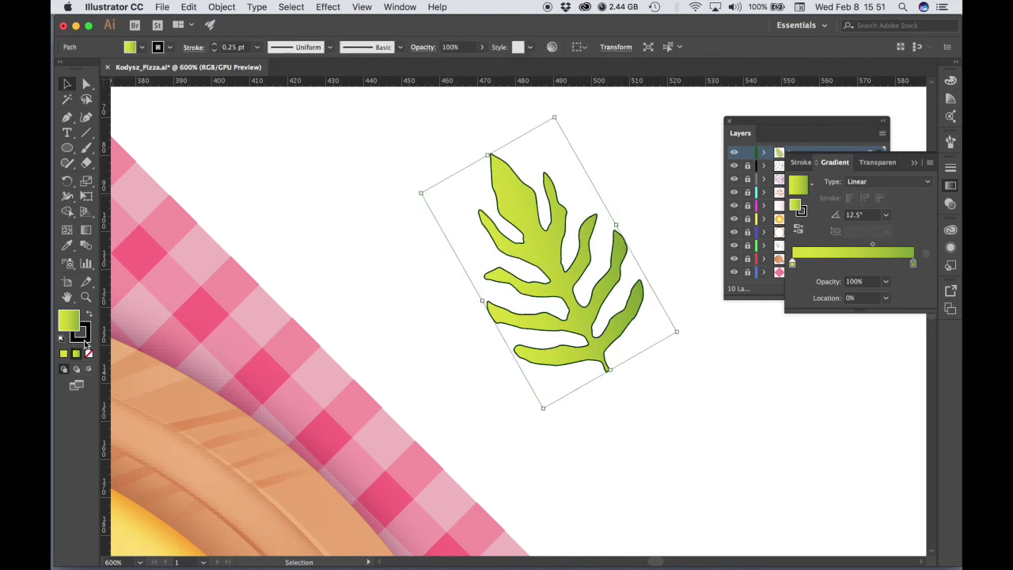
left_click(169, 48)
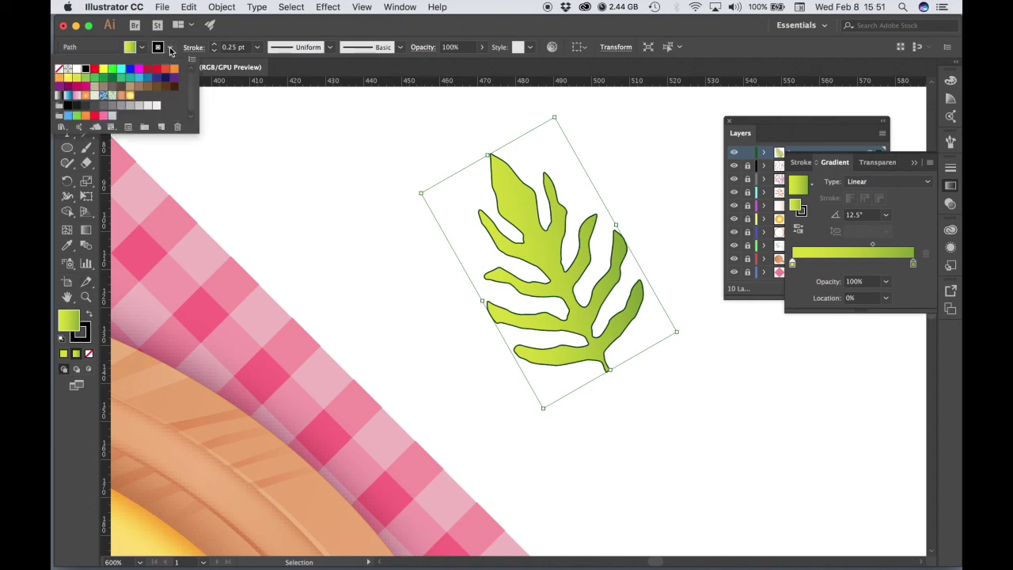
left_click(60, 72)
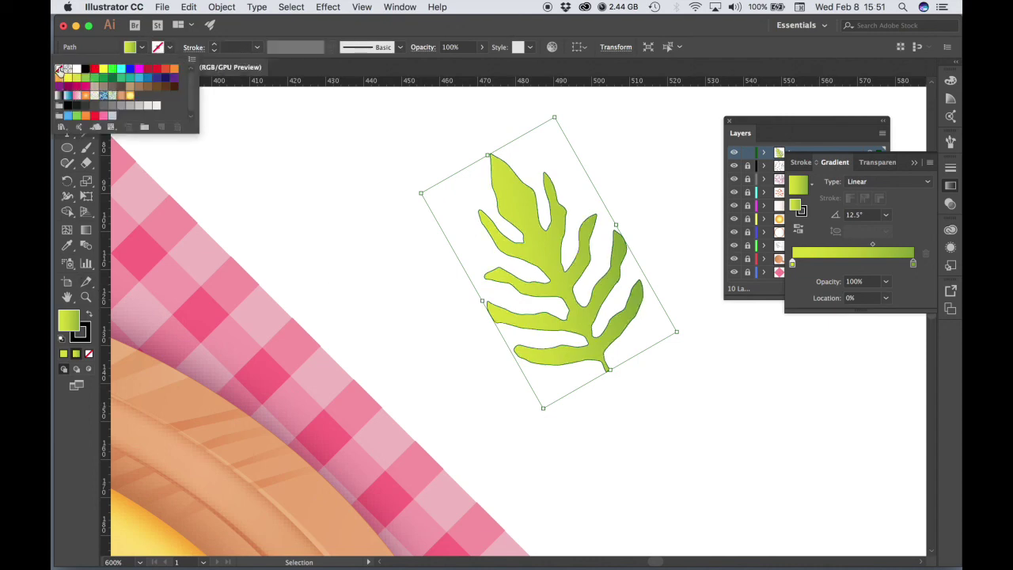
left_click(357, 199)
left_click(669, 392)
Give the leaf a Drop Shadow effect in Multiply mode with 70% opacity, −2 px X offset and 2 px Y offset.
left_click(548, 254)
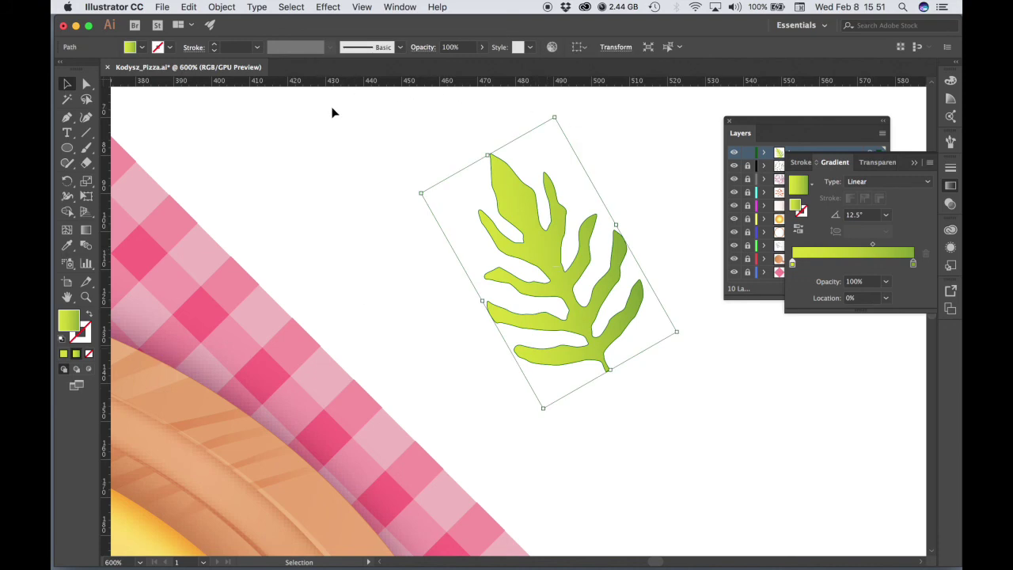
left_click(328, 7)
mouse_move(336, 169)
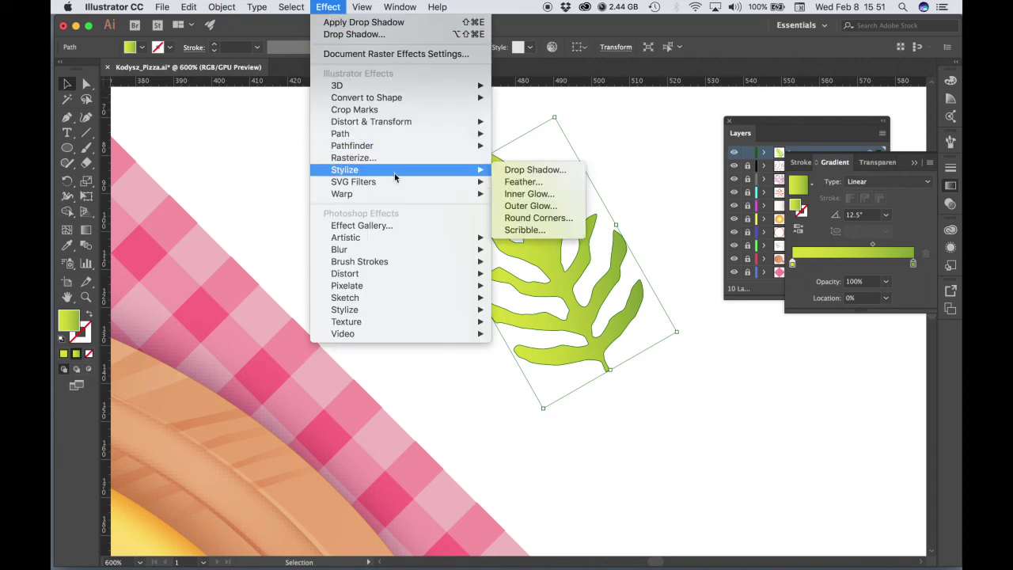
left_click(546, 169)
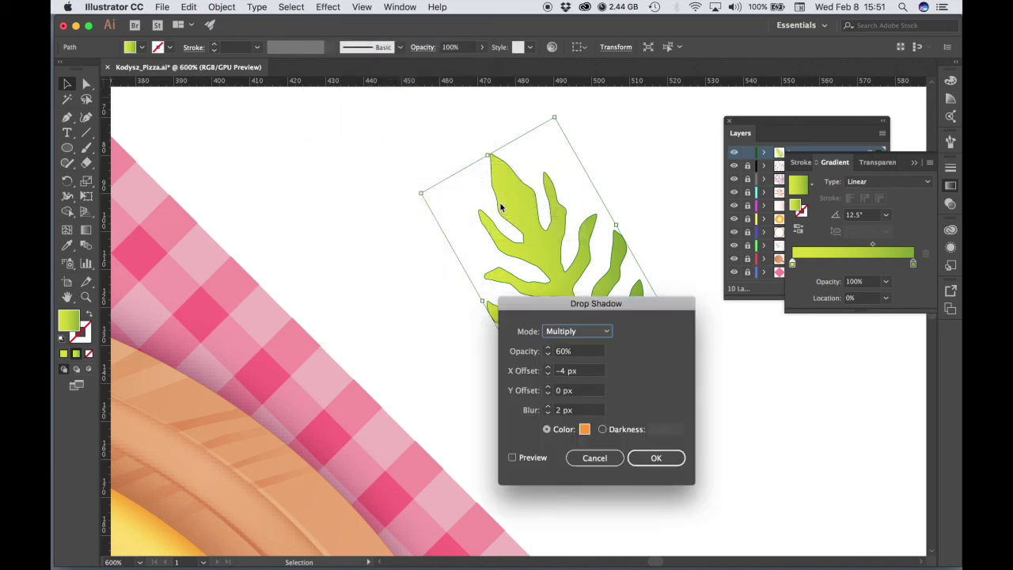
left_click(558, 352)
key("BackSpace")
type("7")
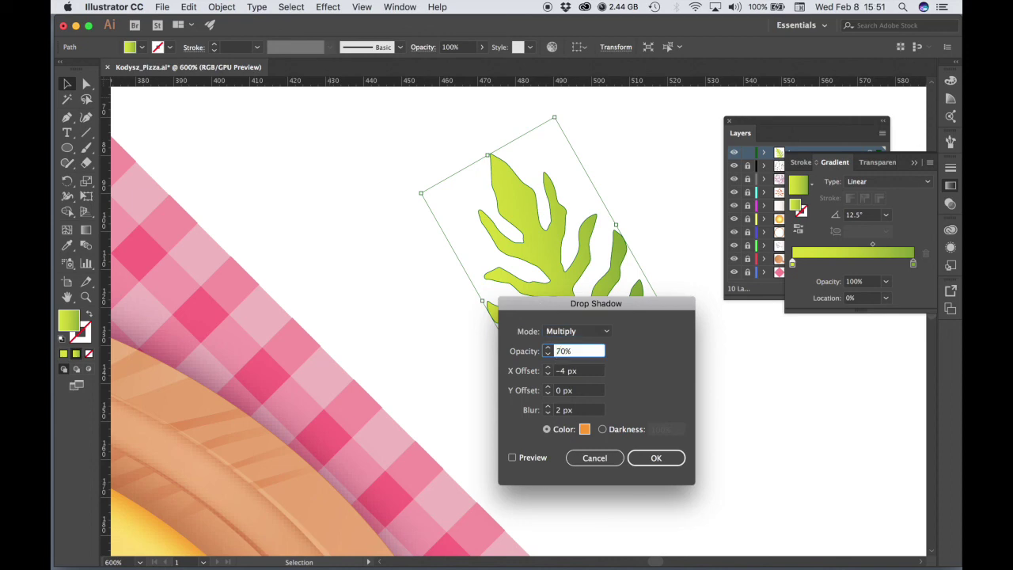
left_click(564, 372)
key("BackSpace")
type("2")
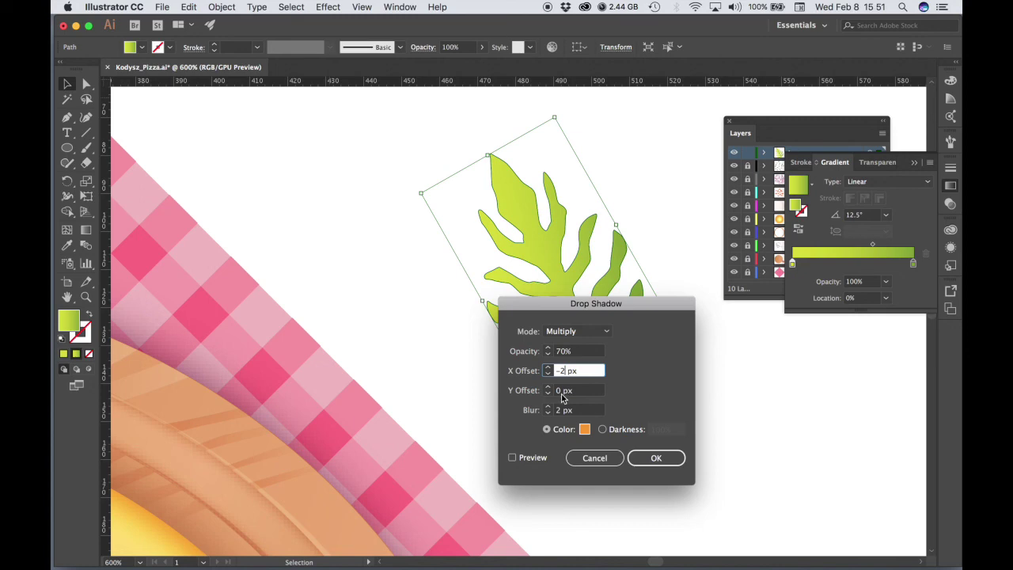
left_click(557, 391)
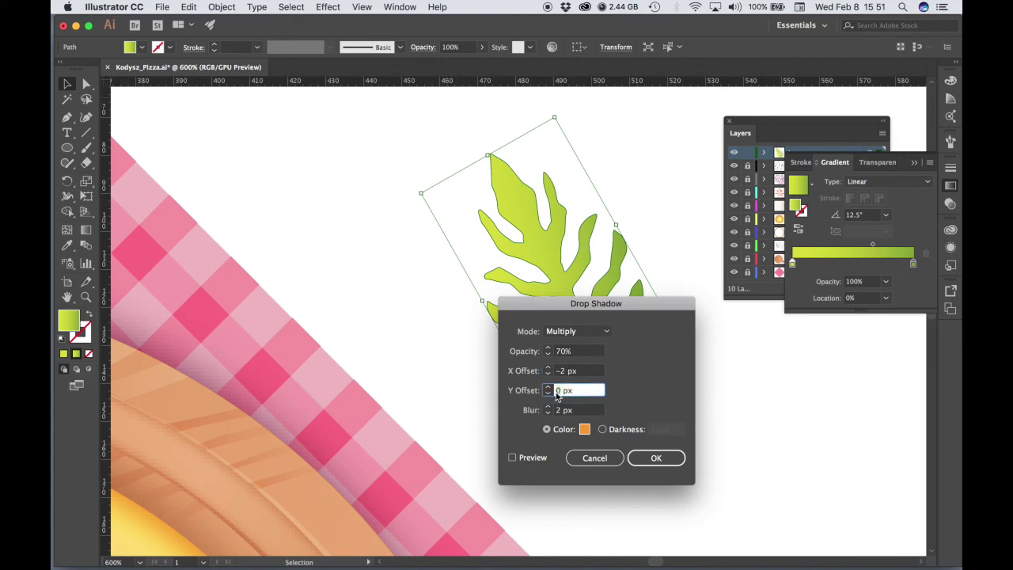
type("2")
Set the leaf's shadow colour to aa6536, preview it on the artwork and apply the effect.
left_click(585, 429)
type("aa6")
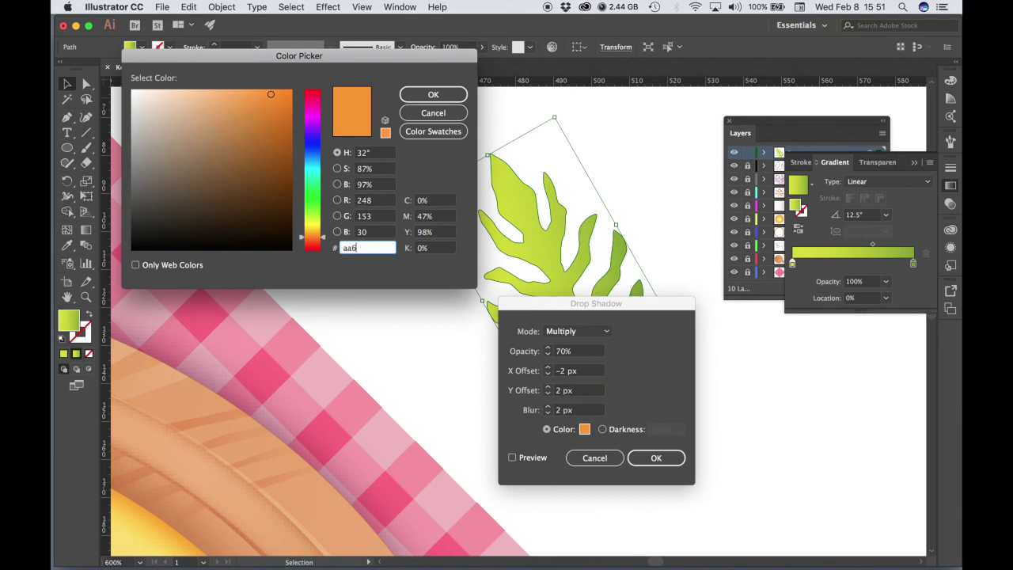
type("536")
key("Return")
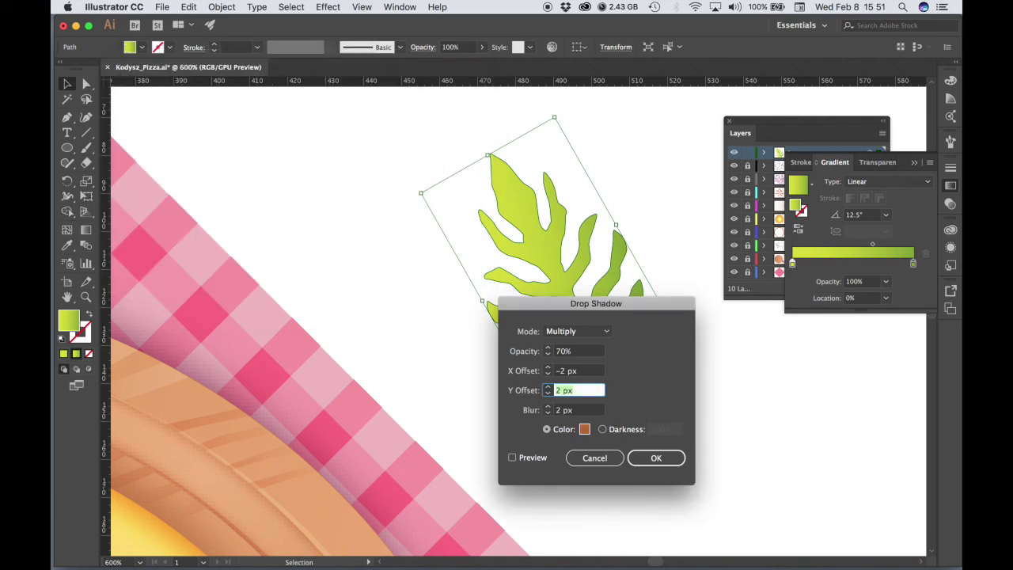
left_click(512, 457)
left_click_drag(535, 313, 673, 326)
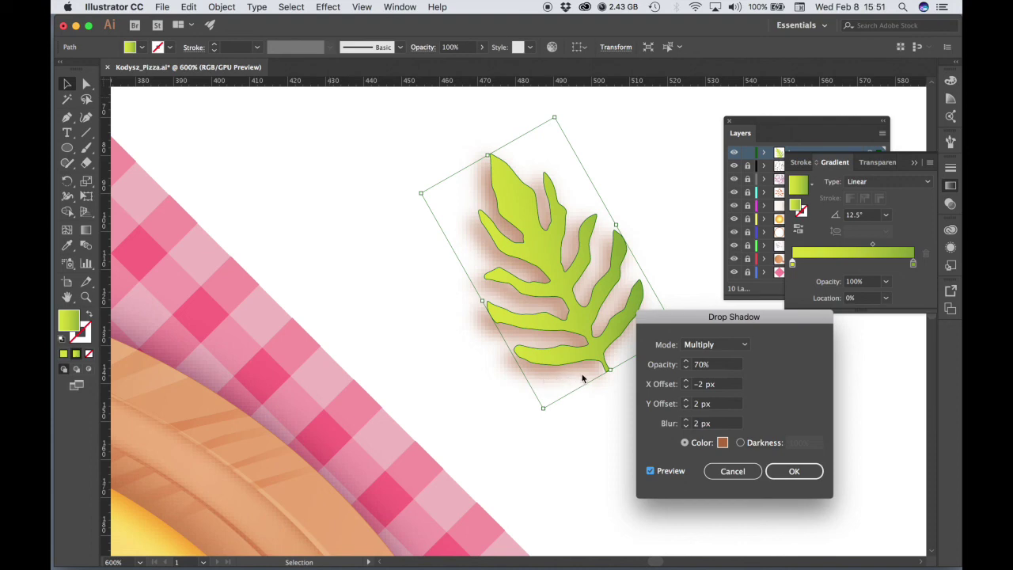
left_click(792, 471)
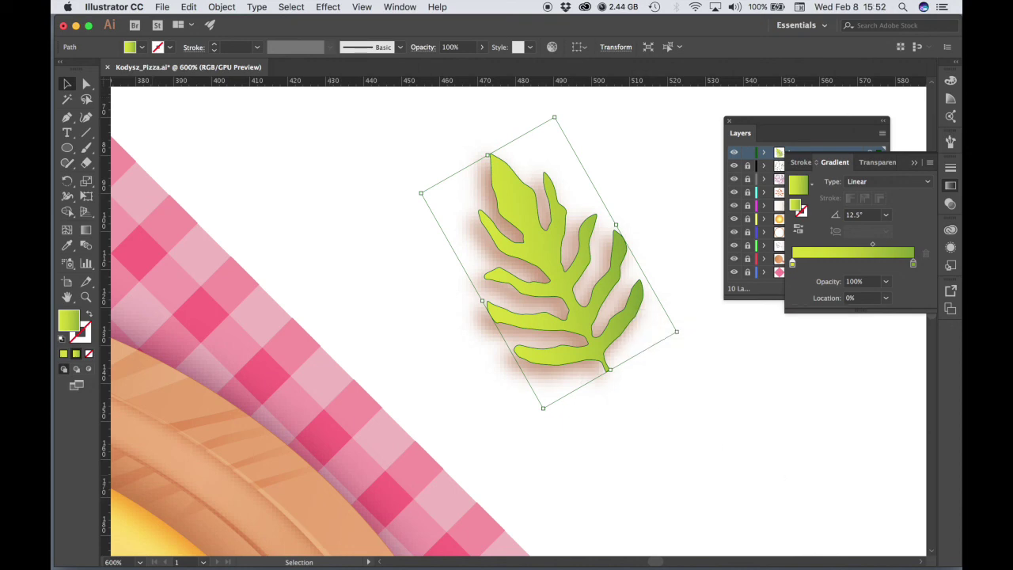
Put away the gradient settings and move the leaf onto the onion rings in the pizza's upper right.
key("z")
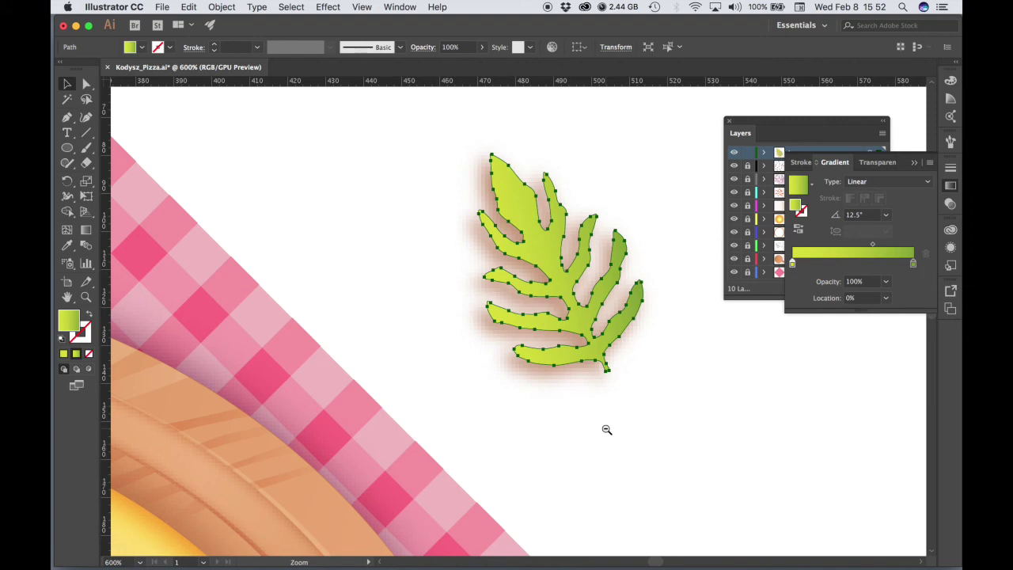
left_click(607, 429, "alt")
left_click_drag(520, 301, 713, 402)
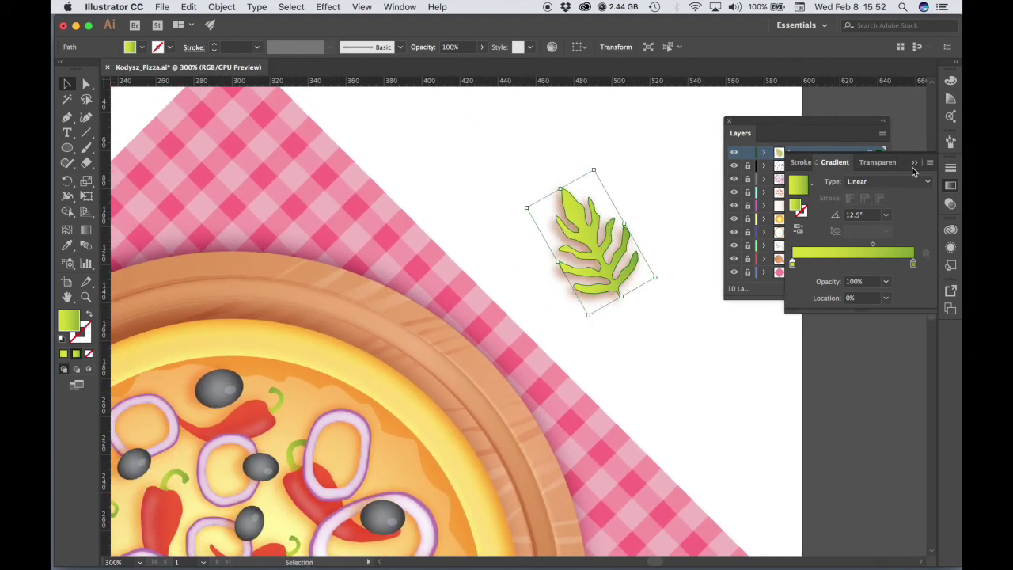
left_click(951, 186)
key("z")
left_click(638, 344, "alt")
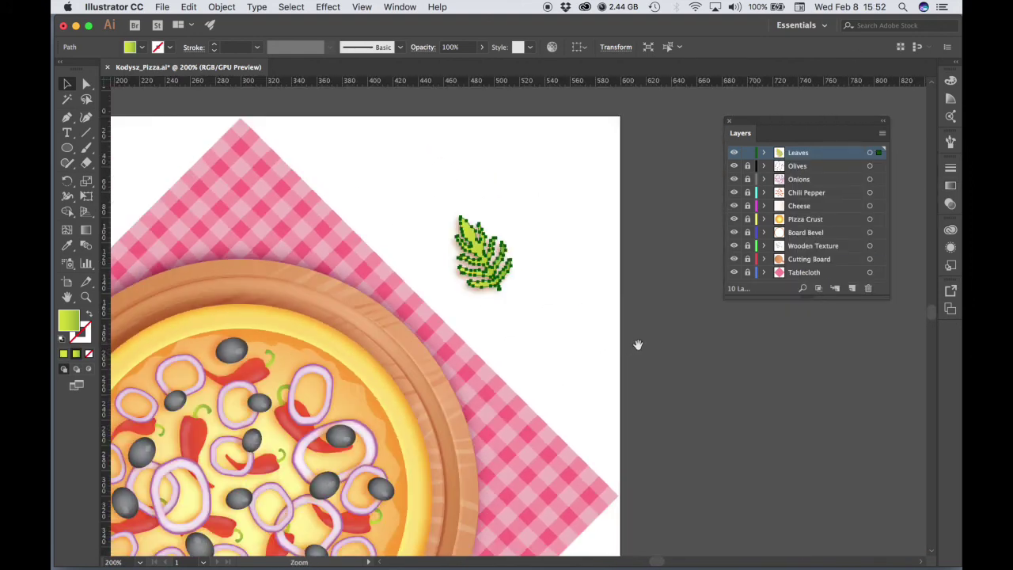
left_click_drag(554, 351, 696, 330)
key("v")
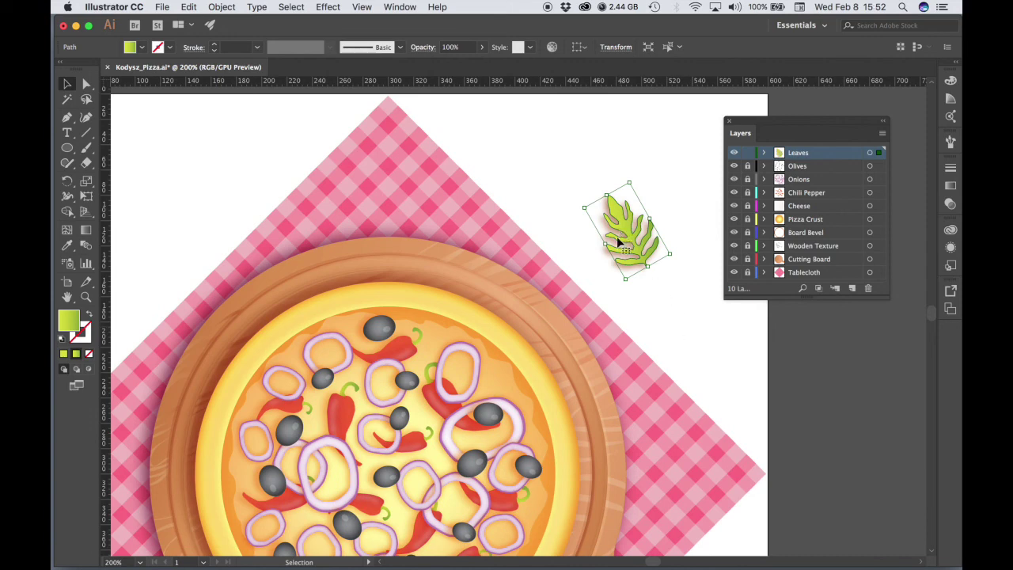
left_click_drag(628, 235, 478, 375)
left_click_drag(686, 369, 693, 272)
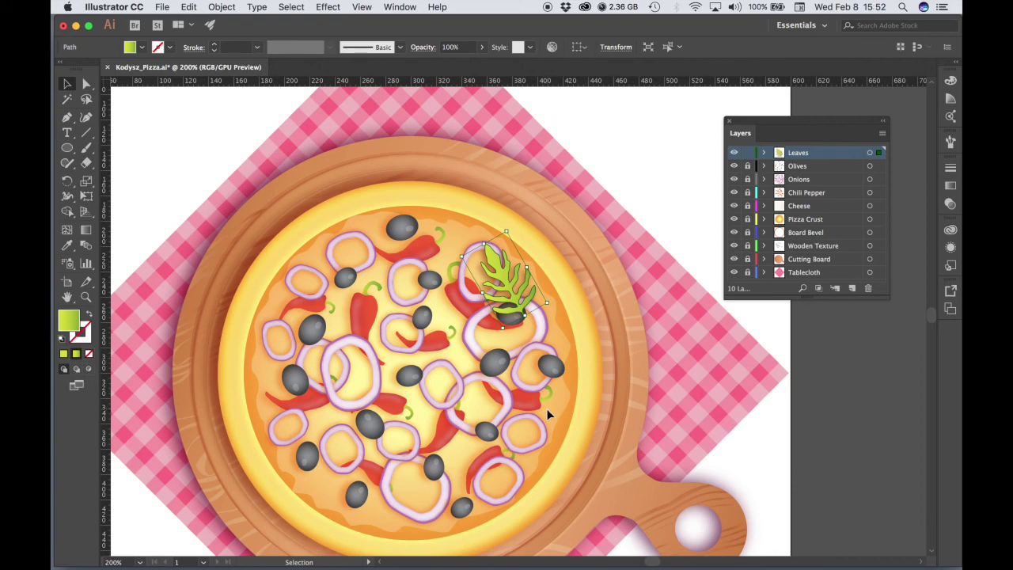
Scale the leaf down proportionally in two passes until it is a little larger than the olive beneath it.
left_click_drag(506, 233, 505, 255)
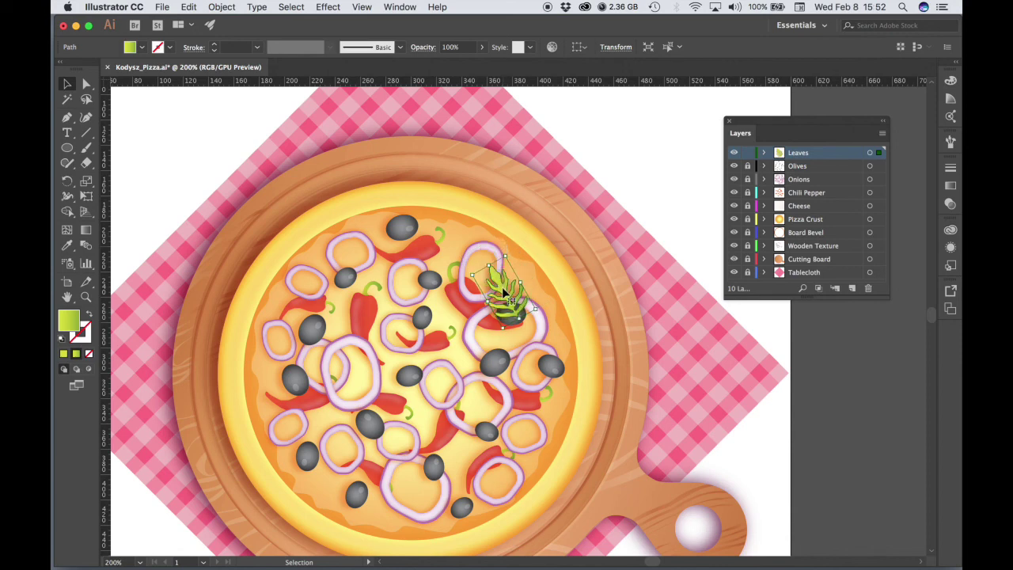
left_click_drag(507, 257, 505, 273)
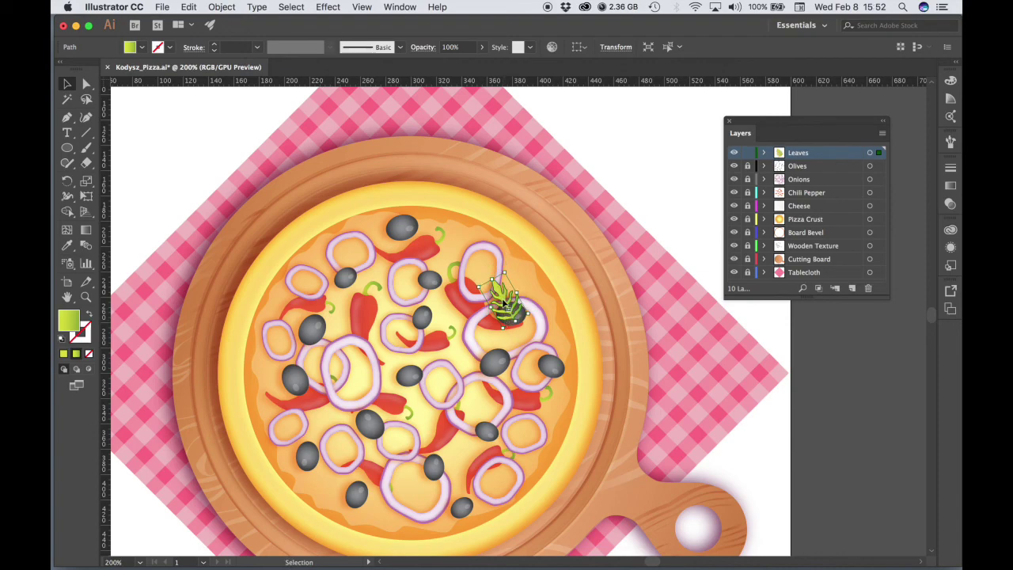
left_click(504, 307)
Rotate the leaf onto the upper-right onion ring and place copies beside the right-hand olives and at the pizza's centre.
left_click(536, 407)
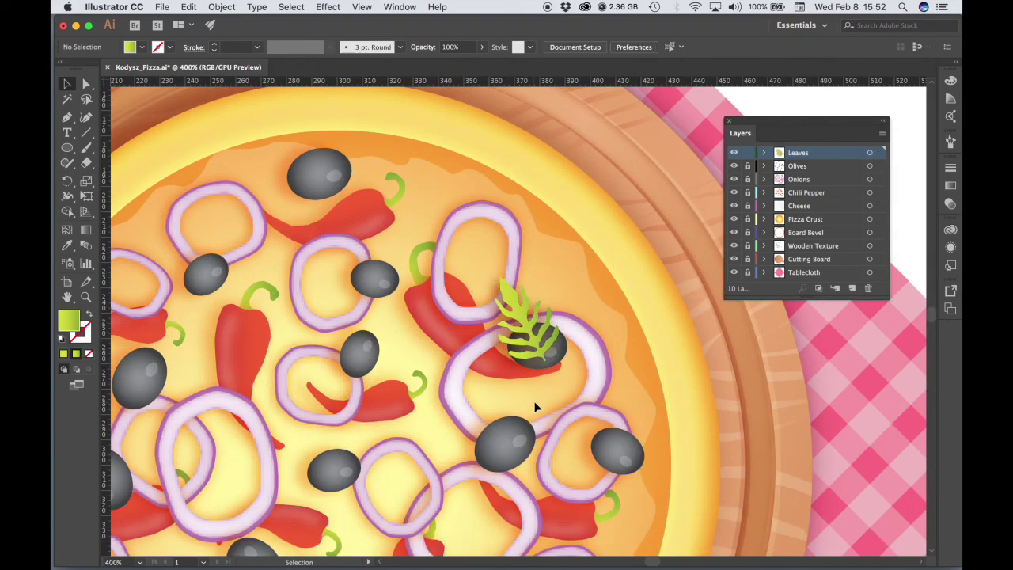
left_click_drag(536, 364, 526, 425)
key("a")
left_click_drag(494, 395, 547, 425)
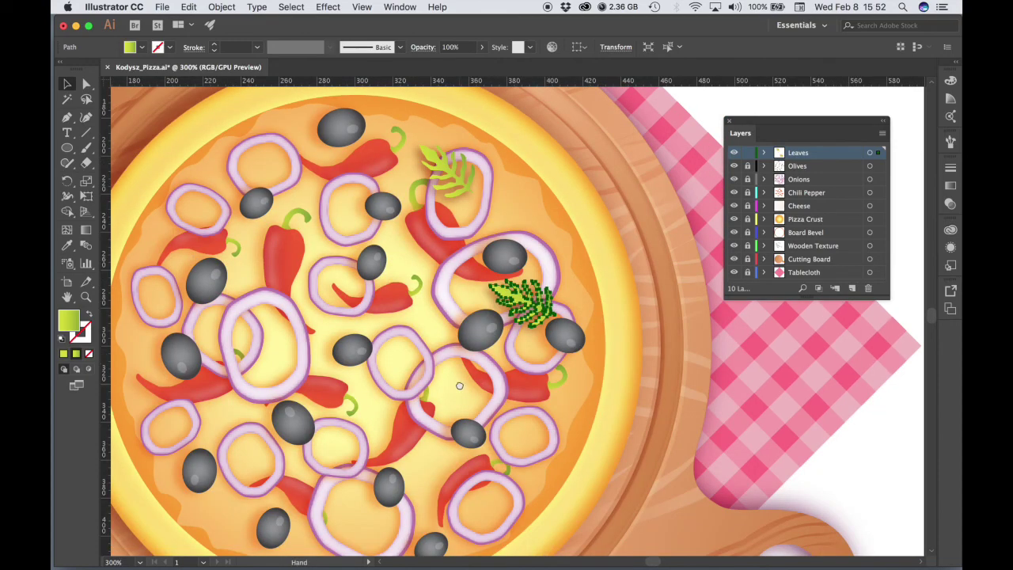
left_click_drag(511, 418, 657, 414)
left_click_drag(692, 327, 517, 310)
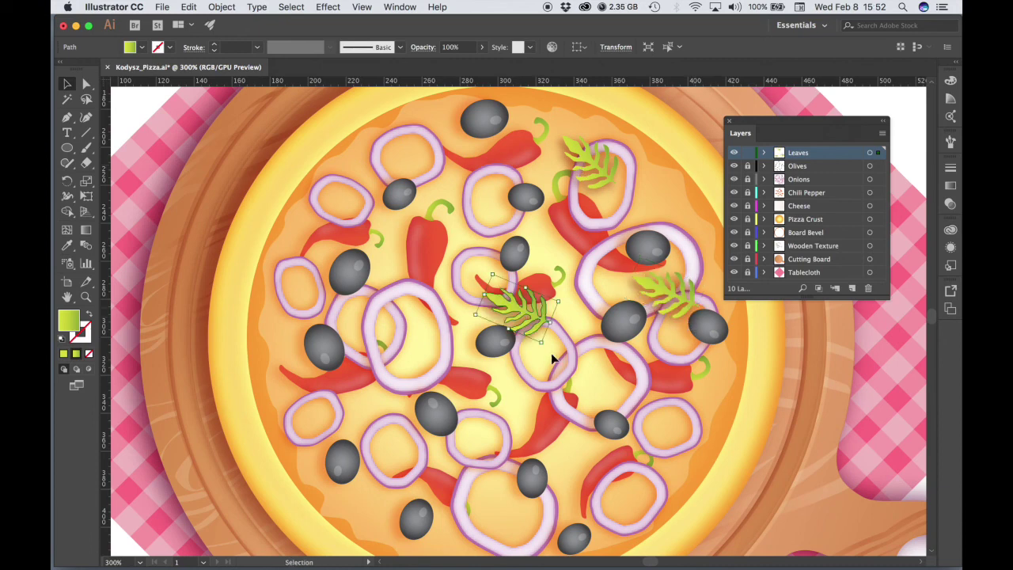
Rotate the centre leaf and move it between the two upper-left onion rings, and slightly adjust the right-hand leaf.
left_click_drag(545, 349, 505, 317)
left_click_drag(502, 361, 408, 229)
left_click_drag(521, 325, 467, 193)
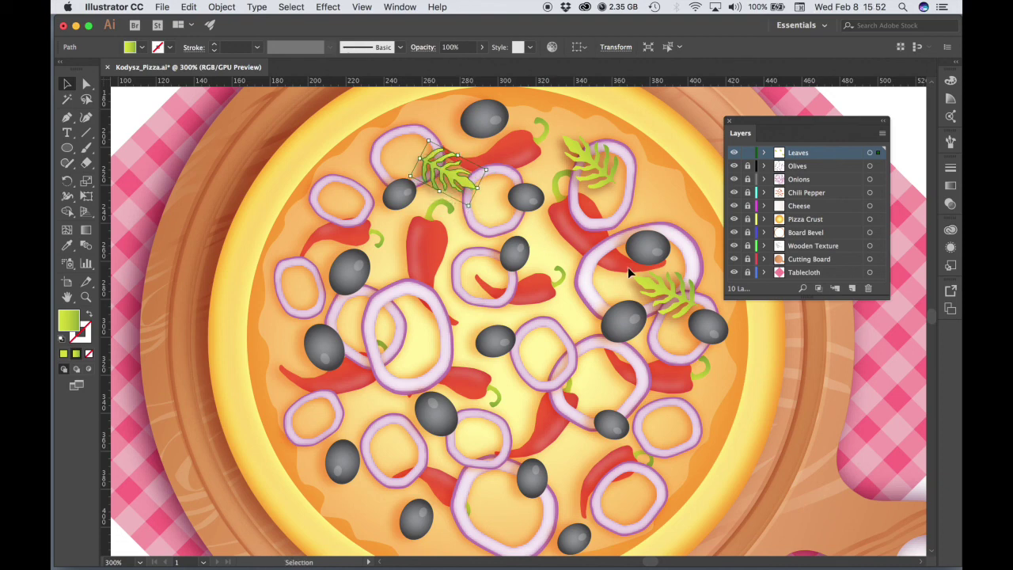
left_click(661, 282)
left_click_drag(641, 259, 645, 264)
Paste copies of the upper-left leaf and scatter them, rotated and resized, across the pizza, with one on the board's upper-left rim.
left_click(448, 175)
key("super+c")
key("super+v")
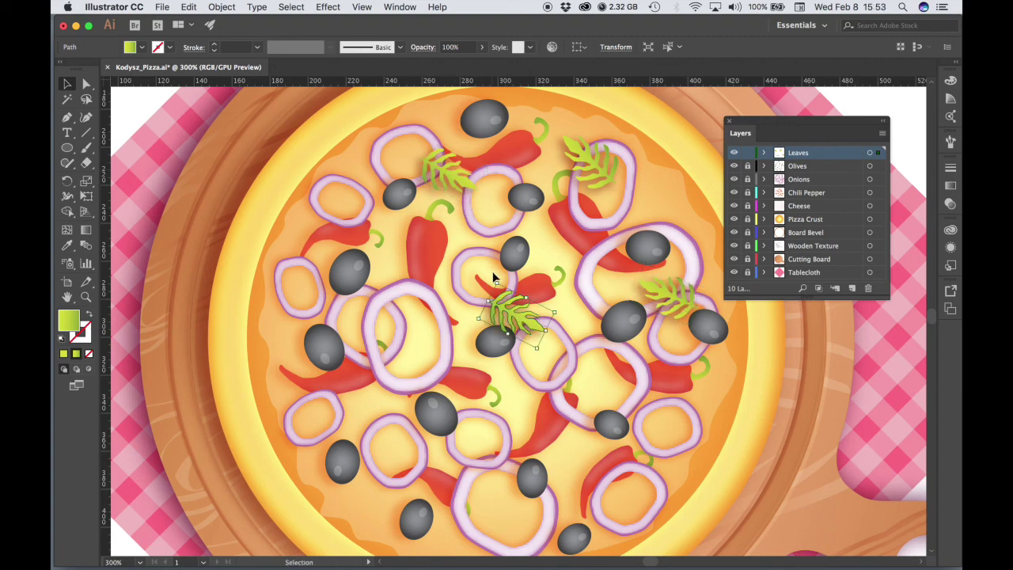
left_click_drag(494, 281, 703, 417)
key("super+minus")
left_click_drag(619, 443, 493, 281)
left_click_drag(572, 249, 443, 203)
left_click(653, 381)
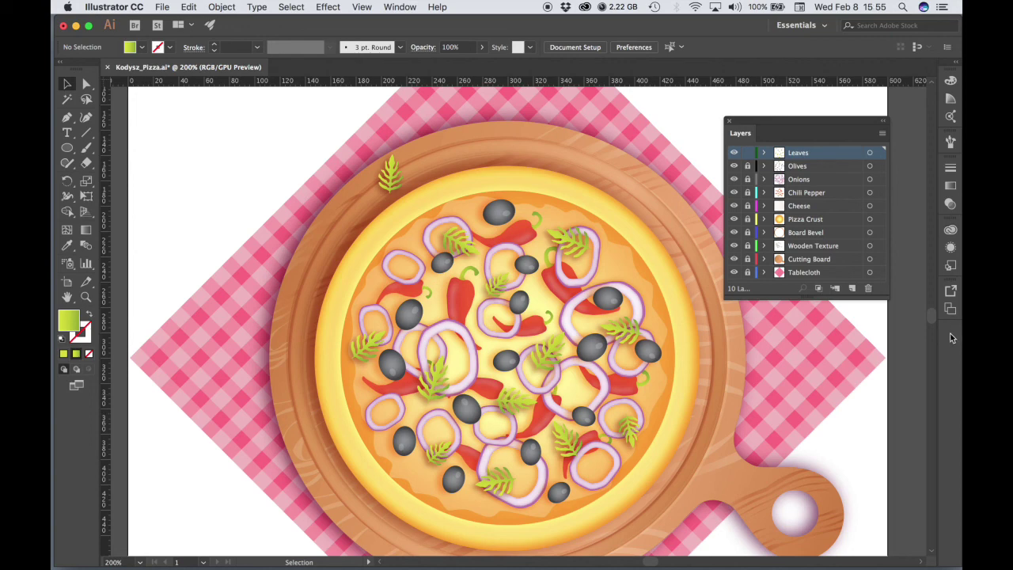
Bring the whole illustration into view at 100% and save the document.
key("super+minus")
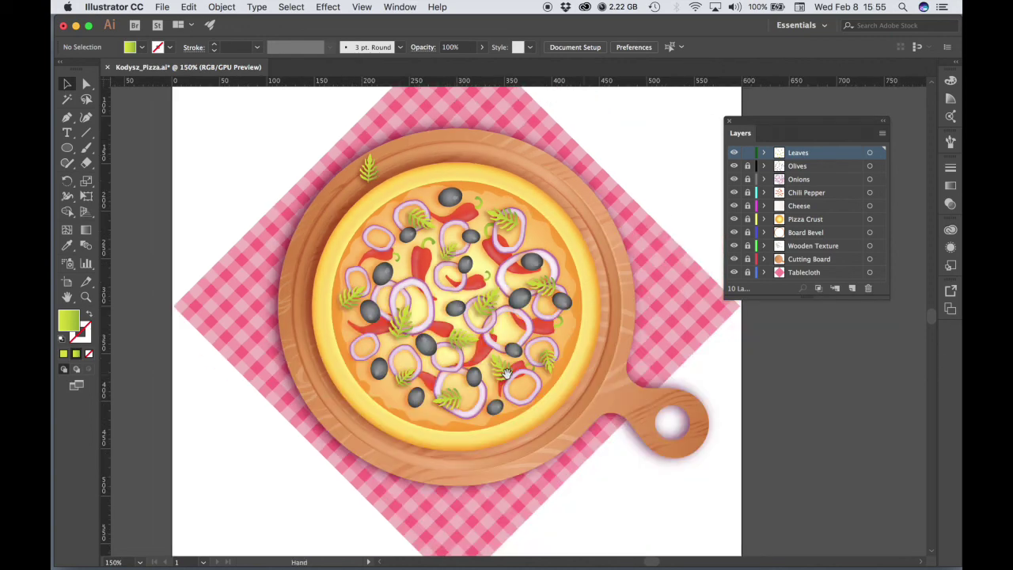
key("super+minus")
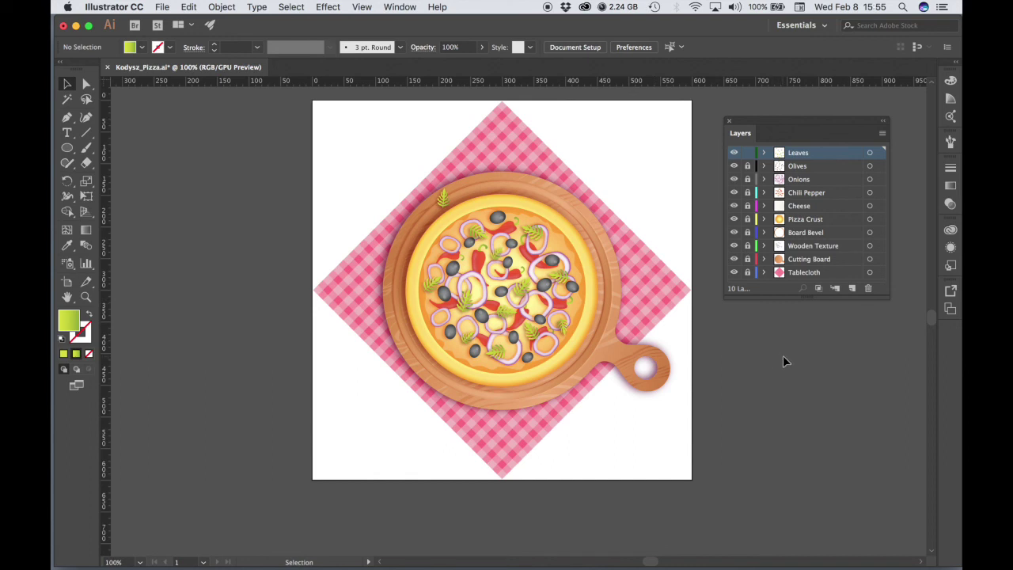
key("a")
key("super+s")
key("v")
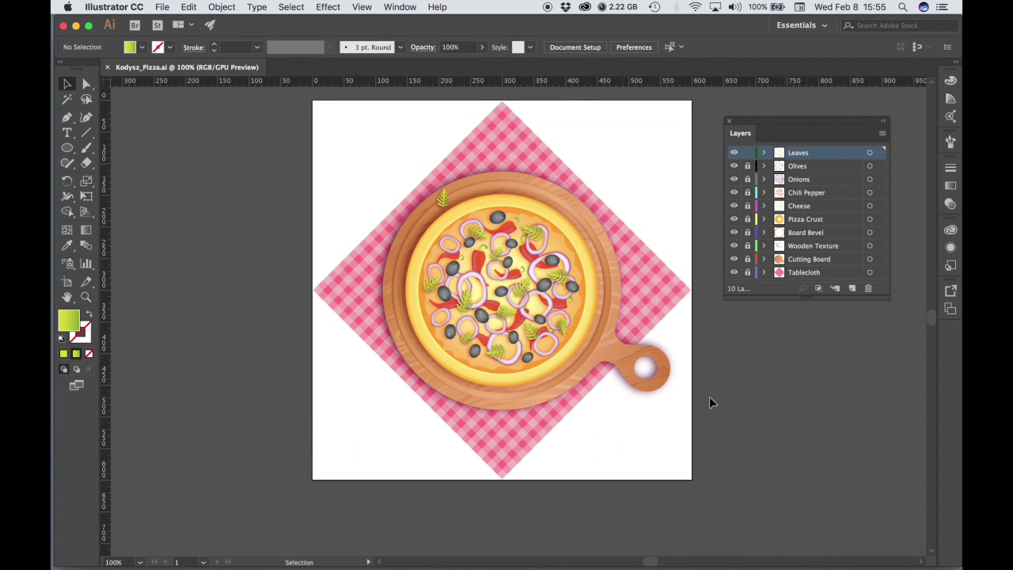
Start a Save for Web export as a Maximum-quality JPEG and choose the Desktop folder ending in VCD1015_06 as destination.
left_click(164, 6)
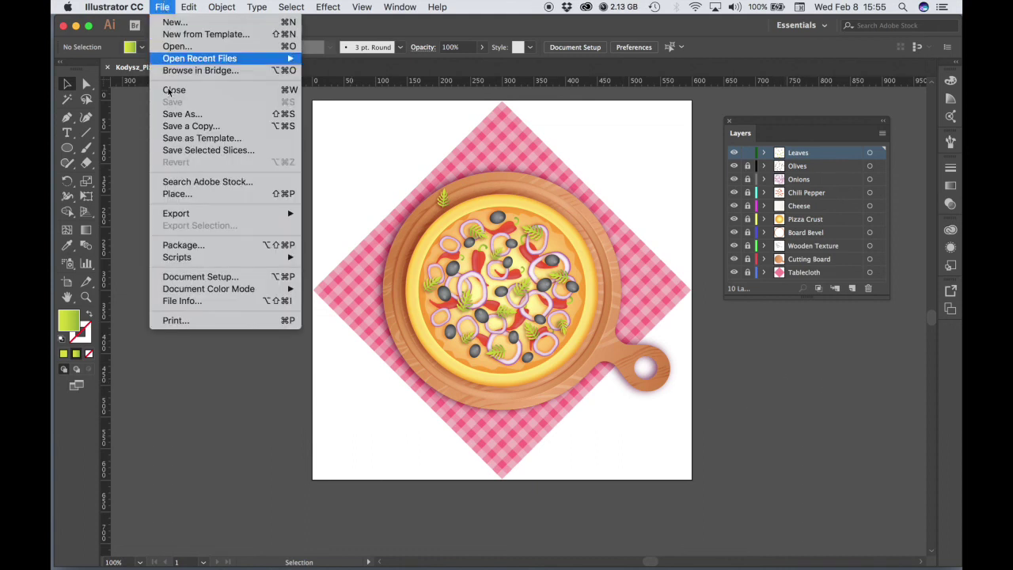
mouse_move(175, 215)
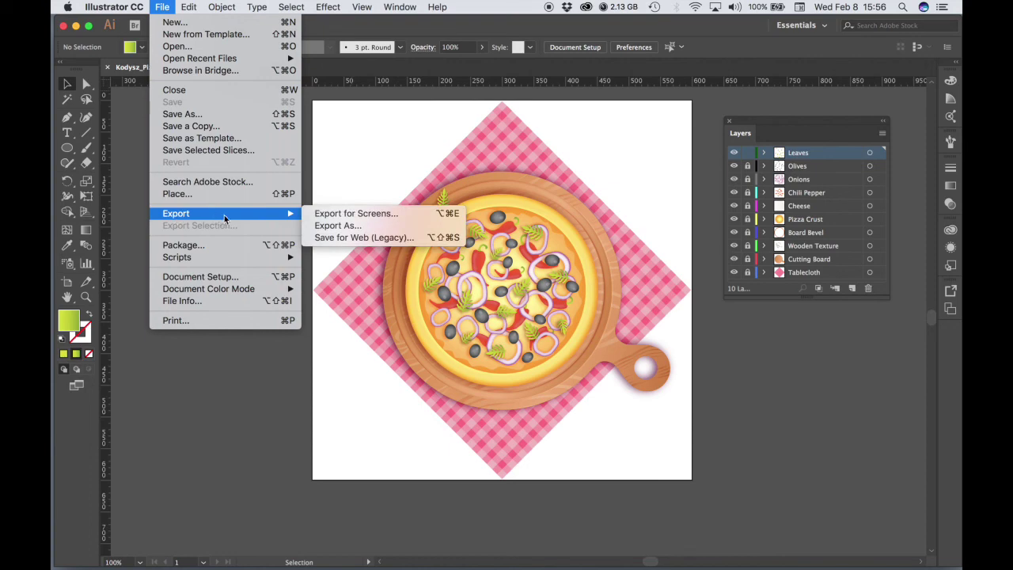
left_click(382, 237)
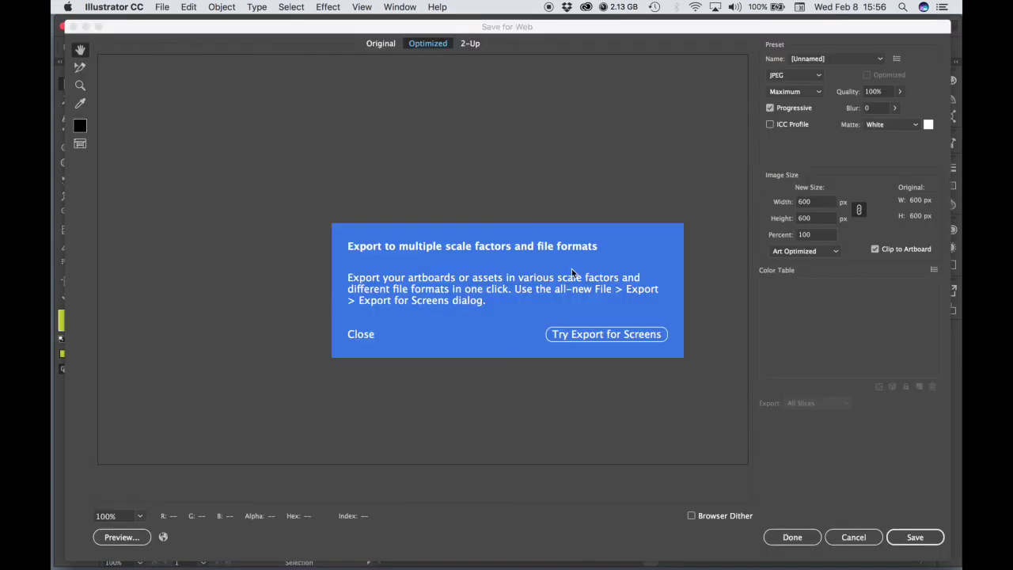
left_click(372, 339)
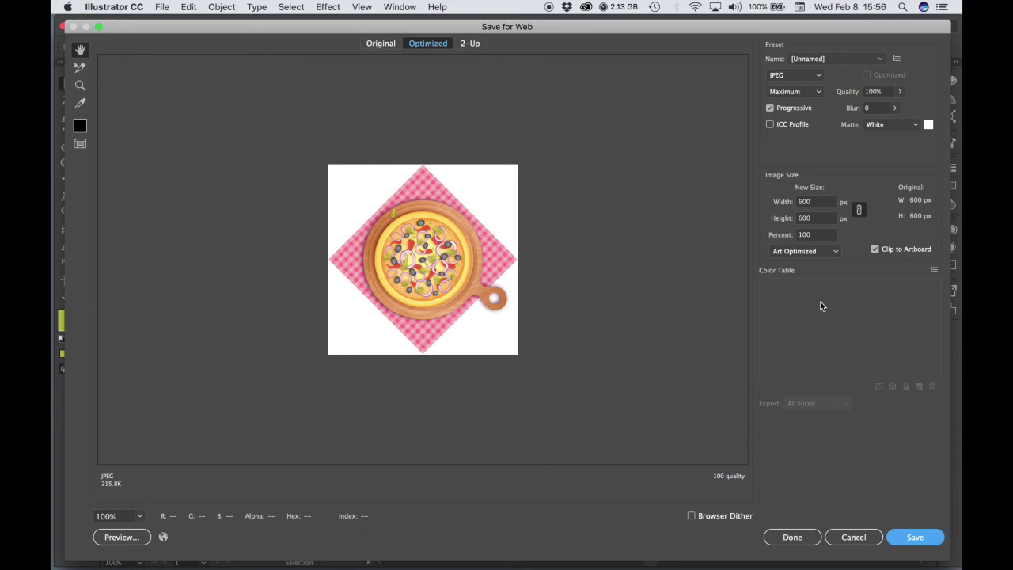
left_click(915, 538)
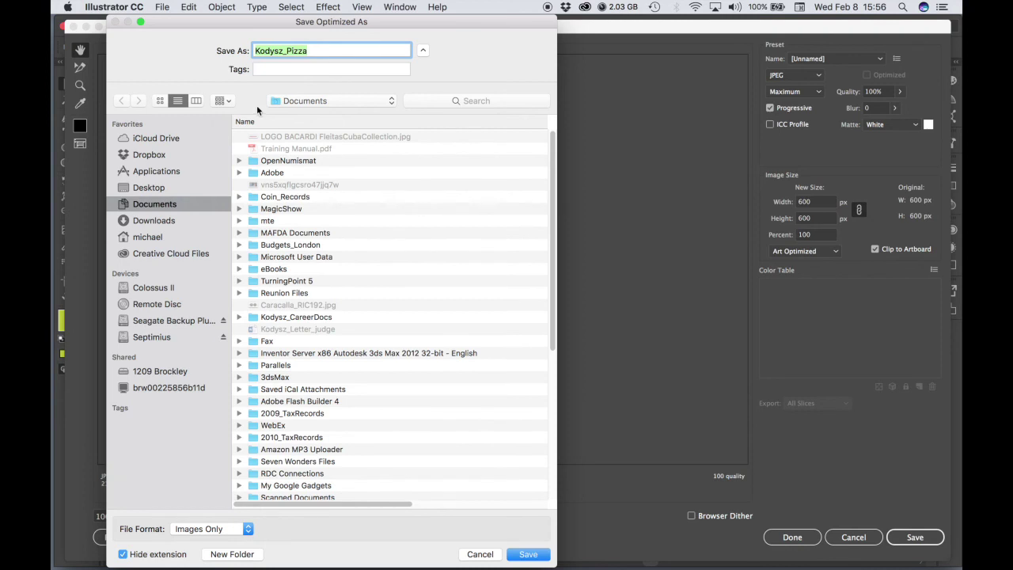
left_click(135, 188)
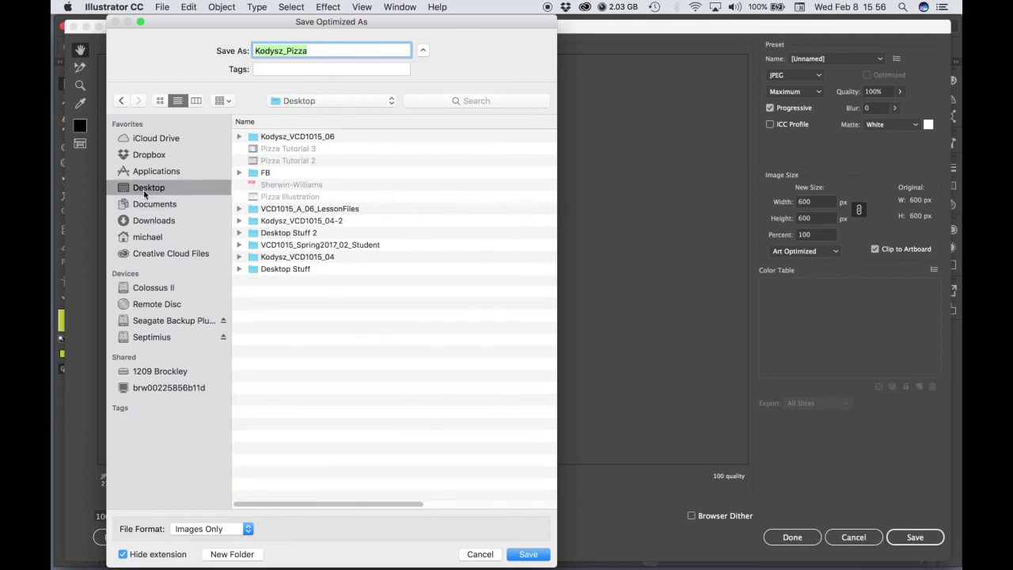
double_click(278, 136)
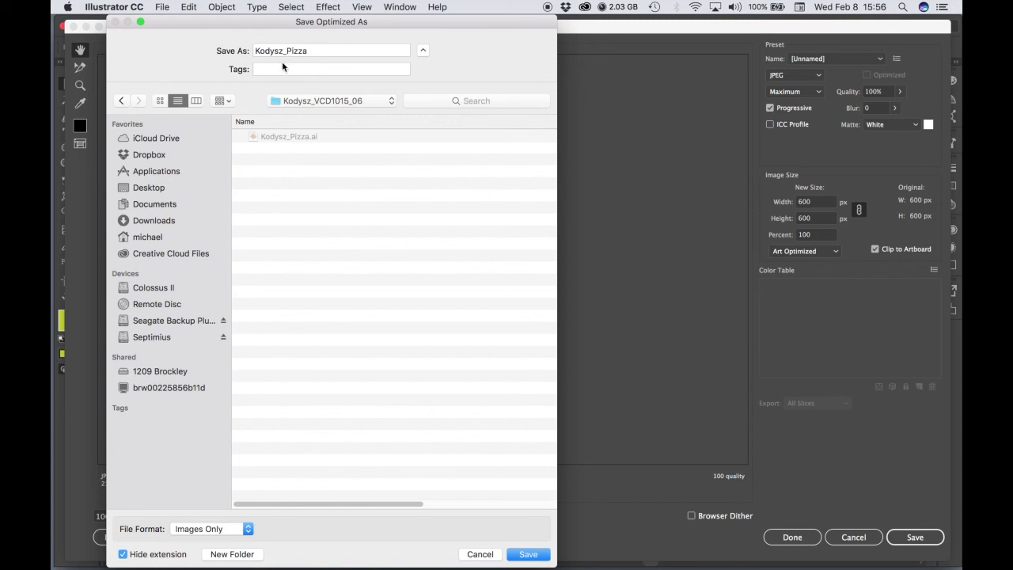
Add the .jpg extension to the exported image's file name and turn off hiding the extension.
left_click(520, 555)
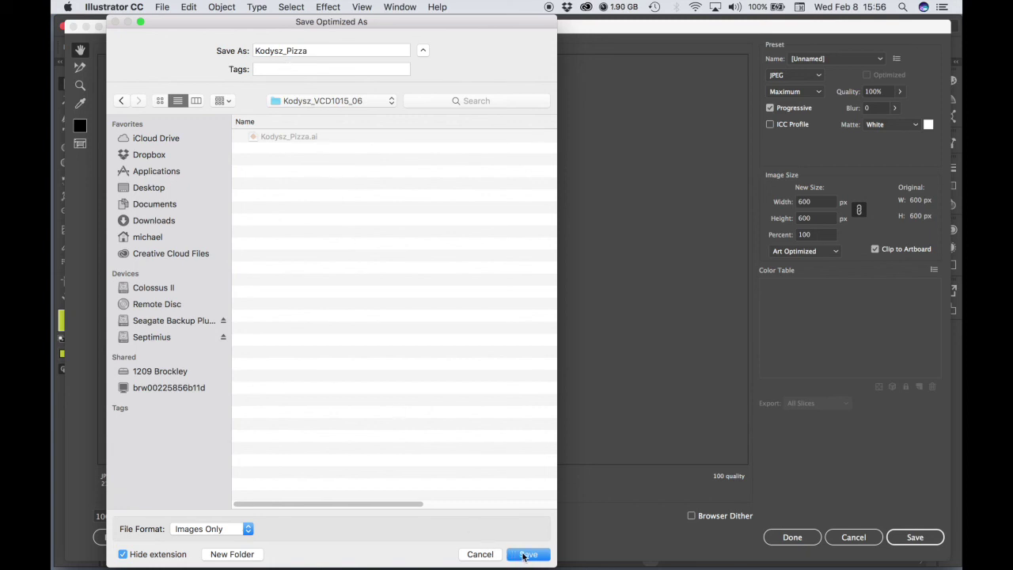
left_click(122, 555)
left_click(123, 555)
left_click(317, 53)
type(".jp")
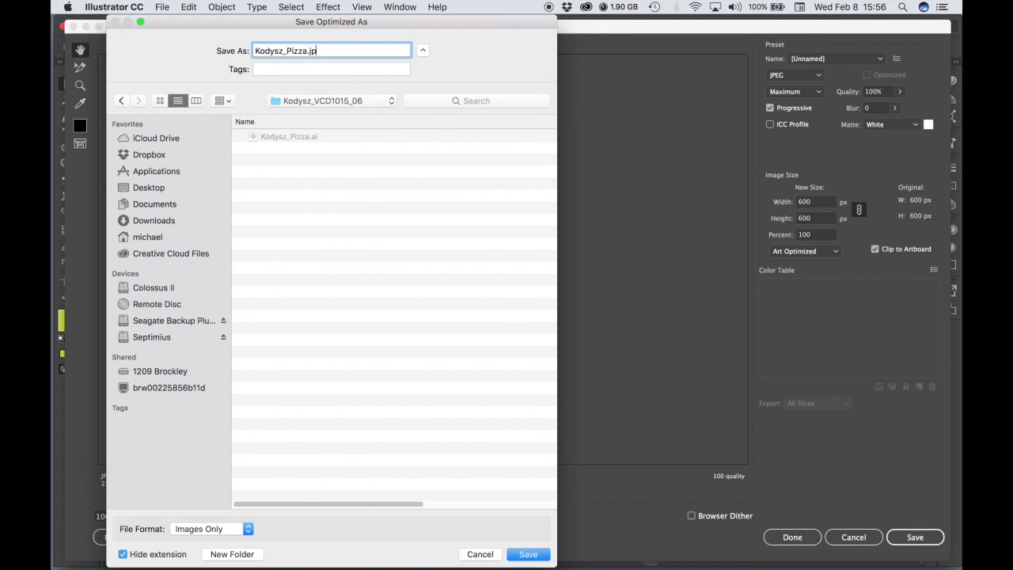
type("g")
left_click(123, 554)
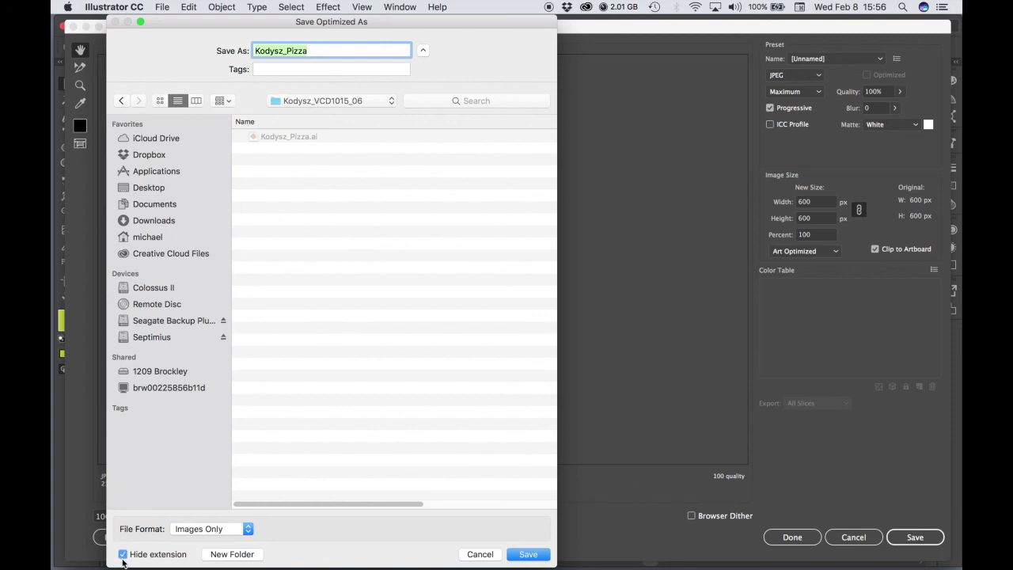
left_click(123, 554)
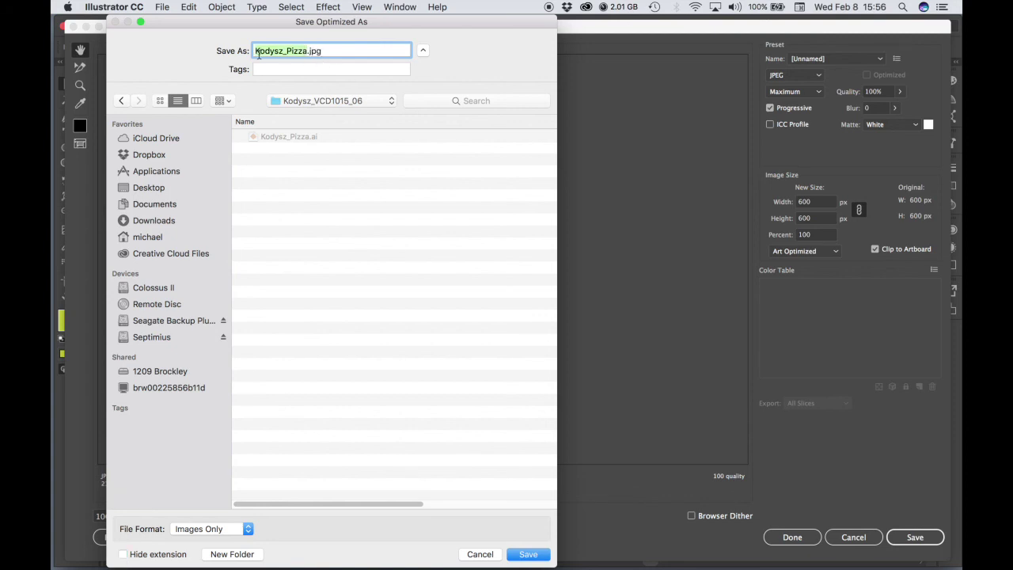